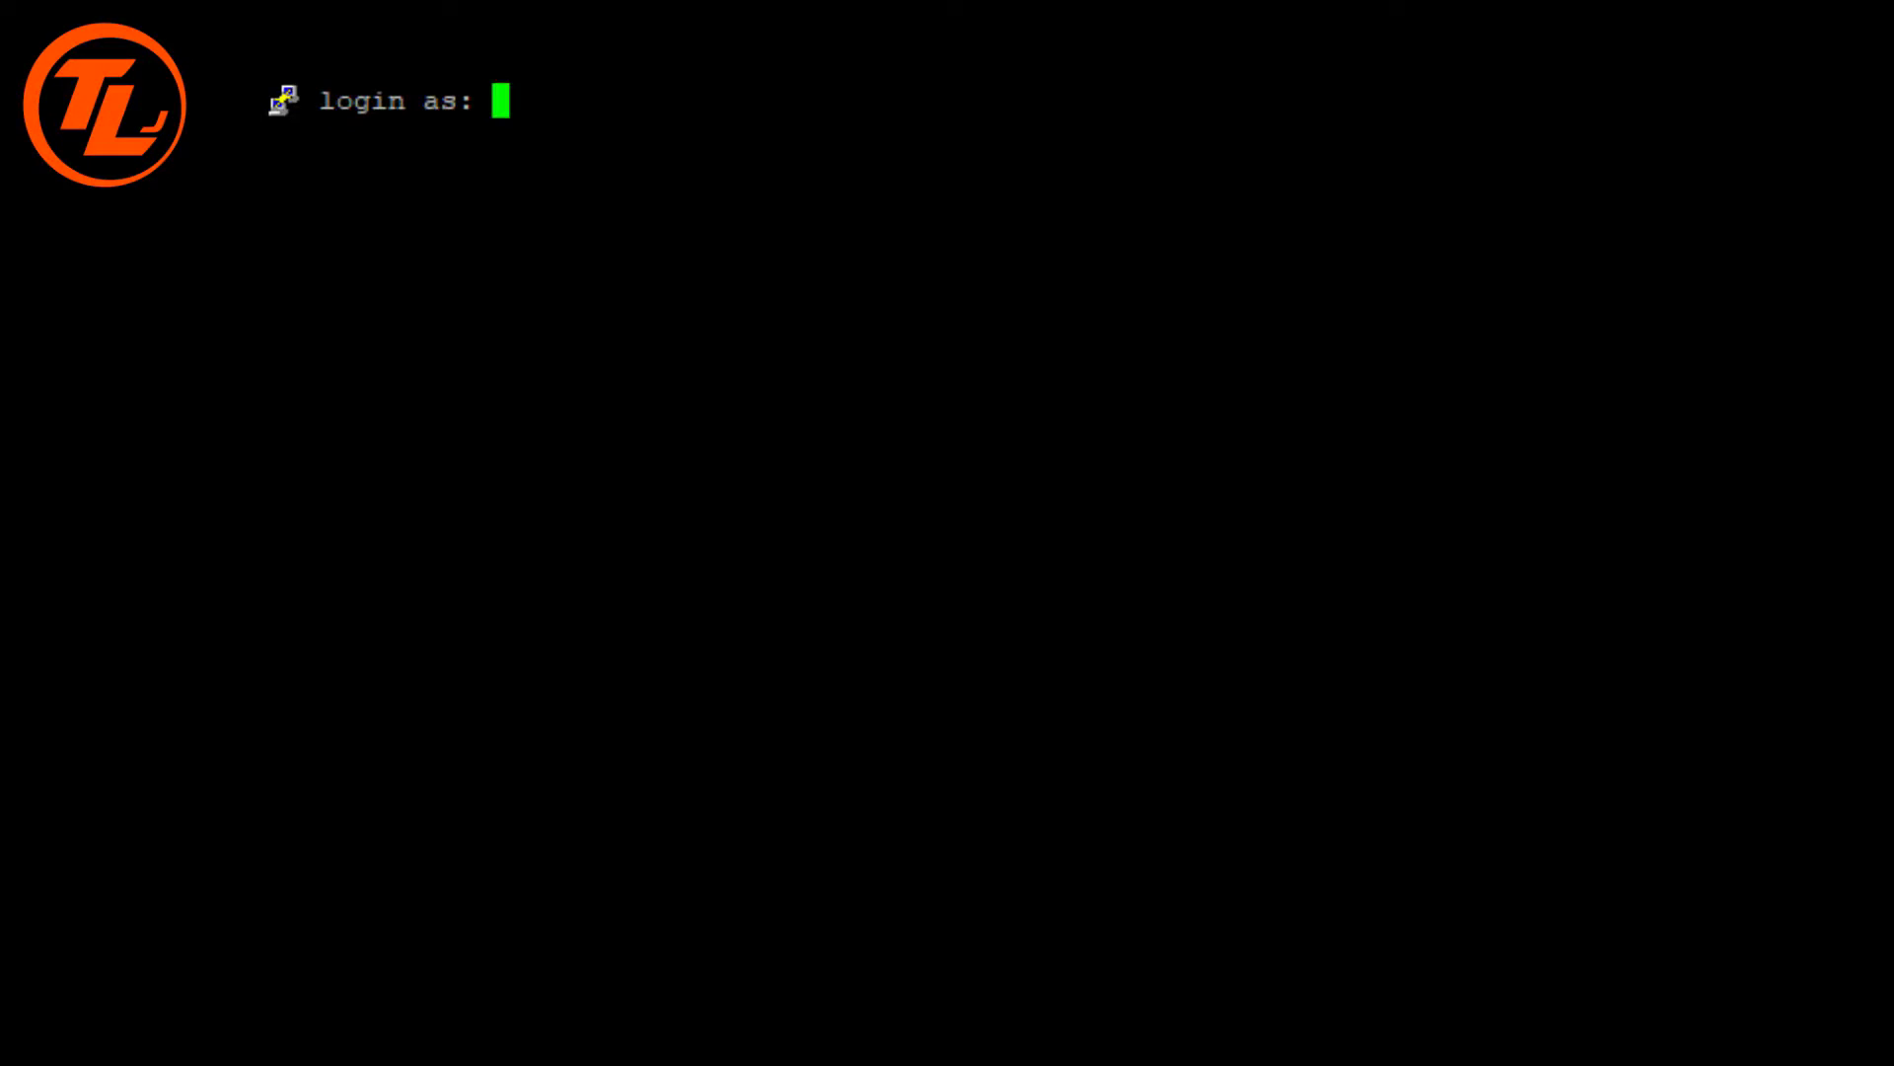
# Log in as root, run 'opkg update', then try 'opkg install windows', which fails as unknown.
pyautogui.write('root')
pyautogui.press('Return')
pyautogui.press('Return')
pyautogui.write('opkg update')
pyautogui.press('Return')
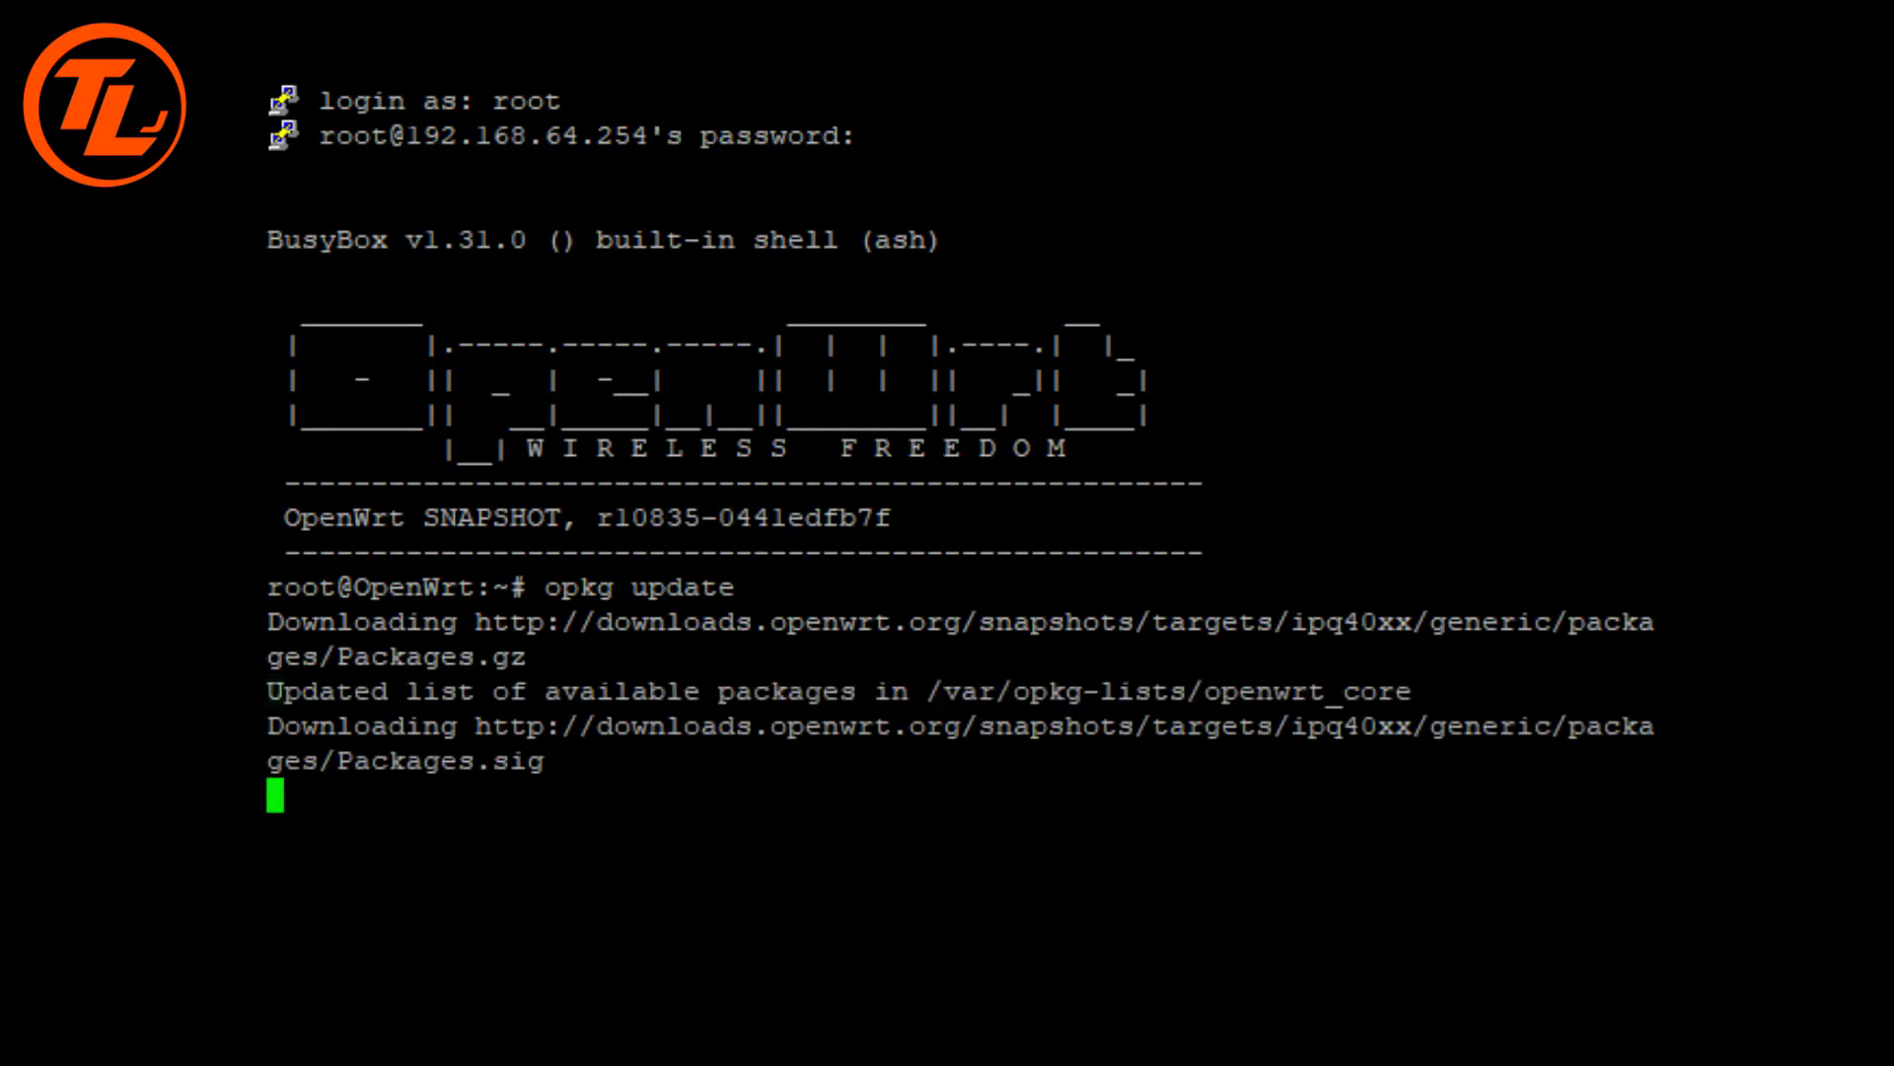
pyautogui.write('opkg install windows')
pyautogui.press('Return')
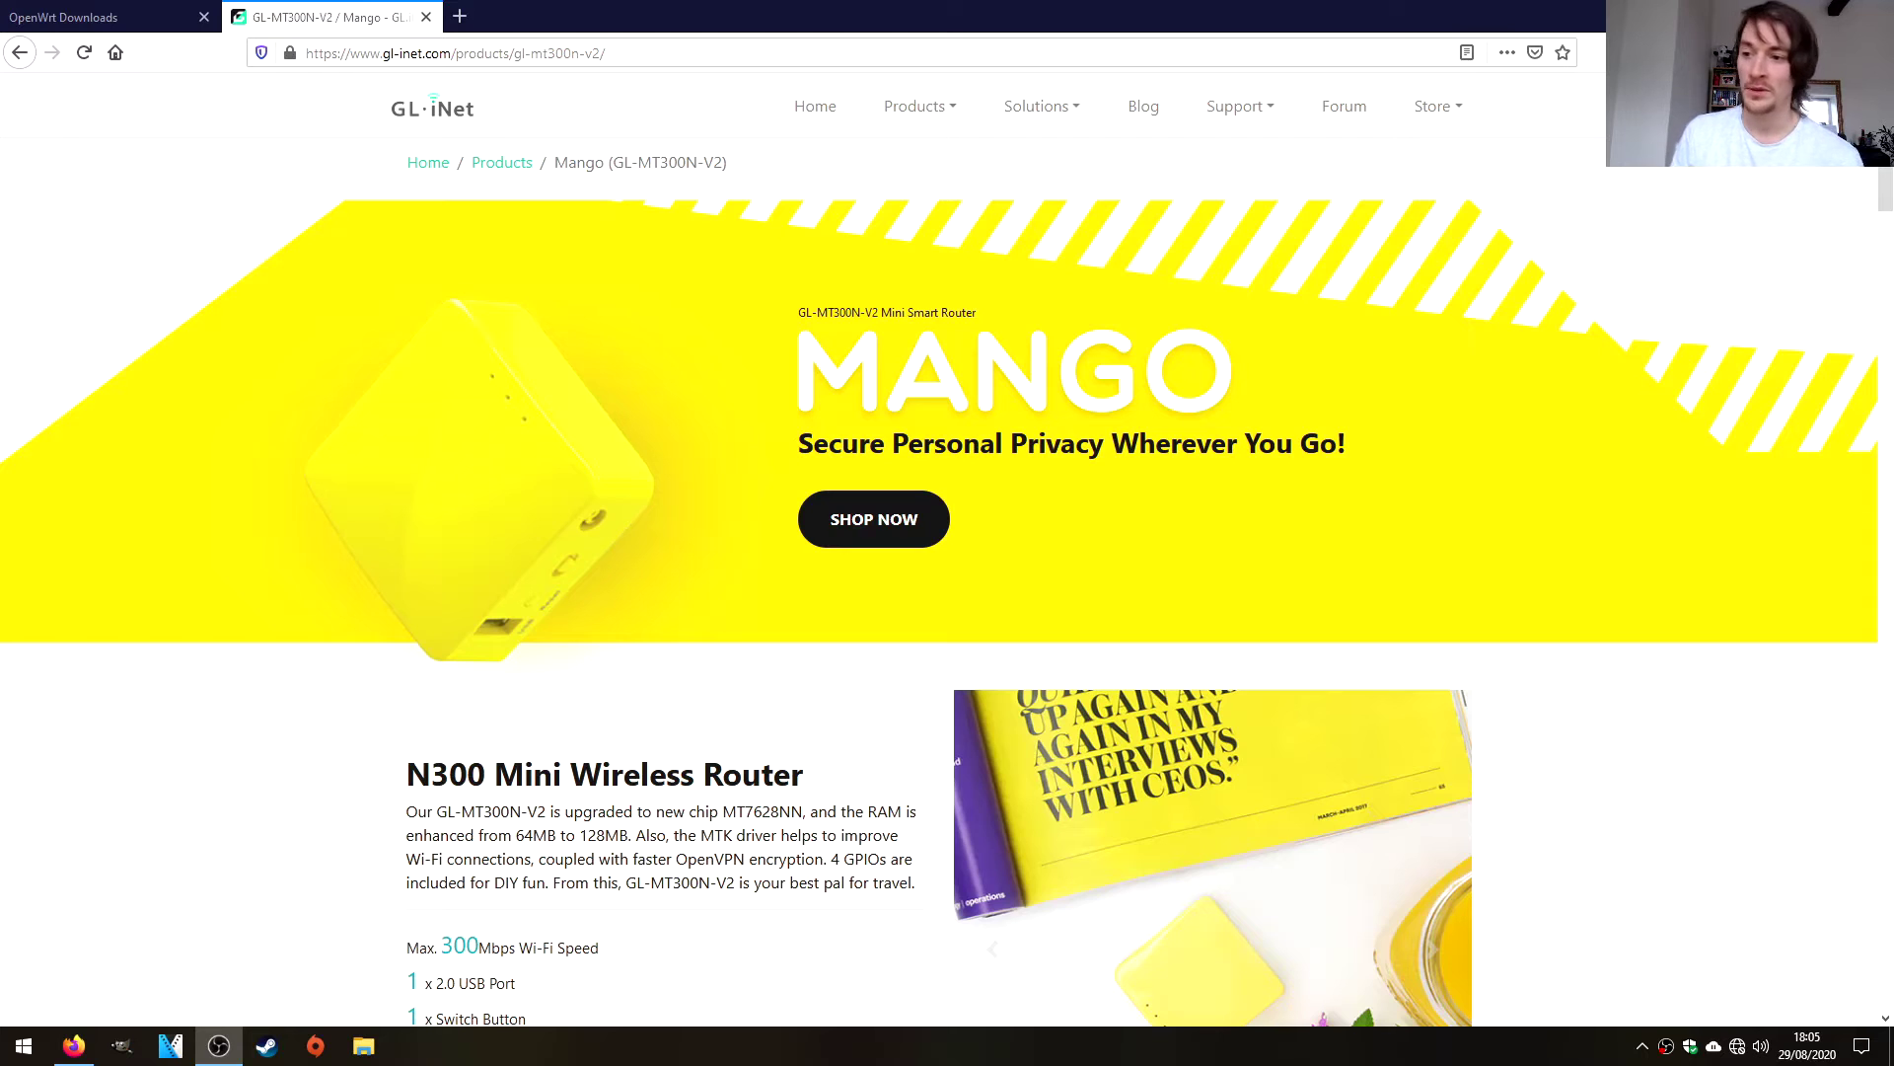
# Run ipconfig in a Command Prompt and copy the Default Gateway address 192.168.8.1.
pyautogui.press('super+r')
pyautogui.write('cmd')
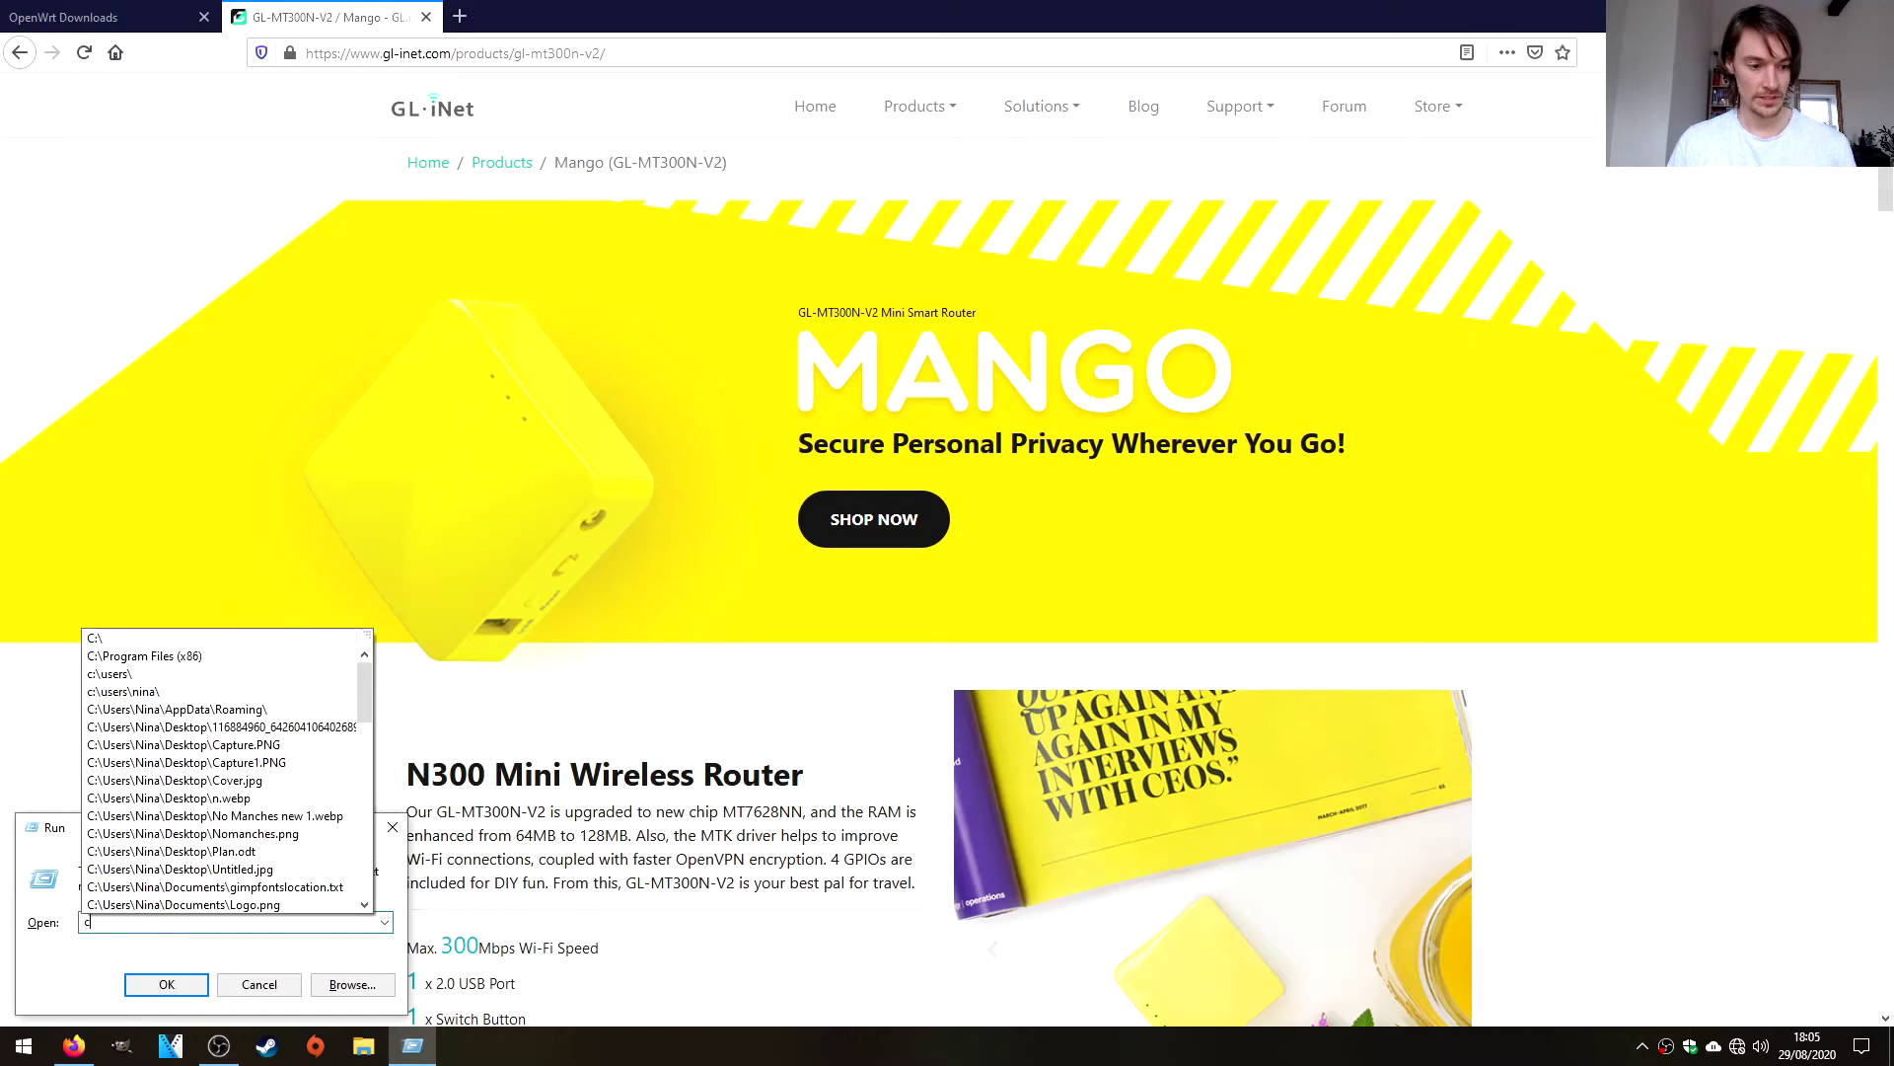
pyautogui.press('Return')
pyautogui.write('ipconfig')
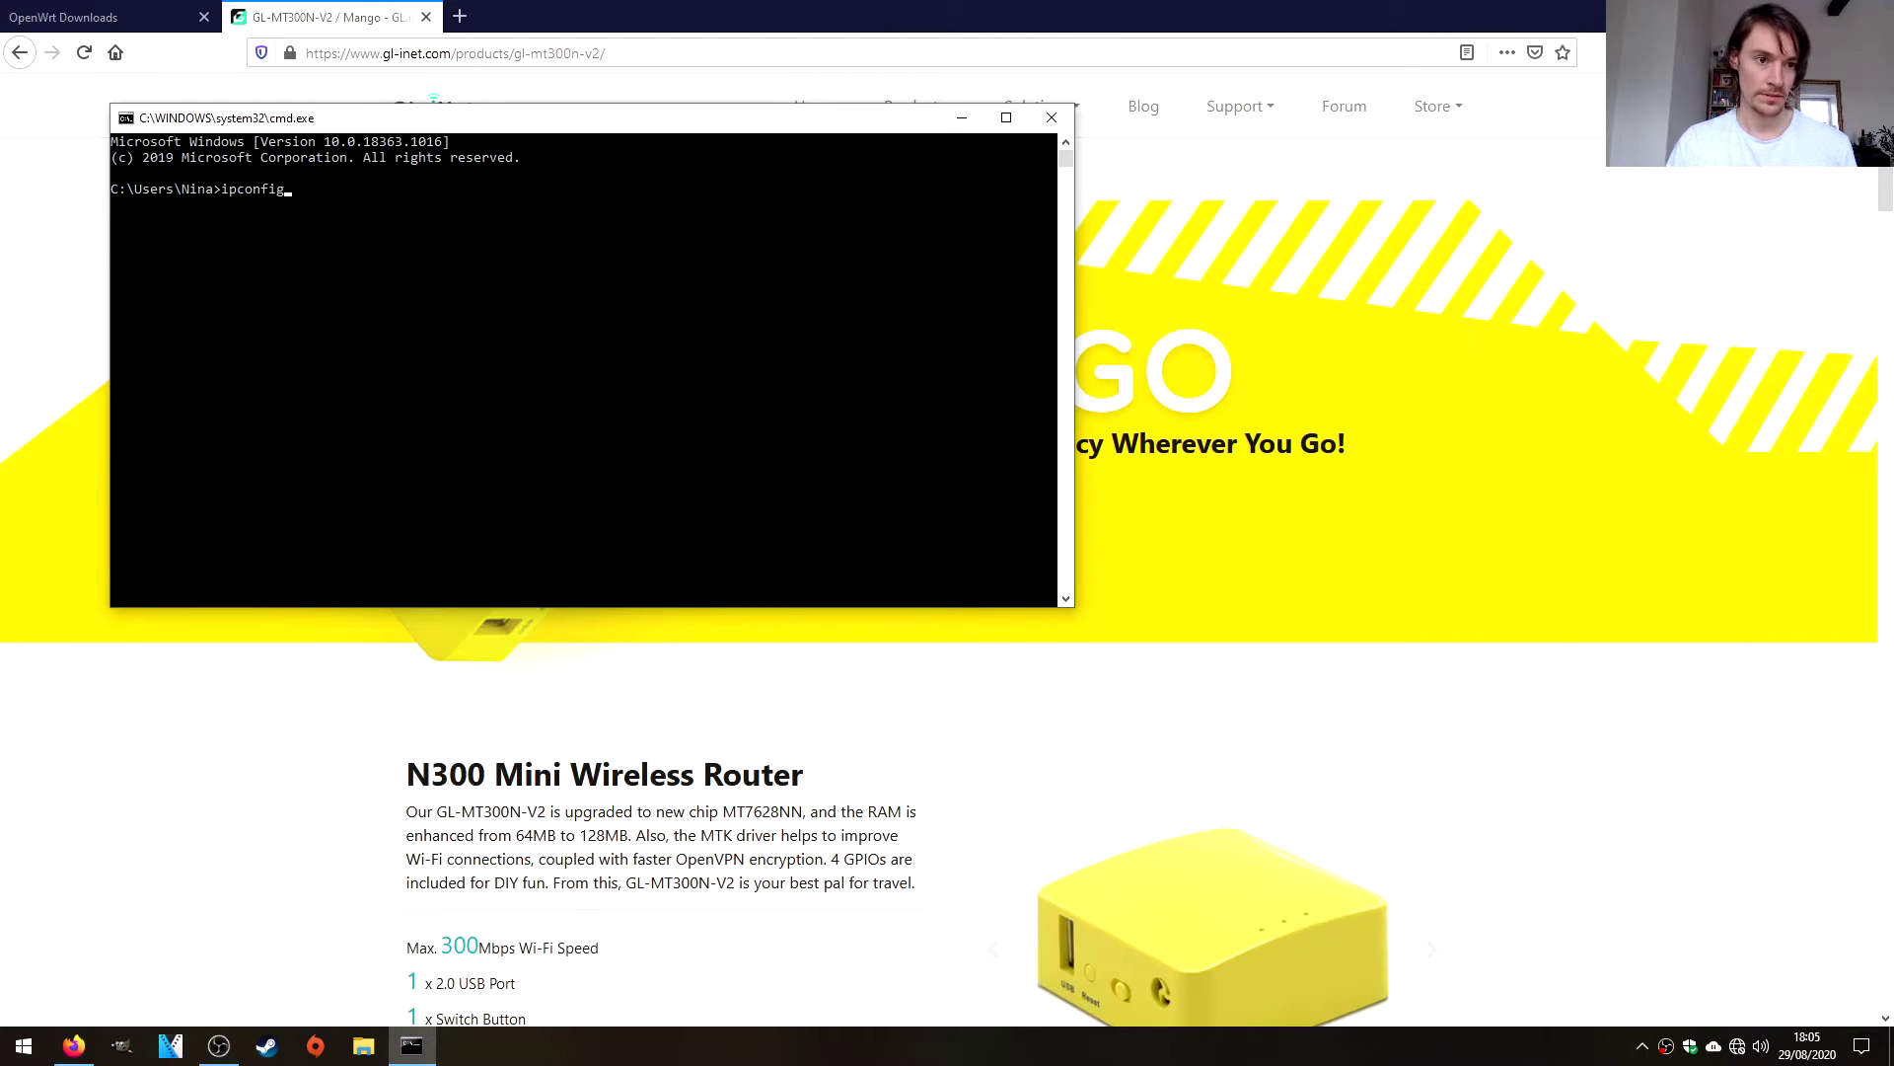
pyautogui.press('Return')
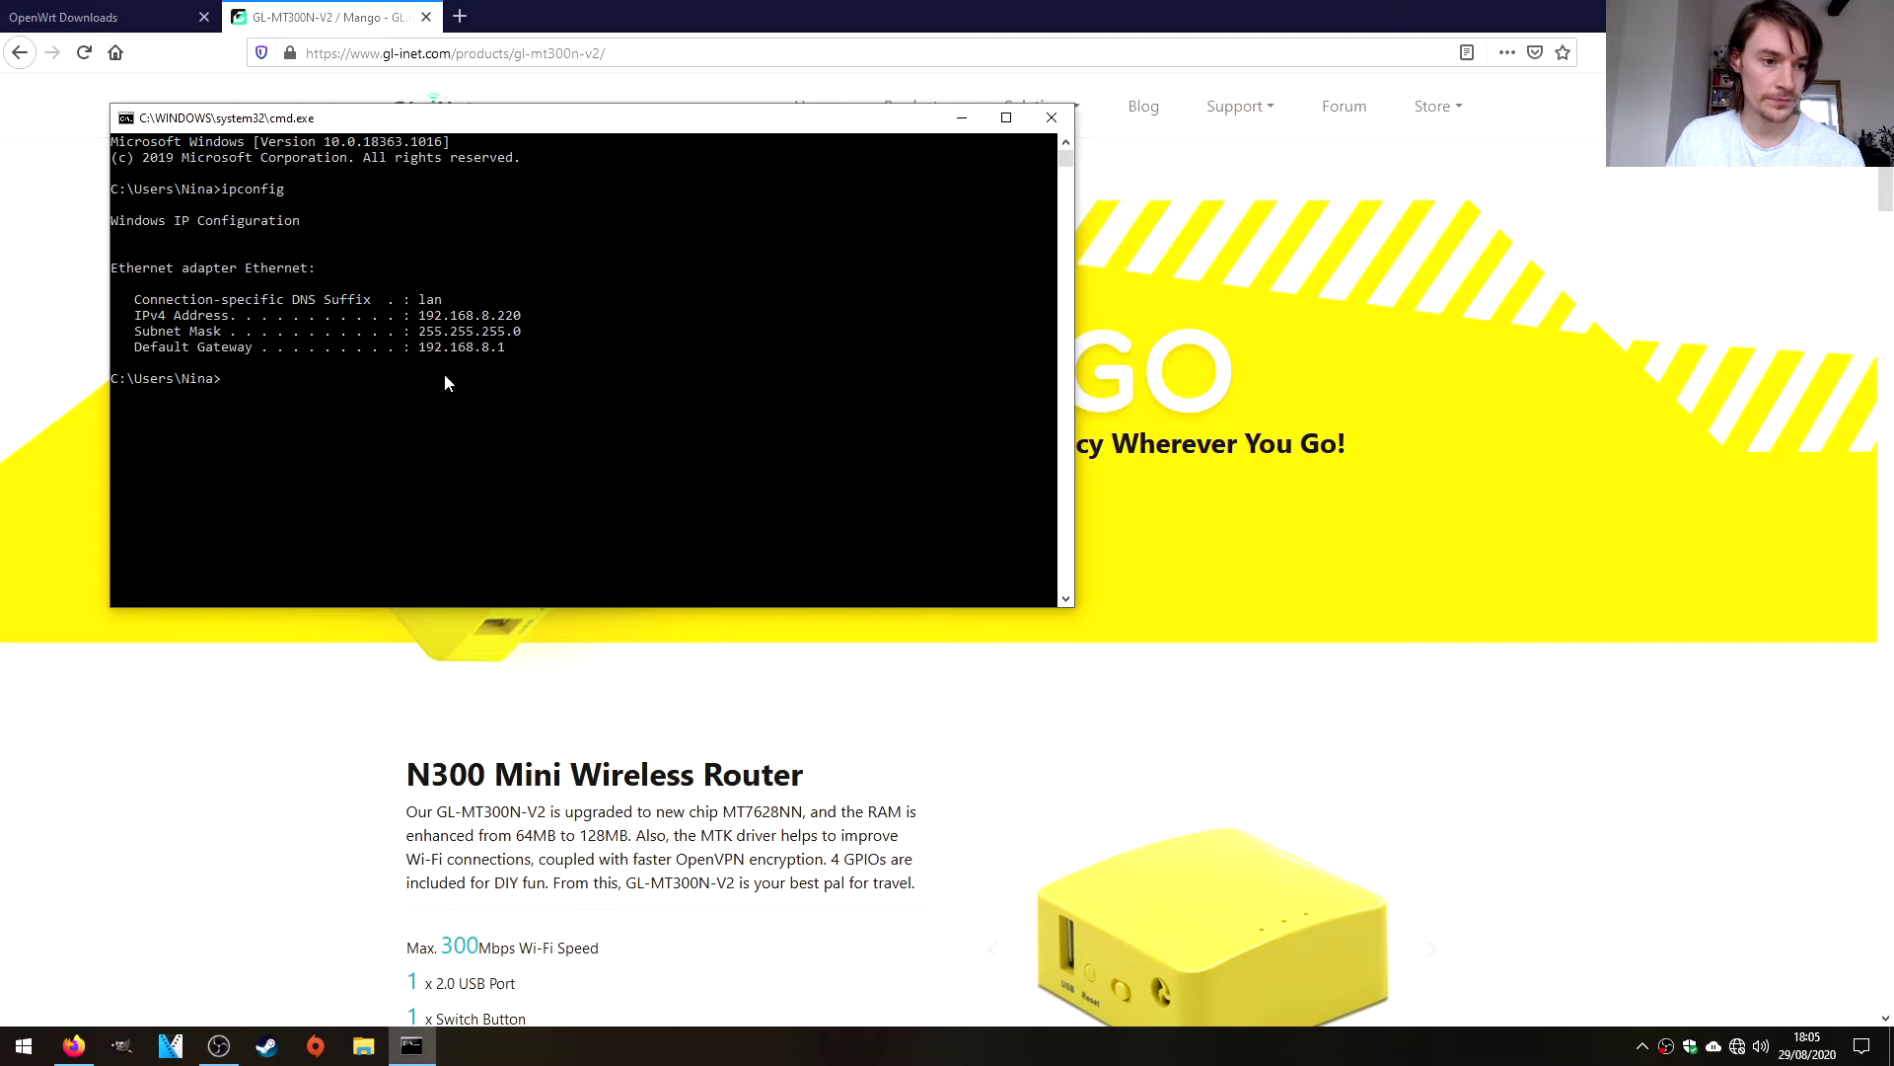
pyautogui.moveTo(421, 348); pyautogui.dragTo(513, 348)
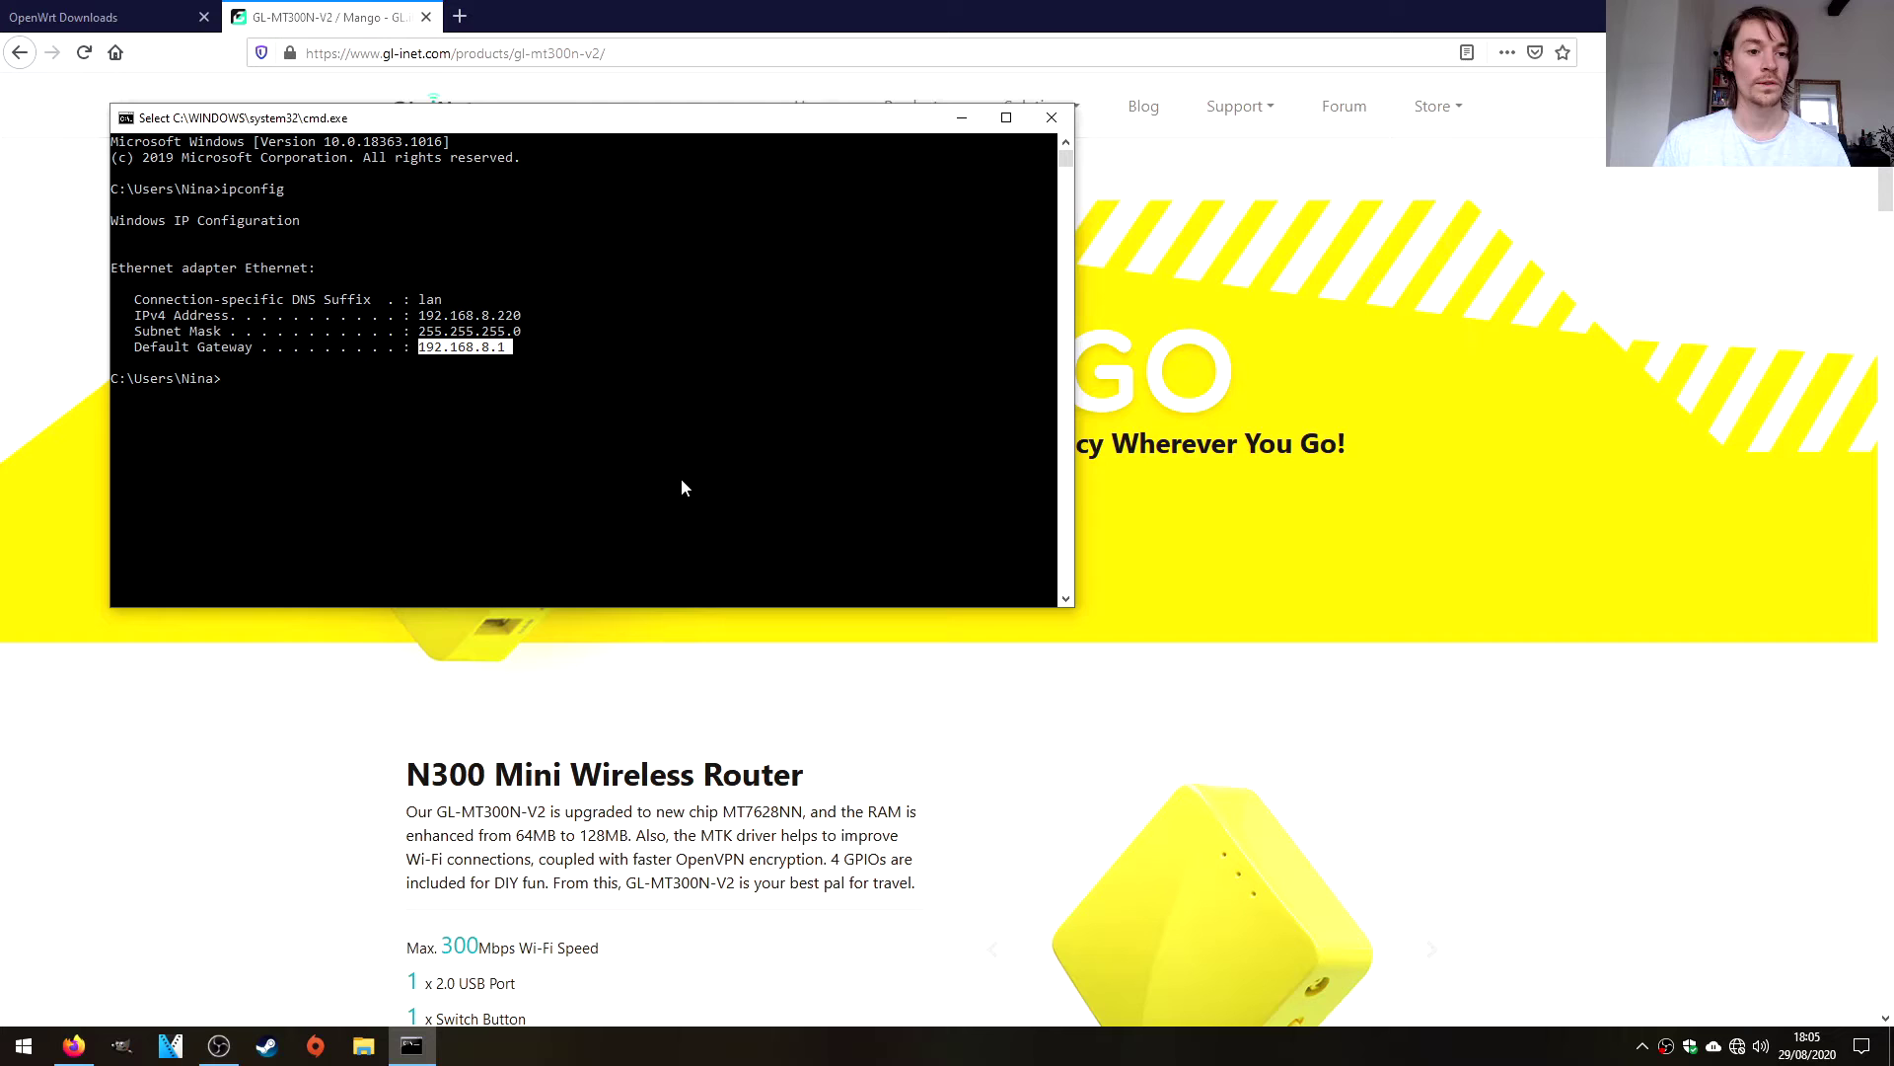
pyautogui.hotkey('ctrl', 'c')
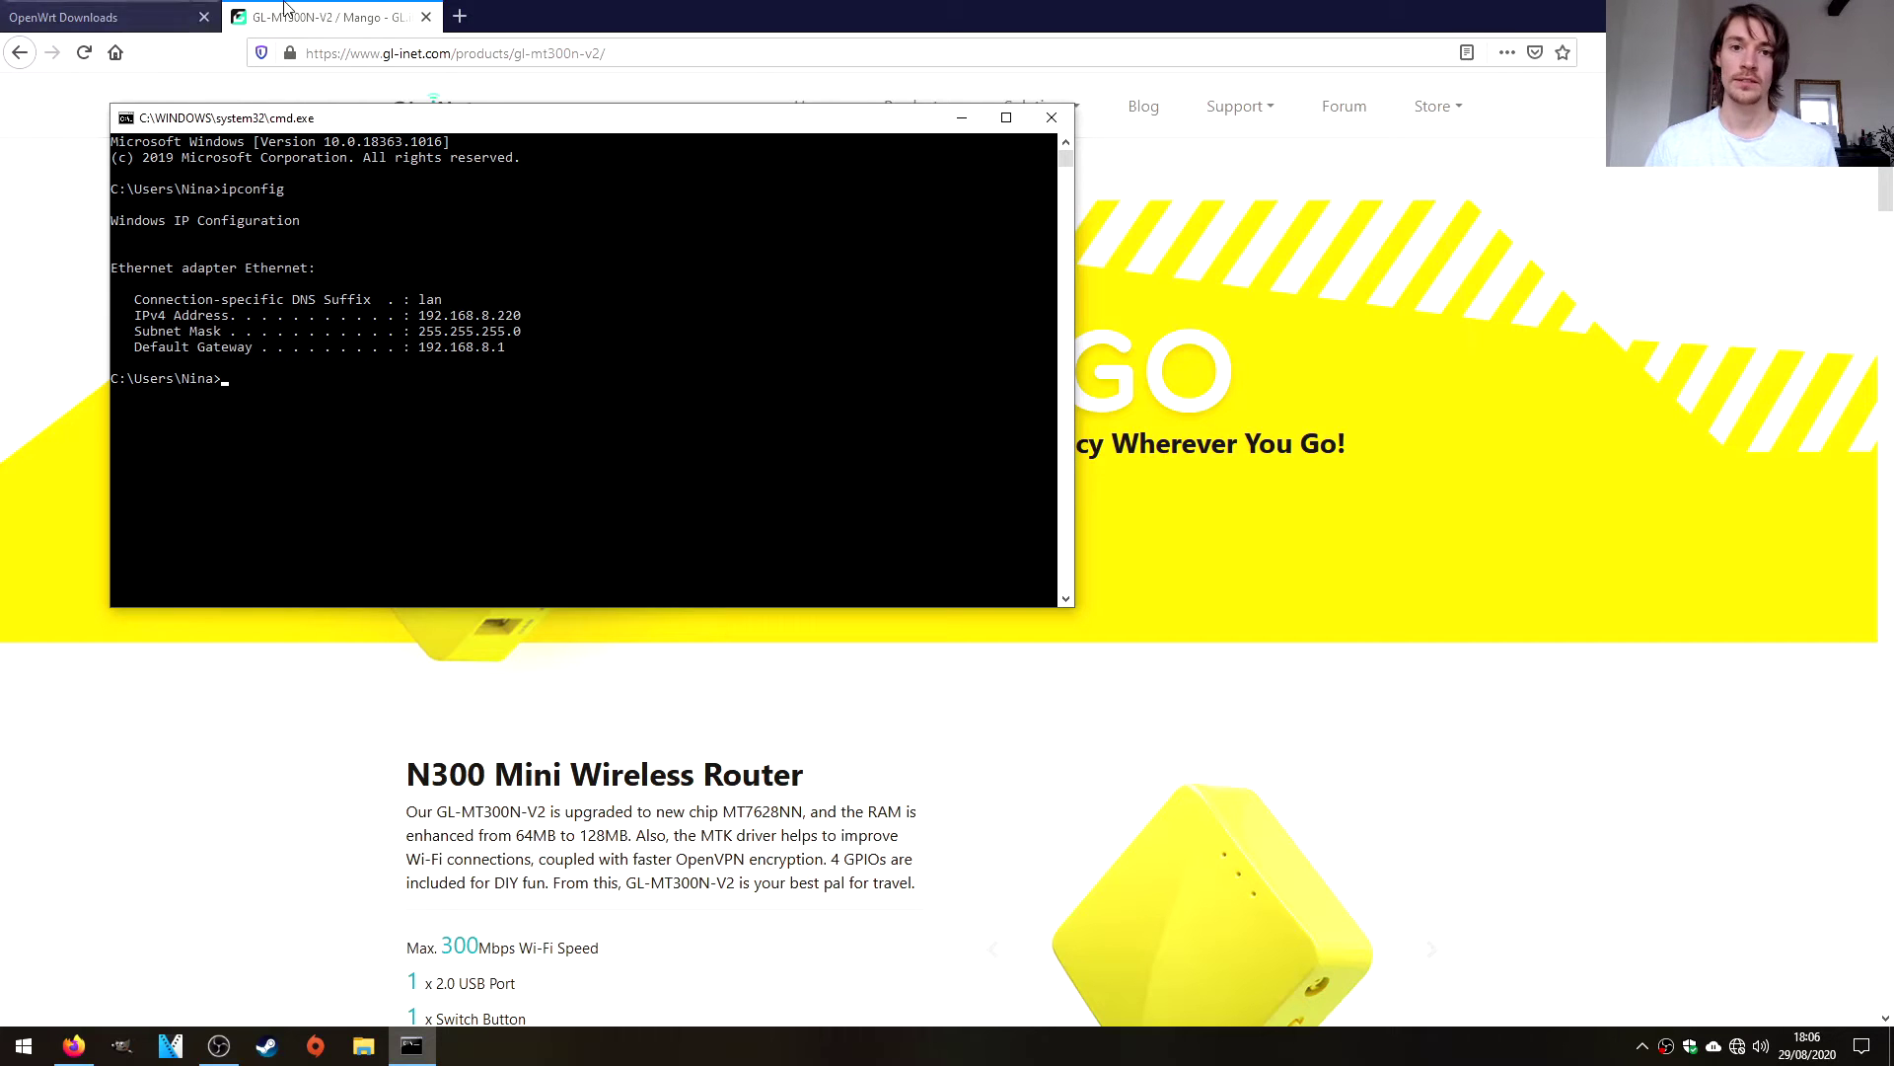
# Load the router admin page at 192.168.8.1 in a new private tab.
pyautogui.click(462, 18)
pyautogui.click(462, 18)
pyautogui.hotkey('ctrl', 'v')
pyautogui.press('Return')
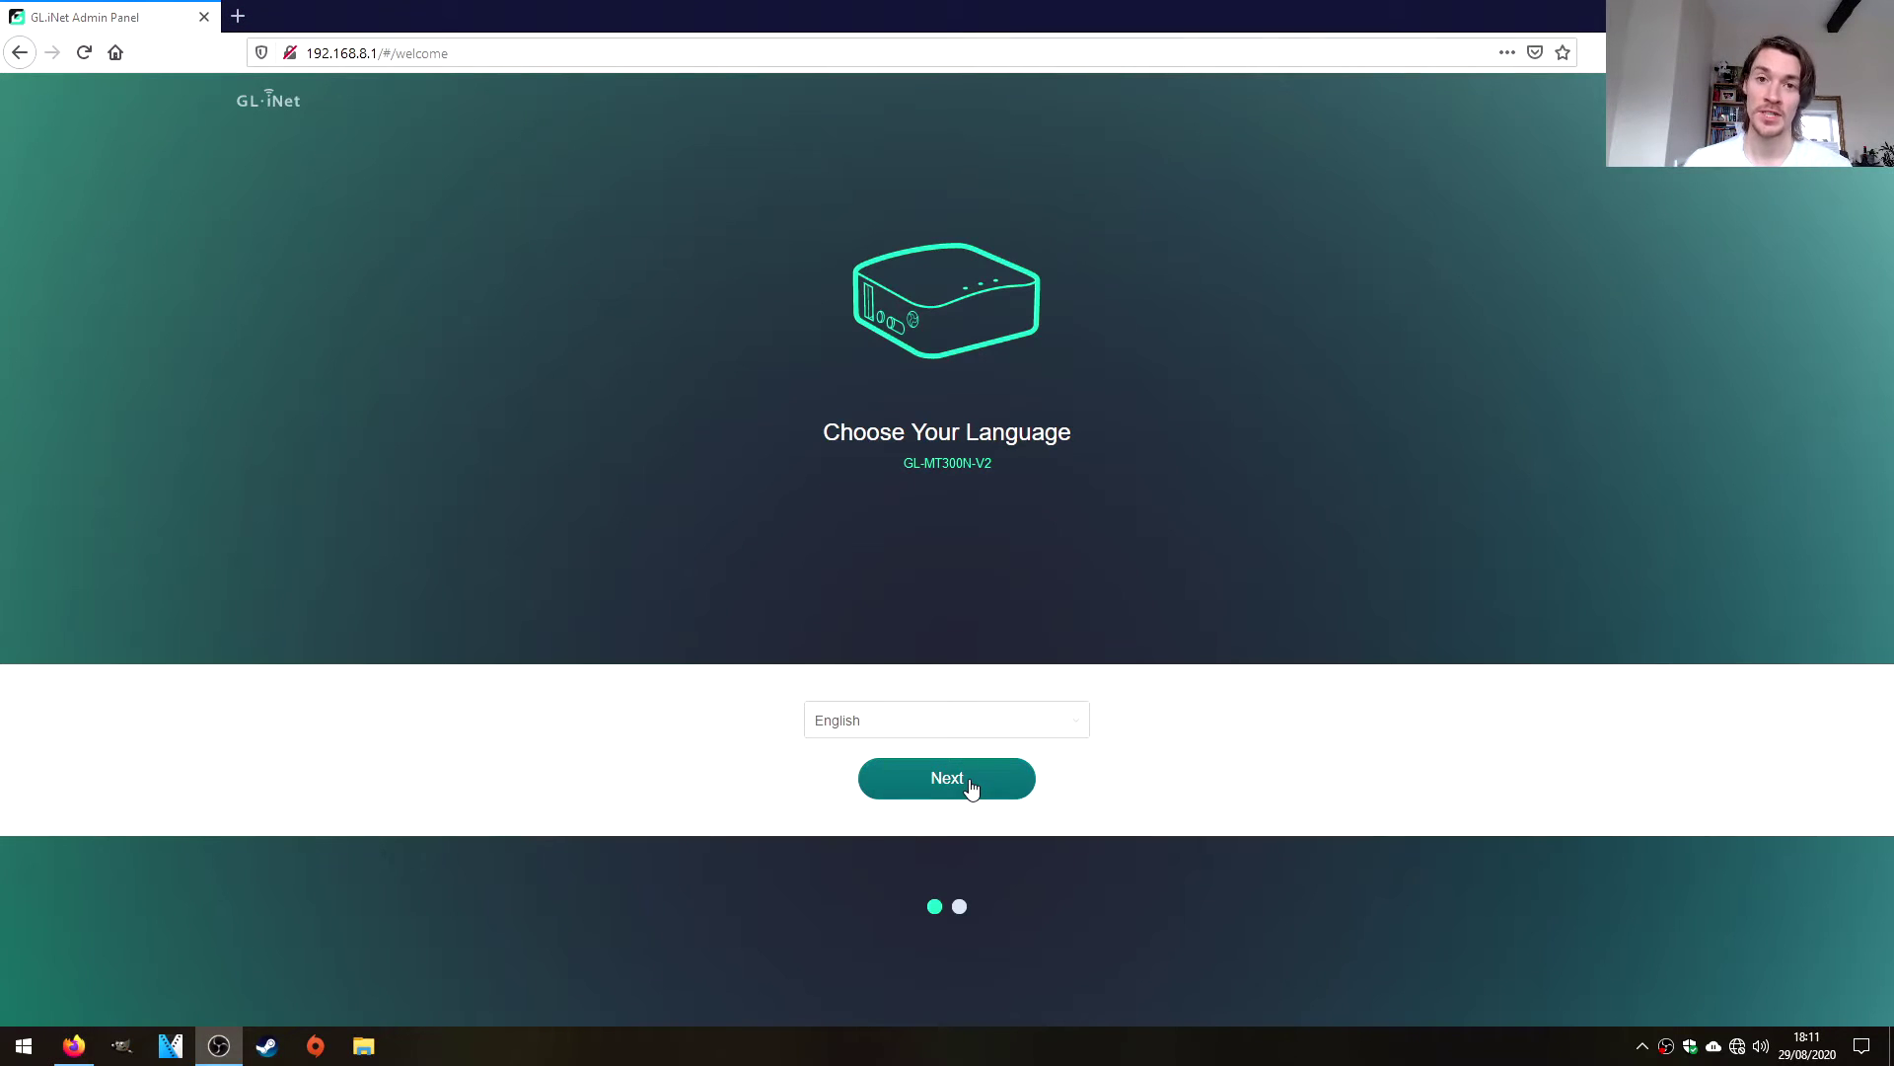
# Keep English, then set and confirm a new admin password.
pyautogui.click(972, 787)
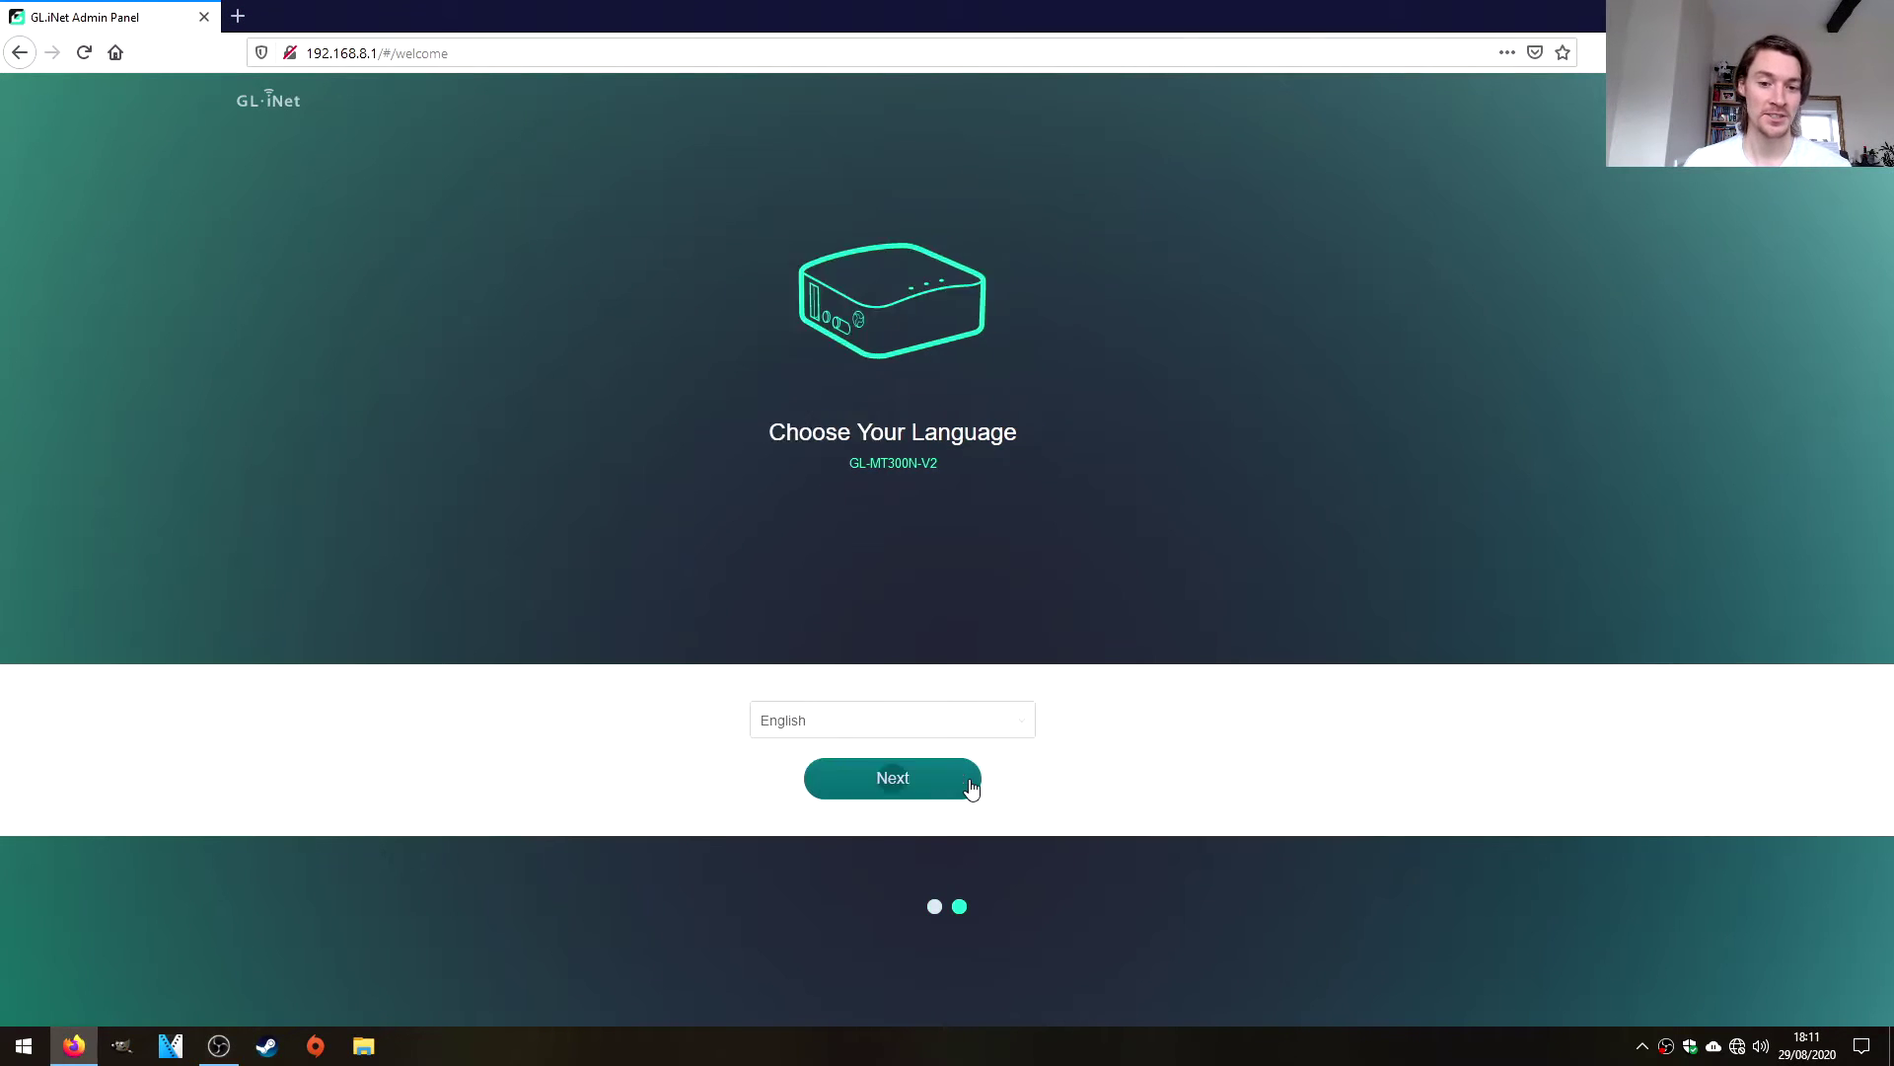
pyautogui.click(946, 321)
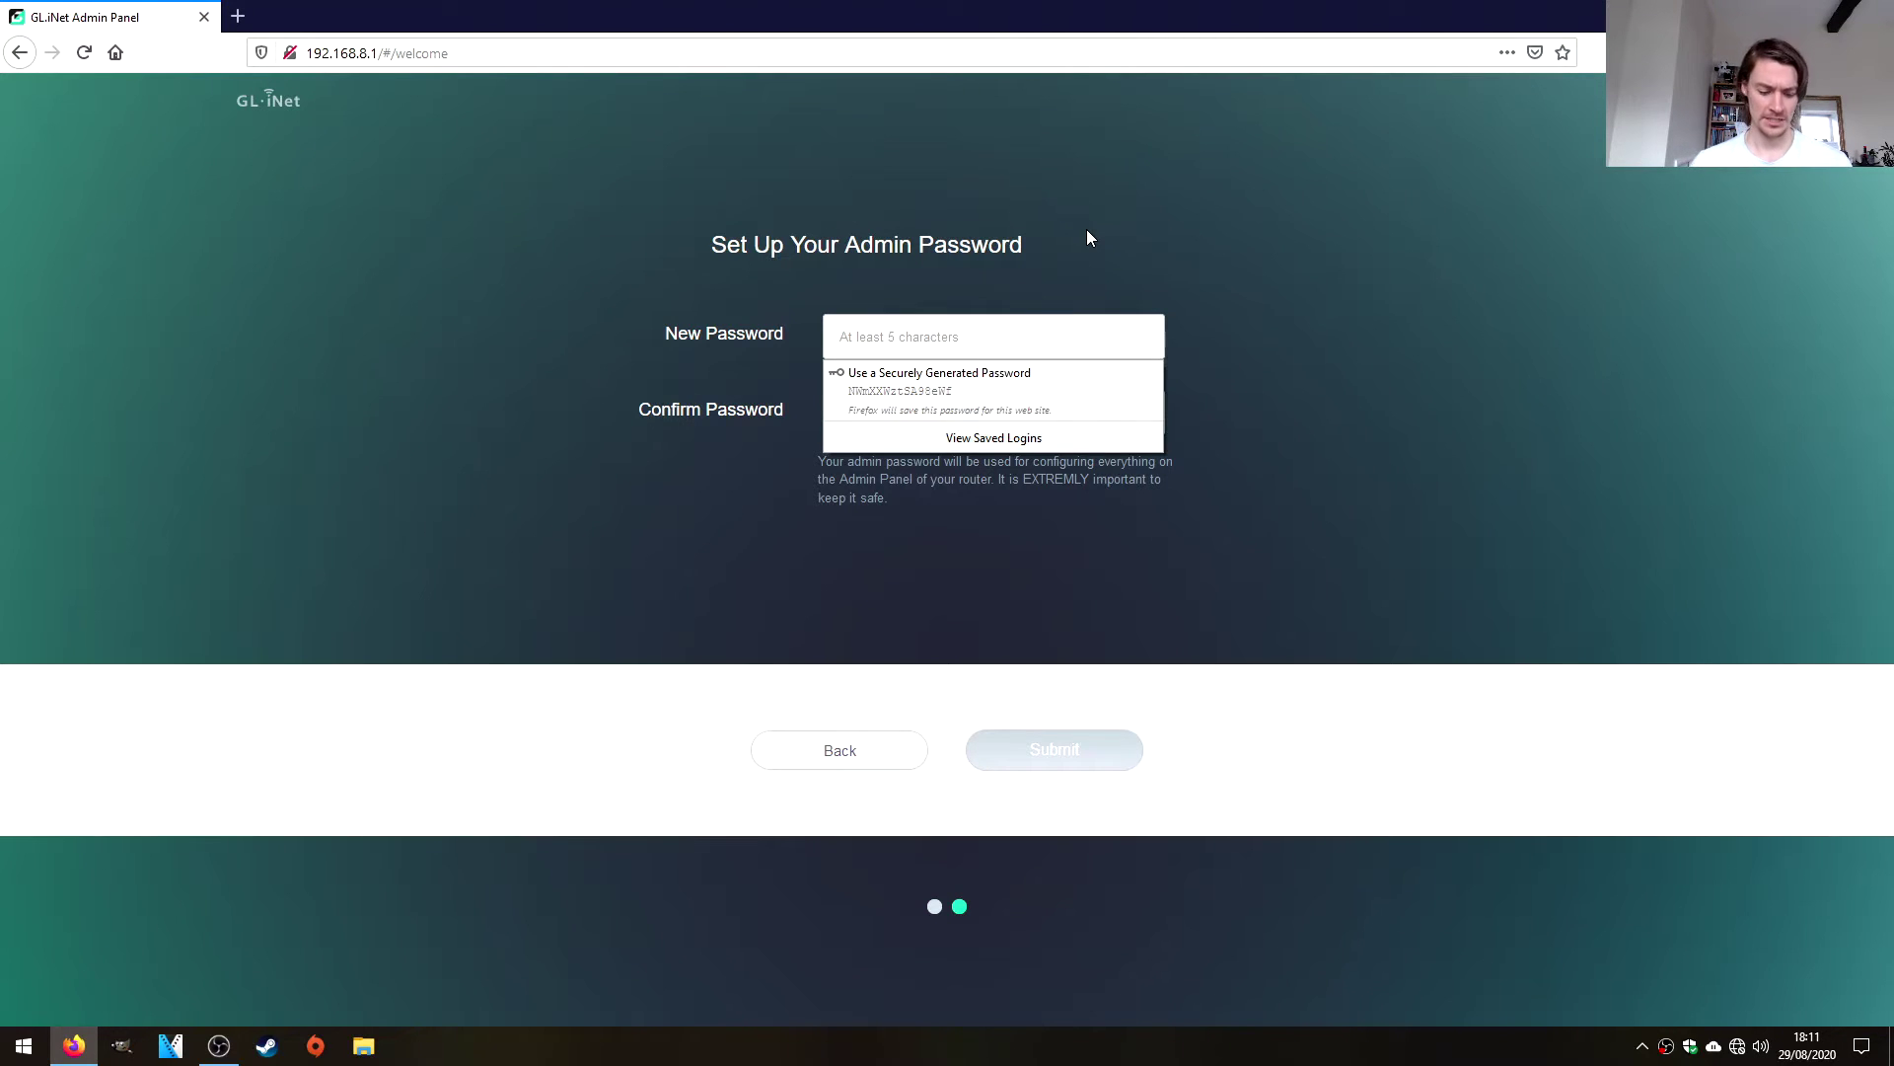
pyautogui.write('••••')
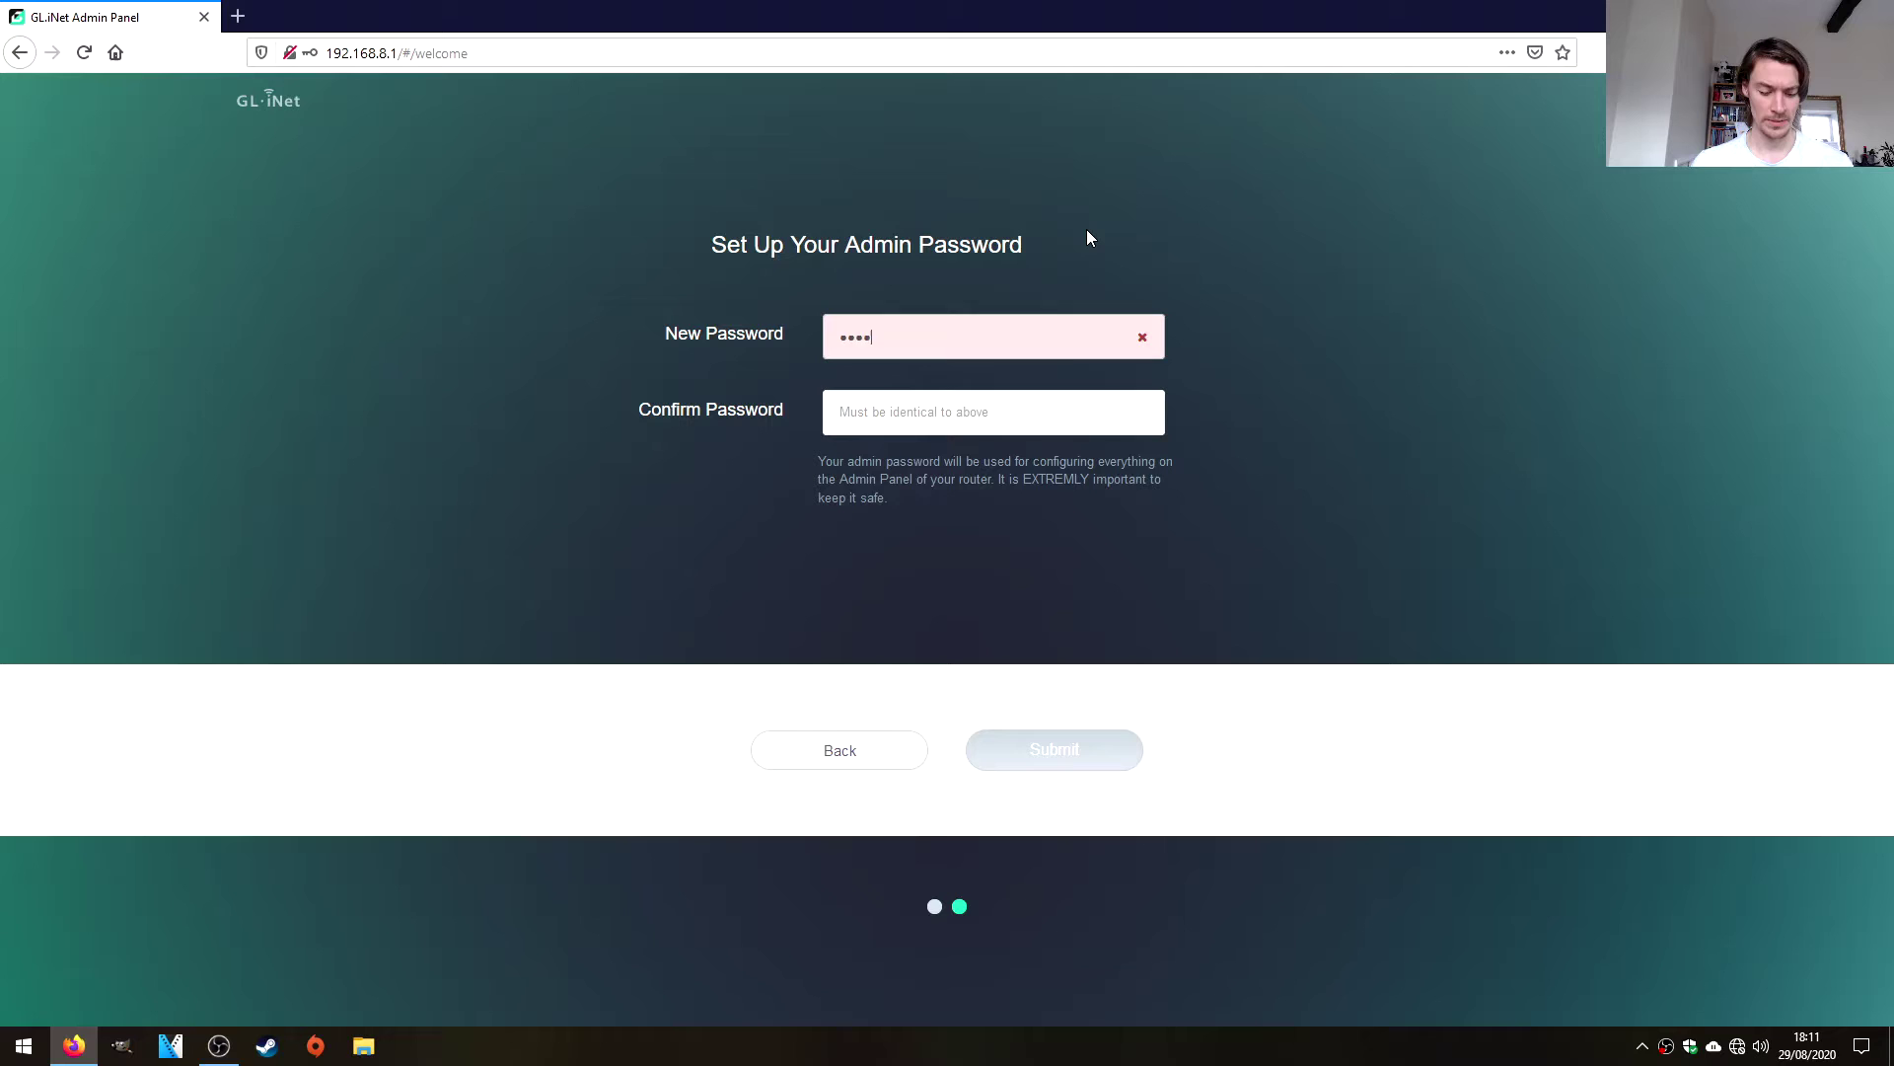
pyautogui.write('••••')
pyautogui.press('Tab')
pyautogui.write('••••')
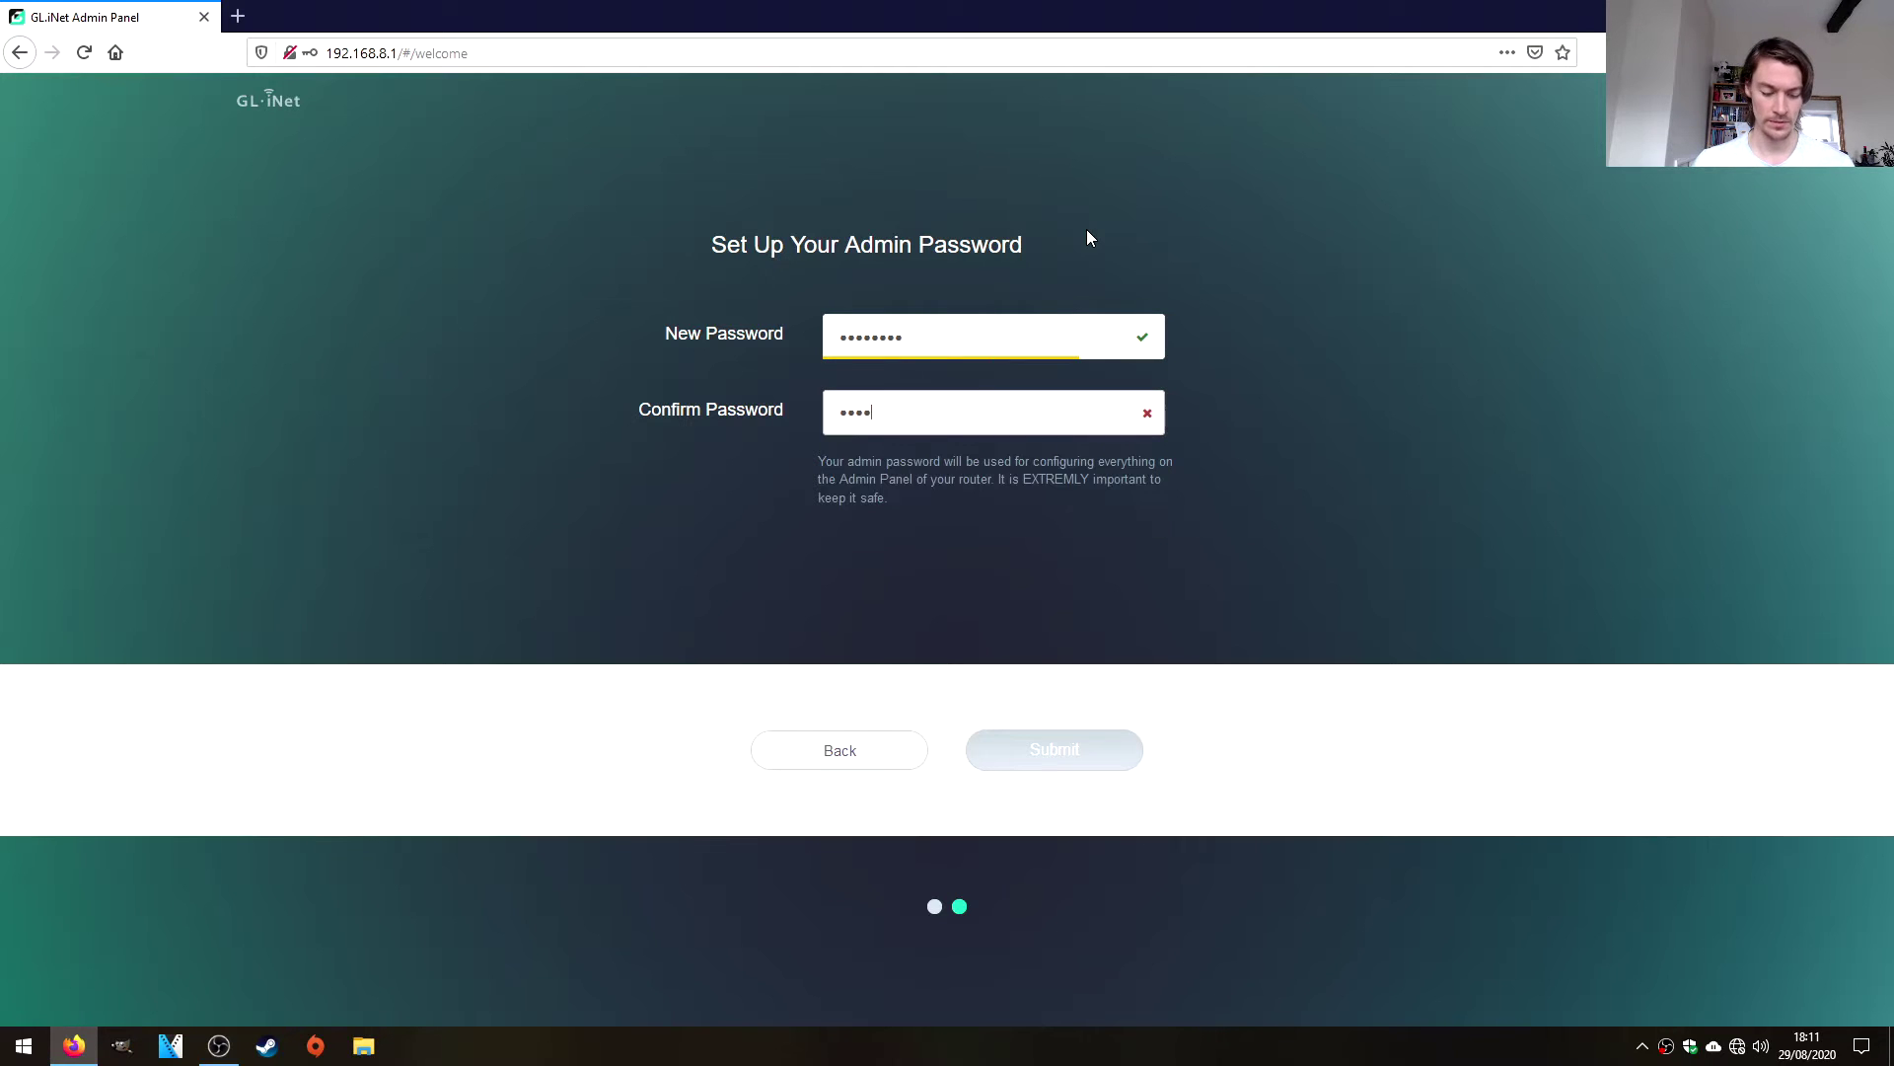
pyautogui.write('••••')
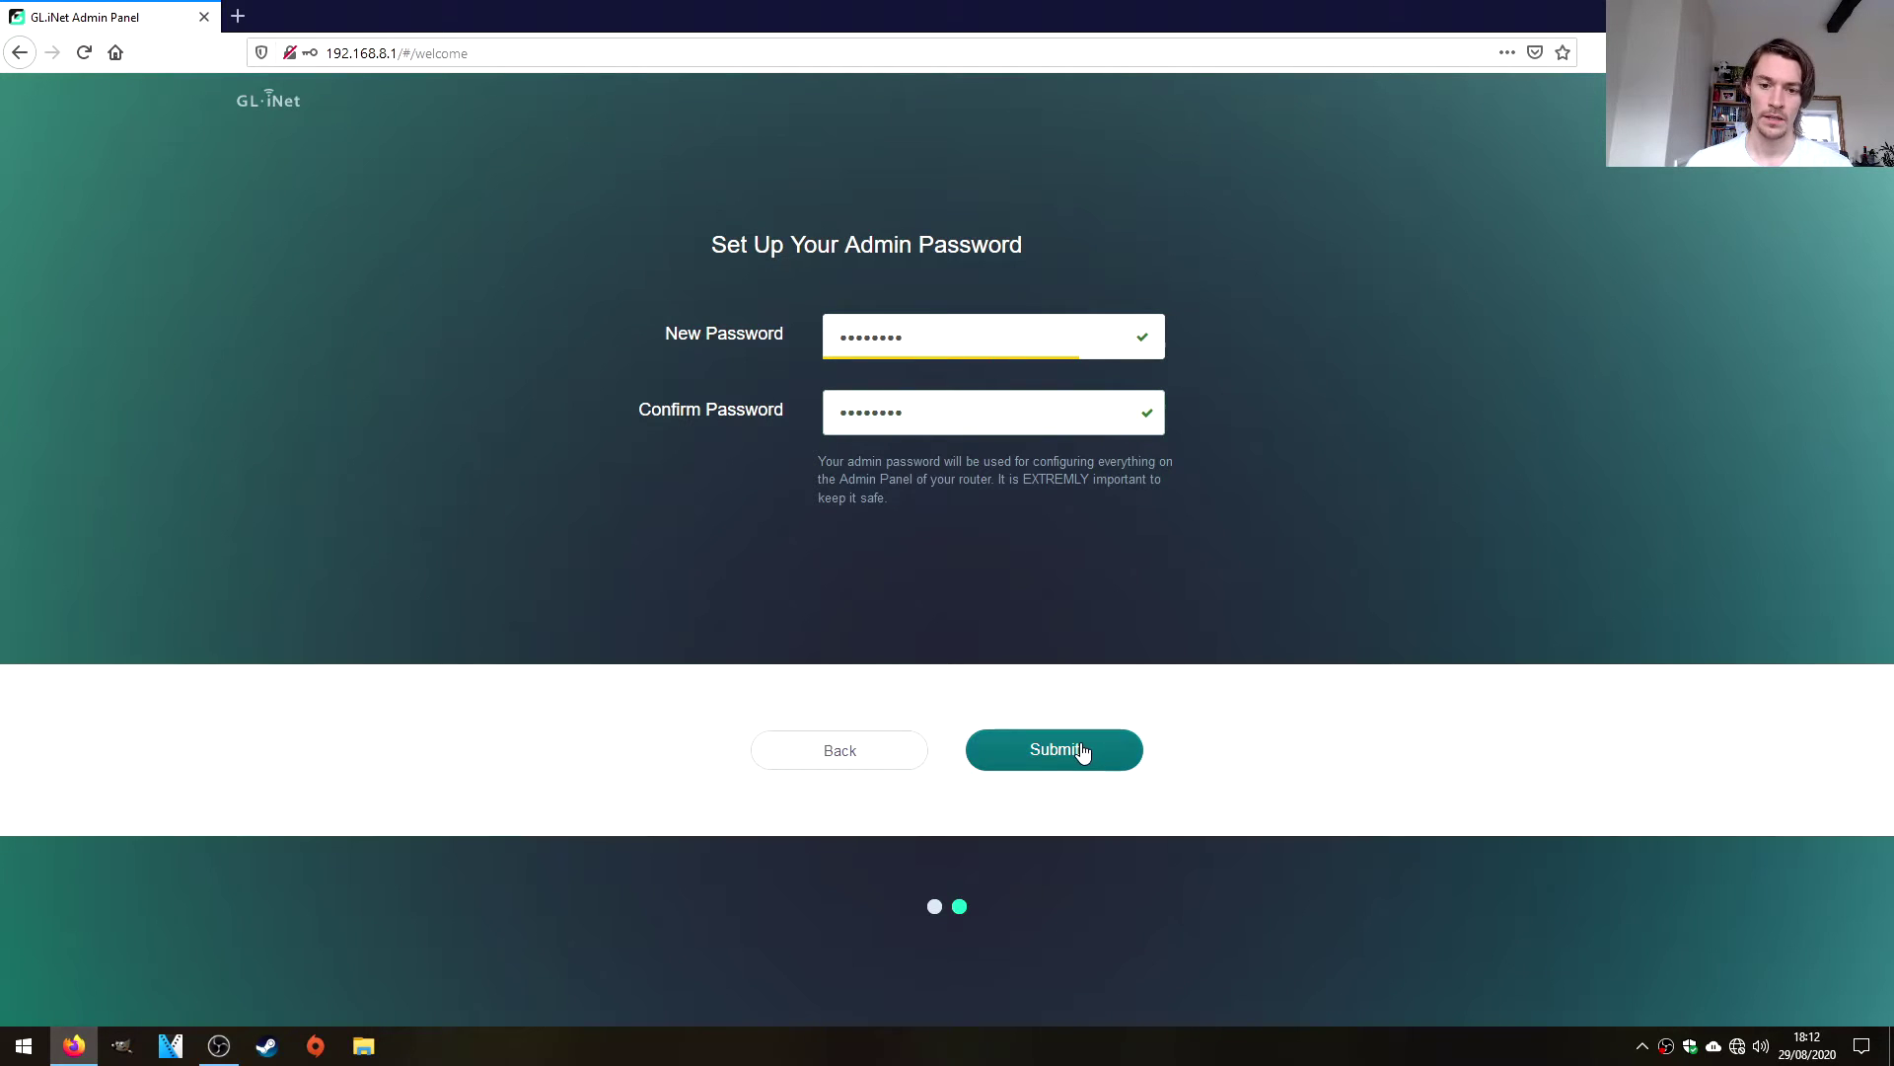
pyautogui.click(1082, 753)
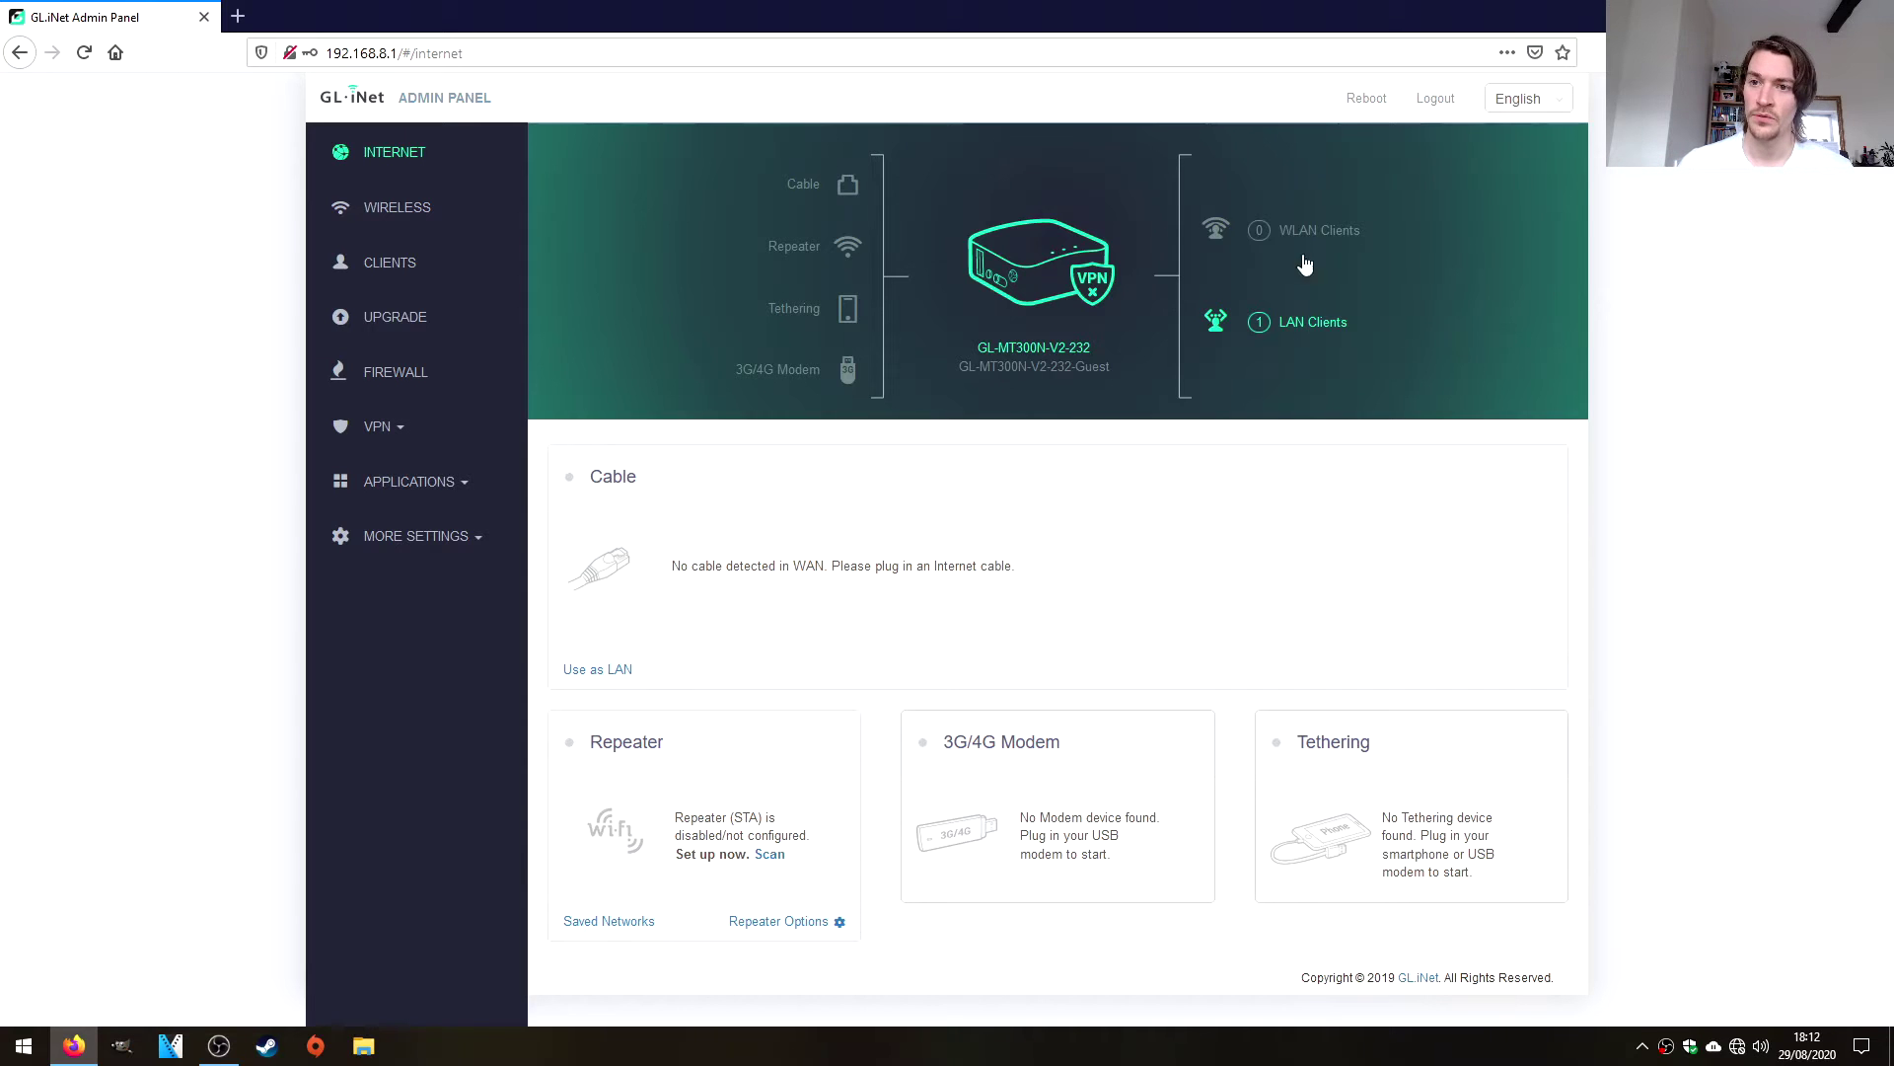
# Keep English and check the Cable card: DHCP, IP 192.168.64.137, gateway 192.168.64.254.
pyautogui.click(1520, 107)
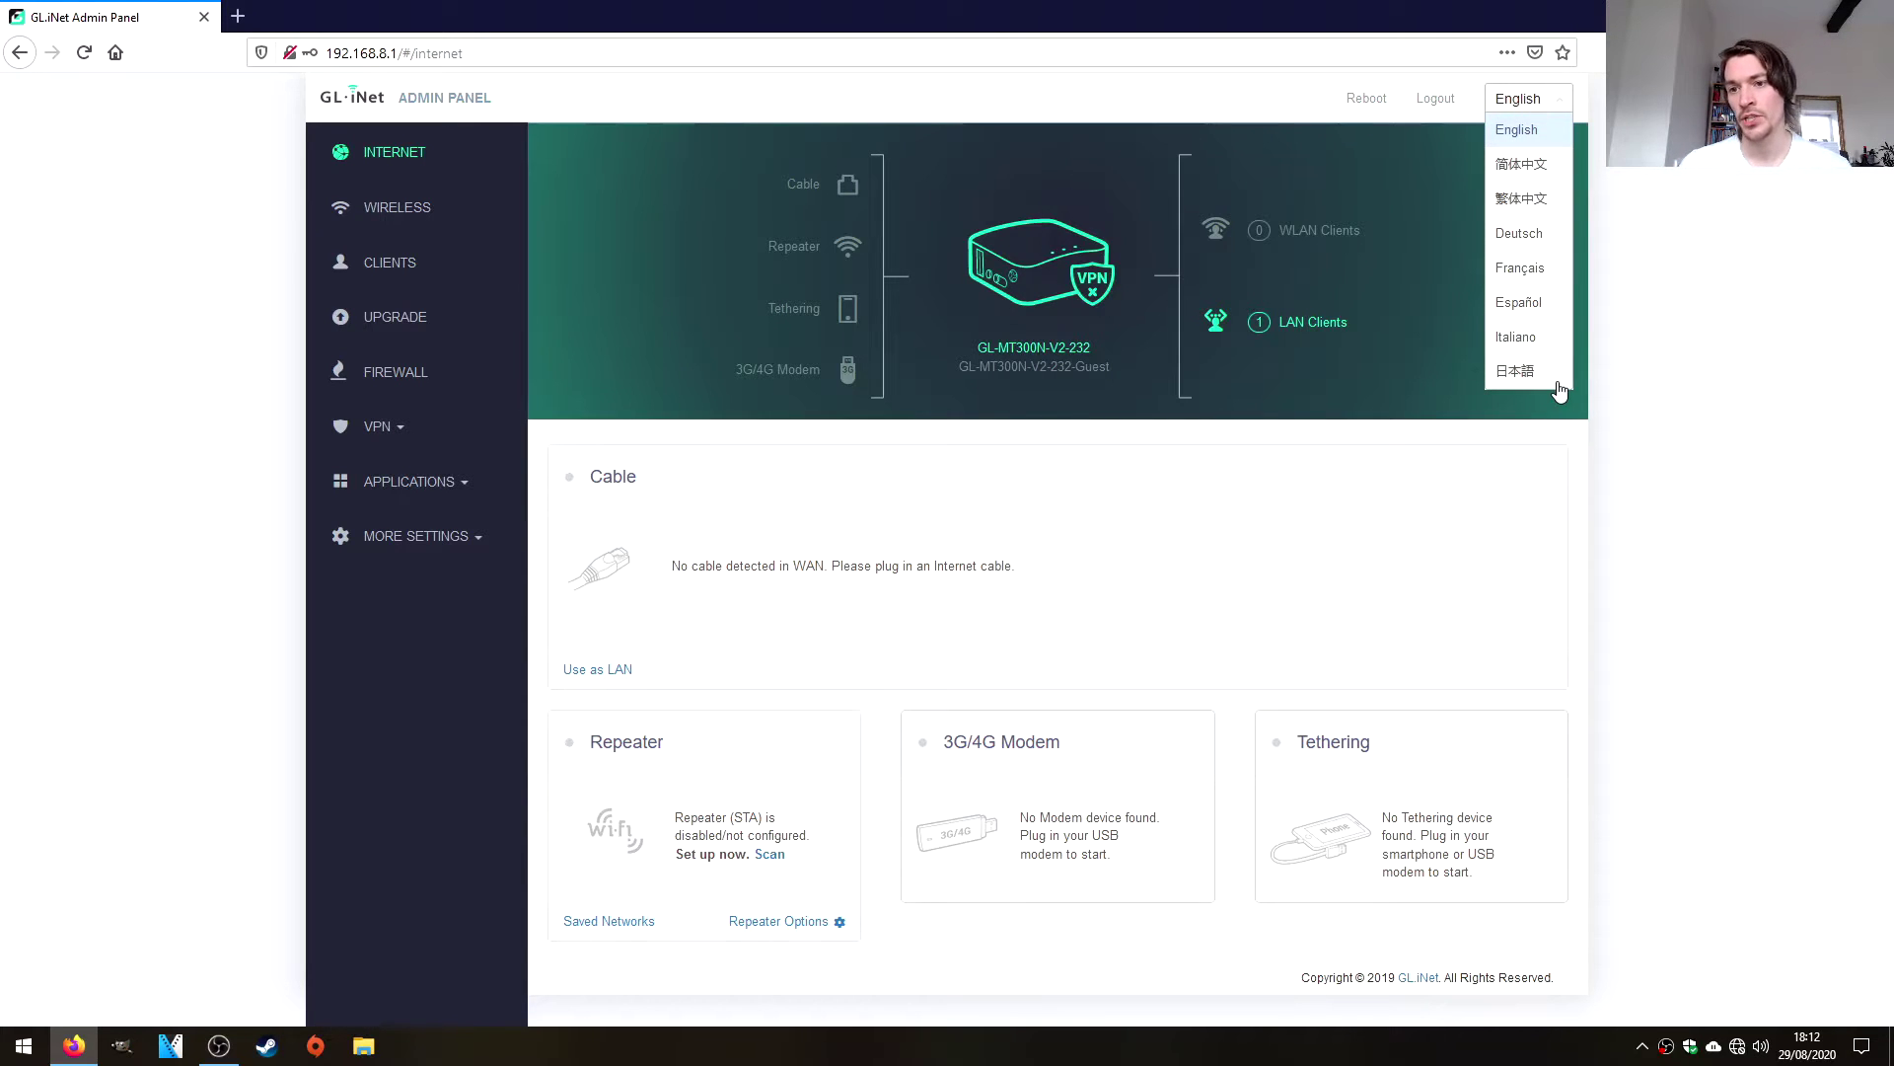
pyautogui.click(1519, 99)
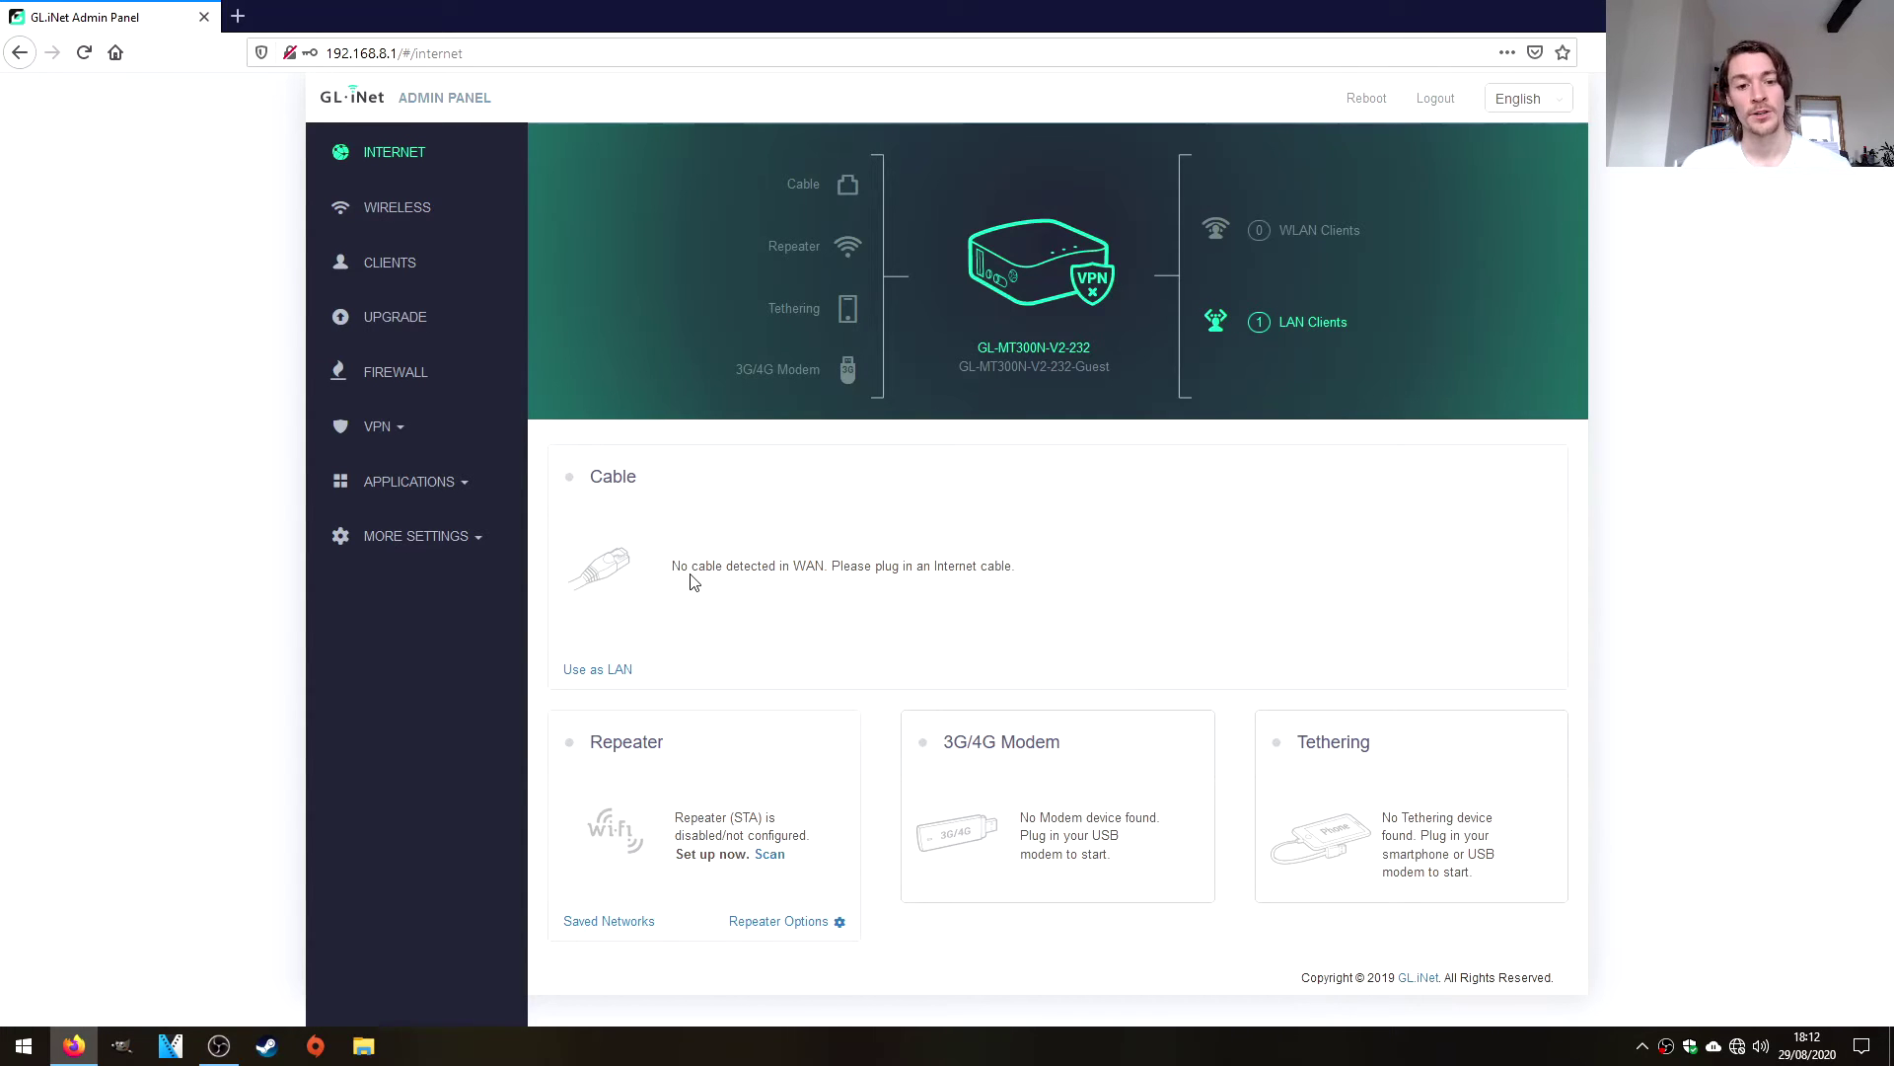
pyautogui.moveTo(689, 572); pyautogui.dragTo(944, 570)
pyautogui.click(1140, 588)
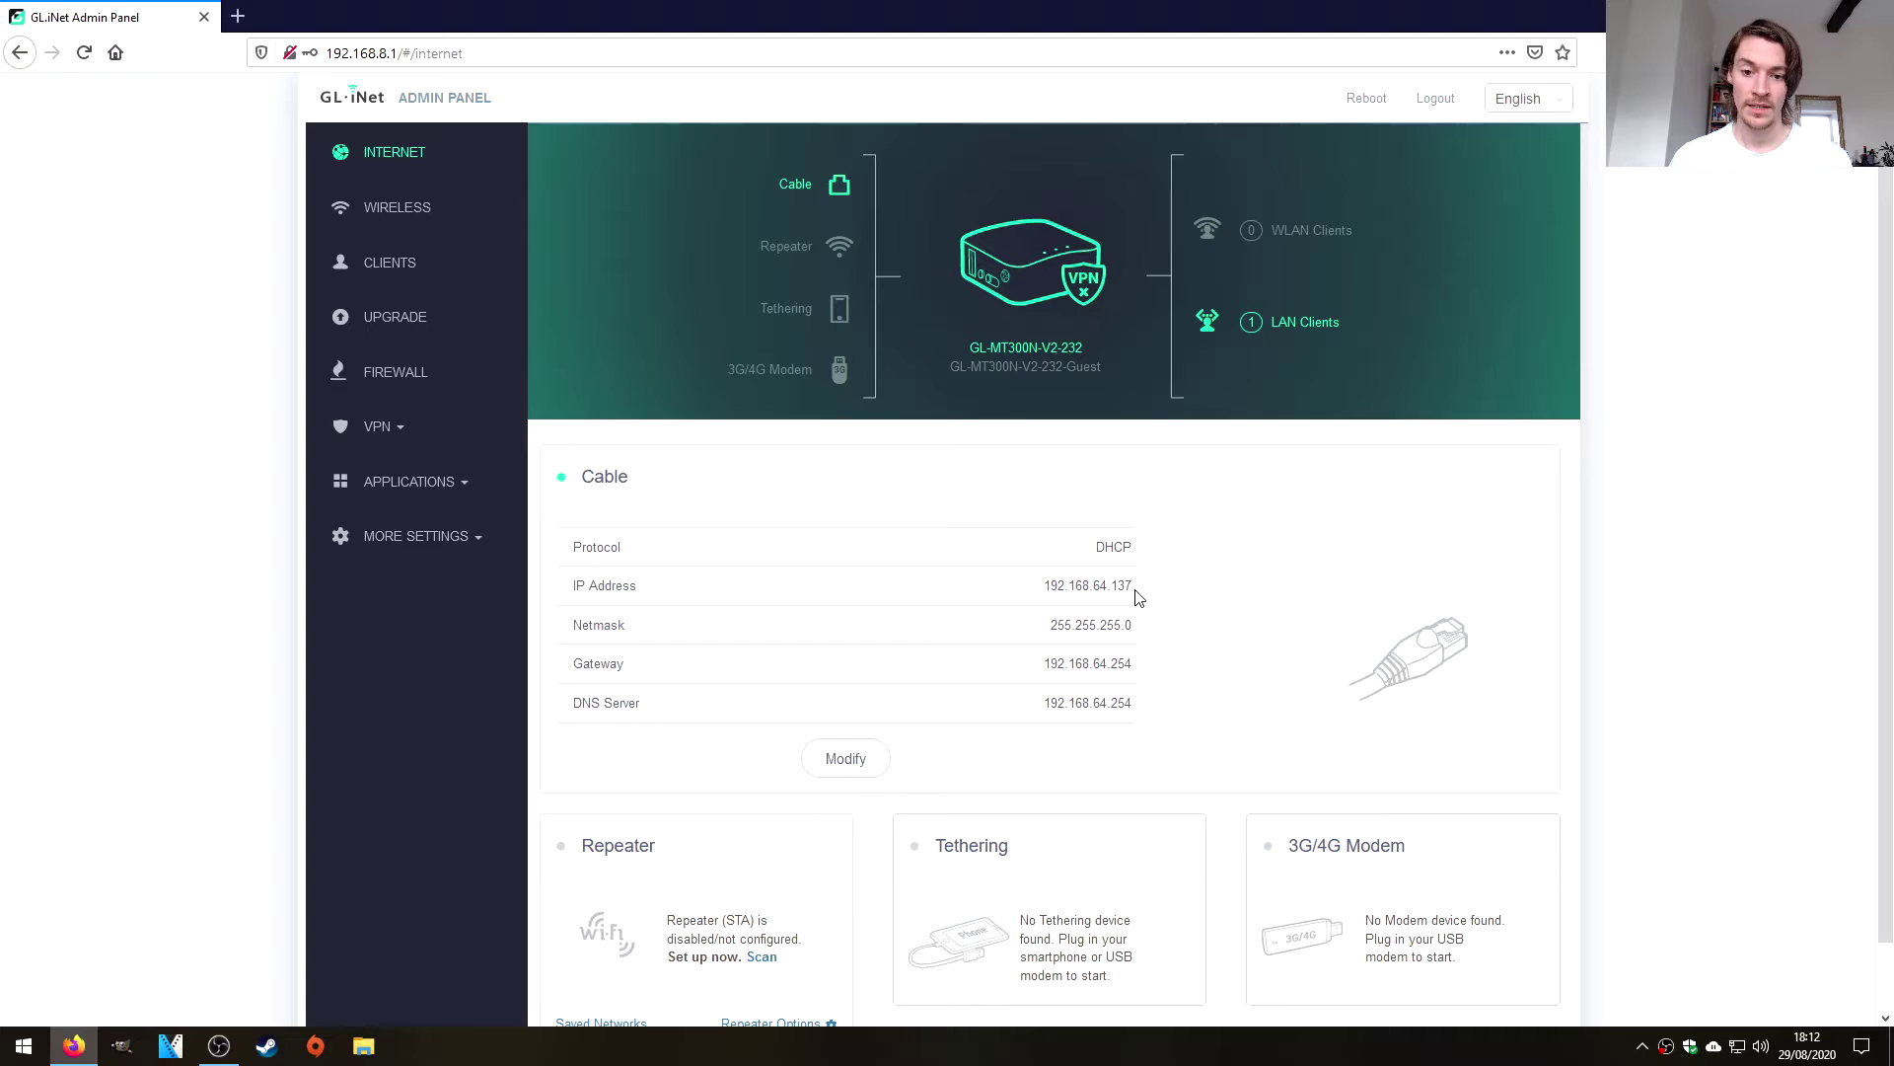
pyautogui.scroll(-1, 1143, 595)
pyautogui.scroll(1, 1149, 595)
pyautogui.scroll(-1, 1185, 587)
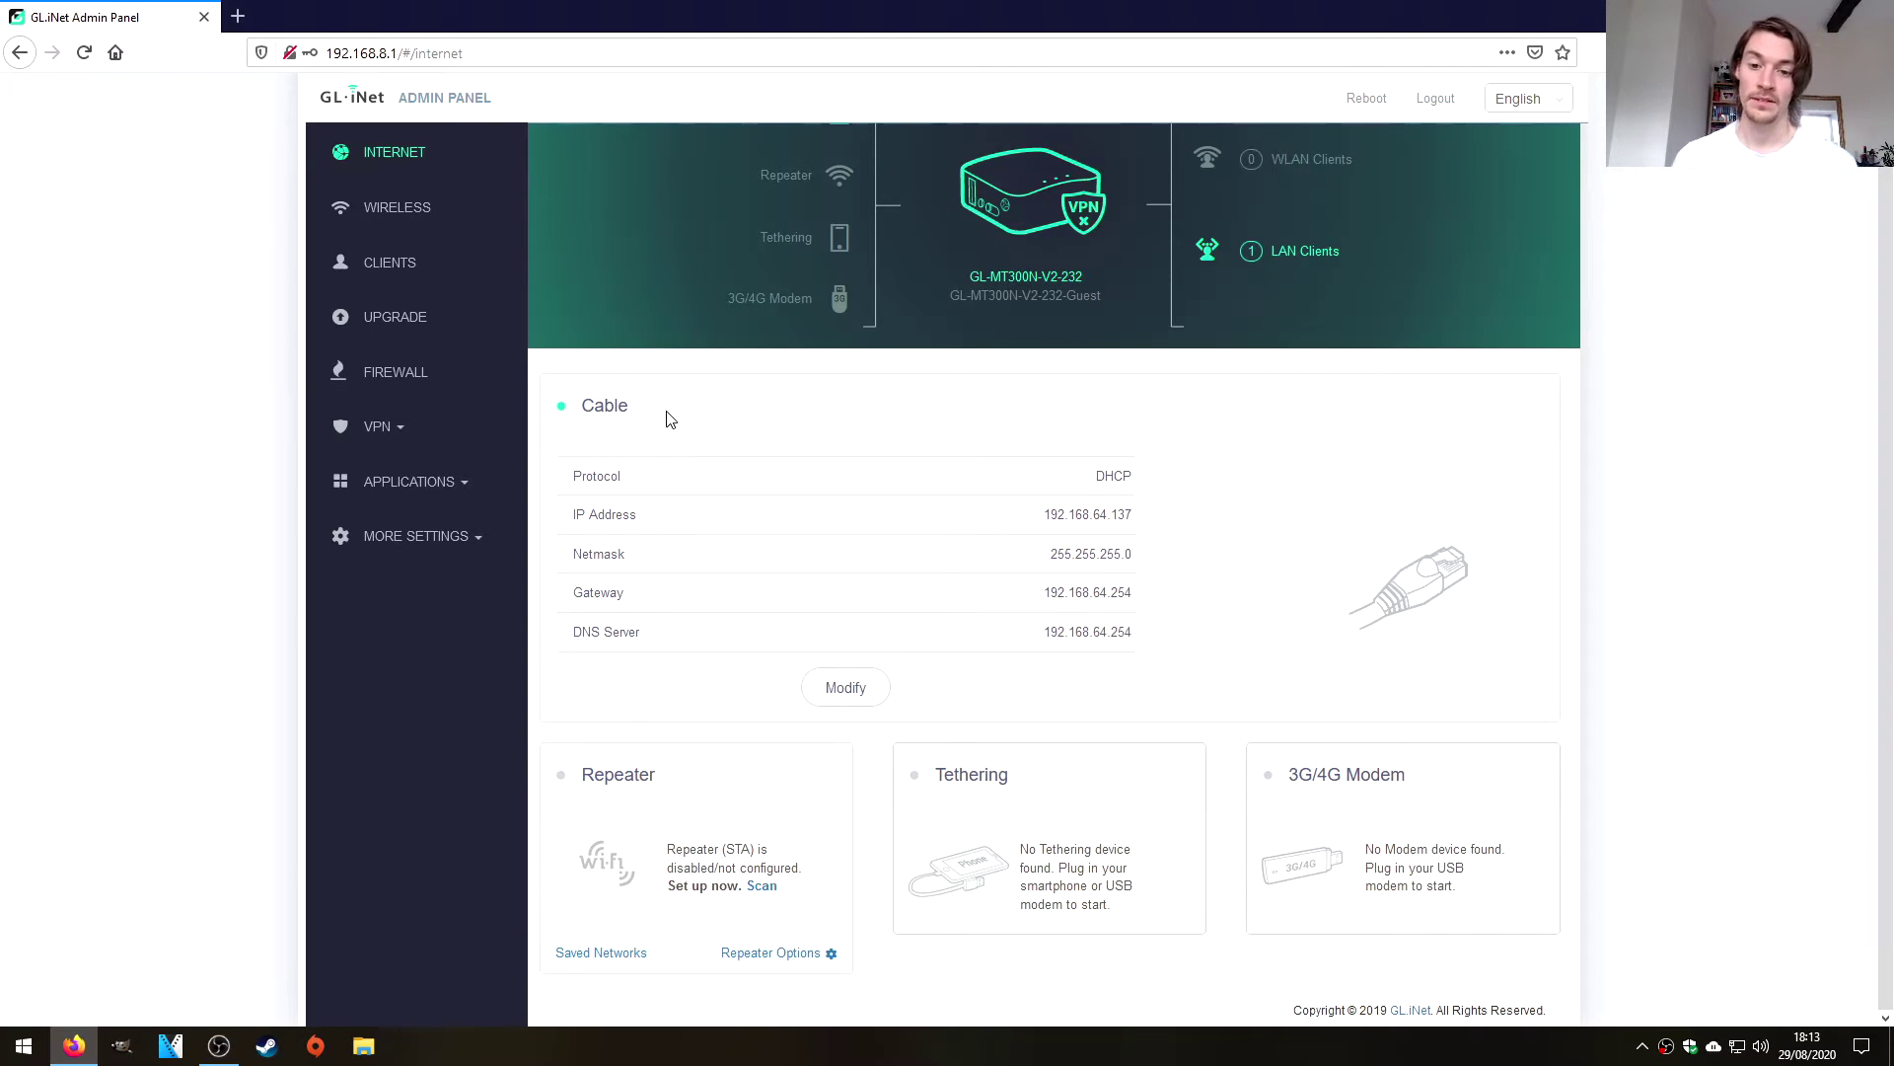
pyautogui.scroll(2, 616, 399)
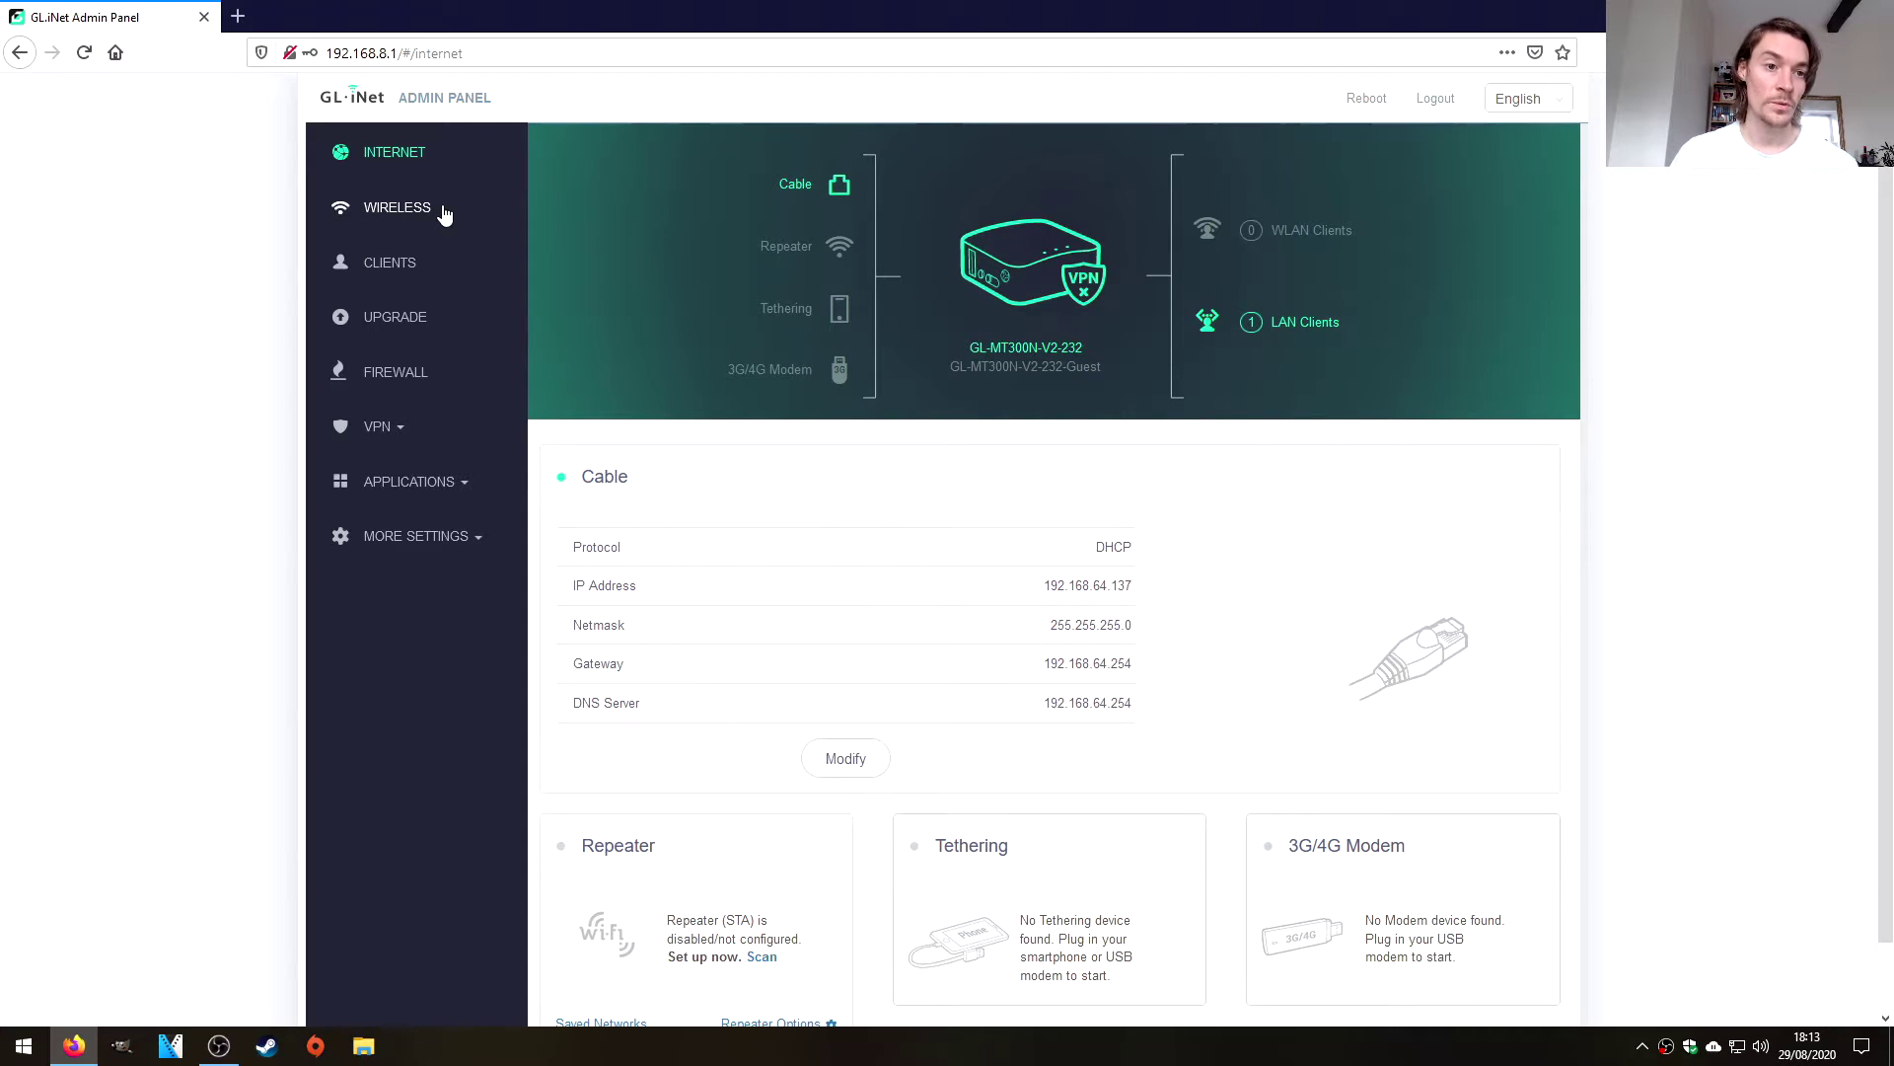
# Open the Upgrade page showing firmware 3.025 installed and update 3.102 available.
pyautogui.click(402, 334)
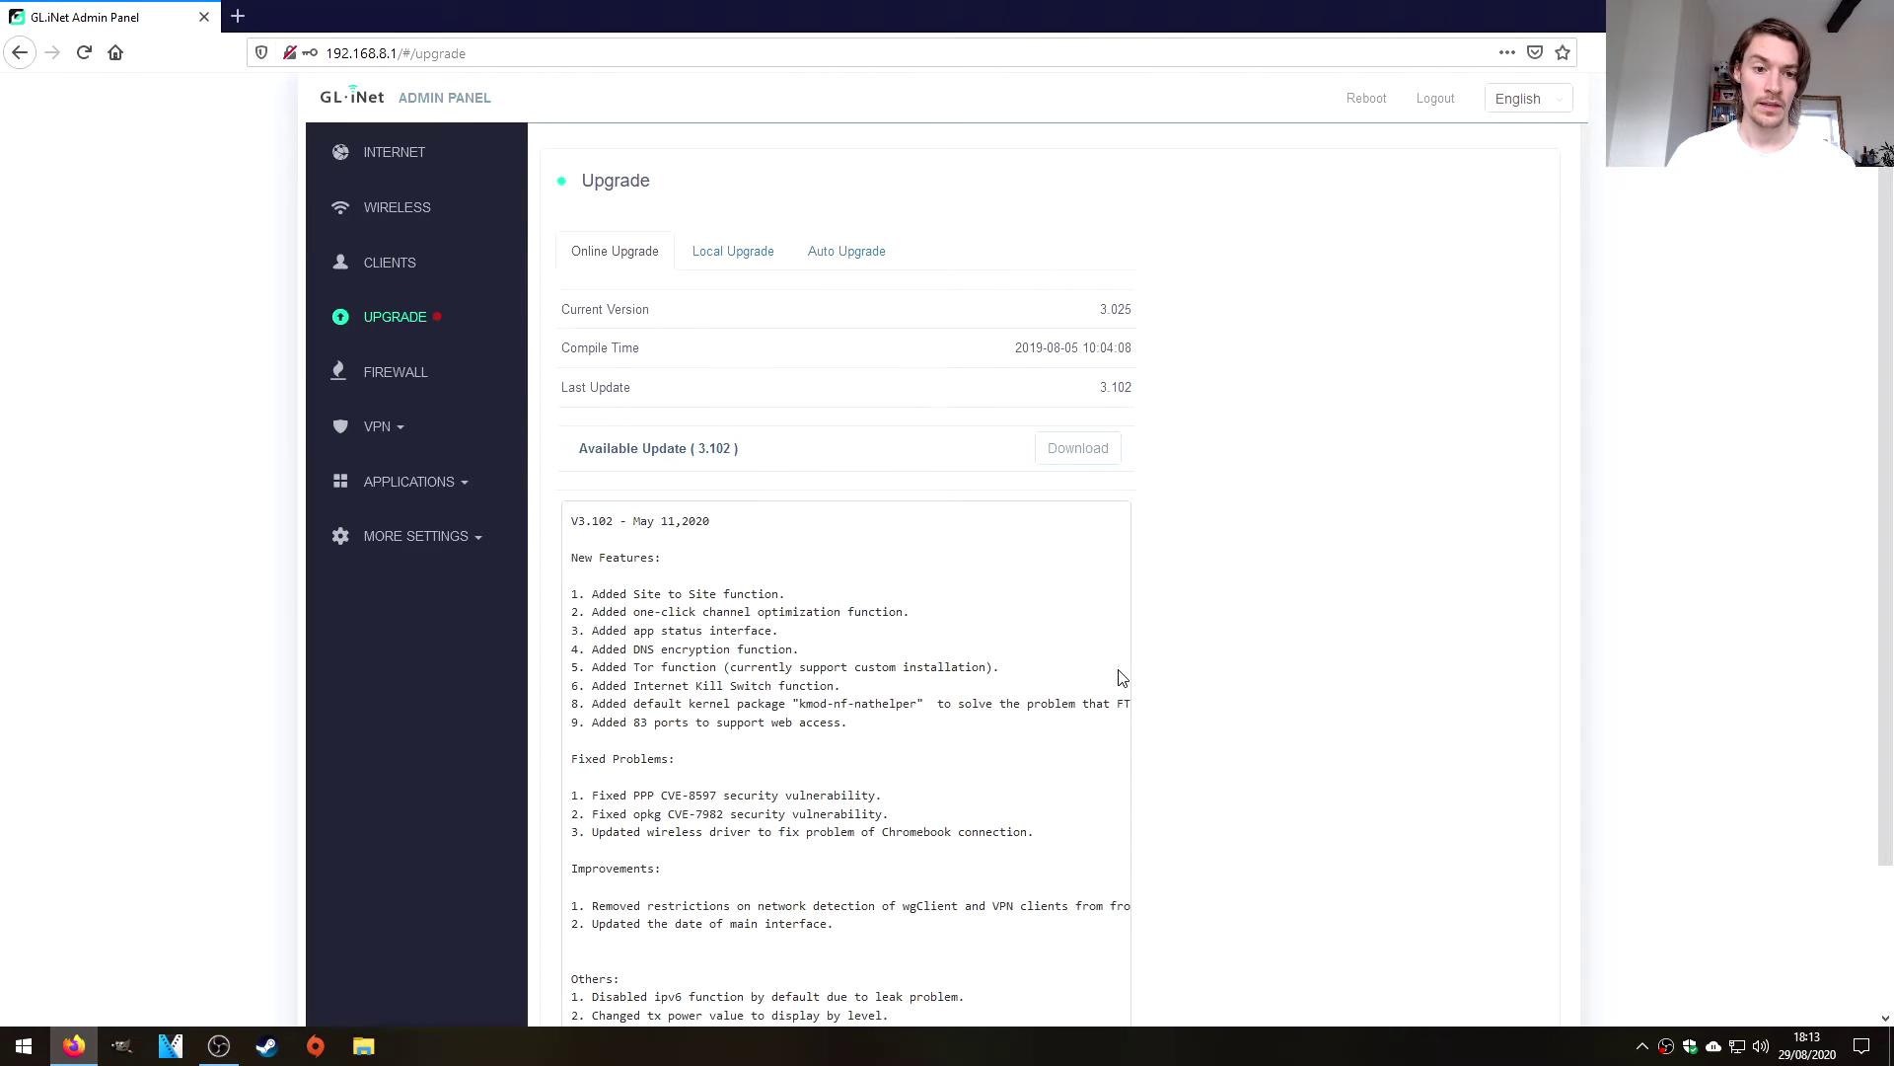
pyautogui.scroll(-1, 1116, 644)
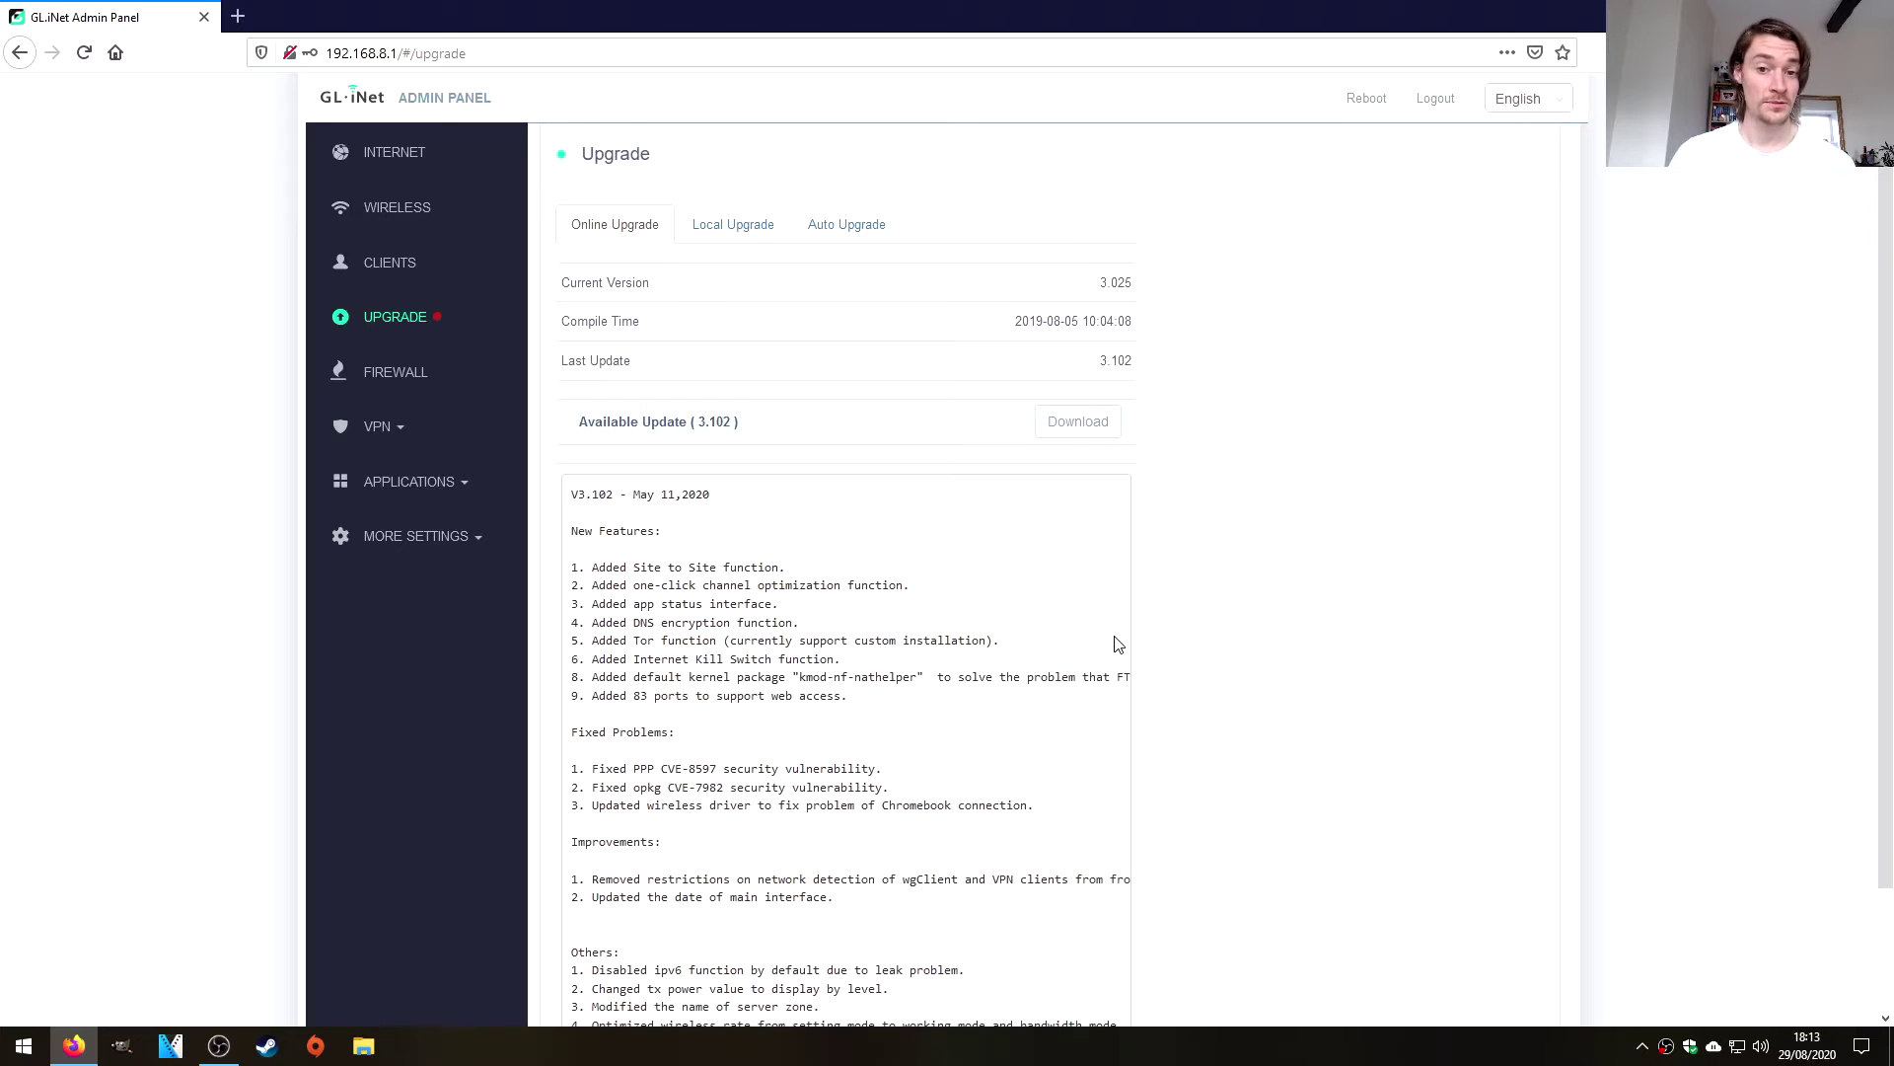
pyautogui.scroll(1, 1116, 643)
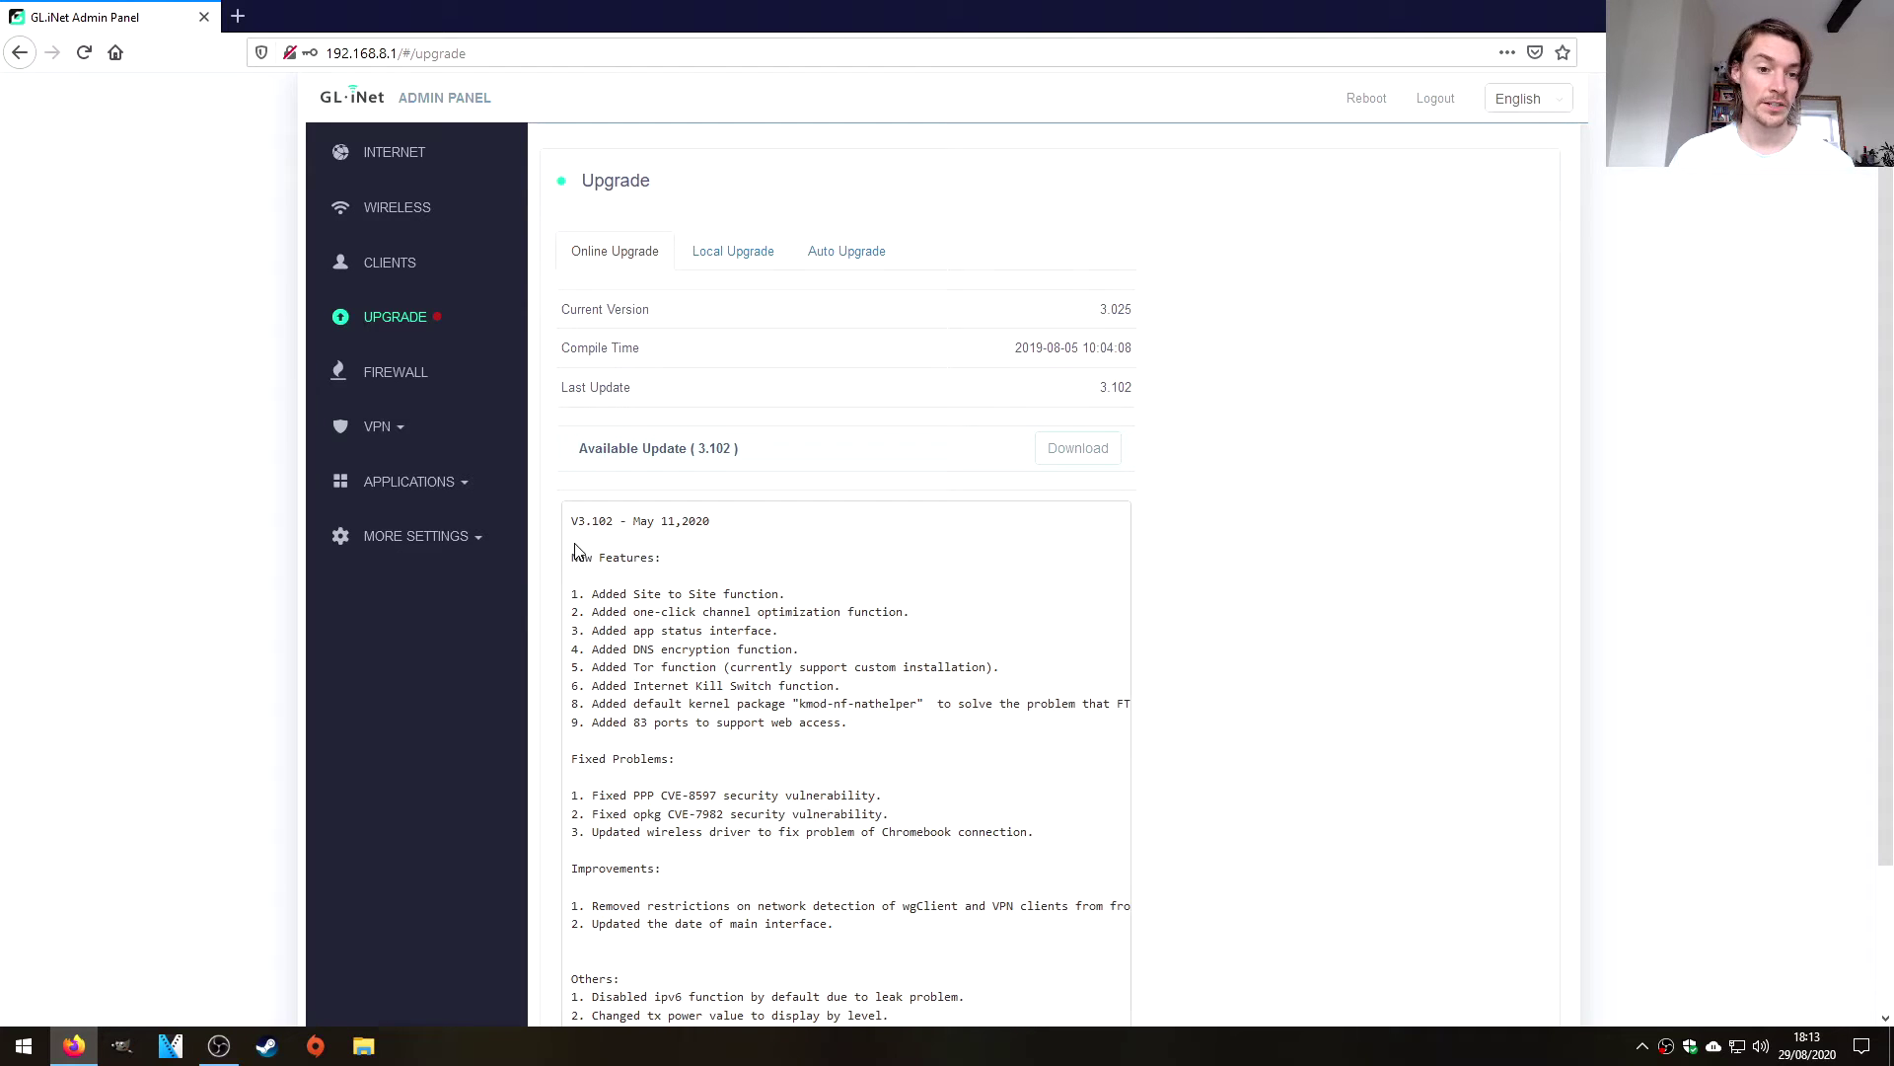
pyautogui.scroll(-2, 577, 550)
pyautogui.moveTo(572, 467); pyautogui.dragTo(735, 474)
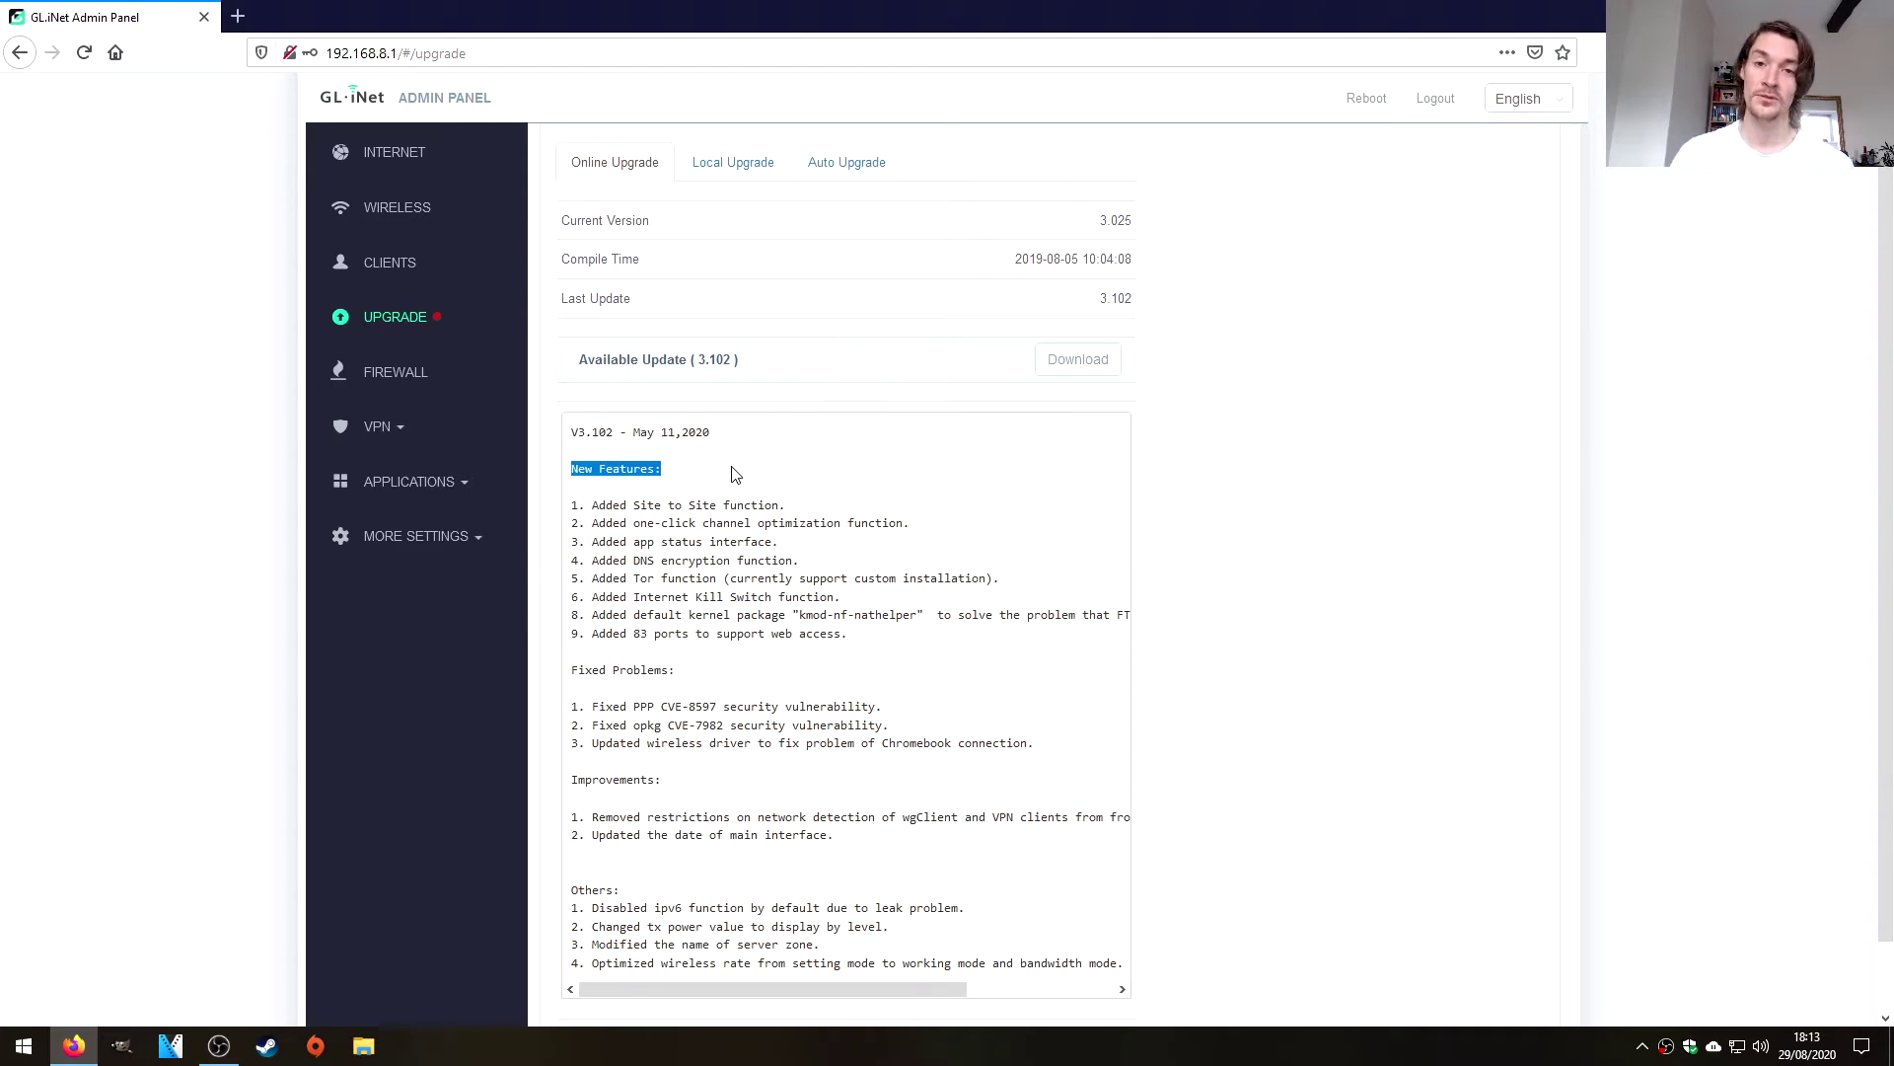
pyautogui.click(735, 474)
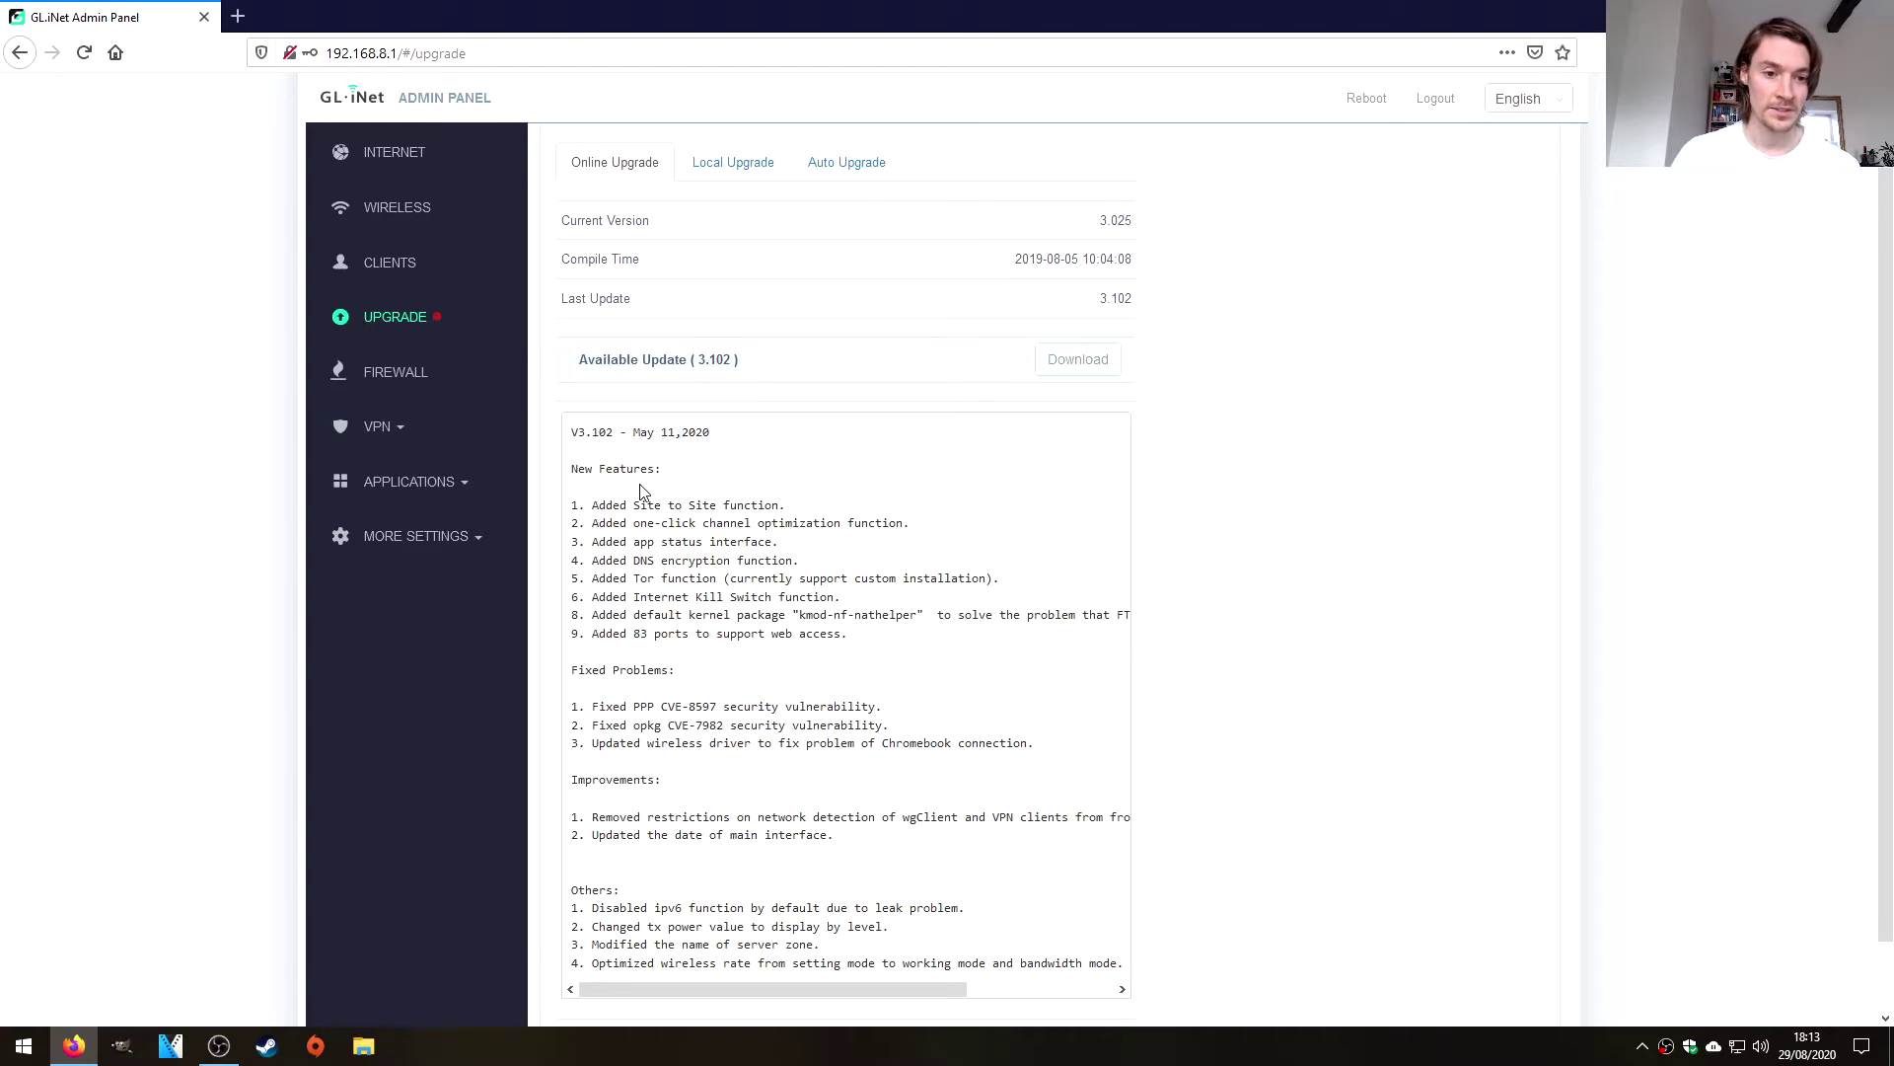
# Read through the 3.102 New Features list, then expand the VPN menu.
pyautogui.scroll(-2, 646, 483)
pyautogui.moveTo(595, 425); pyautogui.dragTo(854, 521)
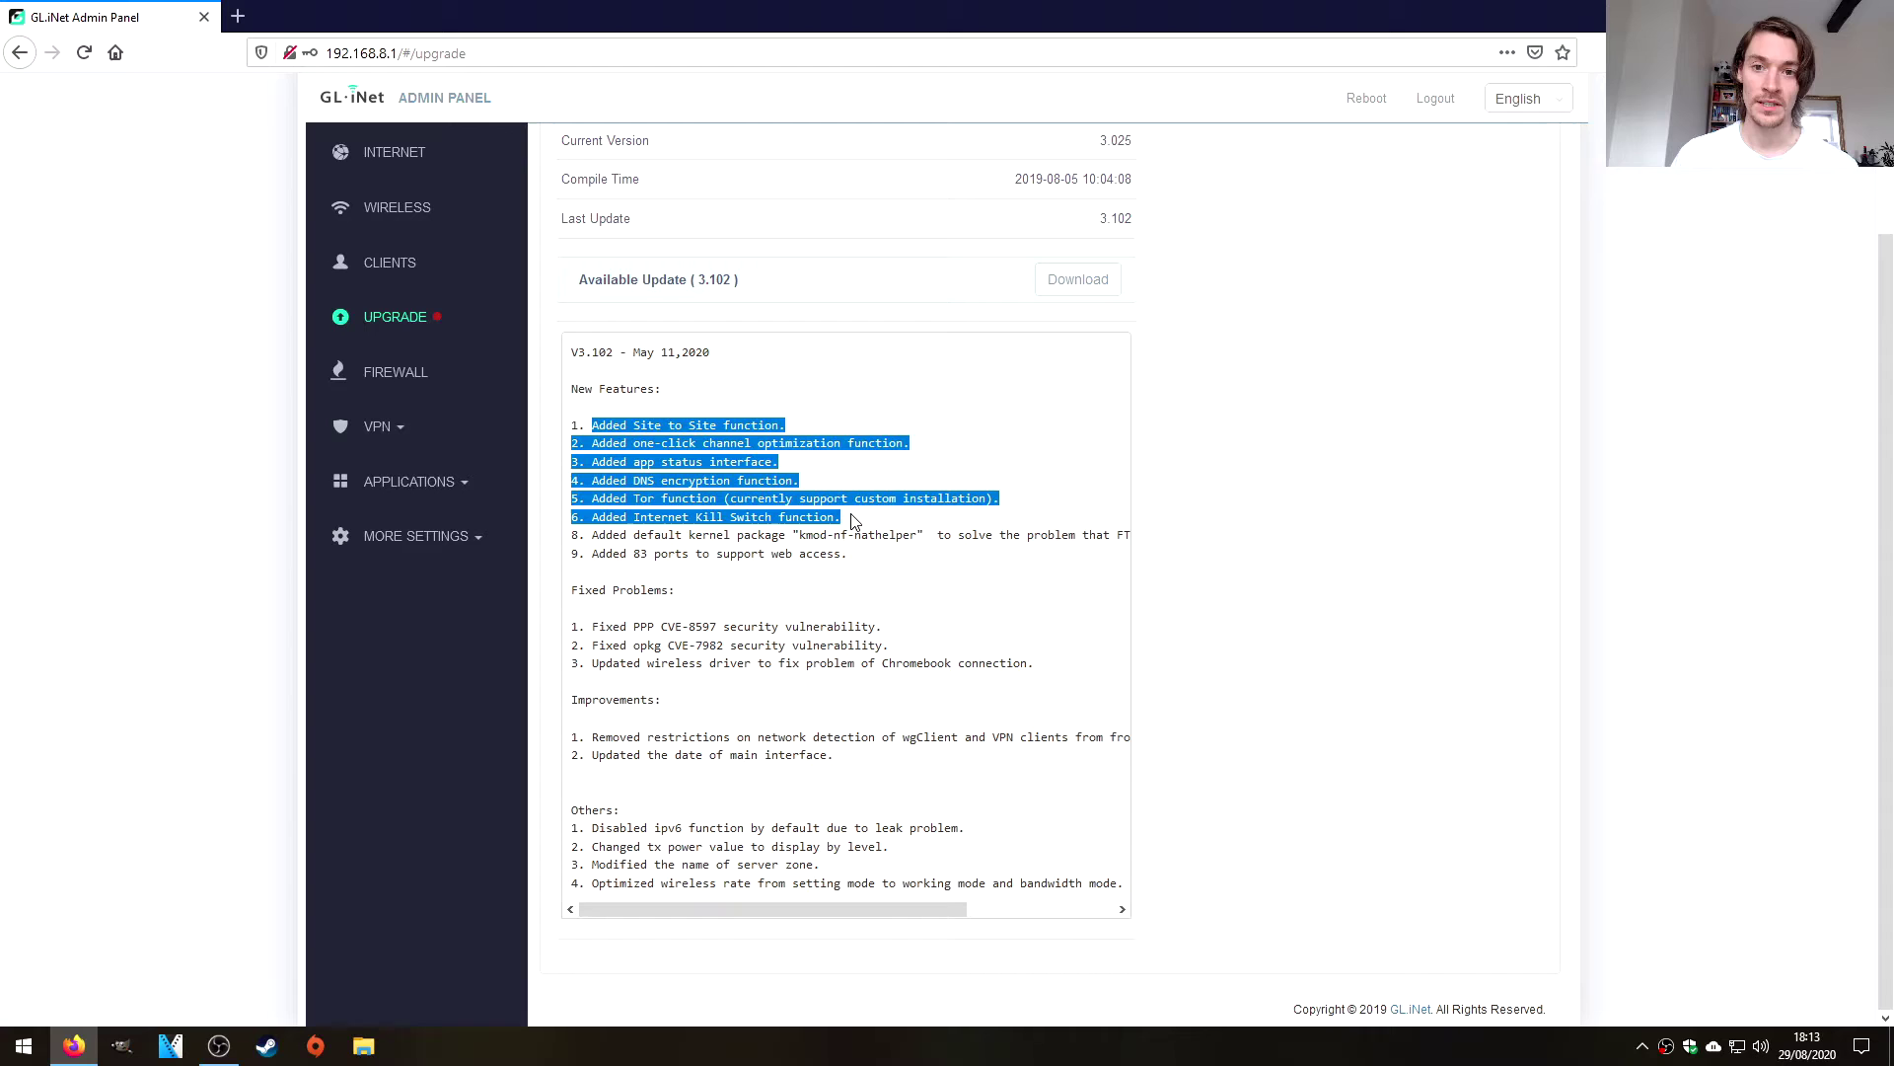
pyautogui.click(908, 571)
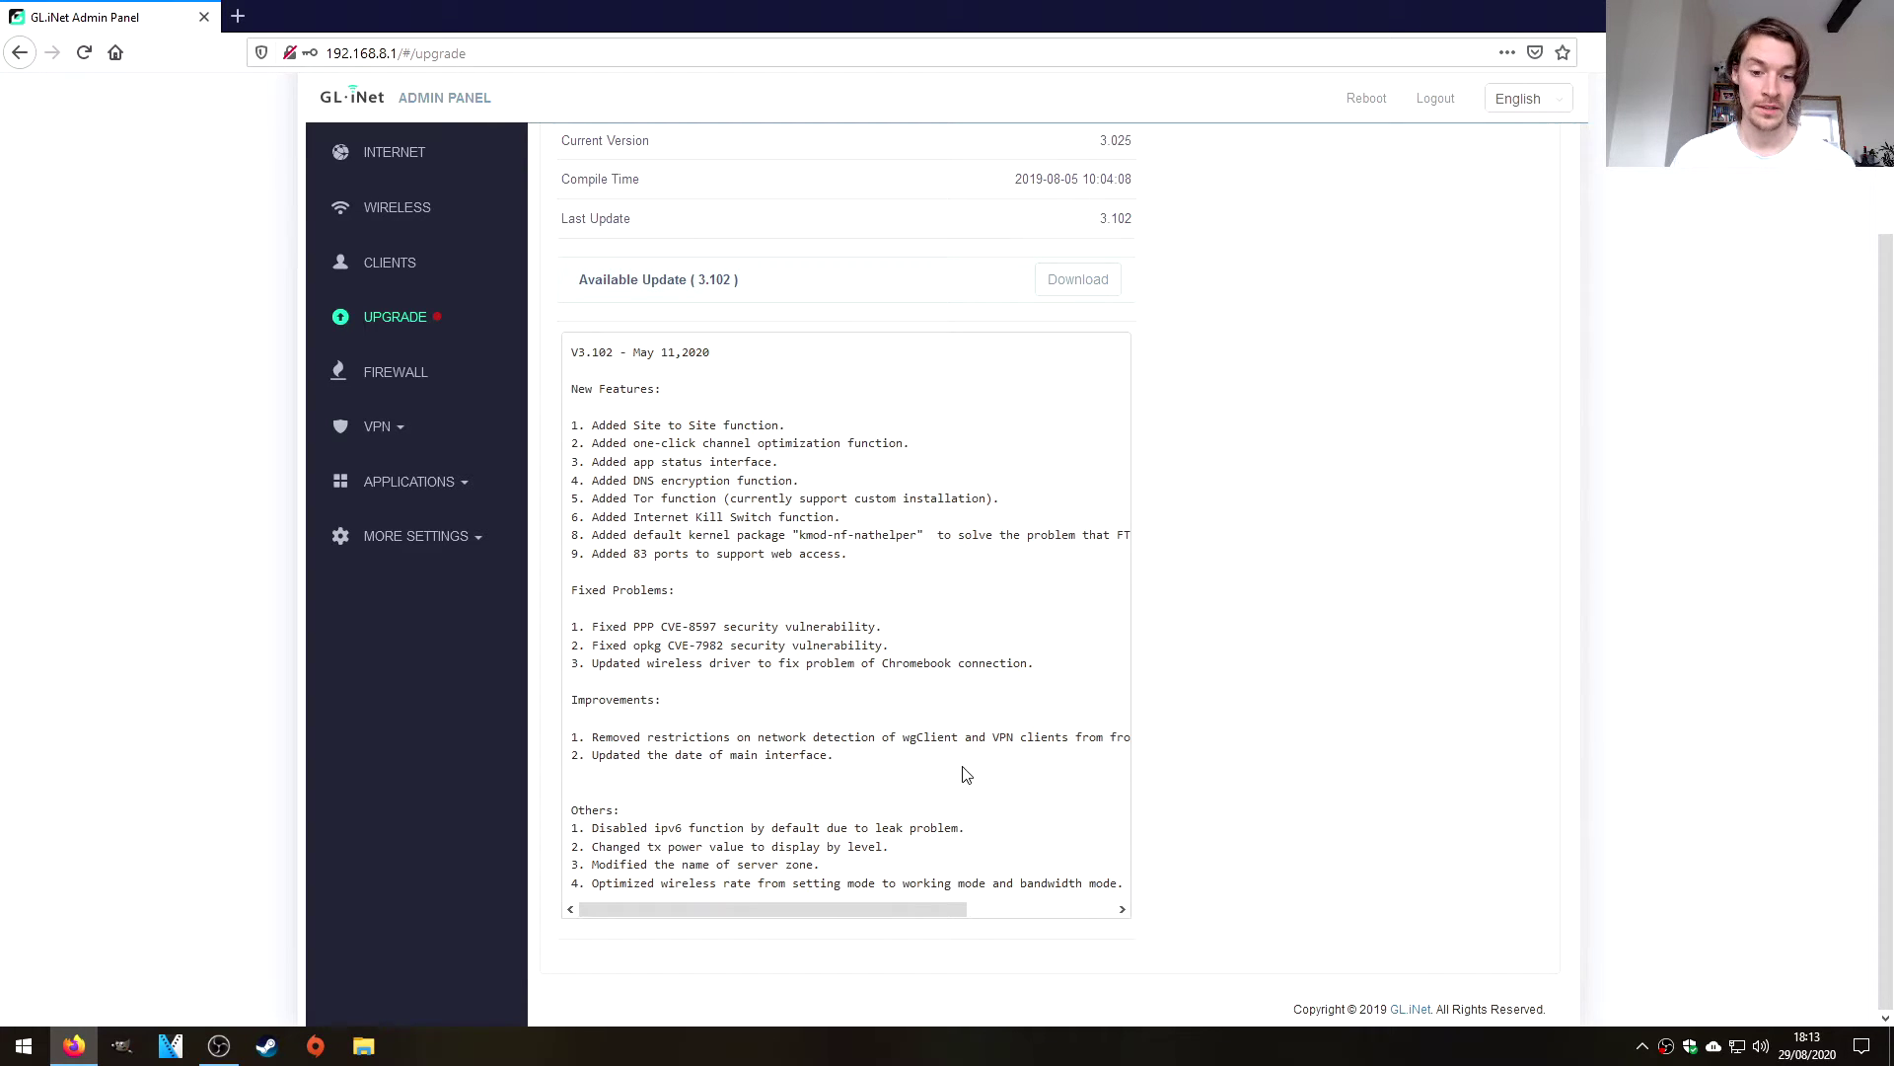
pyautogui.moveTo(914, 906)
pyautogui.mouseDown()
pyautogui.moveTo(1071, 906)
pyautogui.moveTo(915, 906)
pyautogui.mouseUp()
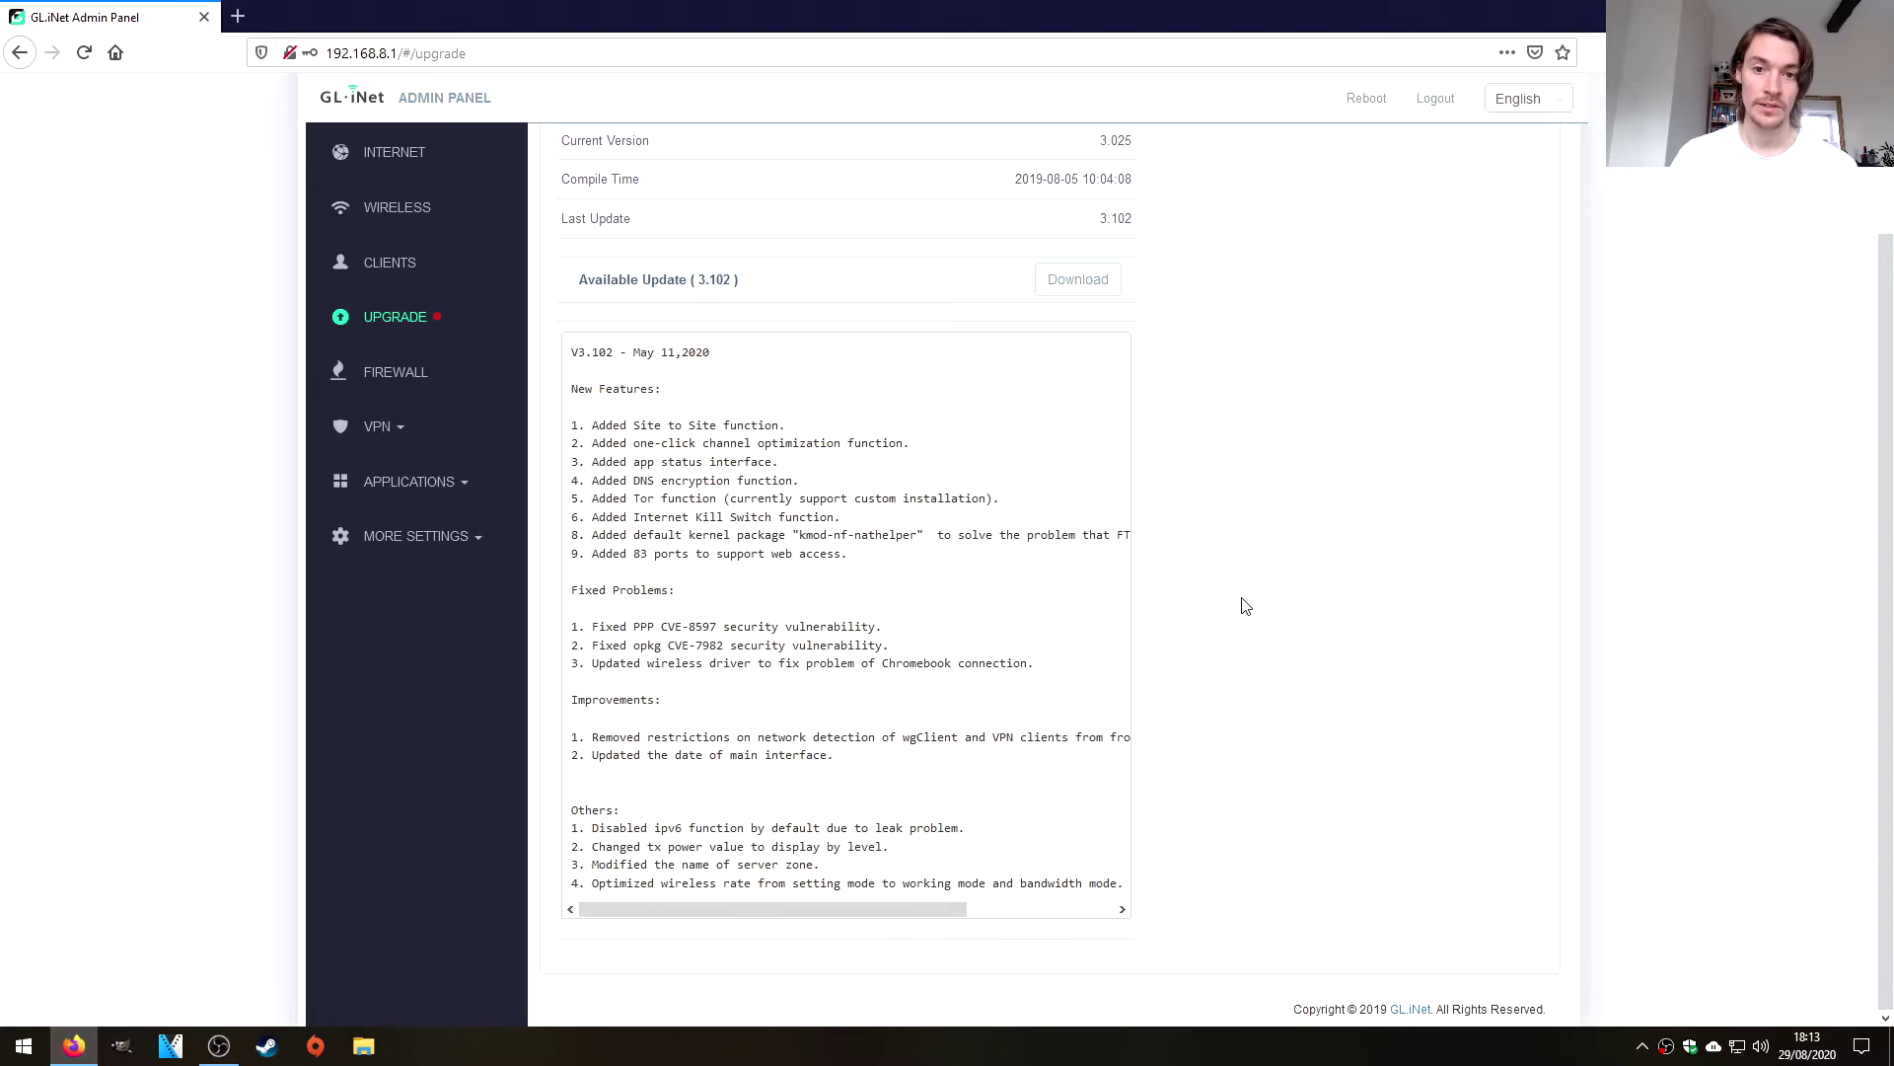
pyautogui.scroll(2, 1245, 605)
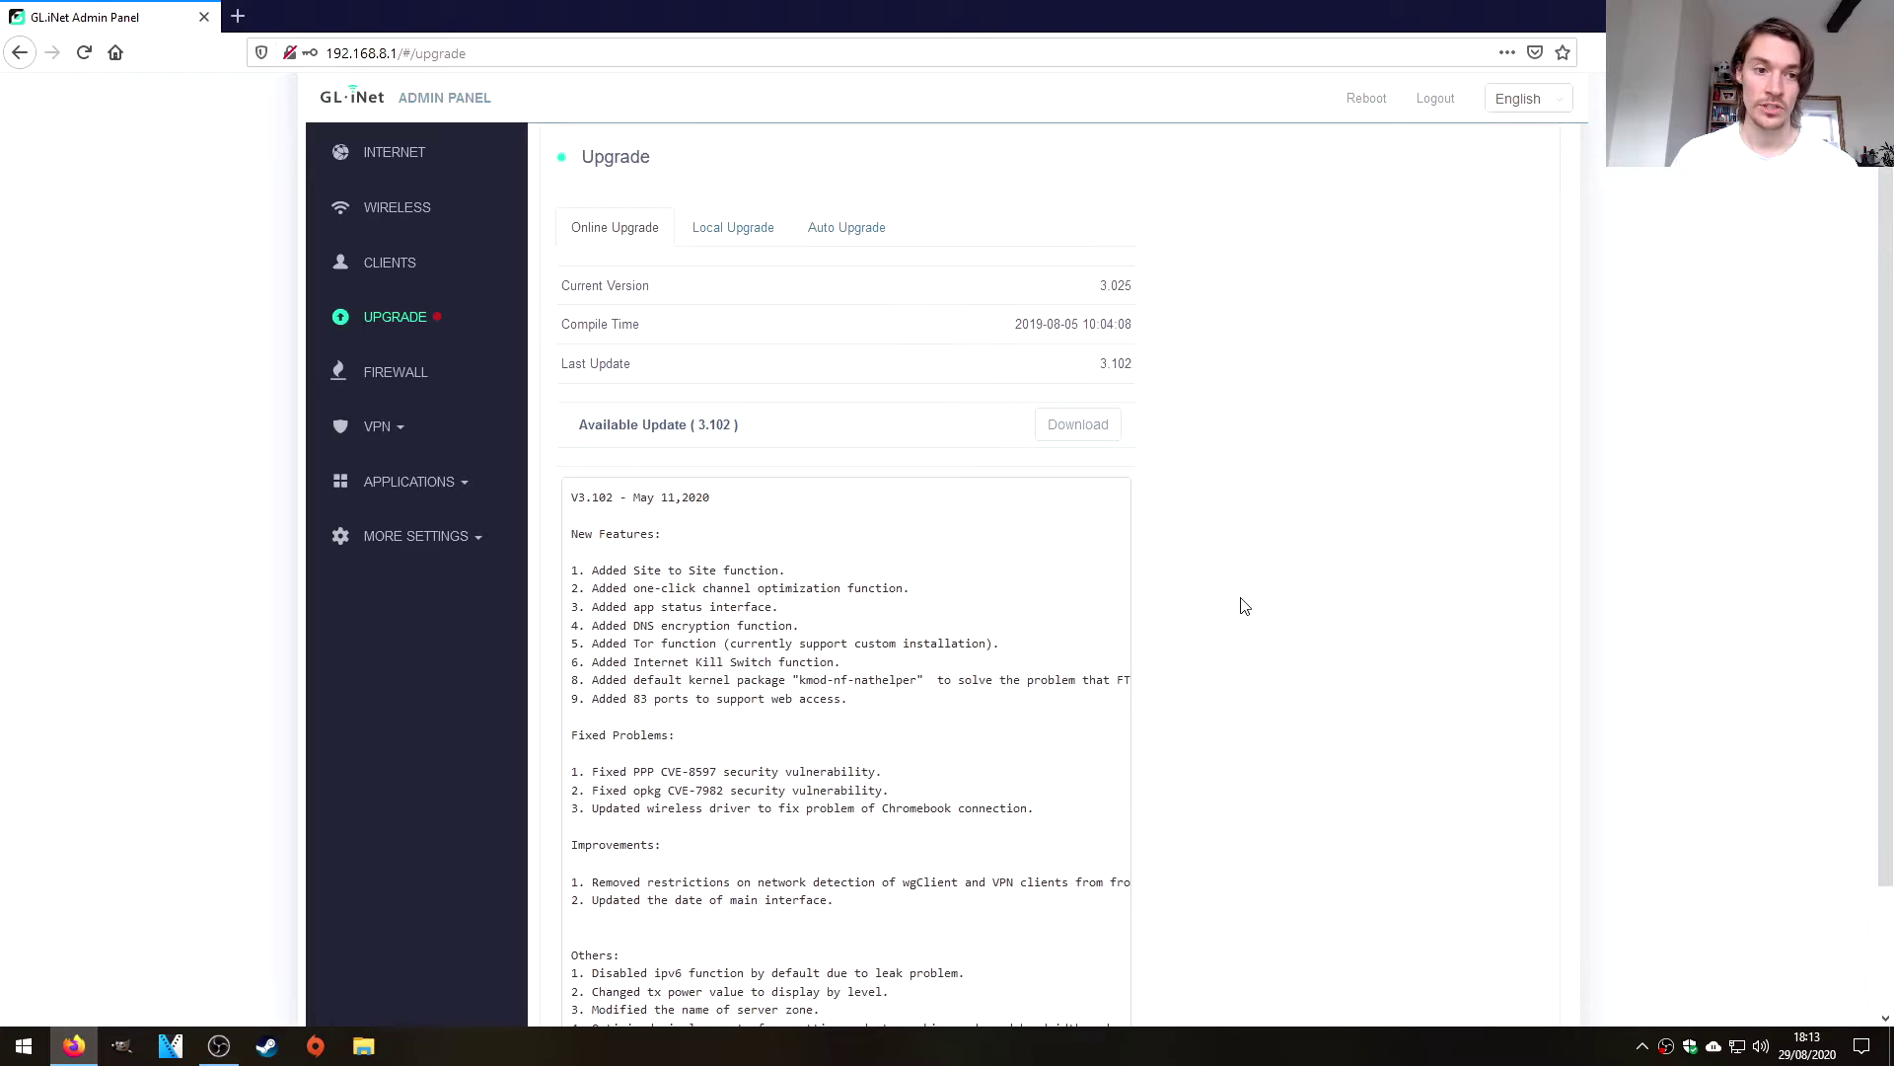
pyautogui.click(380, 429)
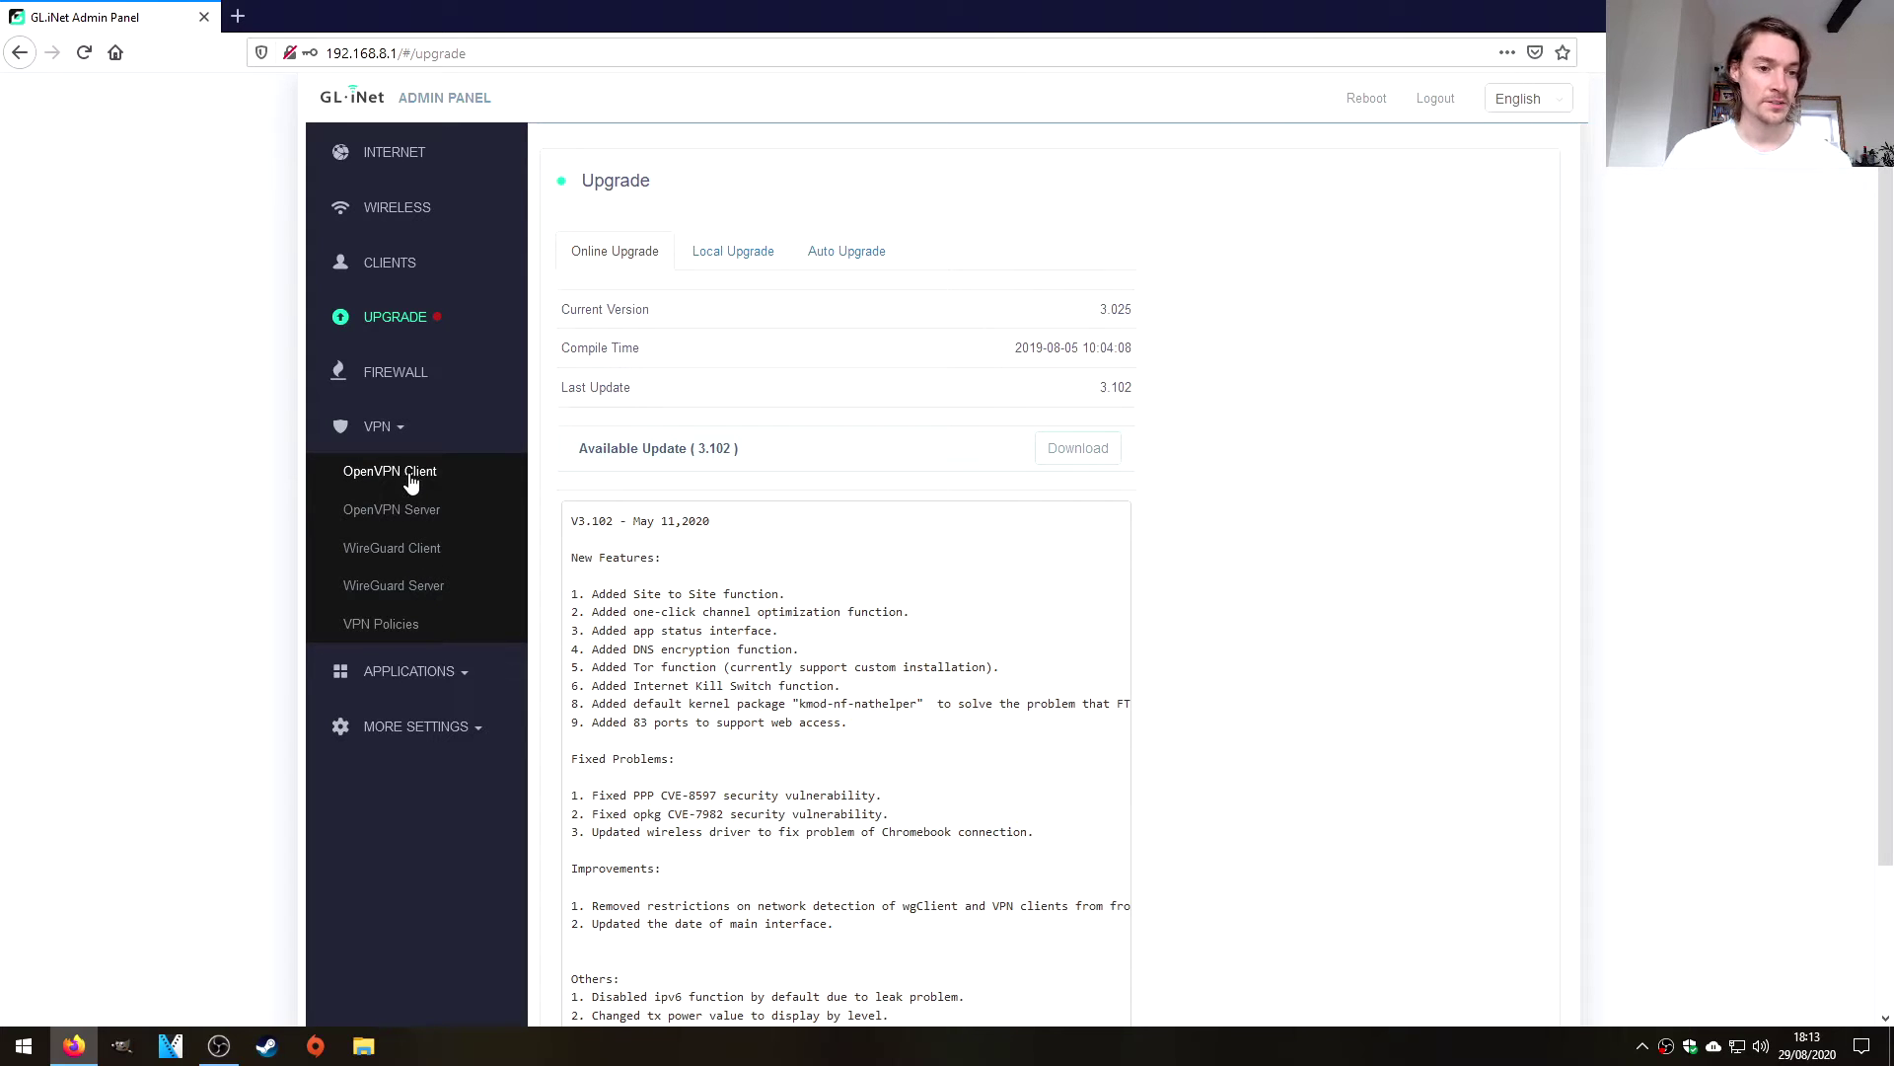
# Glance at WireGuard and Plug-ins, then choose More Settings > Advanced to launch LuCI in a new tab.
pyautogui.click(409, 550)
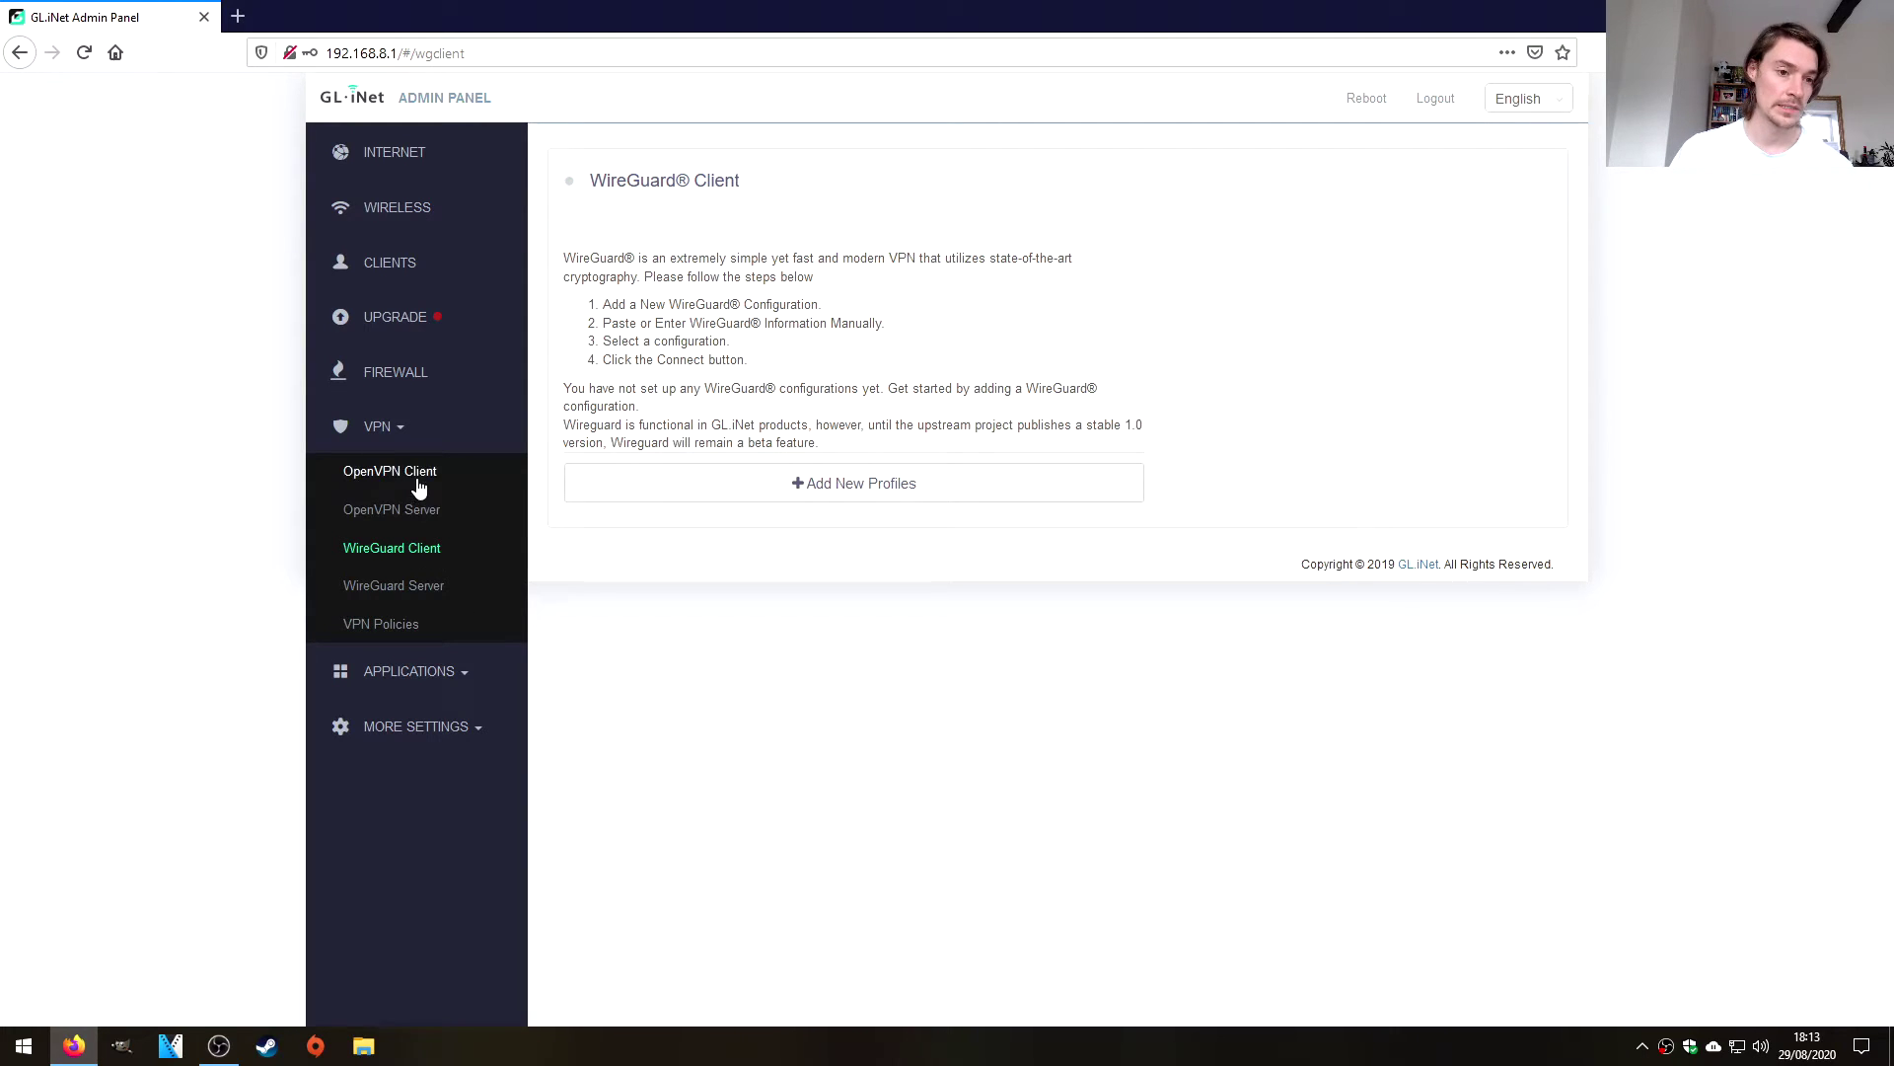
pyautogui.click(402, 444)
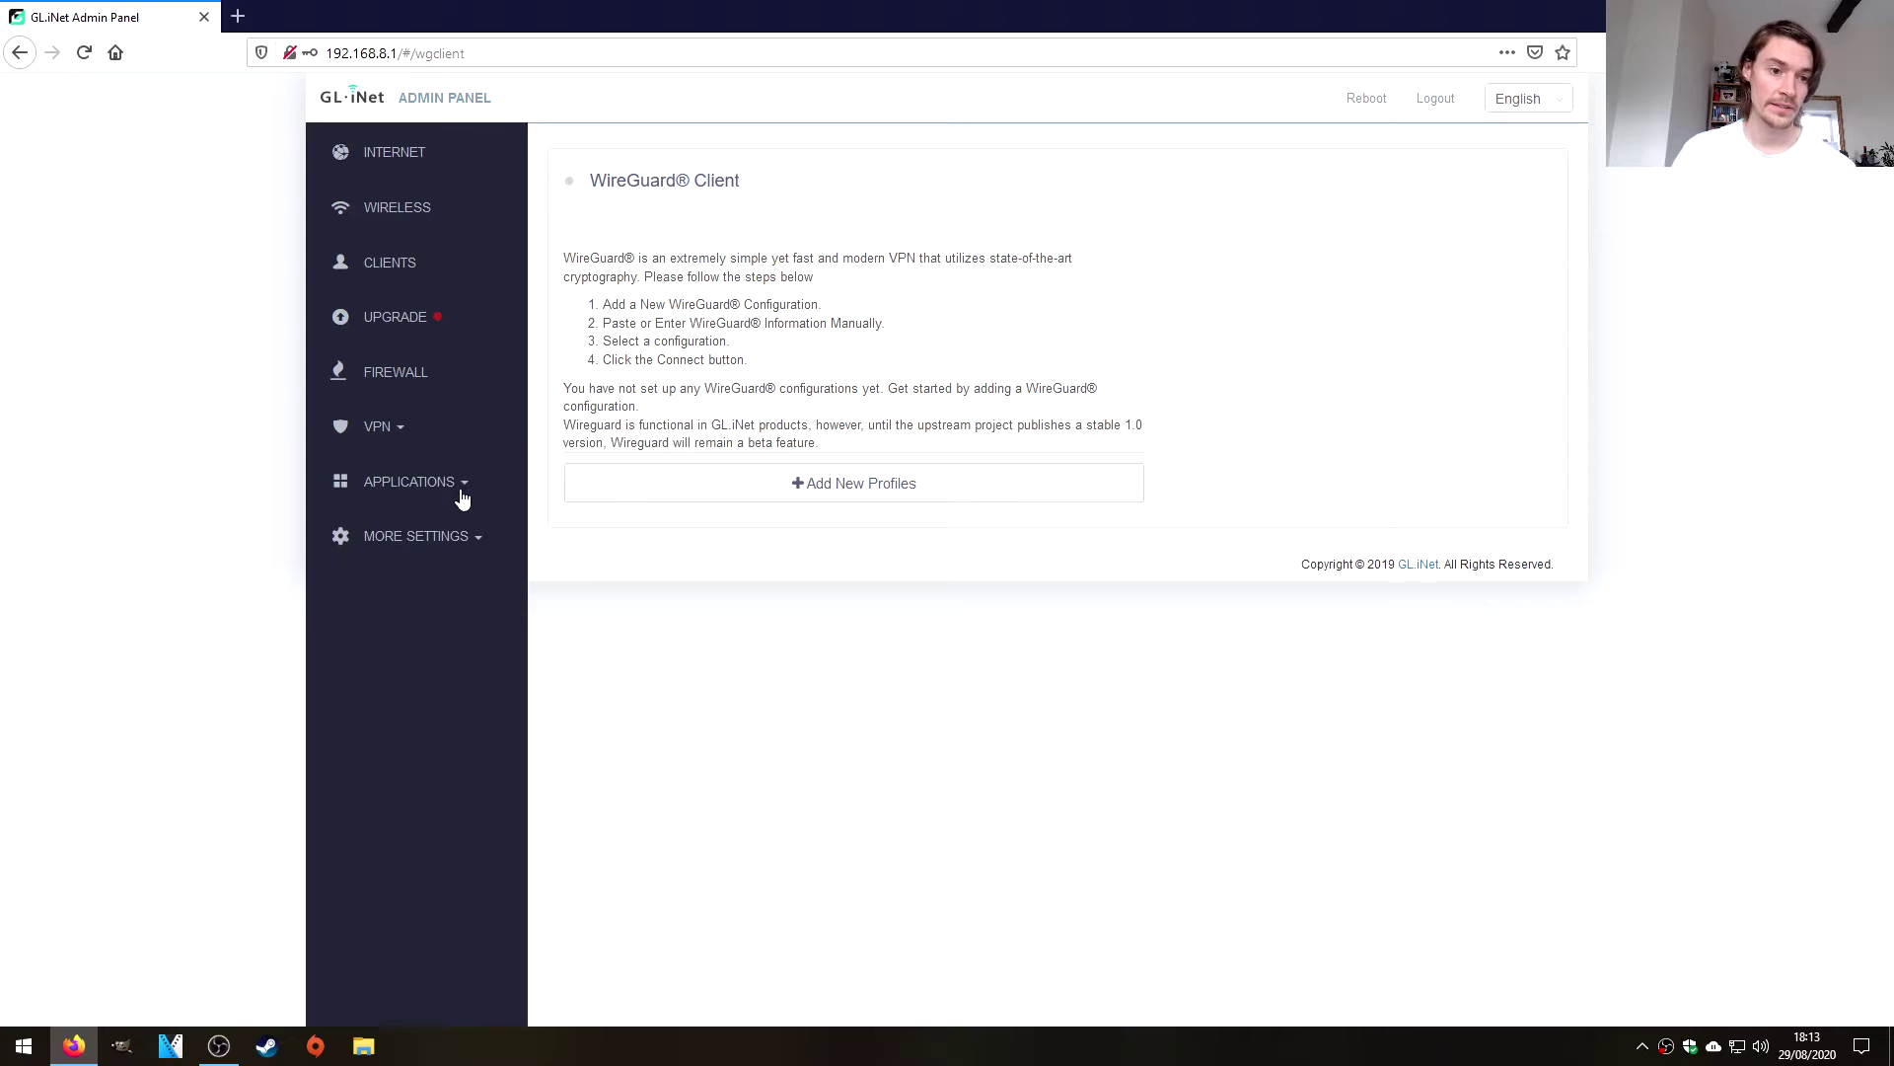
pyautogui.click(460, 493)
pyautogui.click(439, 695)
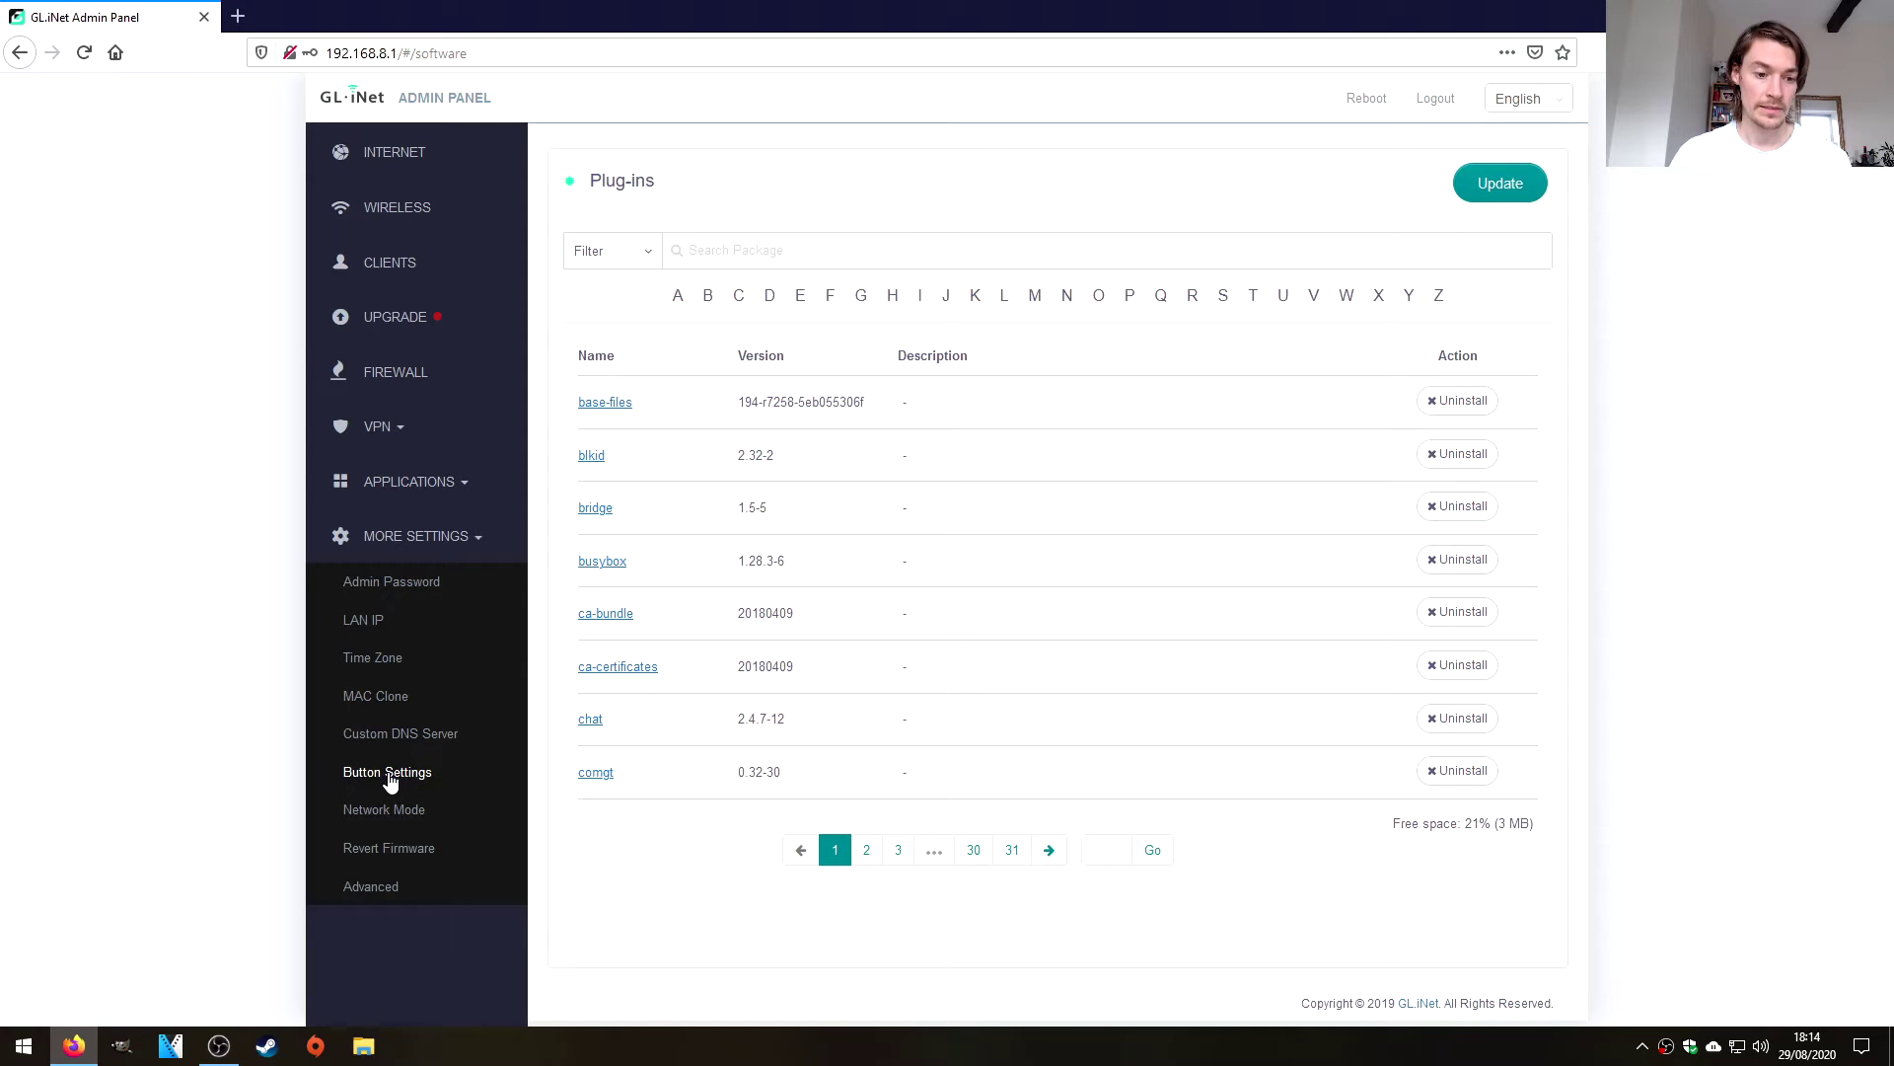
pyautogui.click(385, 889)
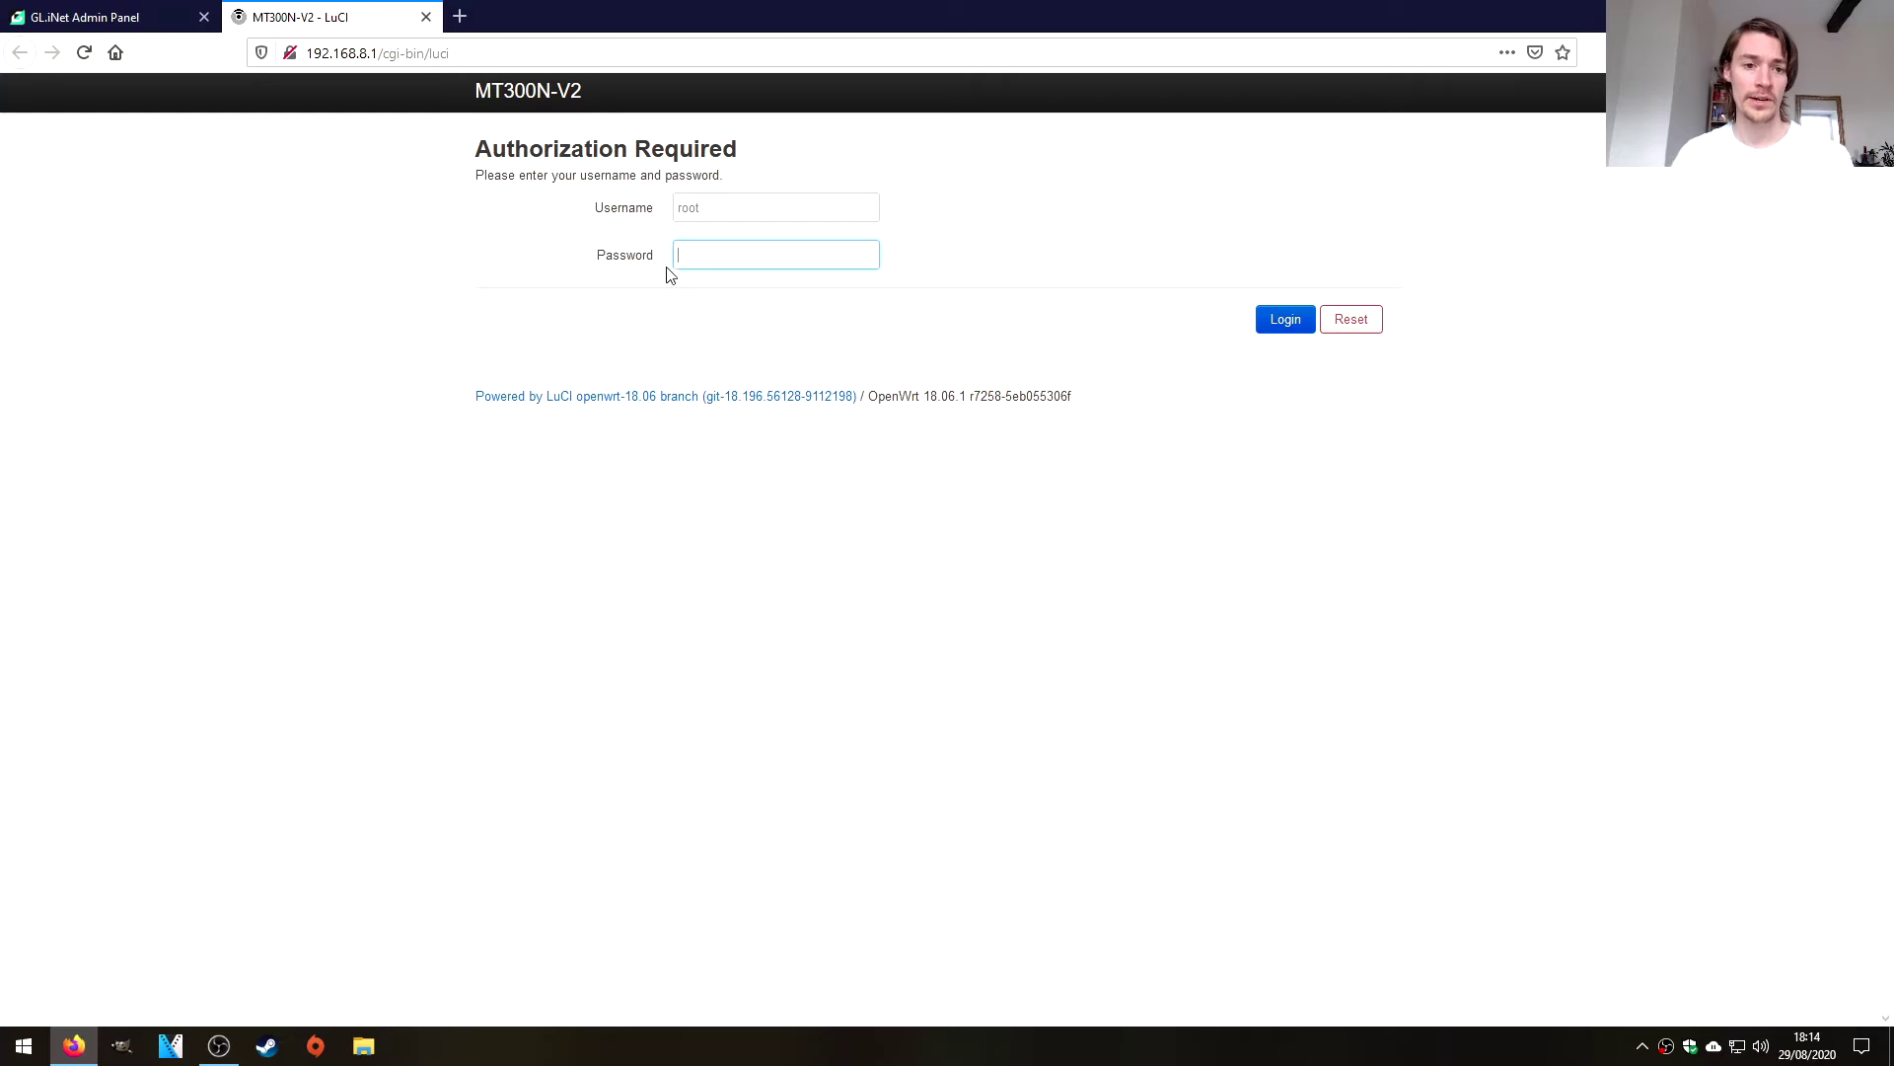
# Sign in to LuCI as root with the router password.
pyautogui.write('•••')
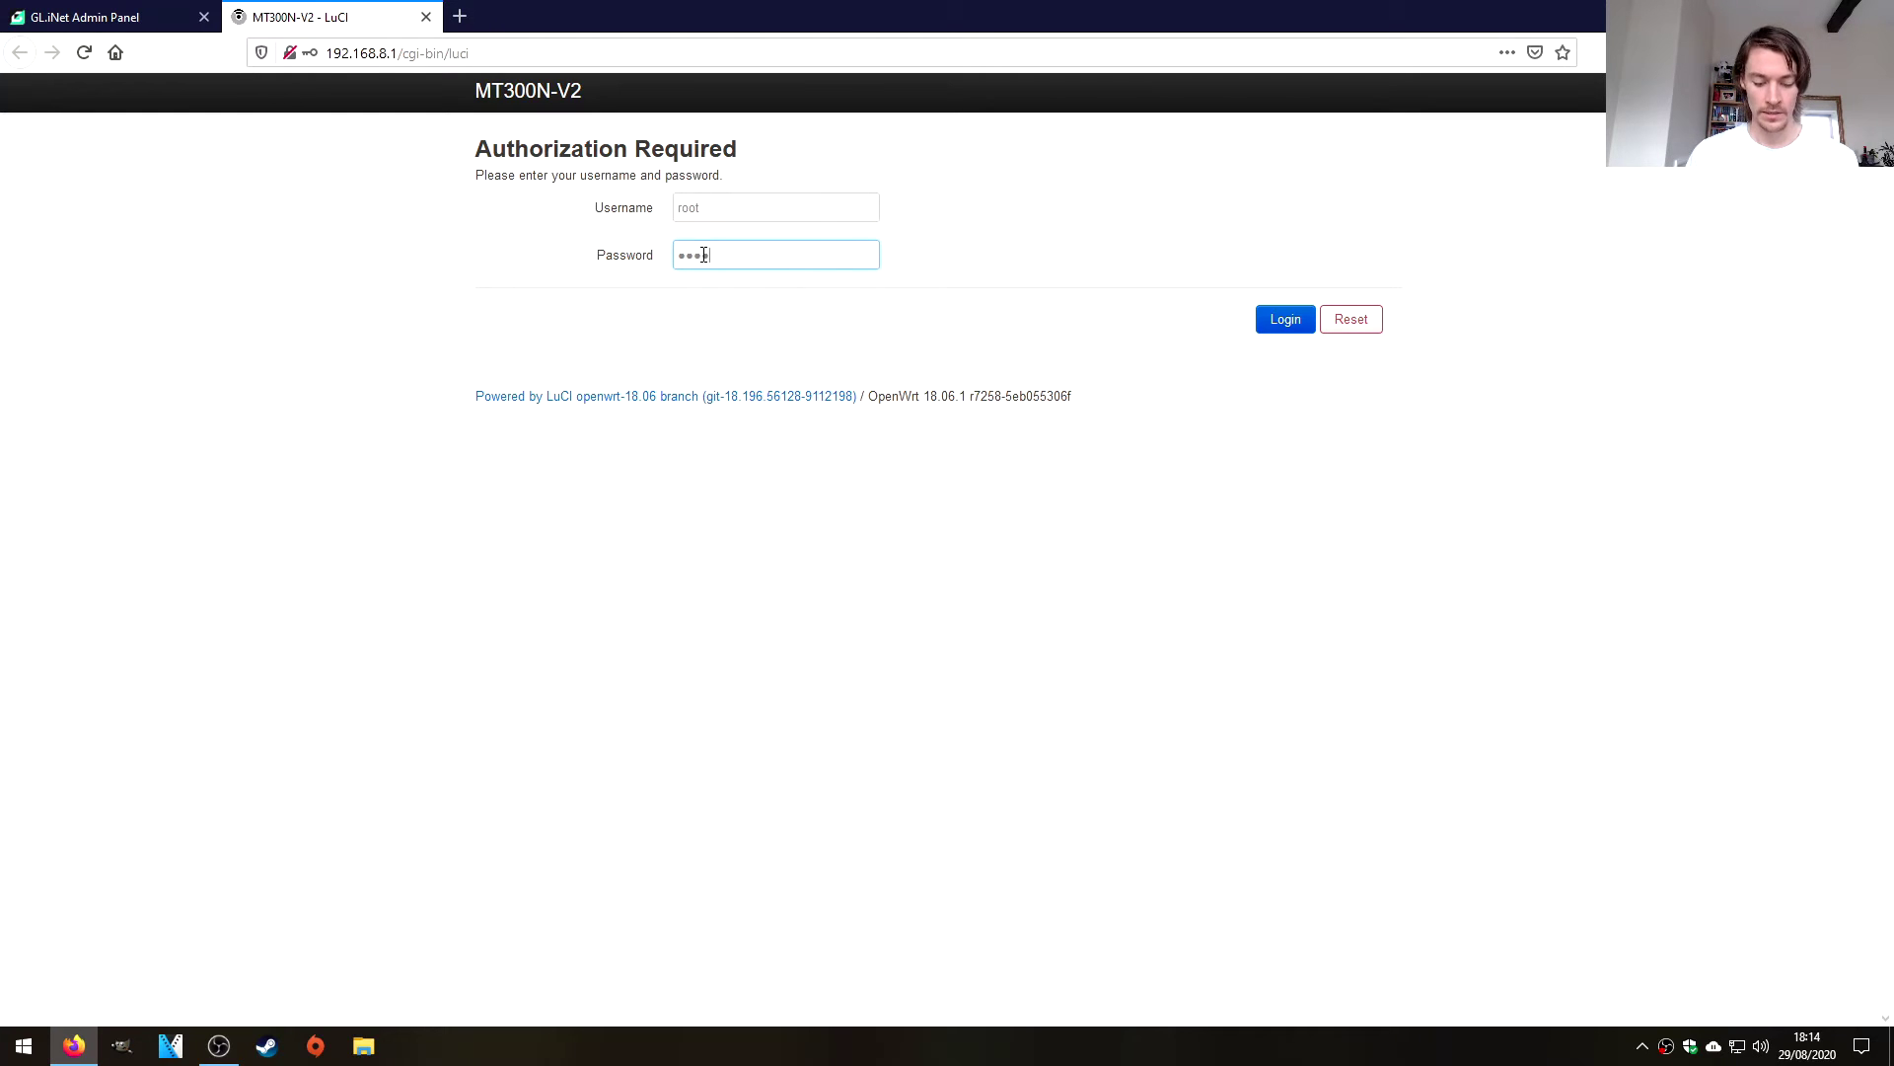
pyautogui.write('••')
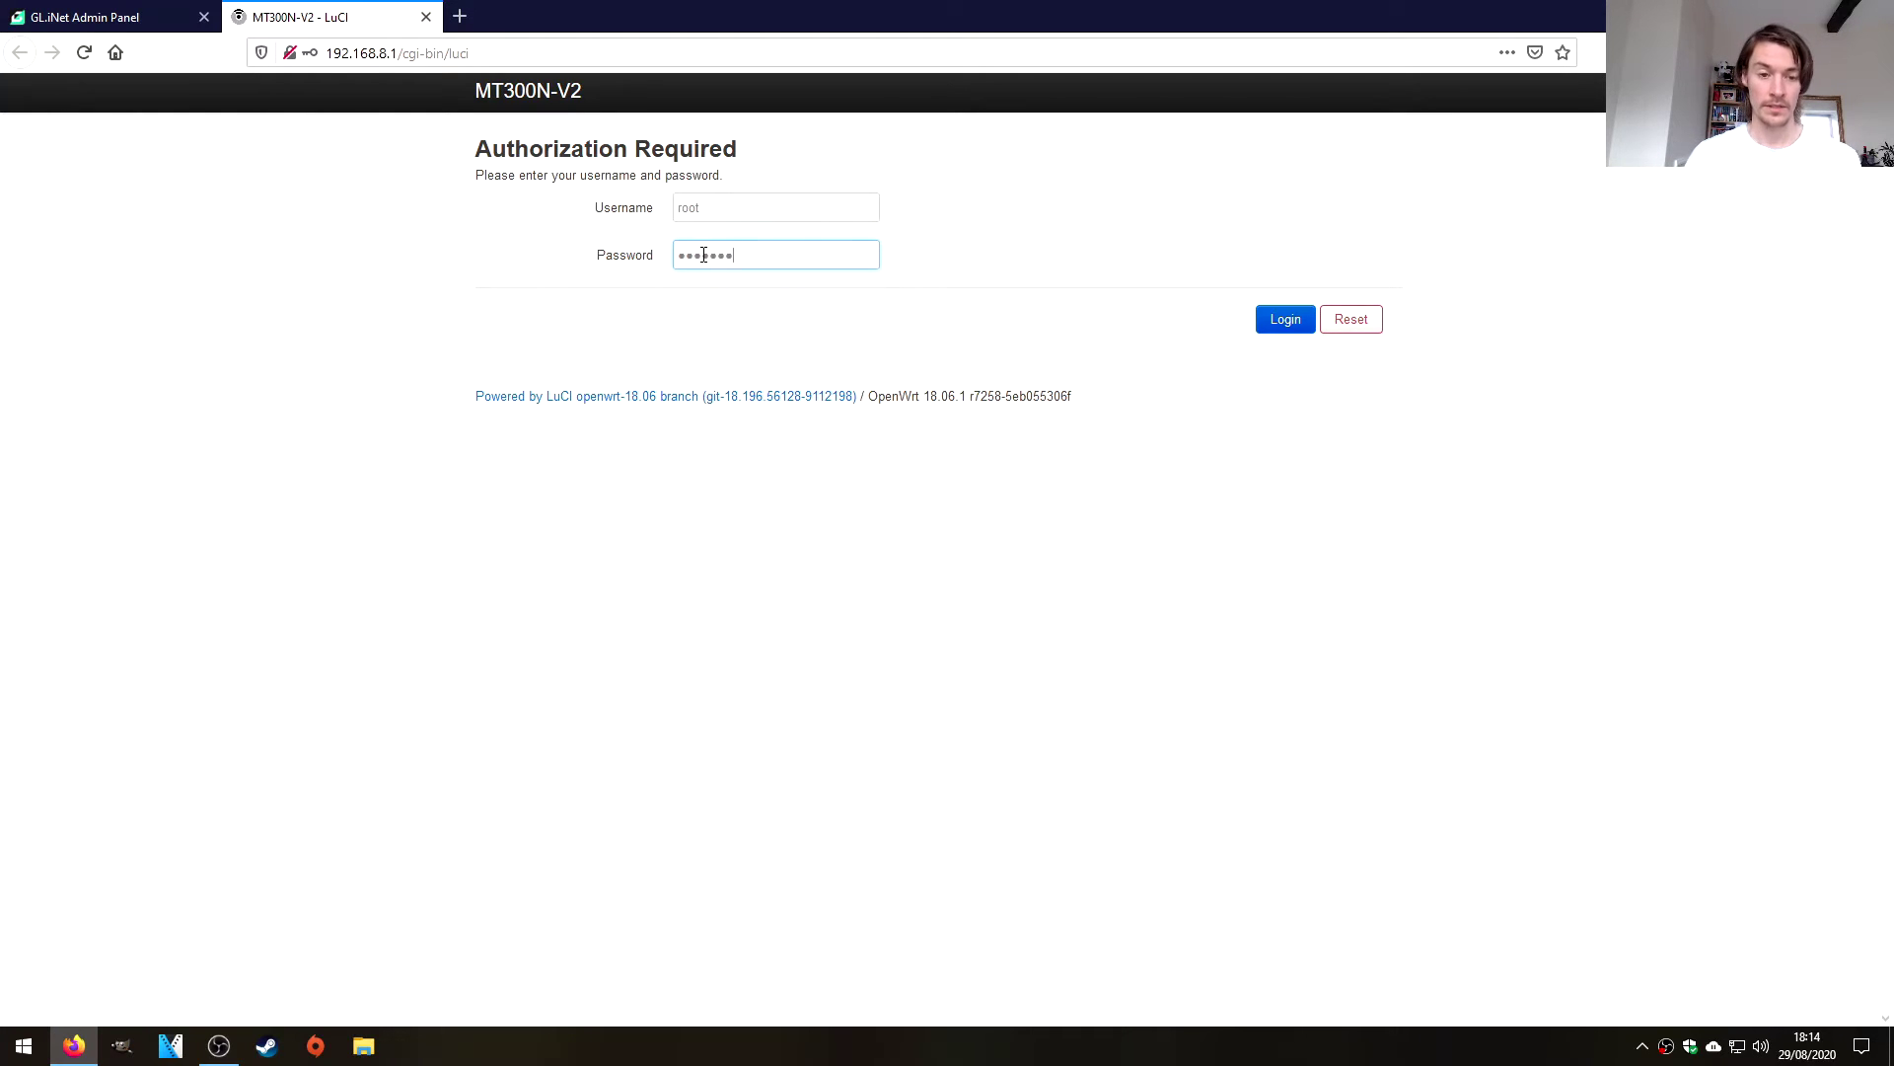
pyautogui.press('Return')
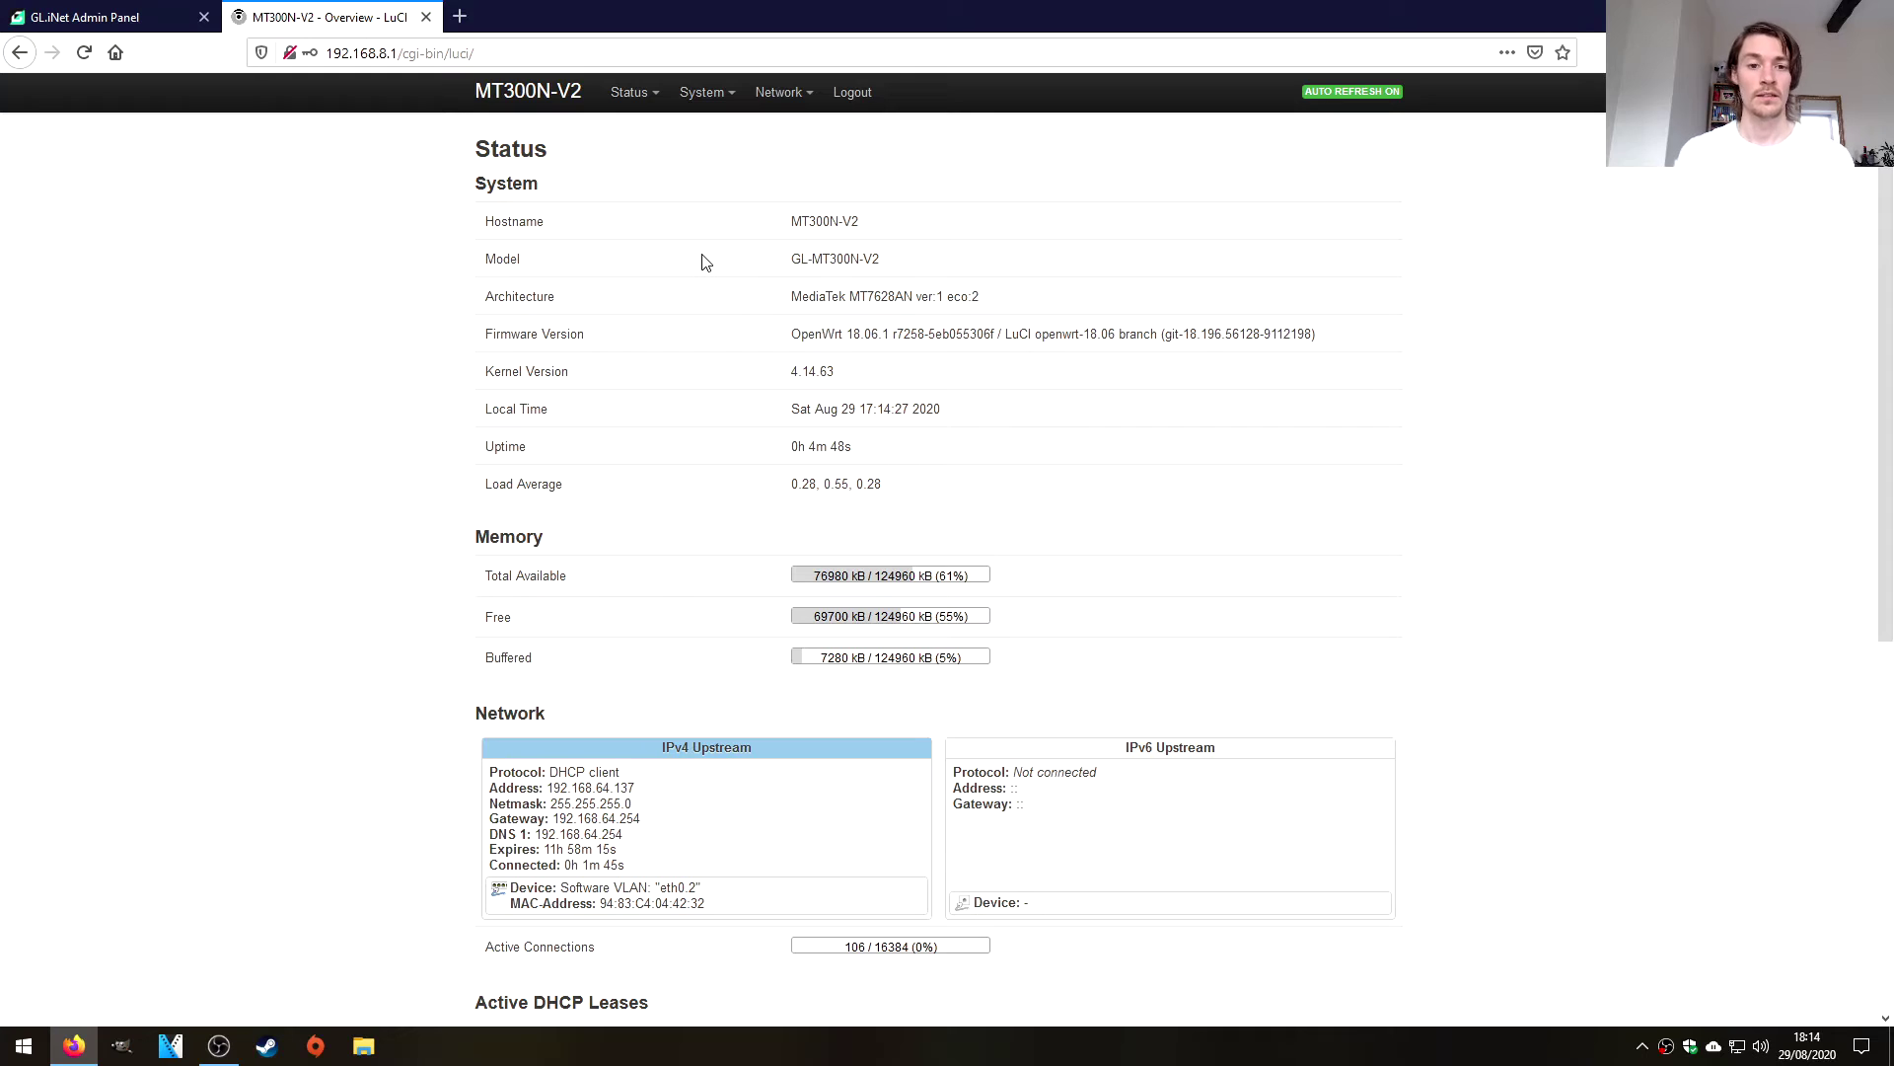
pyautogui.click(781, 92)
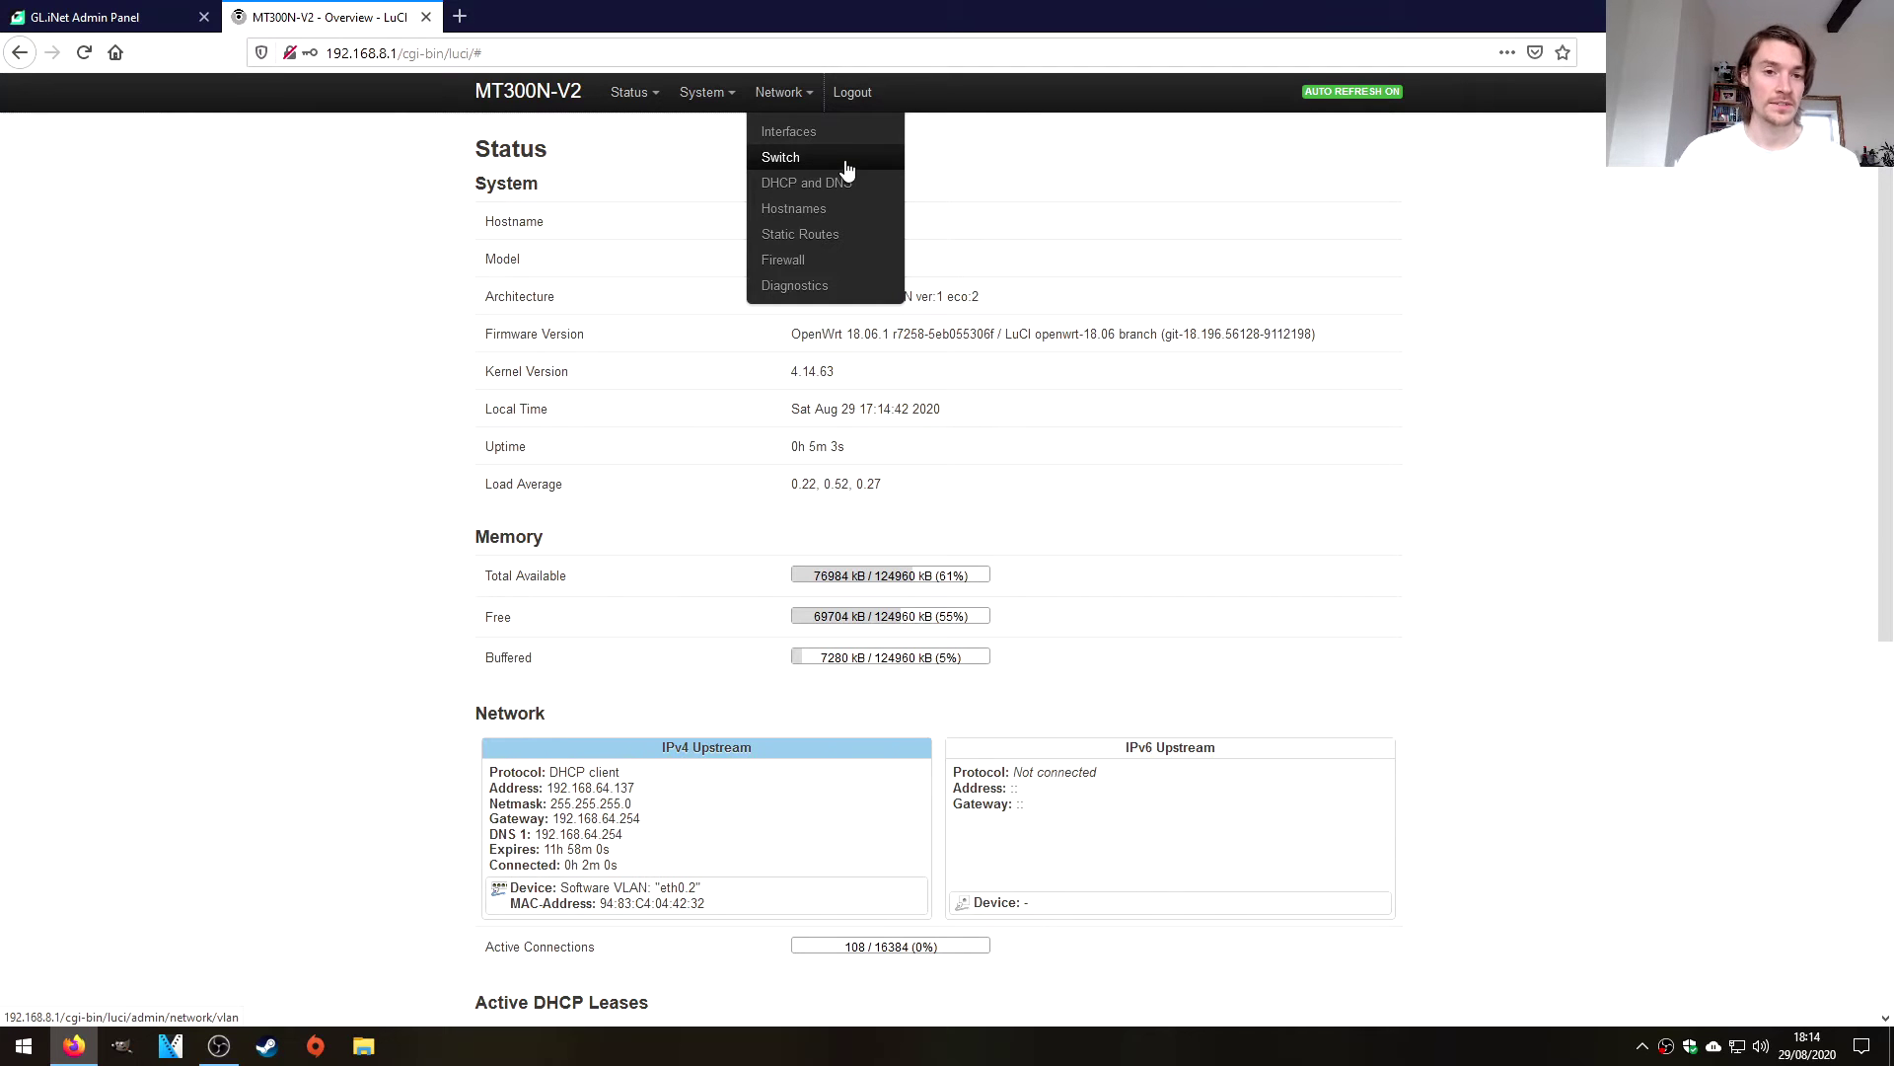
pyautogui.moveTo(699, 105)
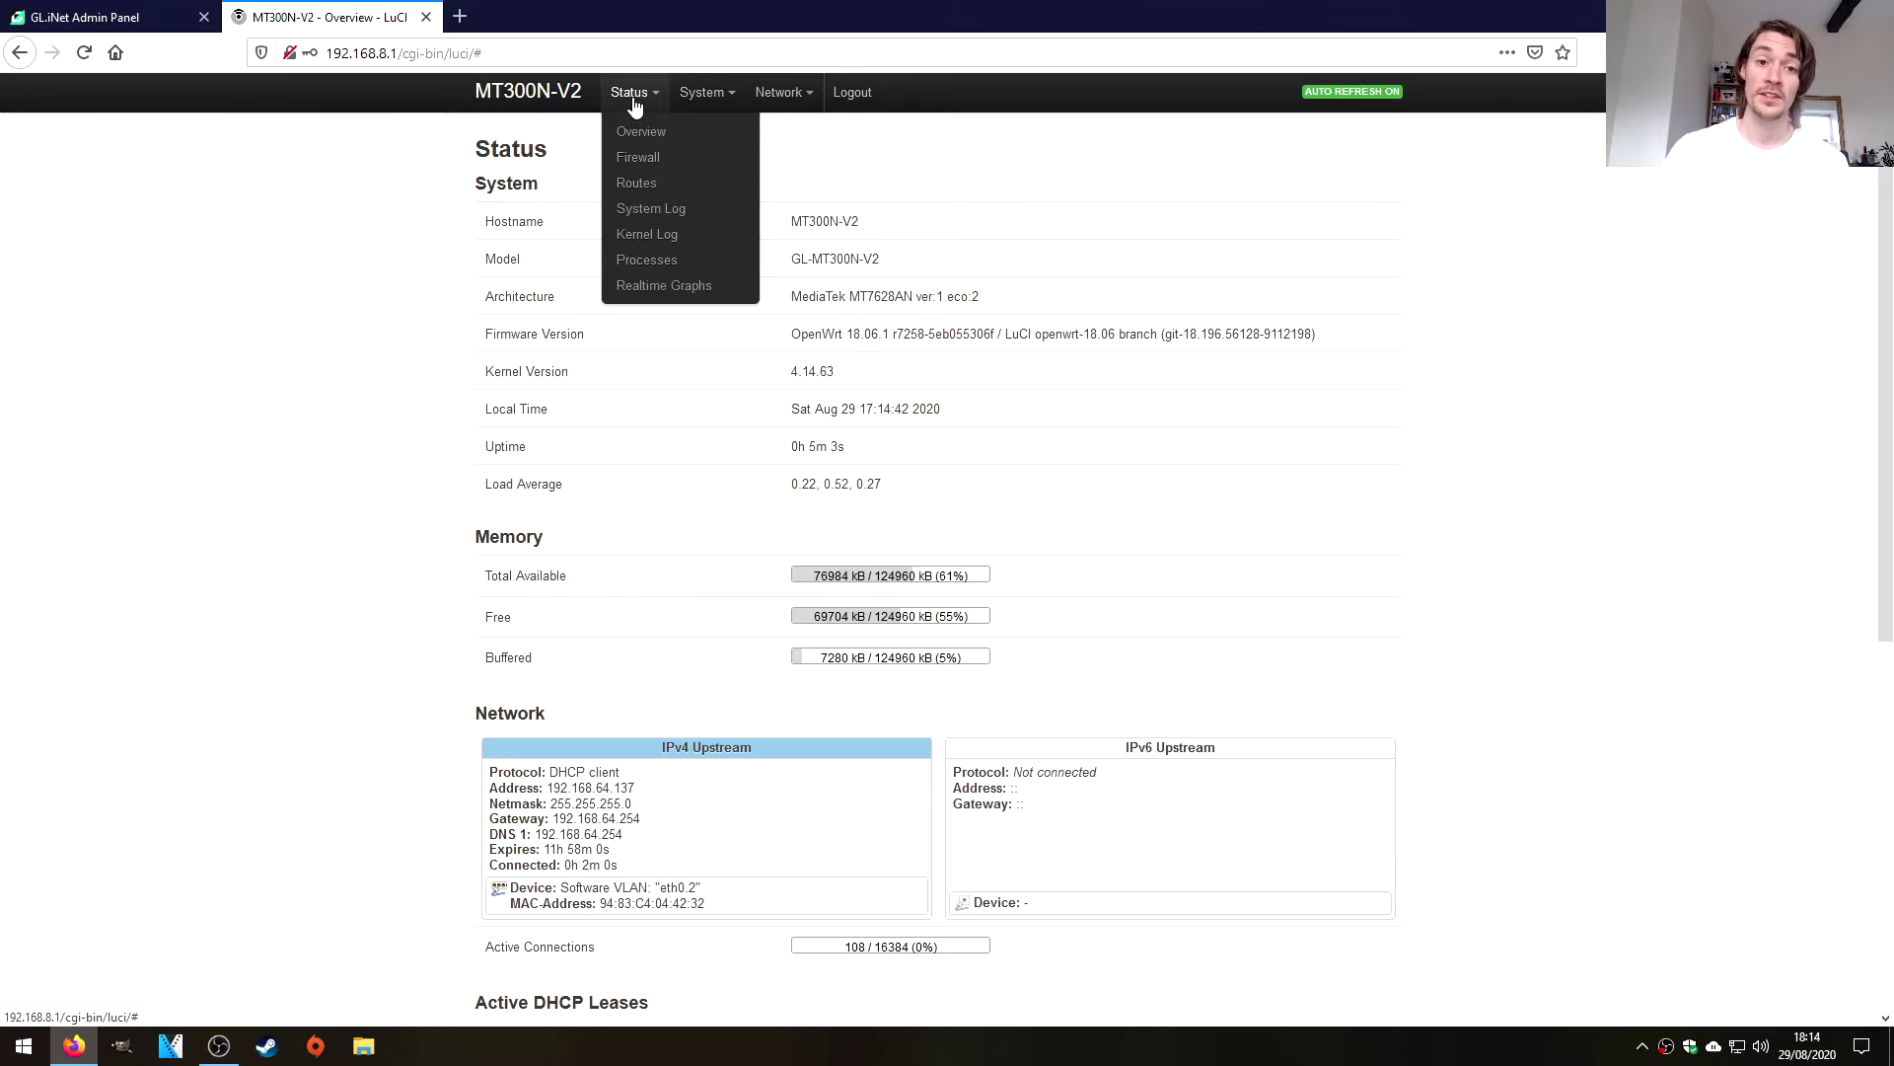
pyautogui.scroll(-6, 1086, 326)
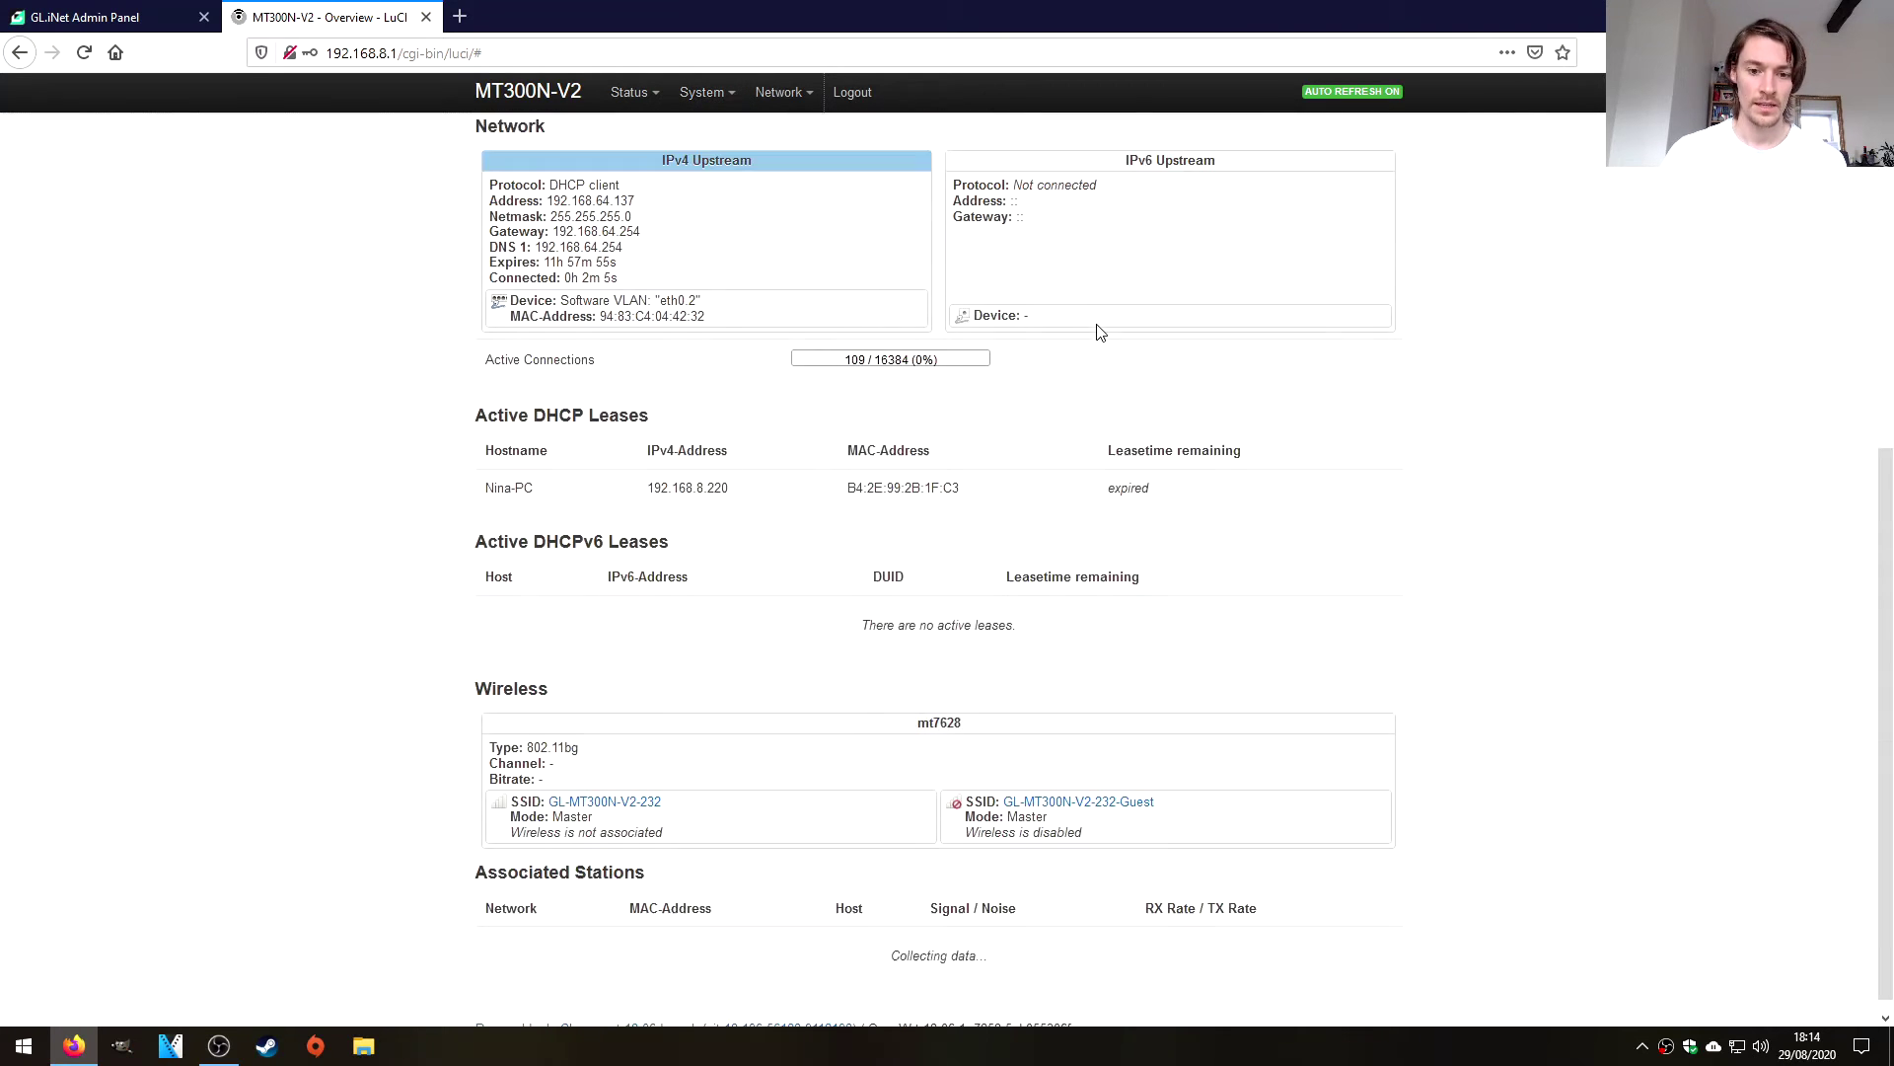
pyautogui.scroll(5, 1095, 327)
pyautogui.scroll(1, 1108, 328)
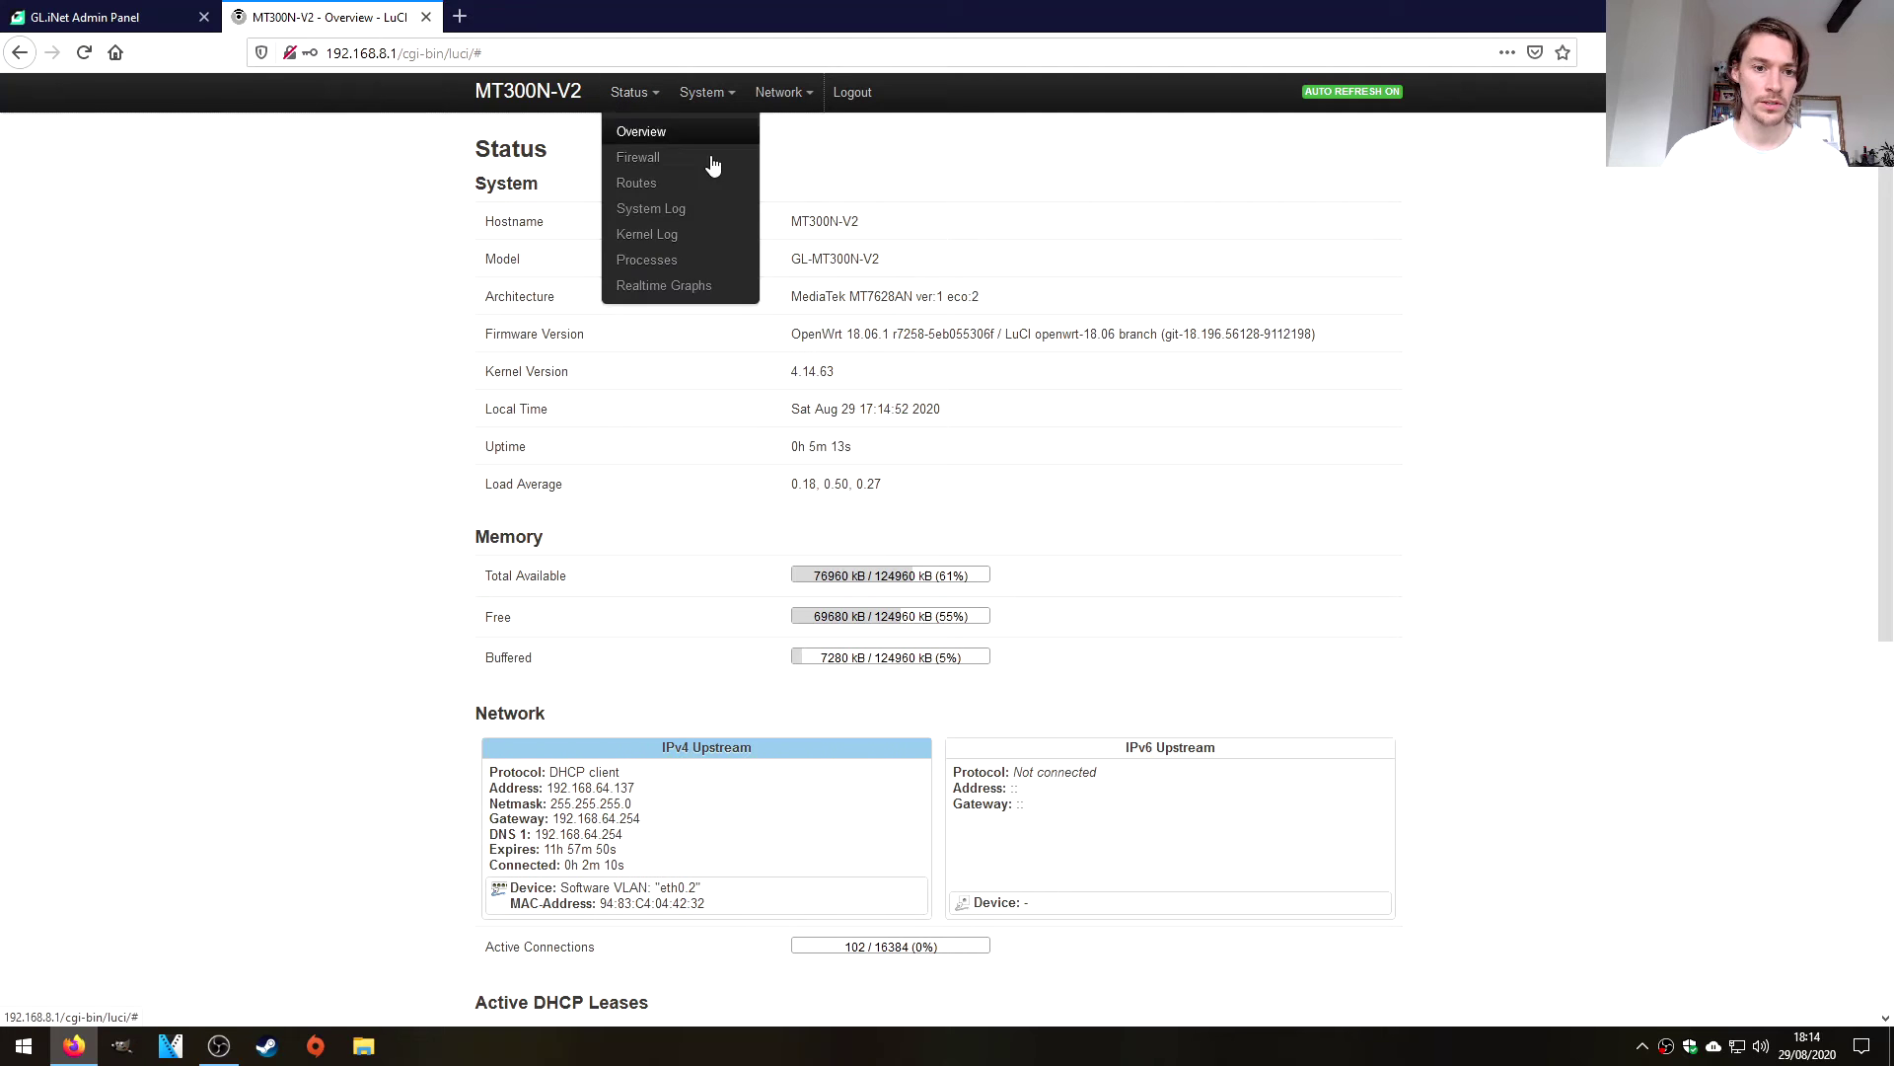
# Log out of LuCI and trim the address back to 192.168.8.1 to reload the Internet page.
pyautogui.moveTo(800, 106)
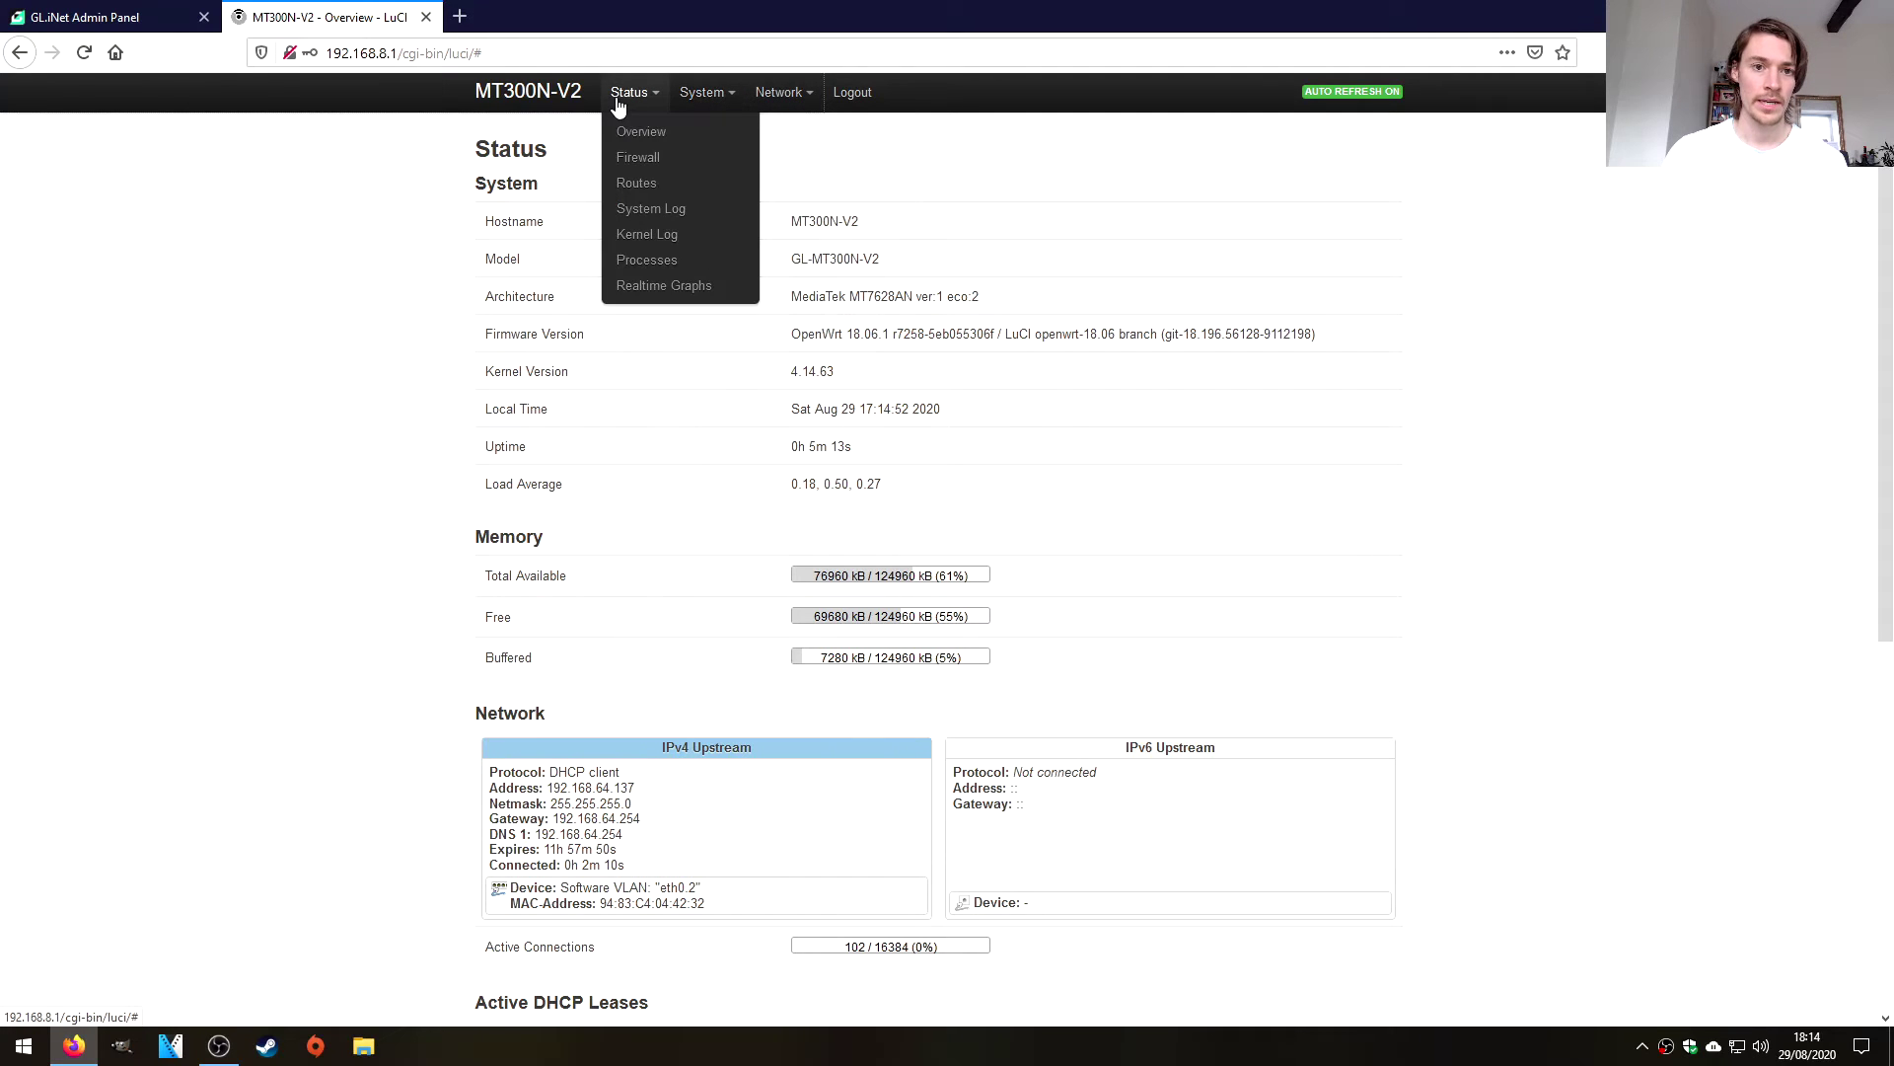
pyautogui.click(847, 103)
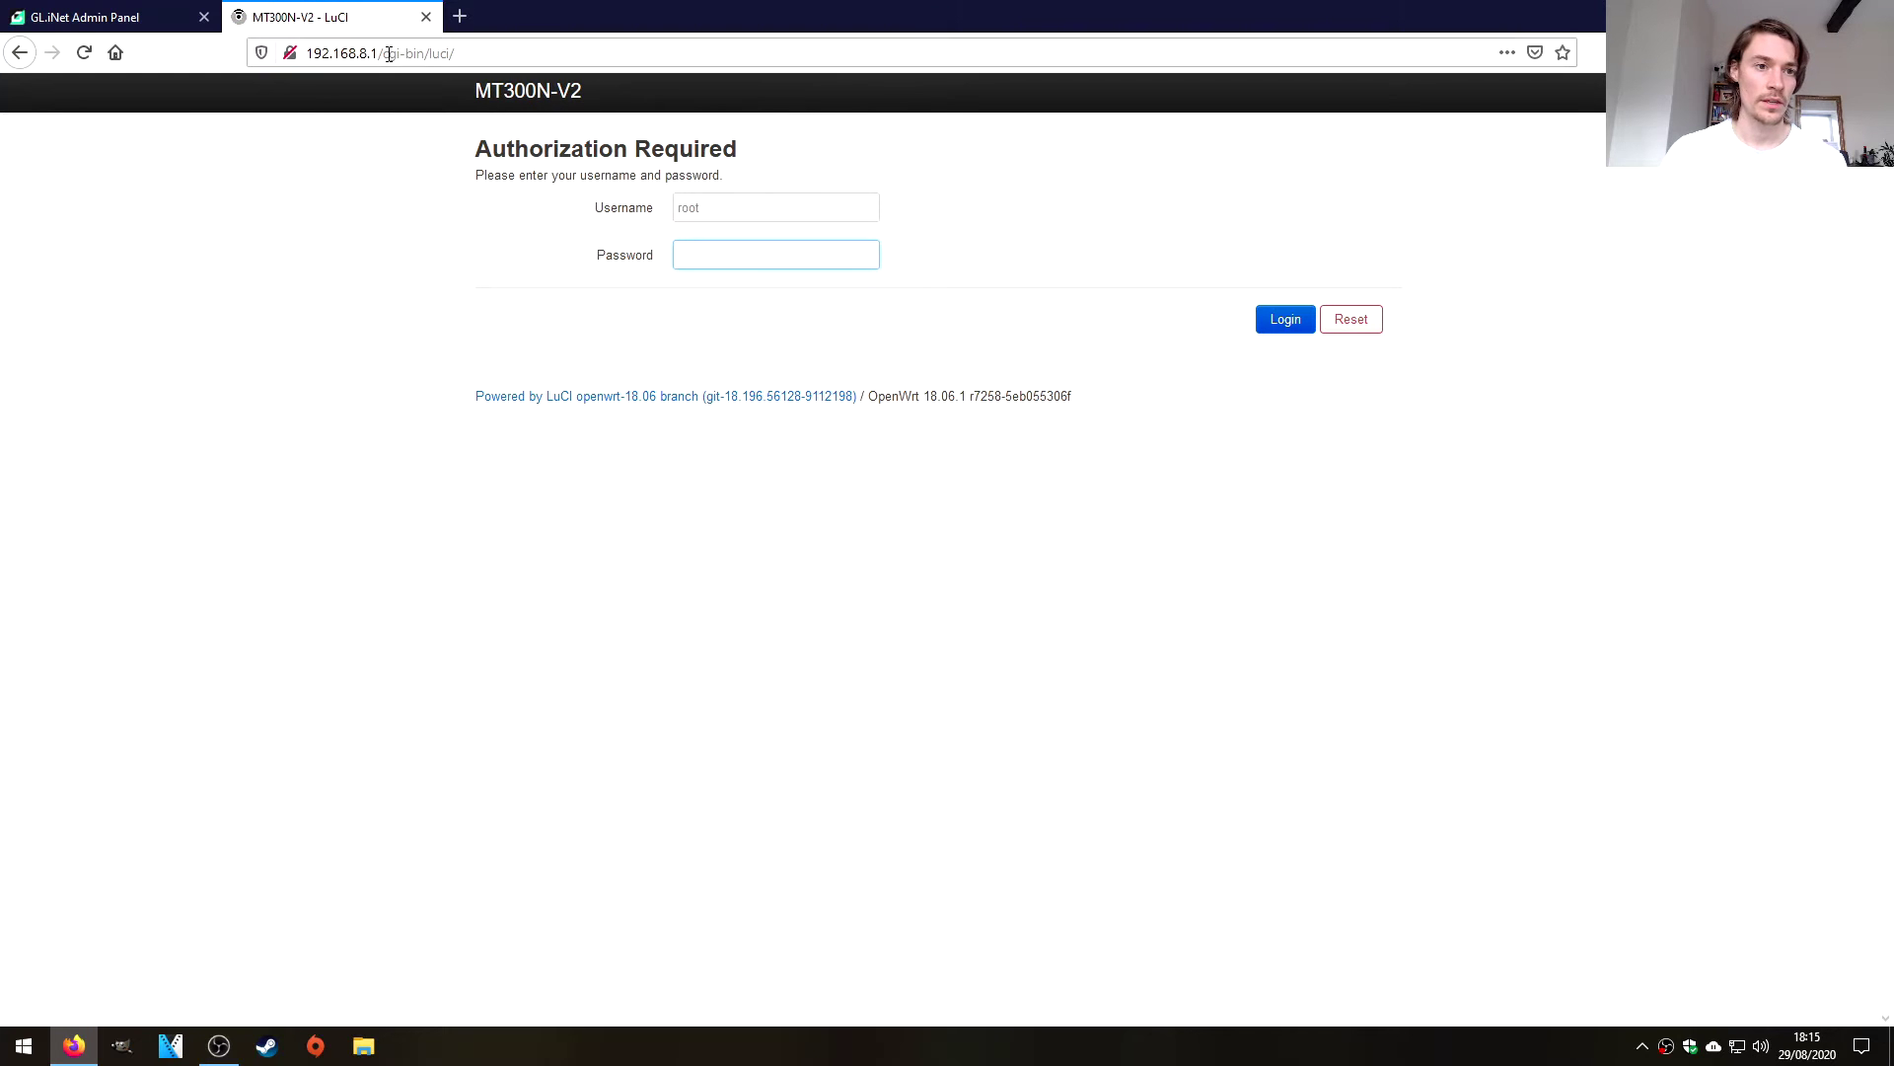
pyautogui.moveTo(381, 53); pyautogui.dragTo(686, 53)
pyautogui.press('BackSpace')
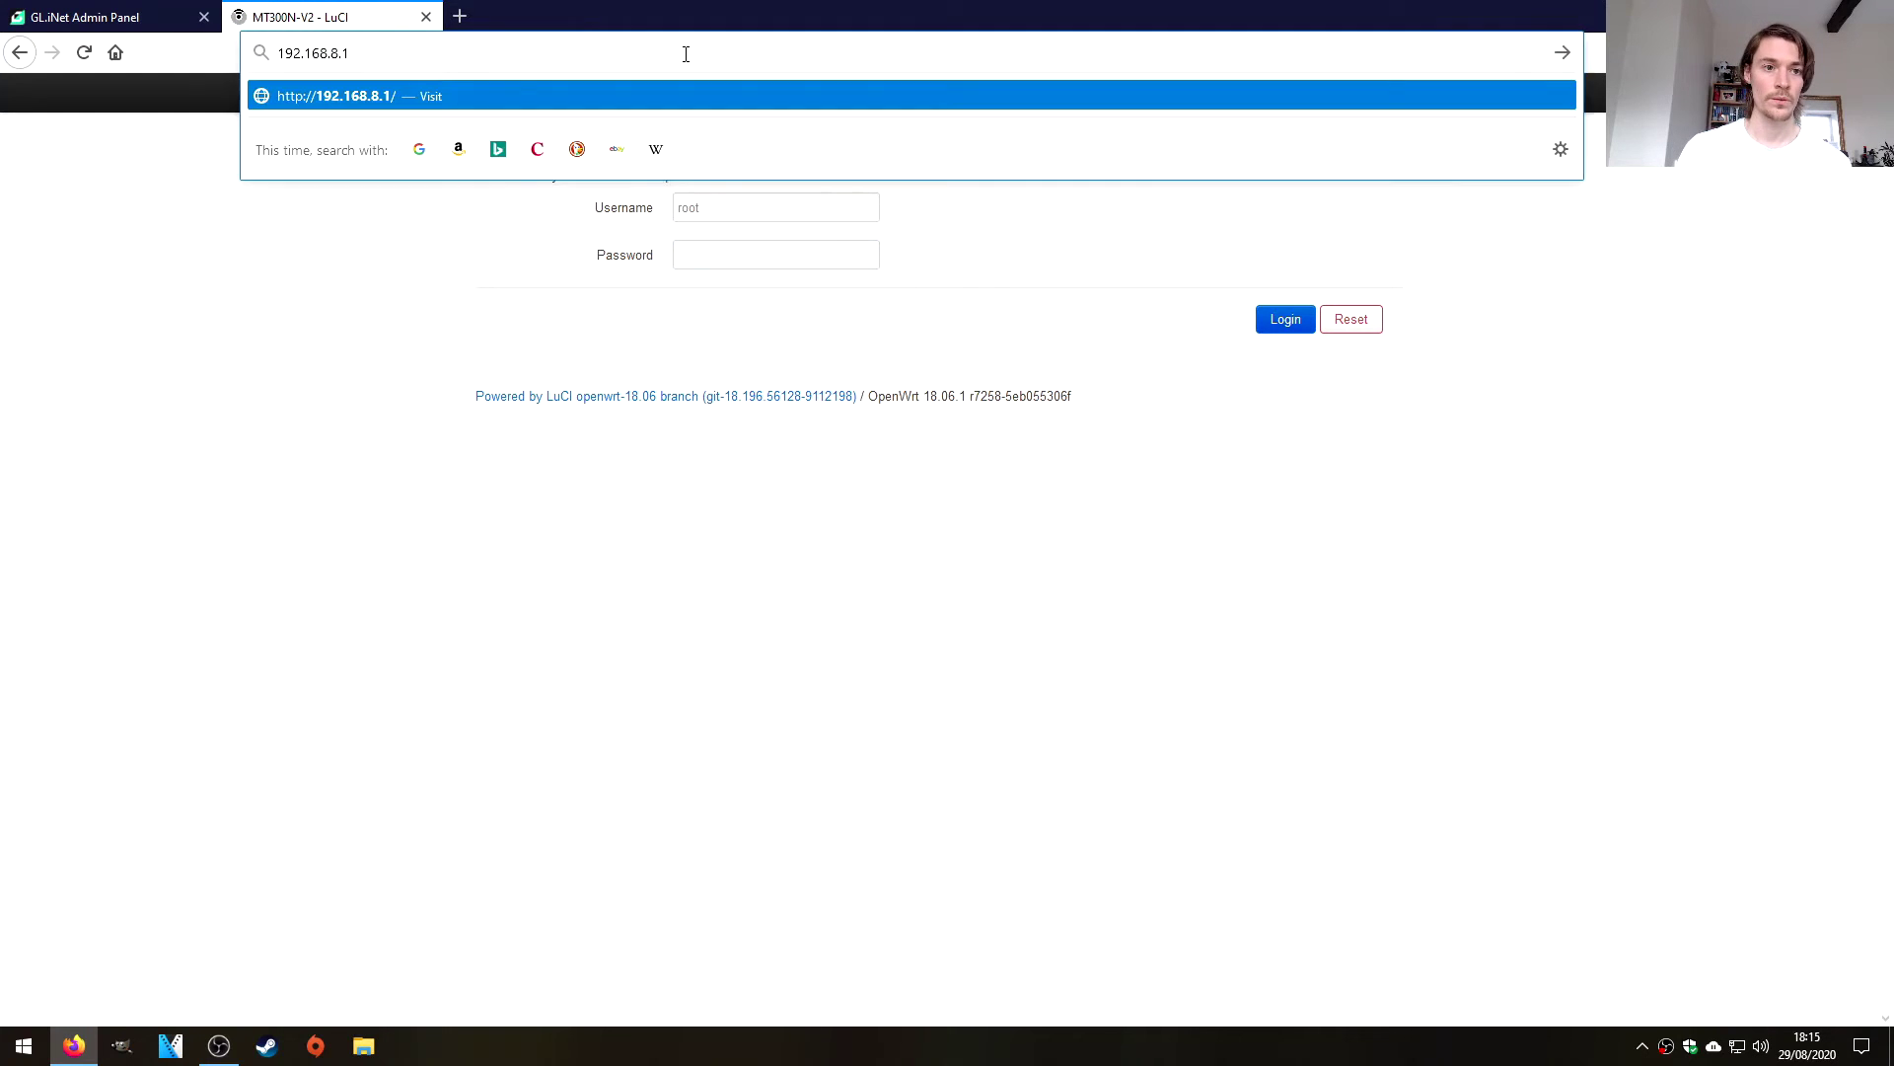
pyautogui.press('Return')
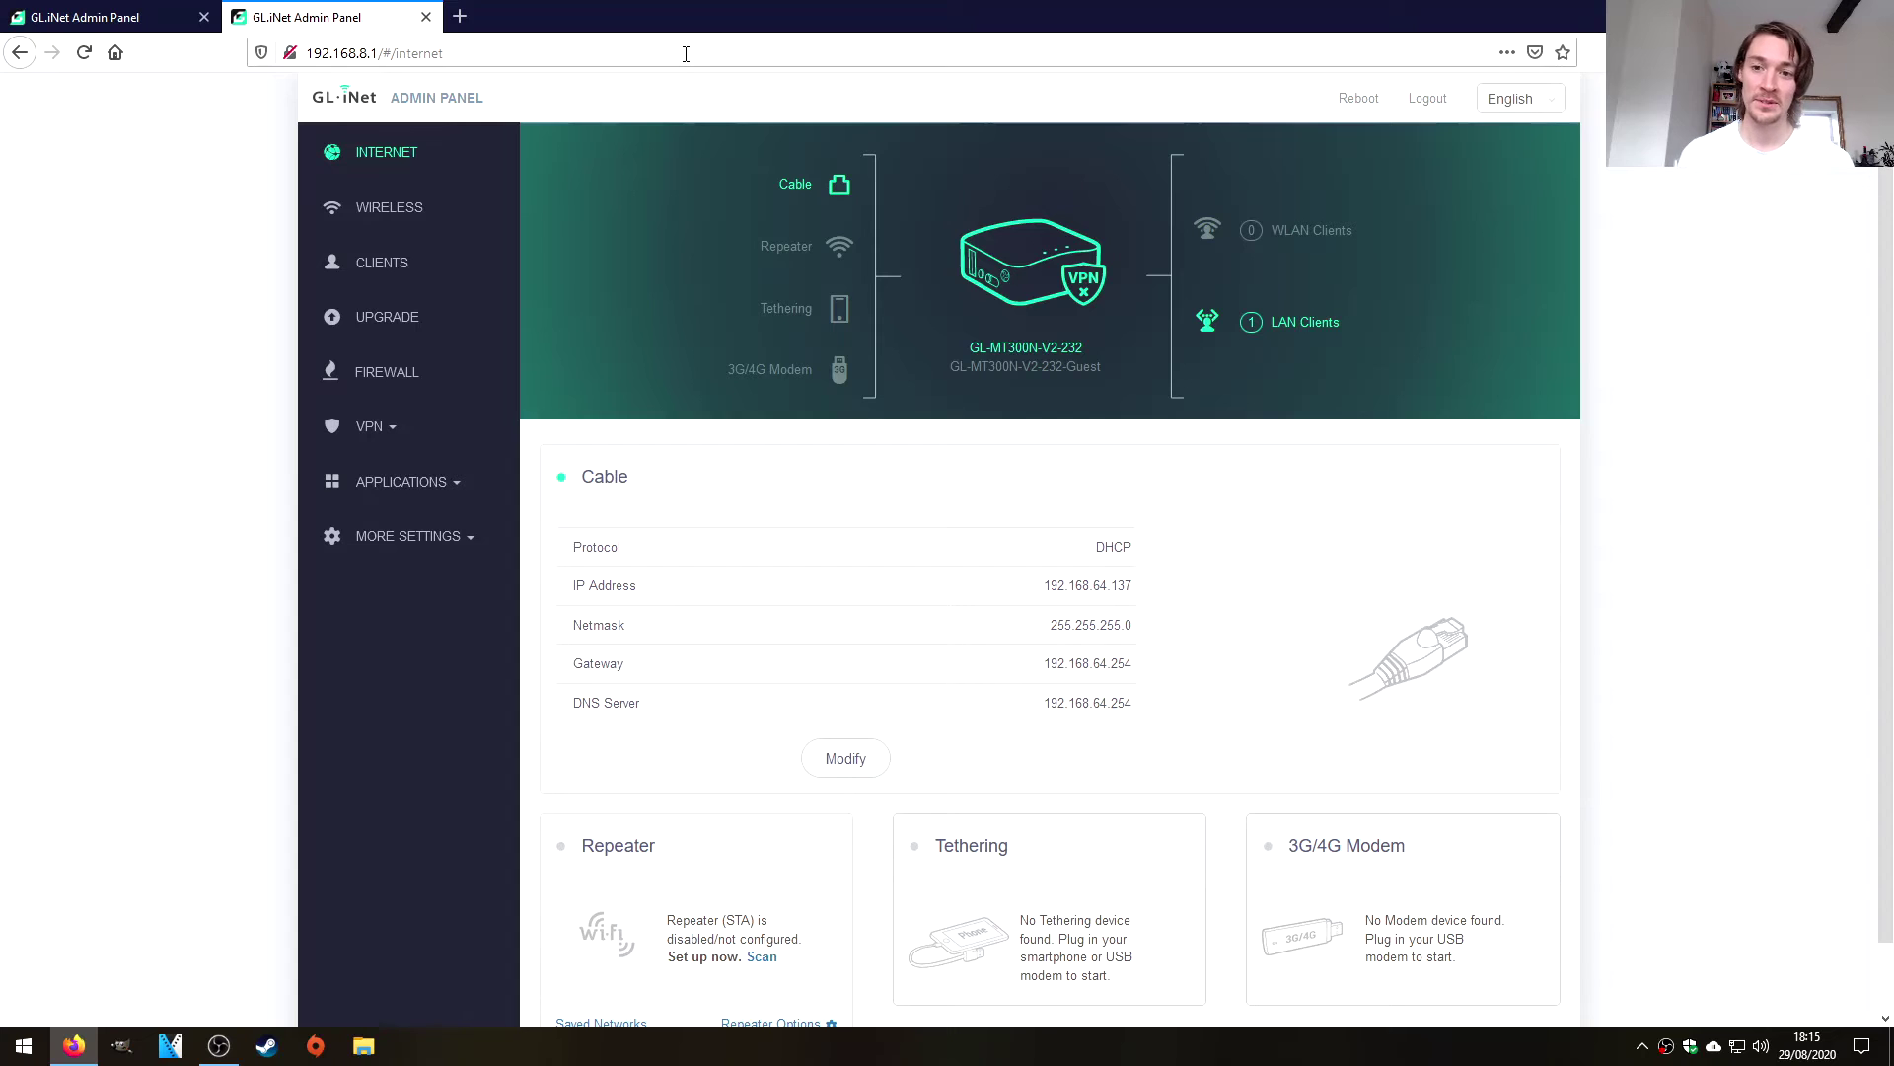
pyautogui.scroll(-1, 761, 463)
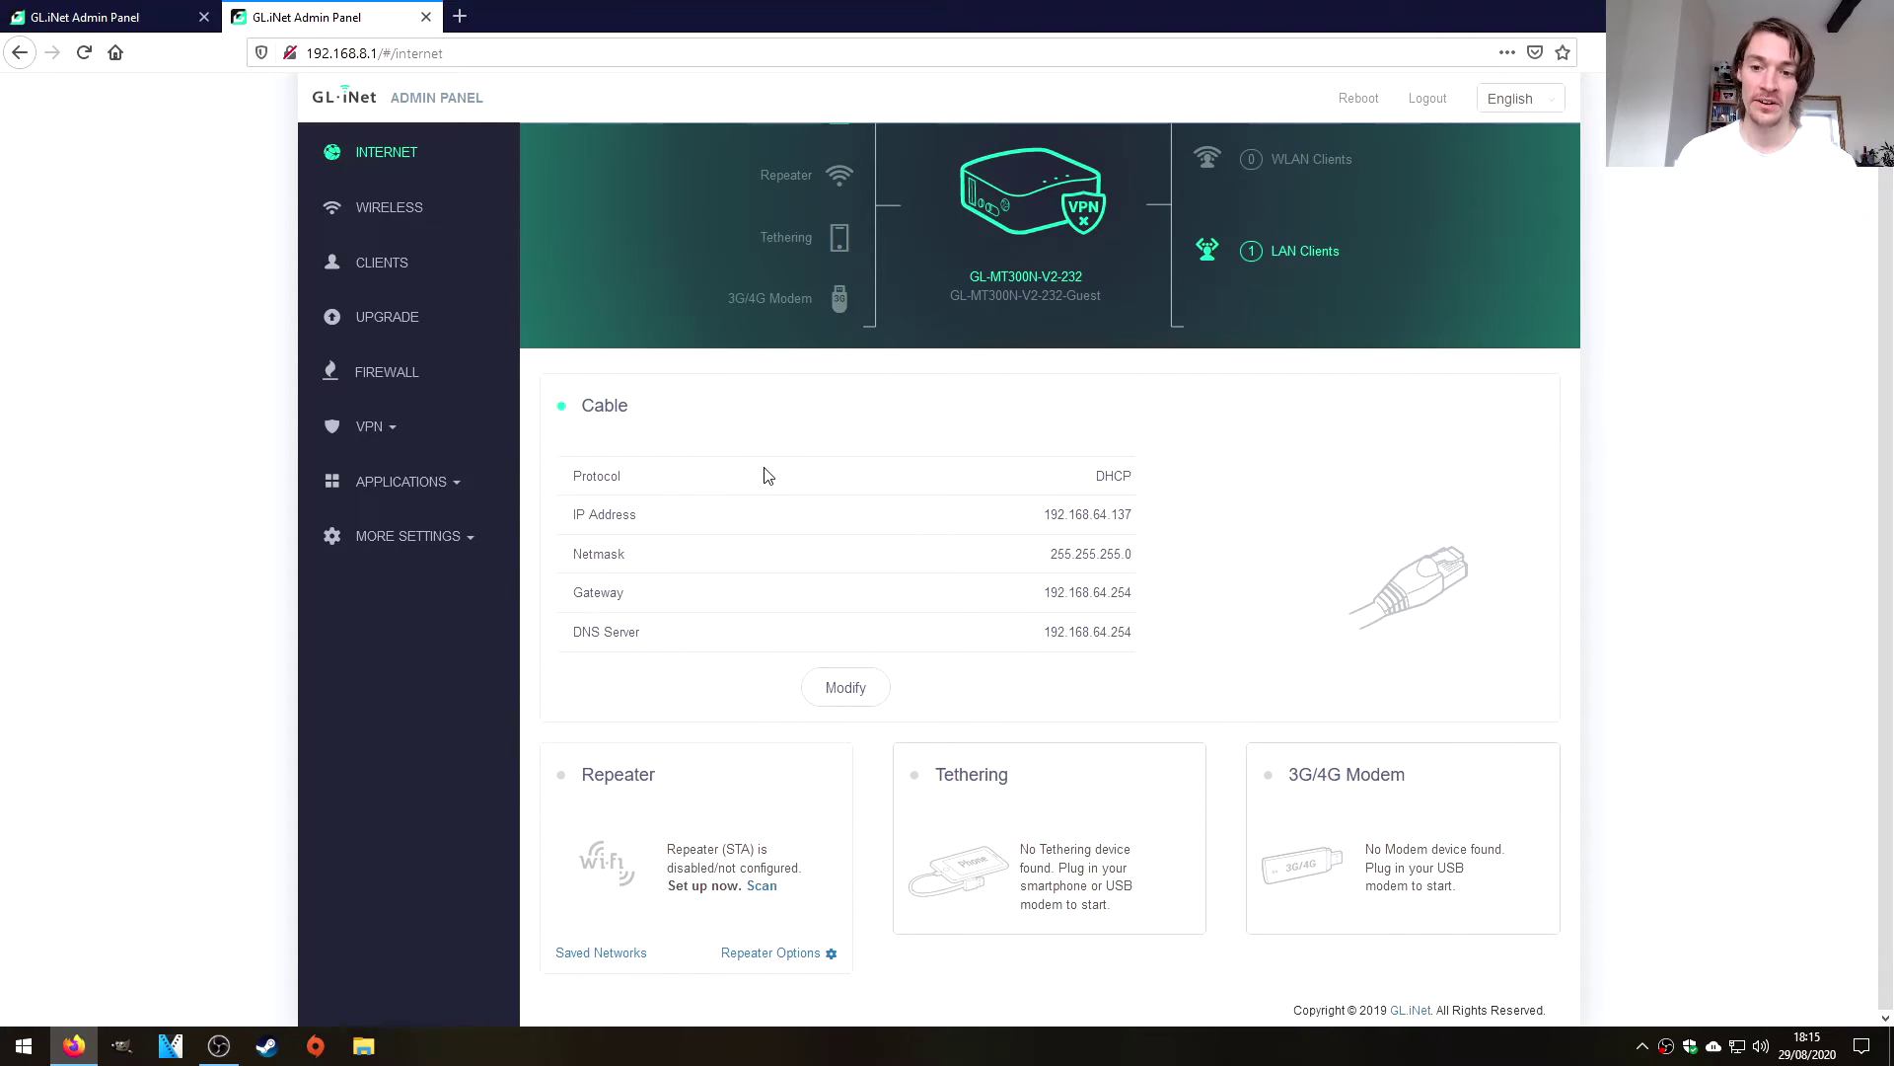
pyautogui.scroll(1, 548, 476)
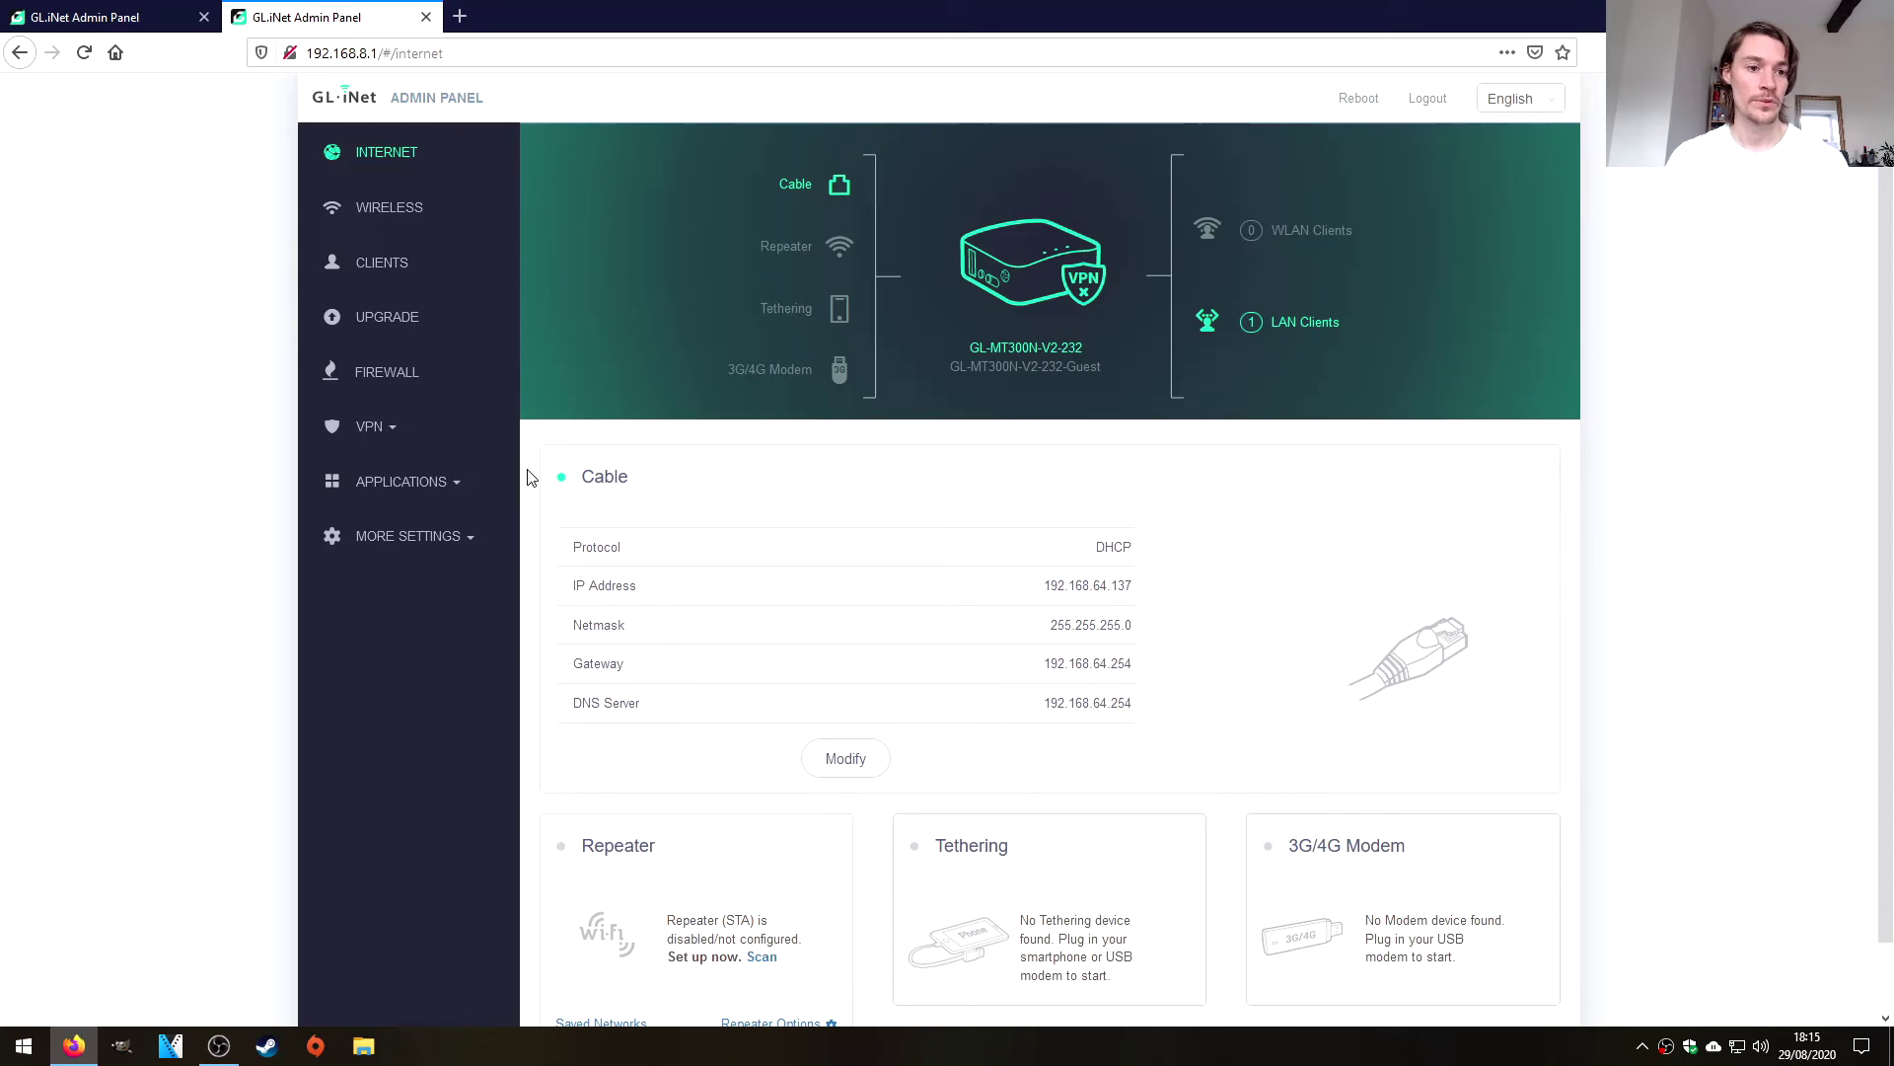
# Open the Upgrade page's Local Upgrade tab for .bin, .img, .zip, .tar or .gz firmware.
pyautogui.click(391, 322)
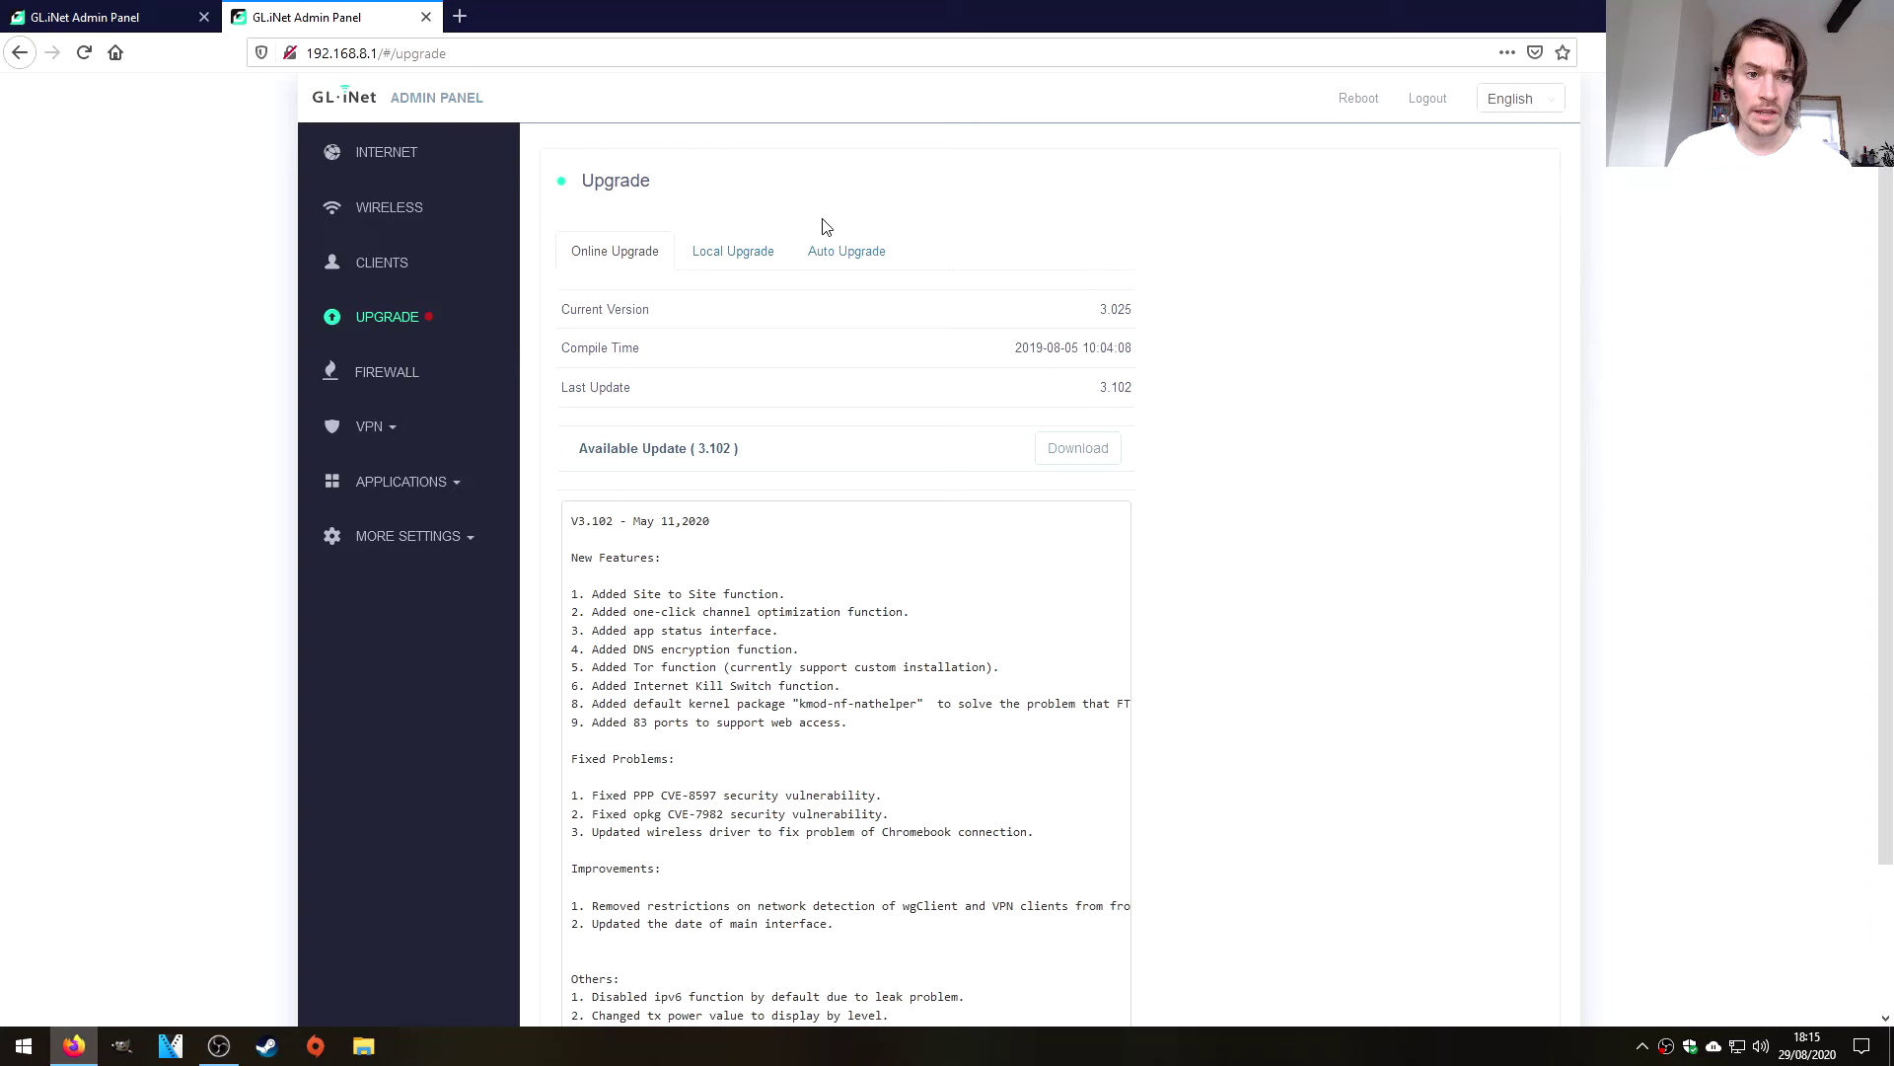
pyautogui.click(758, 254)
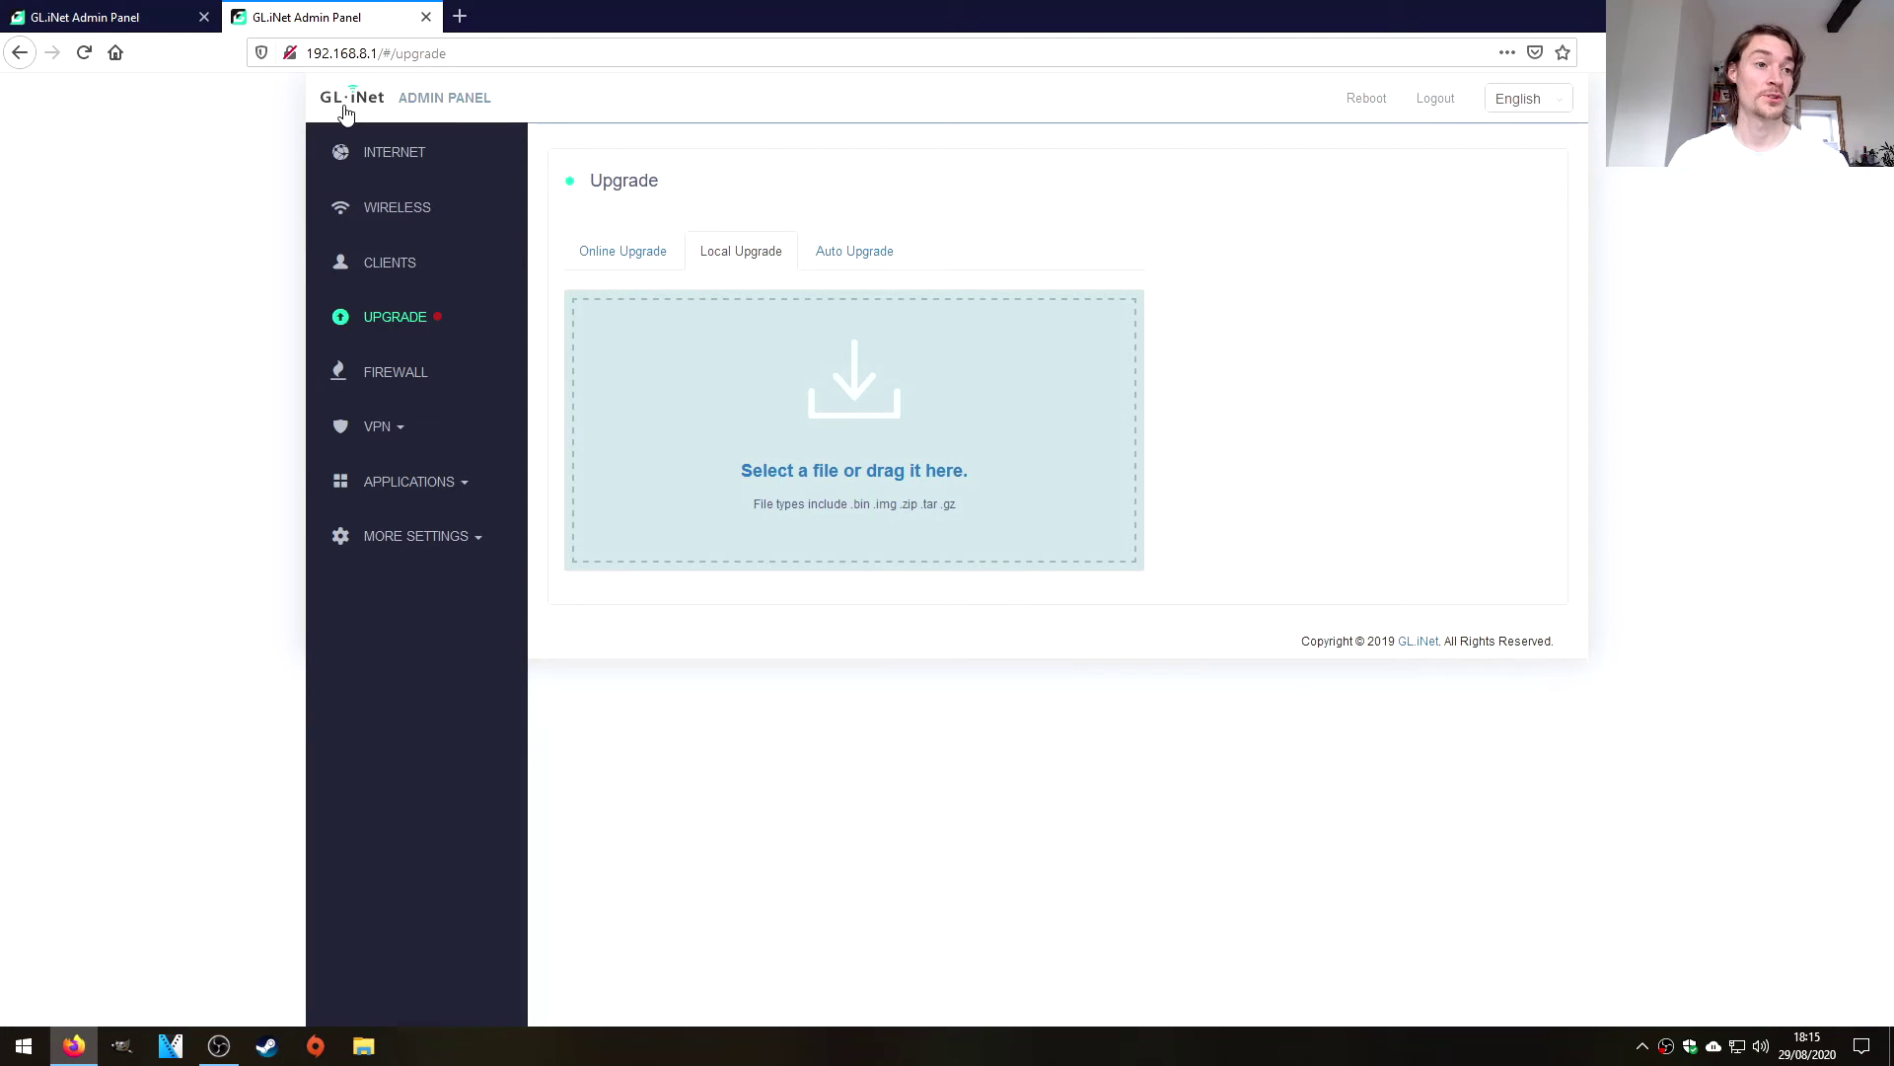
# Go to downloads.openwrt.org in a new private tab.
pyautogui.click(457, 26)
pyautogui.write('d')
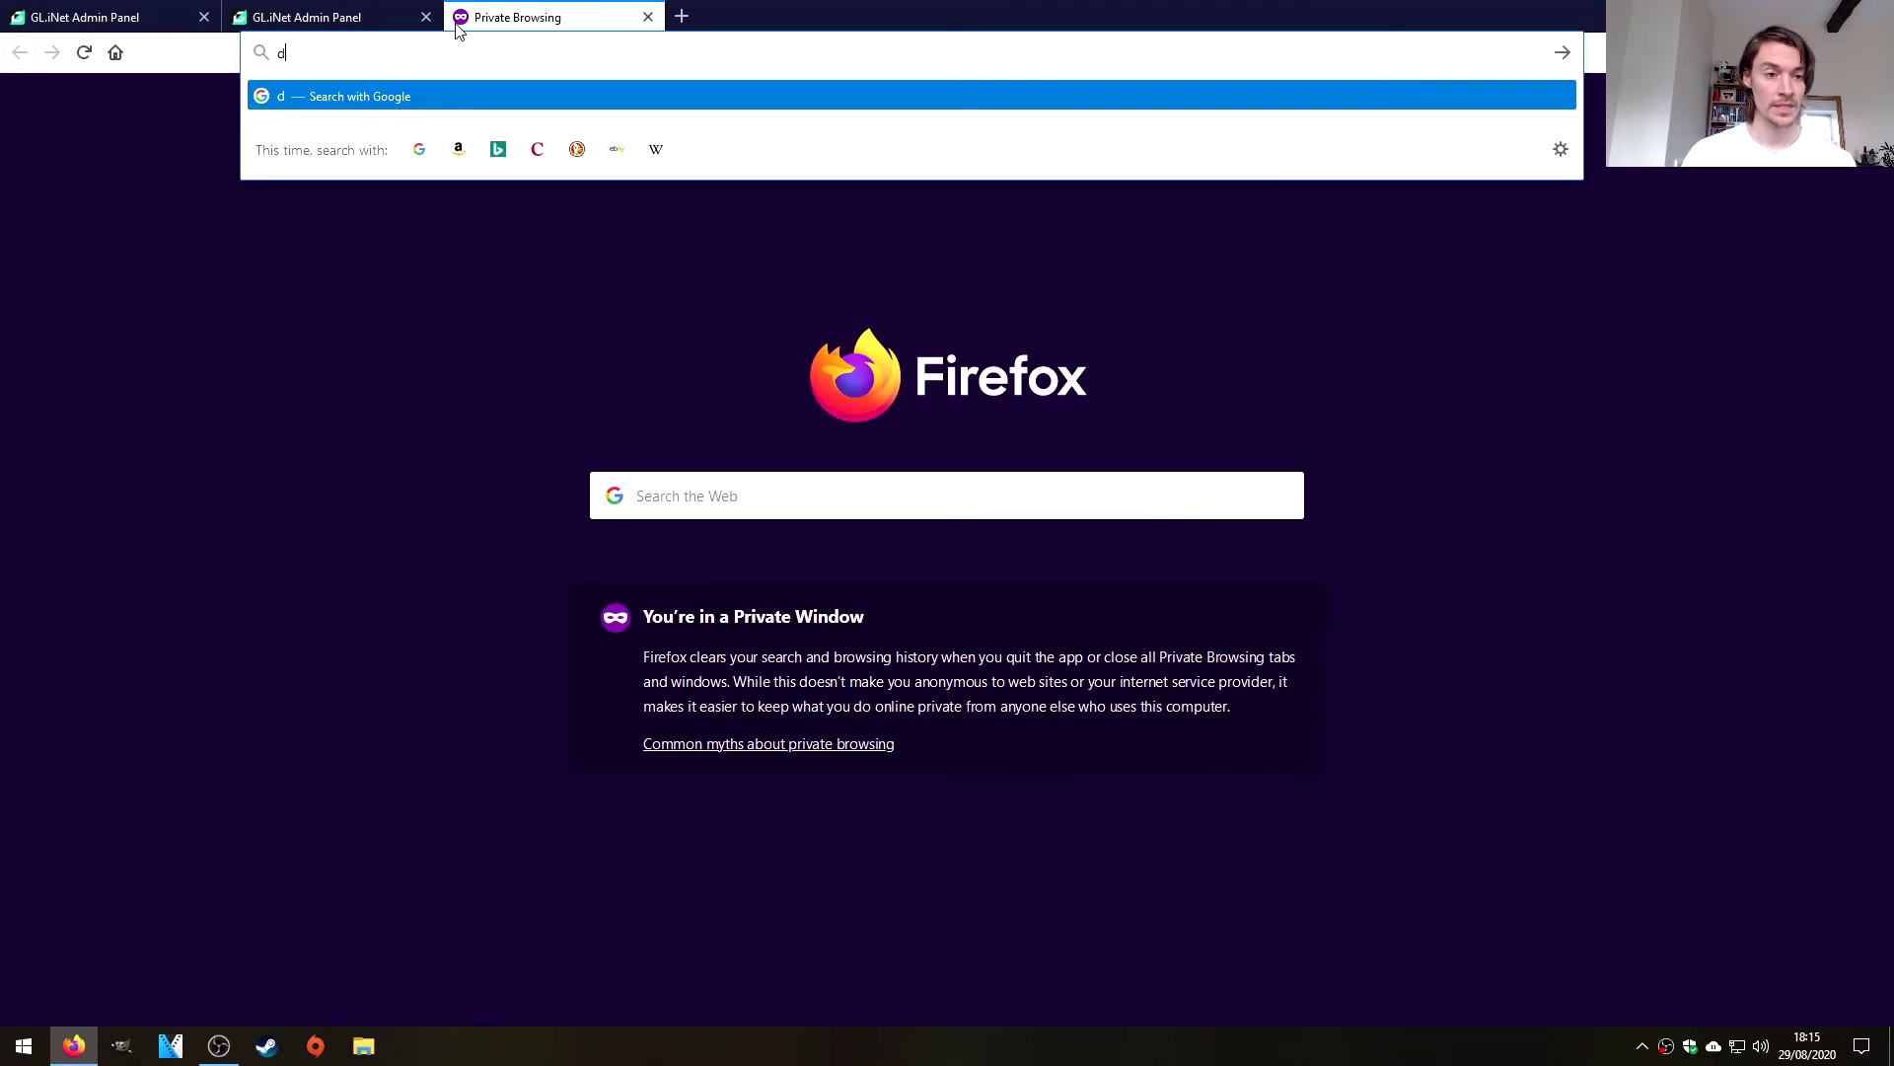
pyautogui.write('ownloads.')
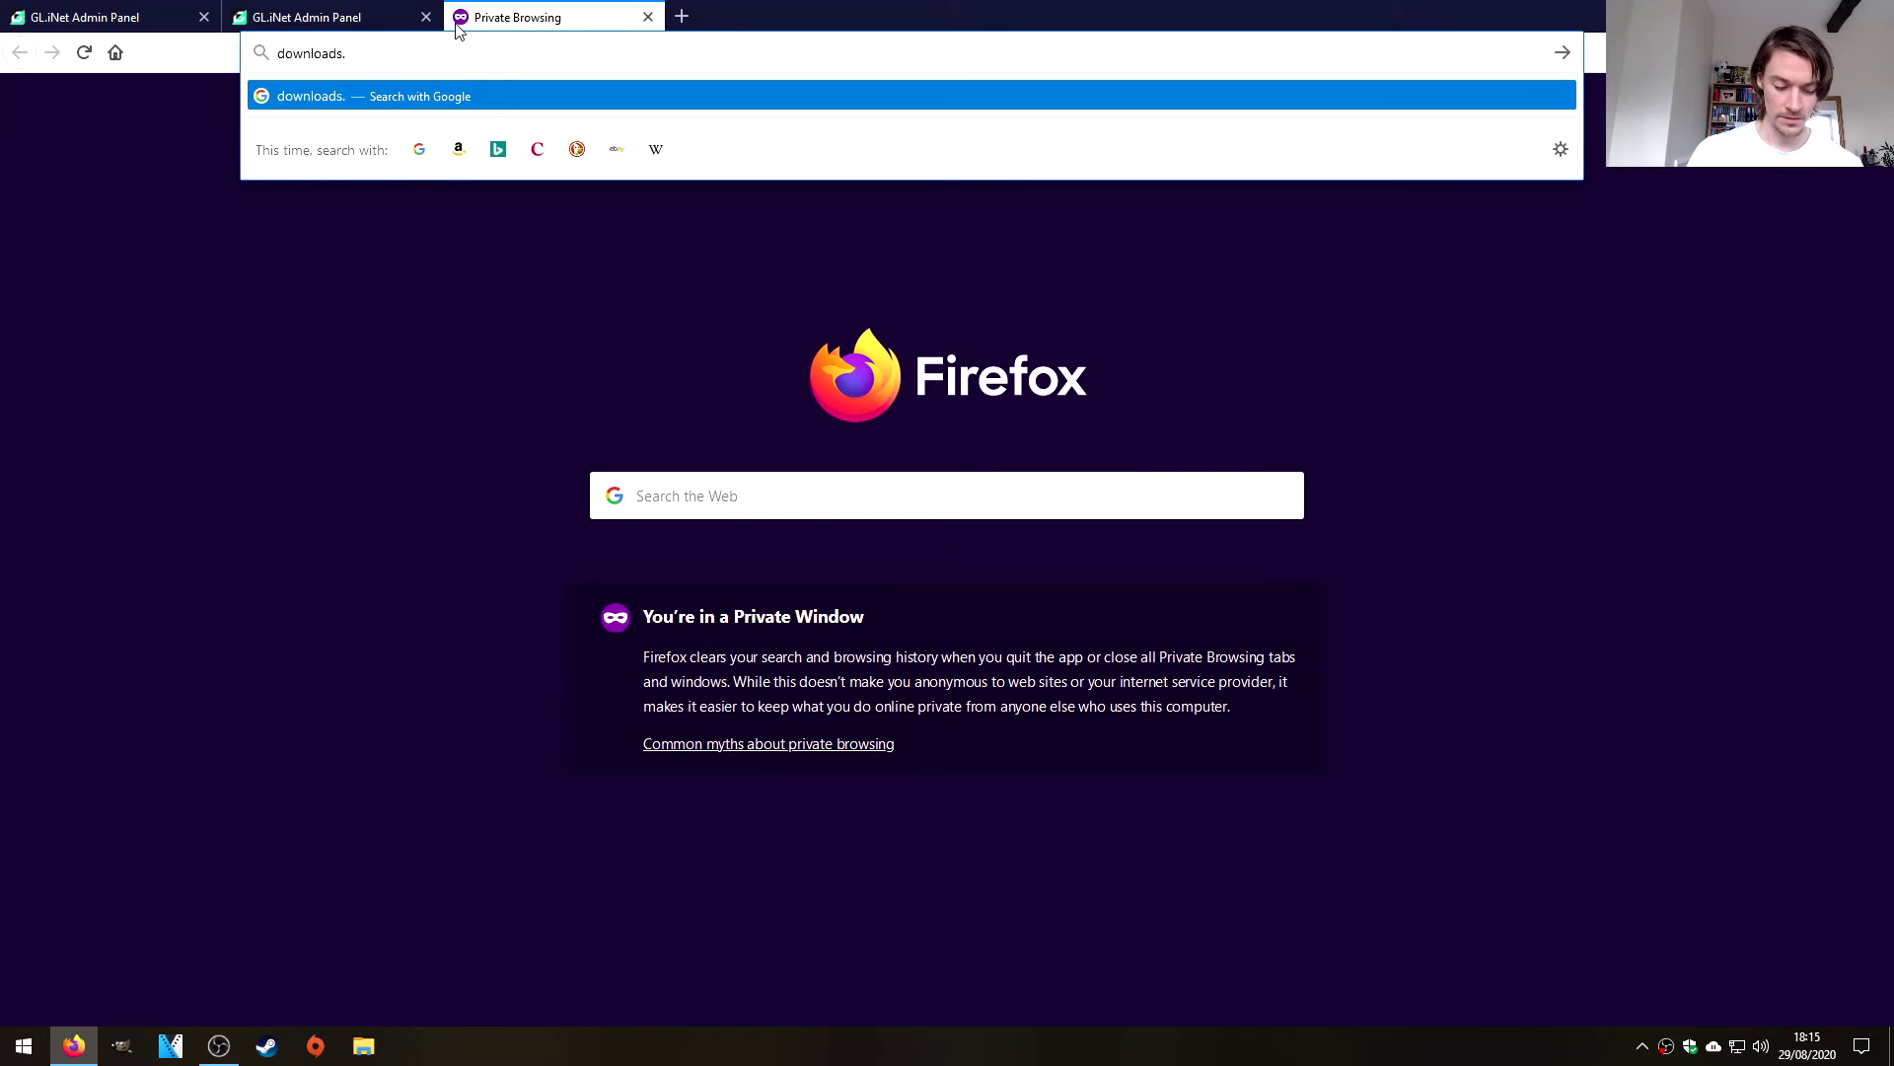
pyautogui.write('openwrt.org')
pyautogui.press('Return')
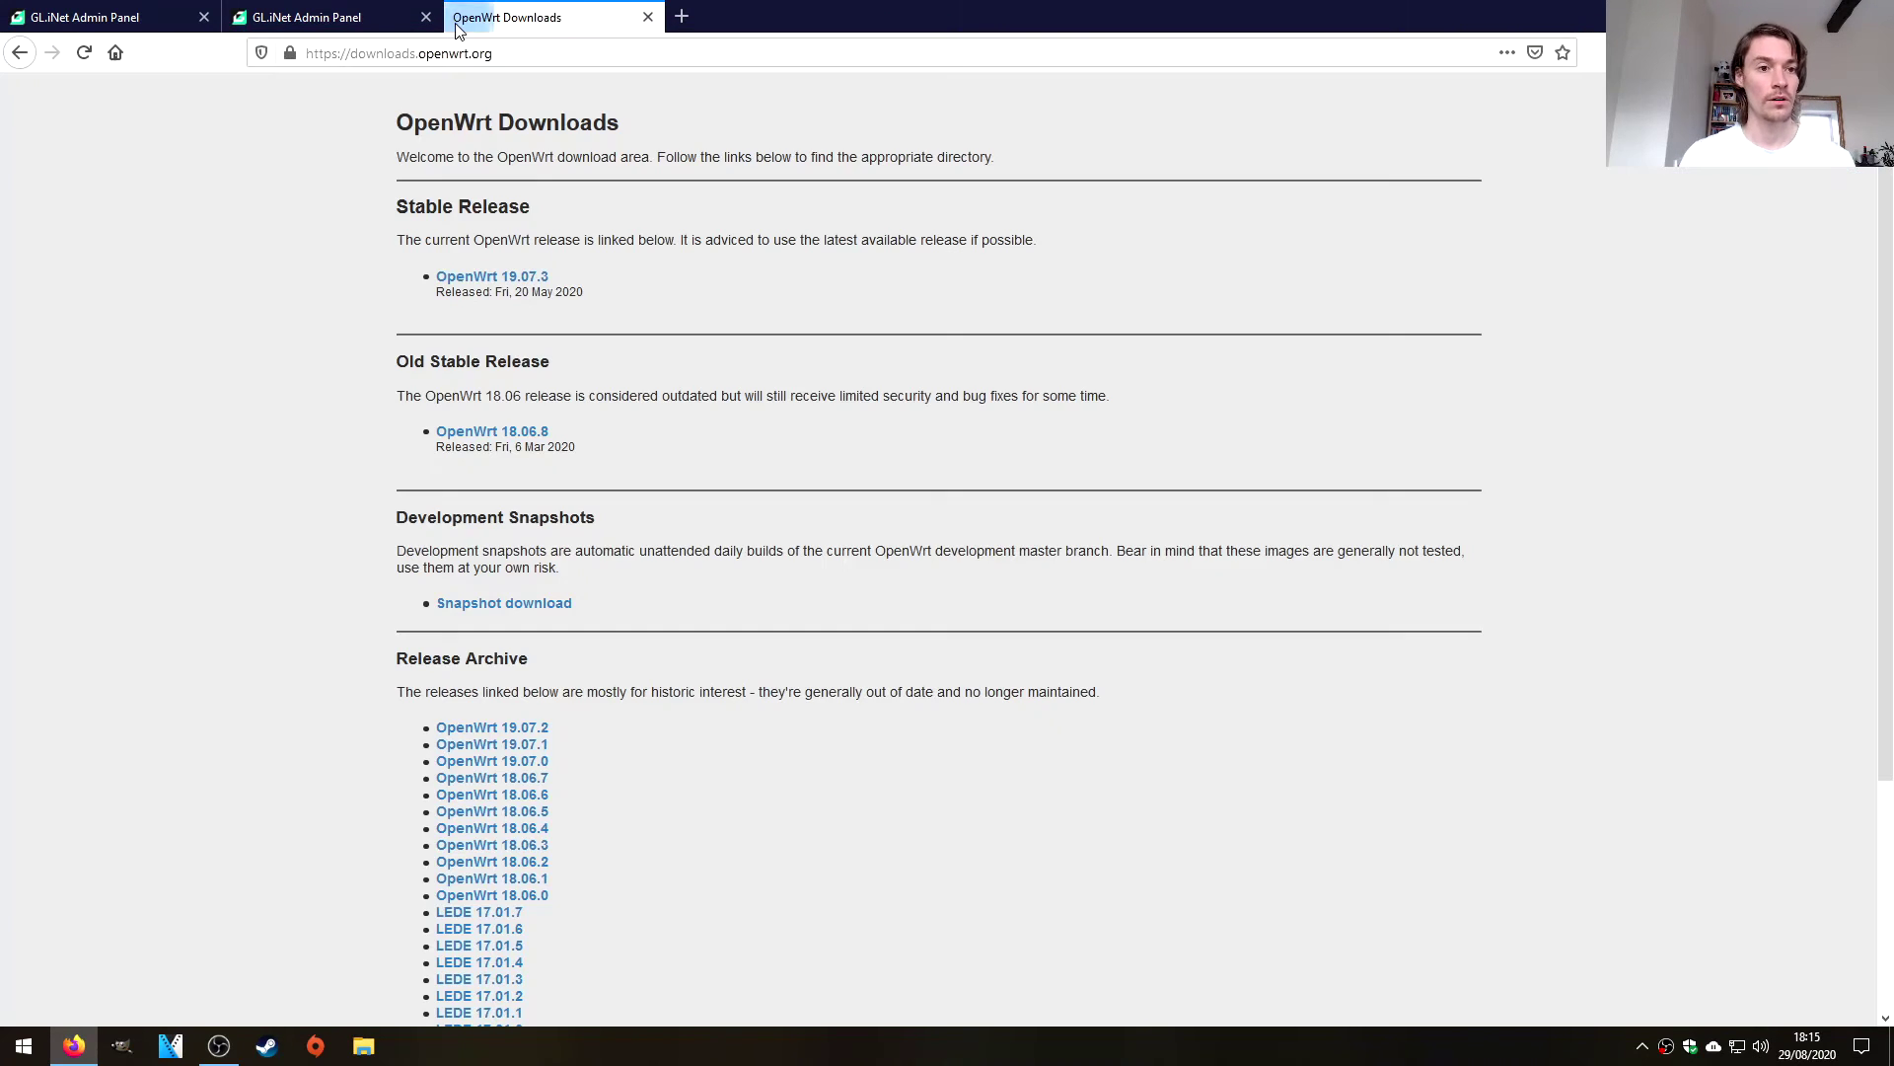
# Download gl-mt300n-v2-squashfs-sysupgrade.bin from OpenWrt 19.07.3 > ramips > mt76x8.
pyautogui.click(496, 282)
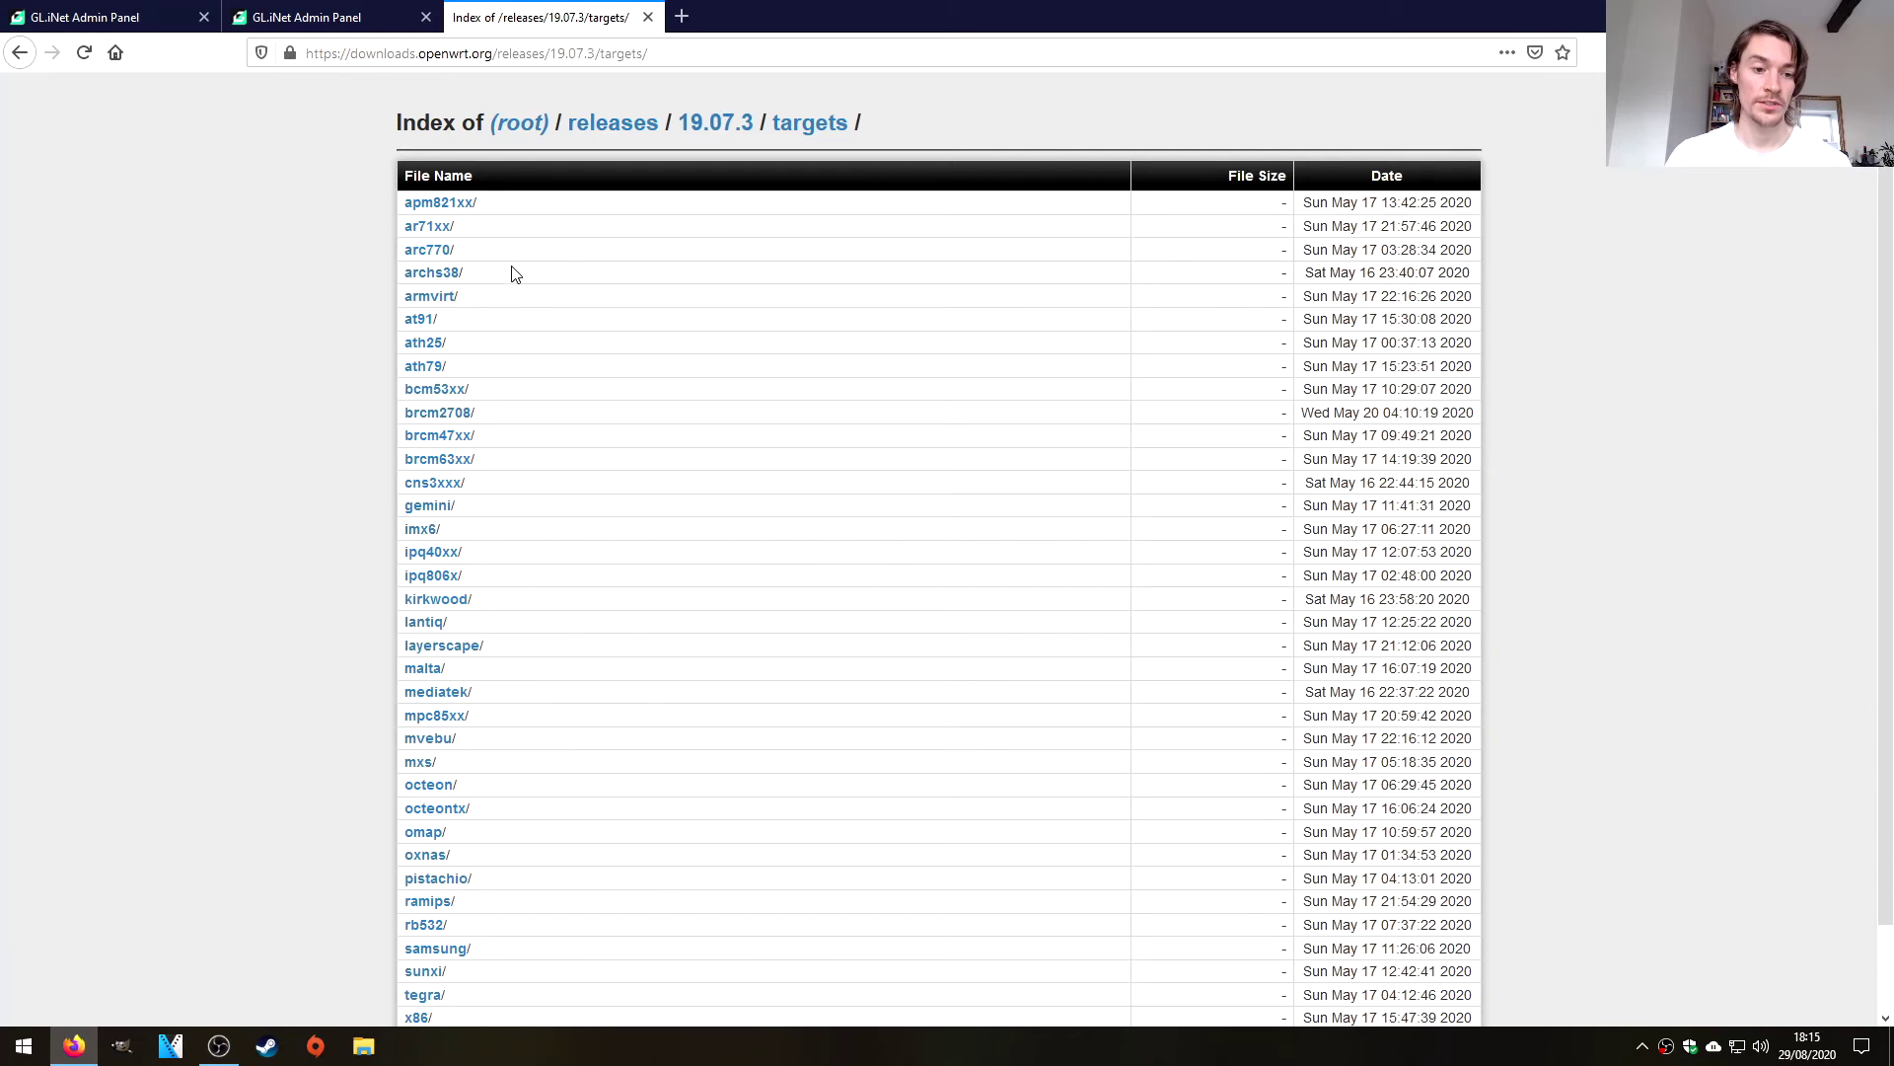
pyautogui.scroll(-2, 651, 355)
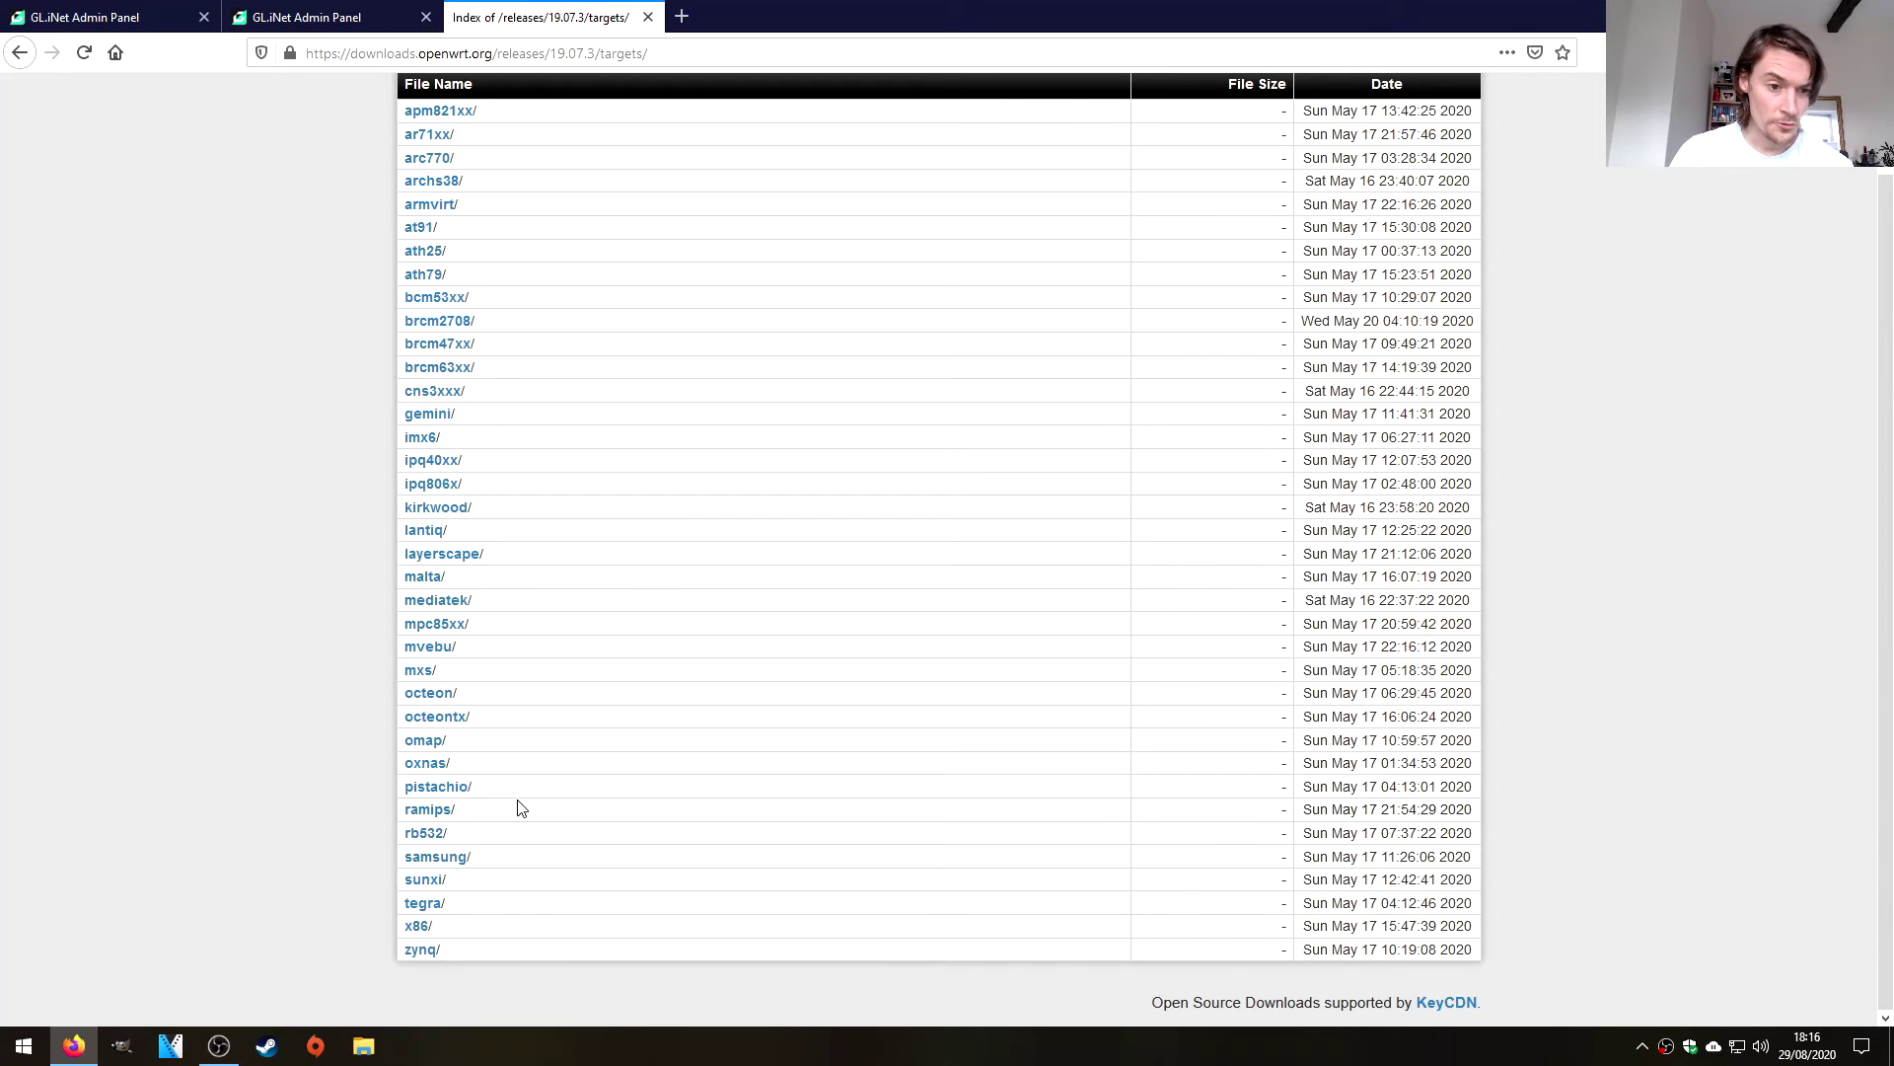
pyautogui.click(431, 809)
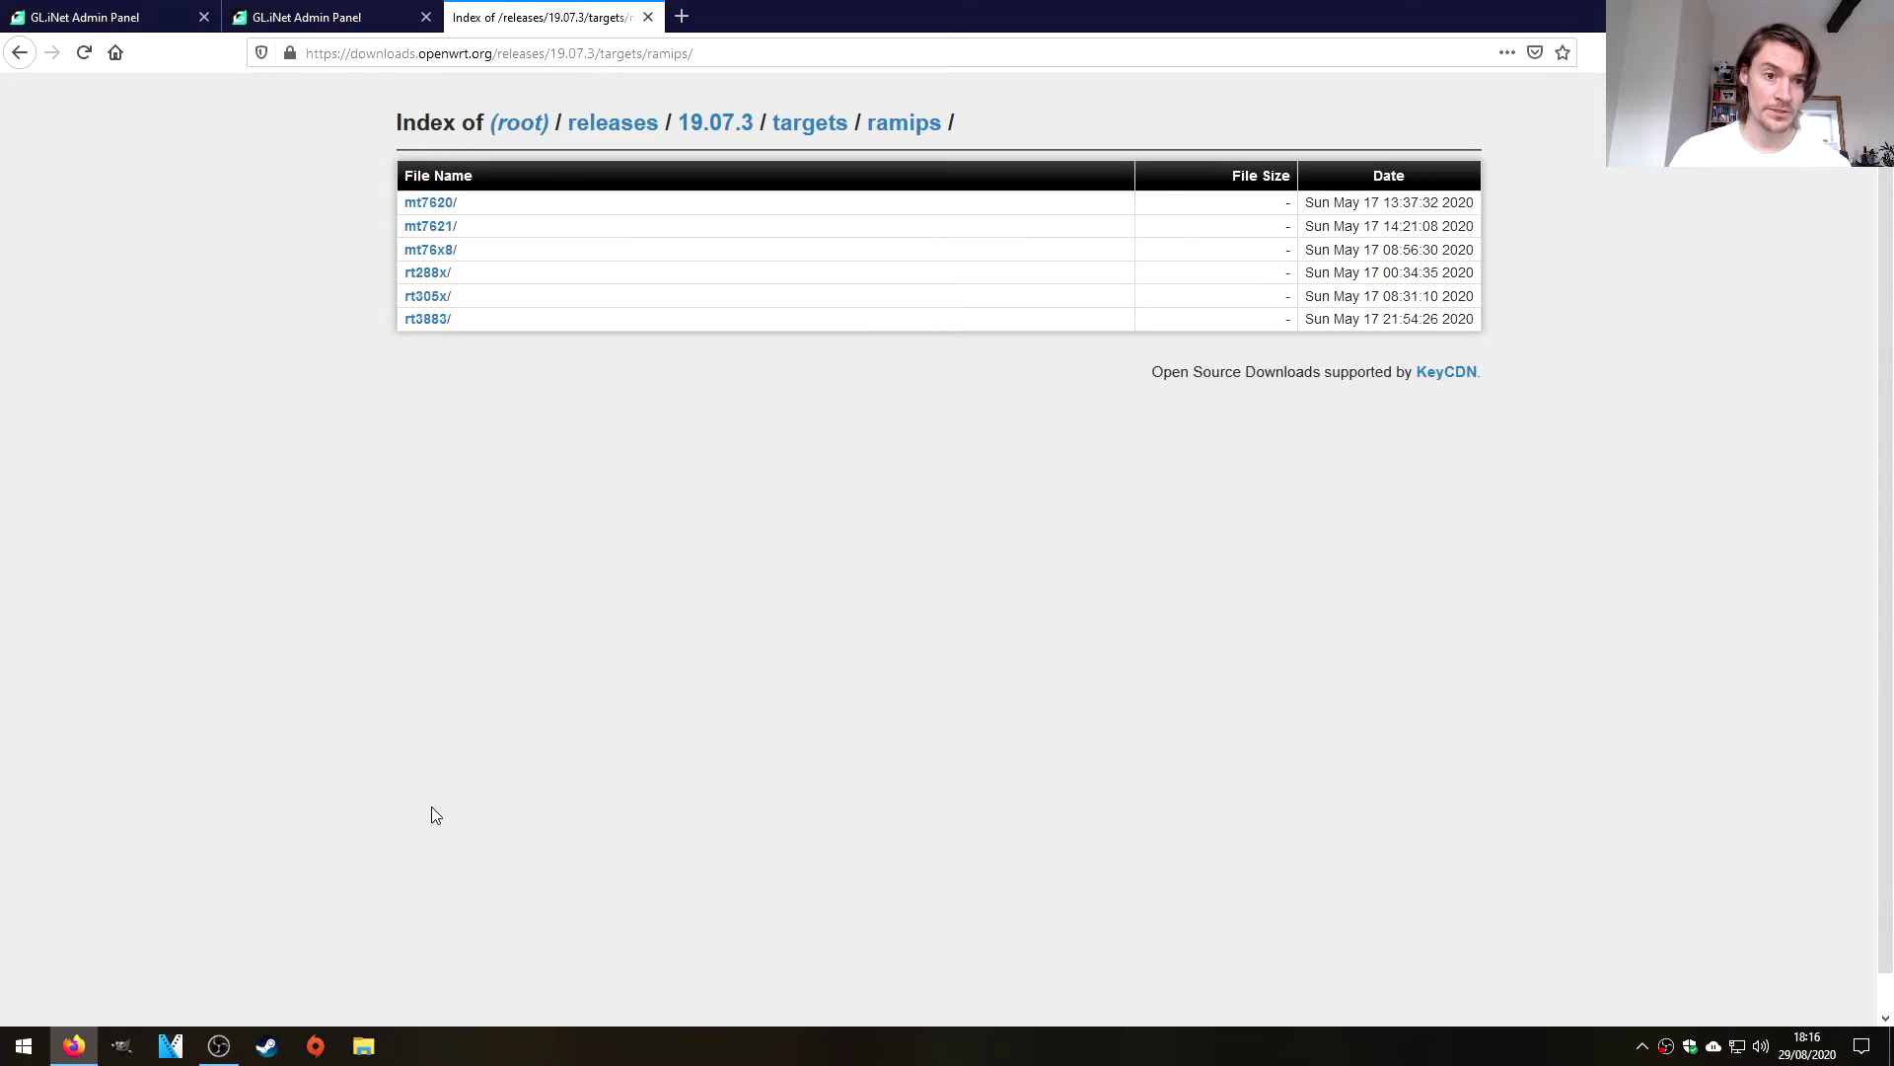
pyautogui.click(446, 258)
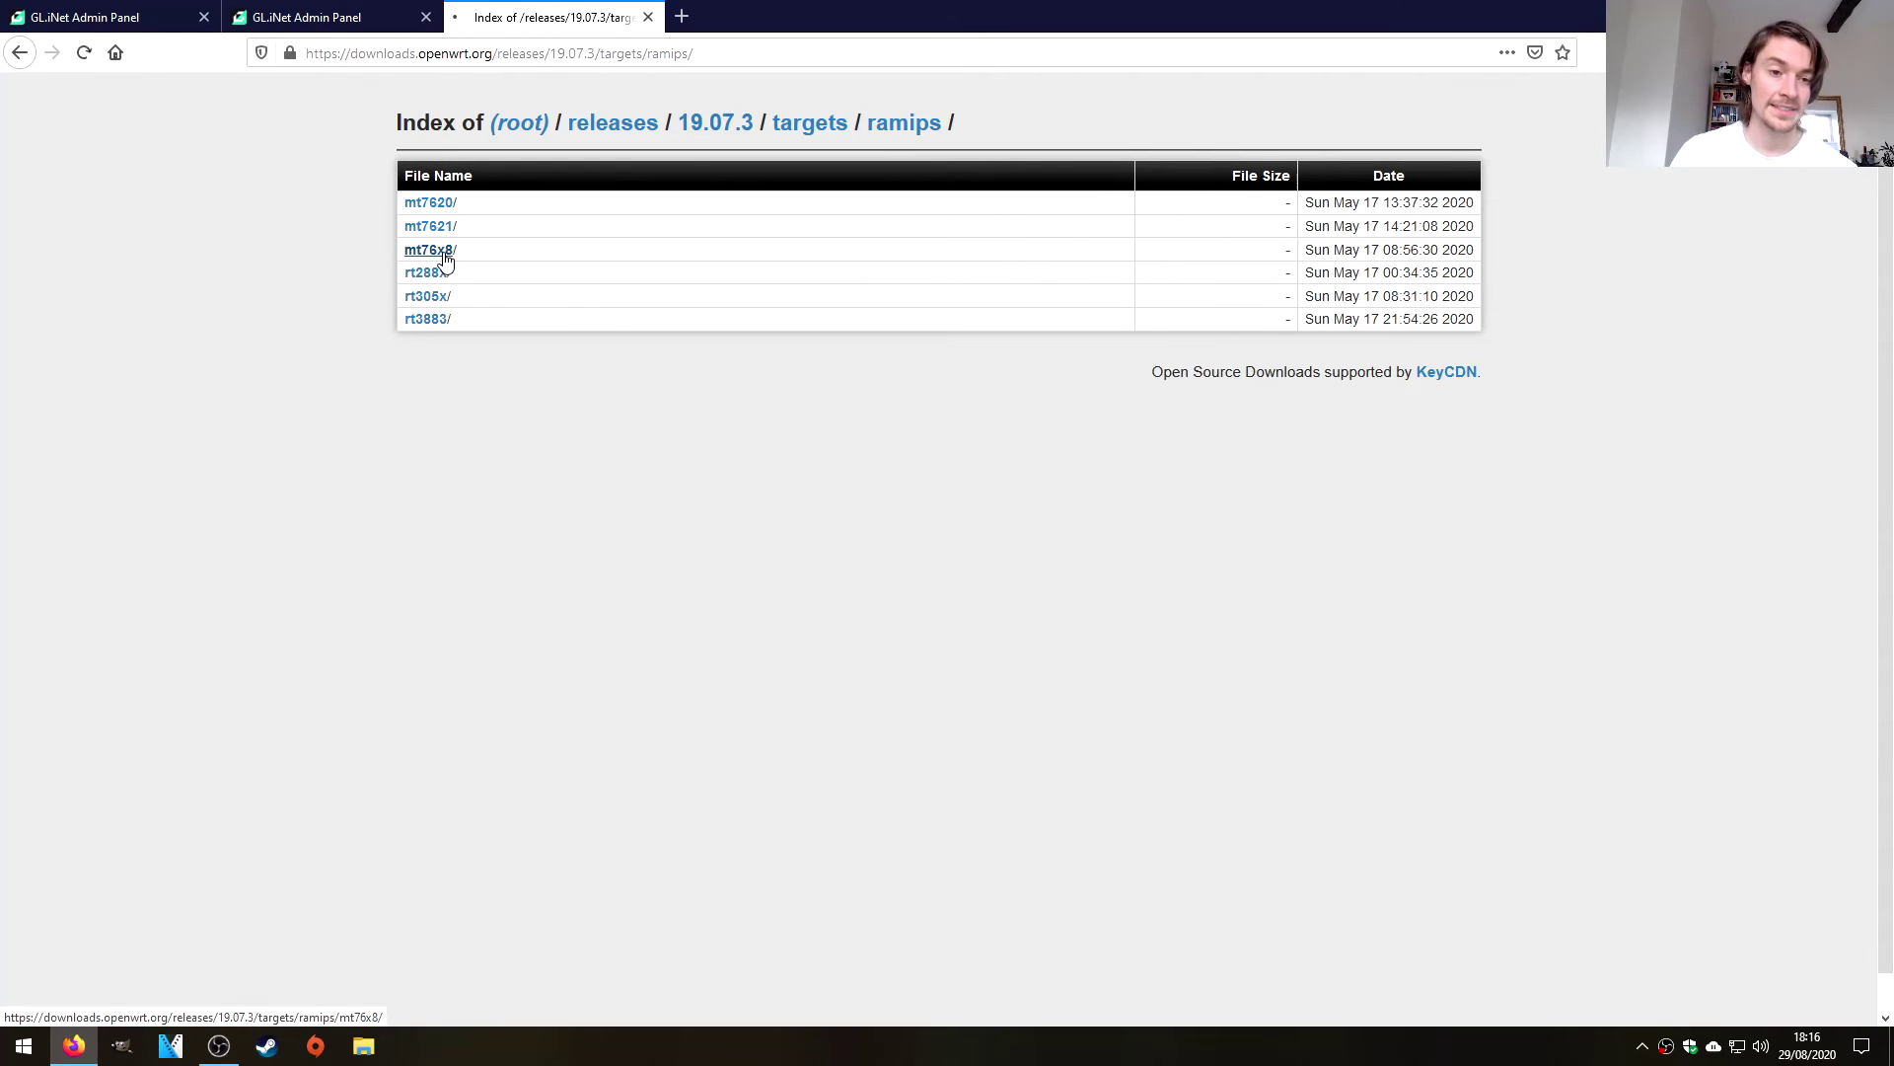
pyautogui.scroll(-2, 281, 252)
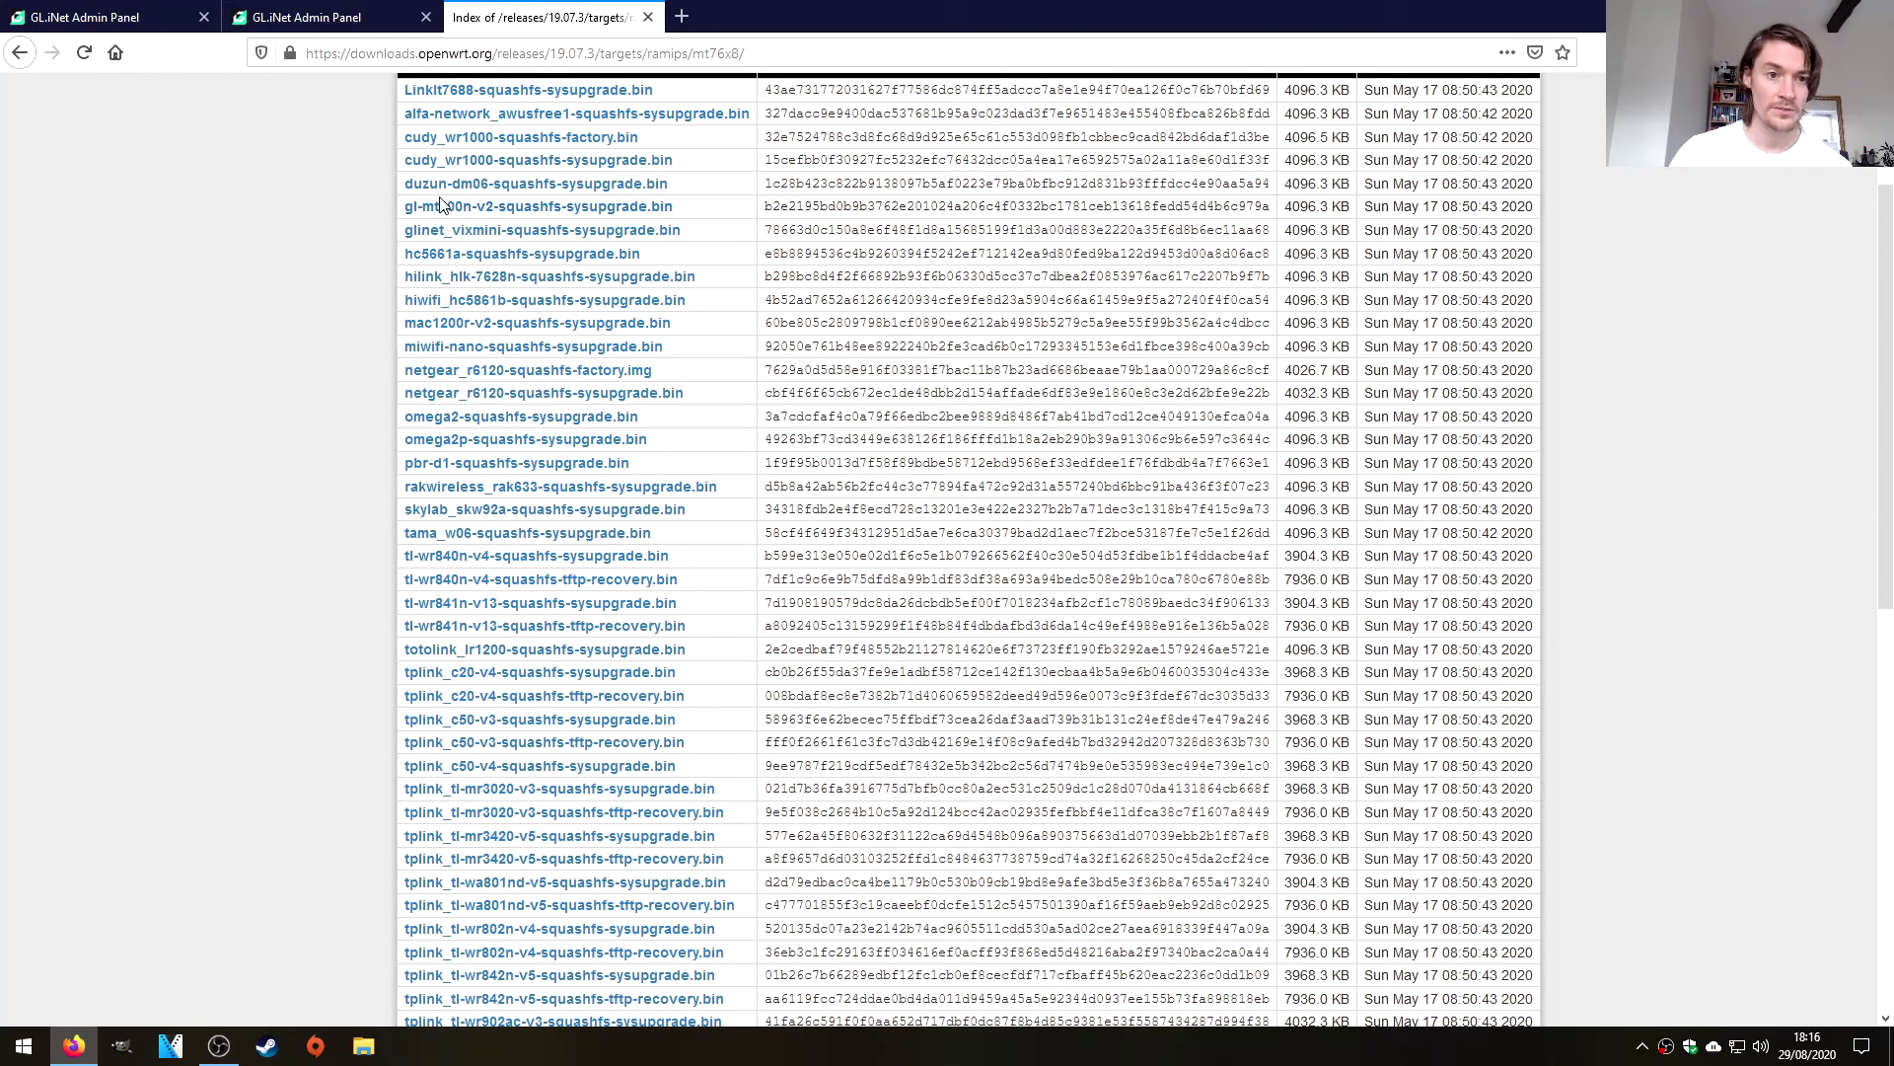
pyautogui.click(572, 210)
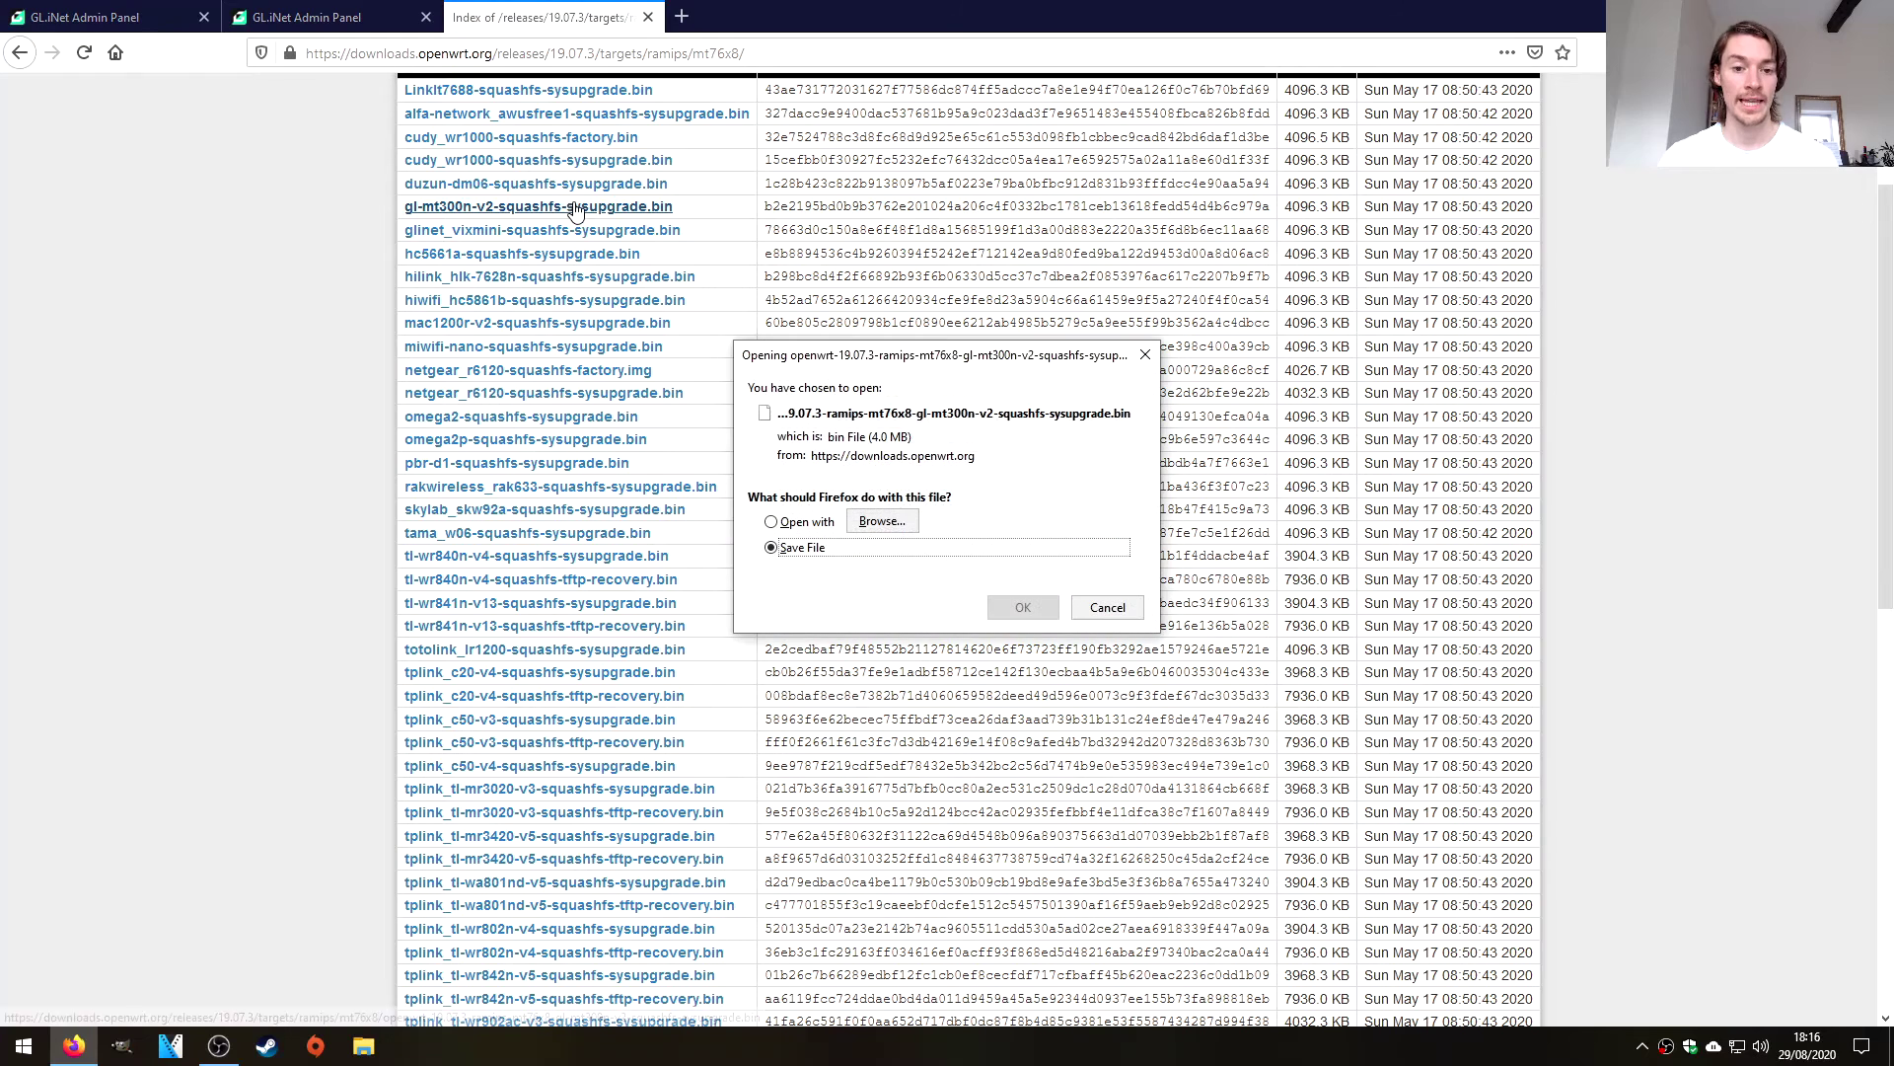
pyautogui.click(1048, 611)
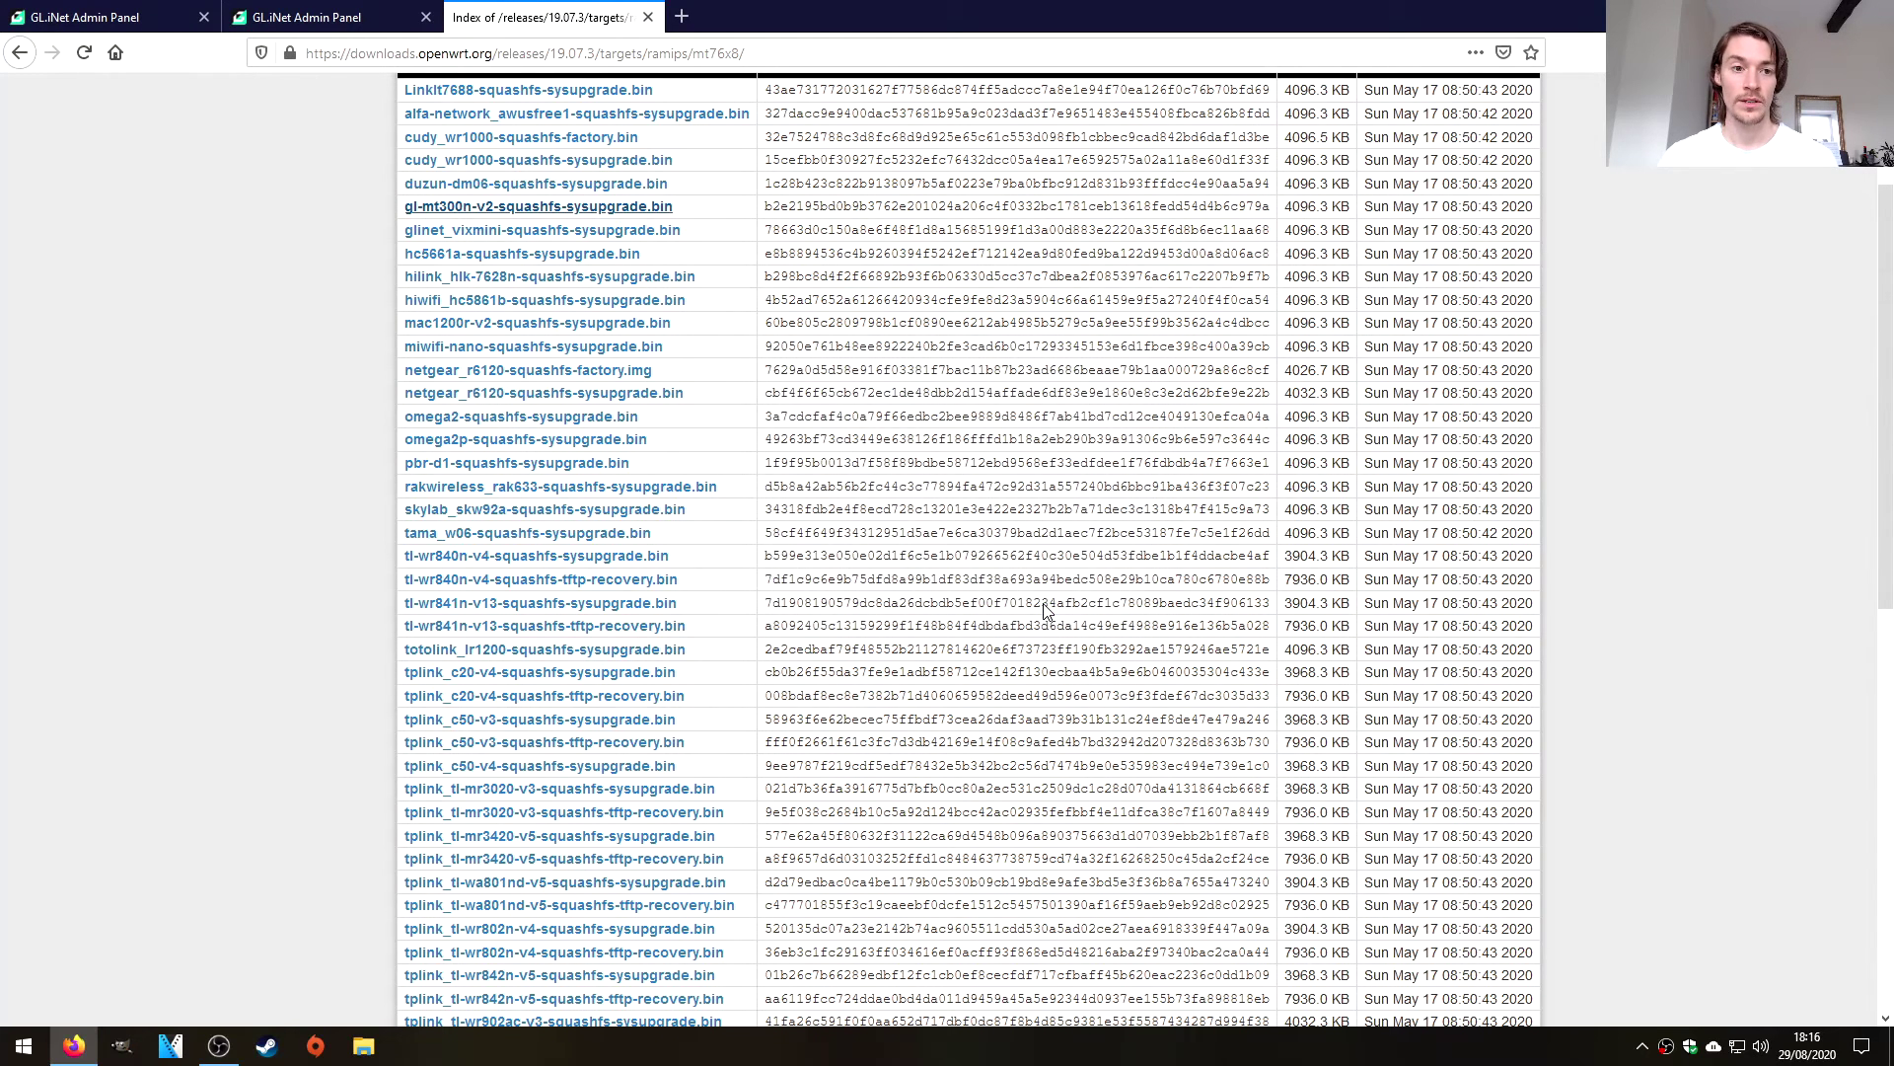
# Copy the sha256 checksum listed for the gl-mt300n-v2 image on the download page.
pyautogui.doubleClick(835, 207)
pyautogui.rightClick(835, 208)
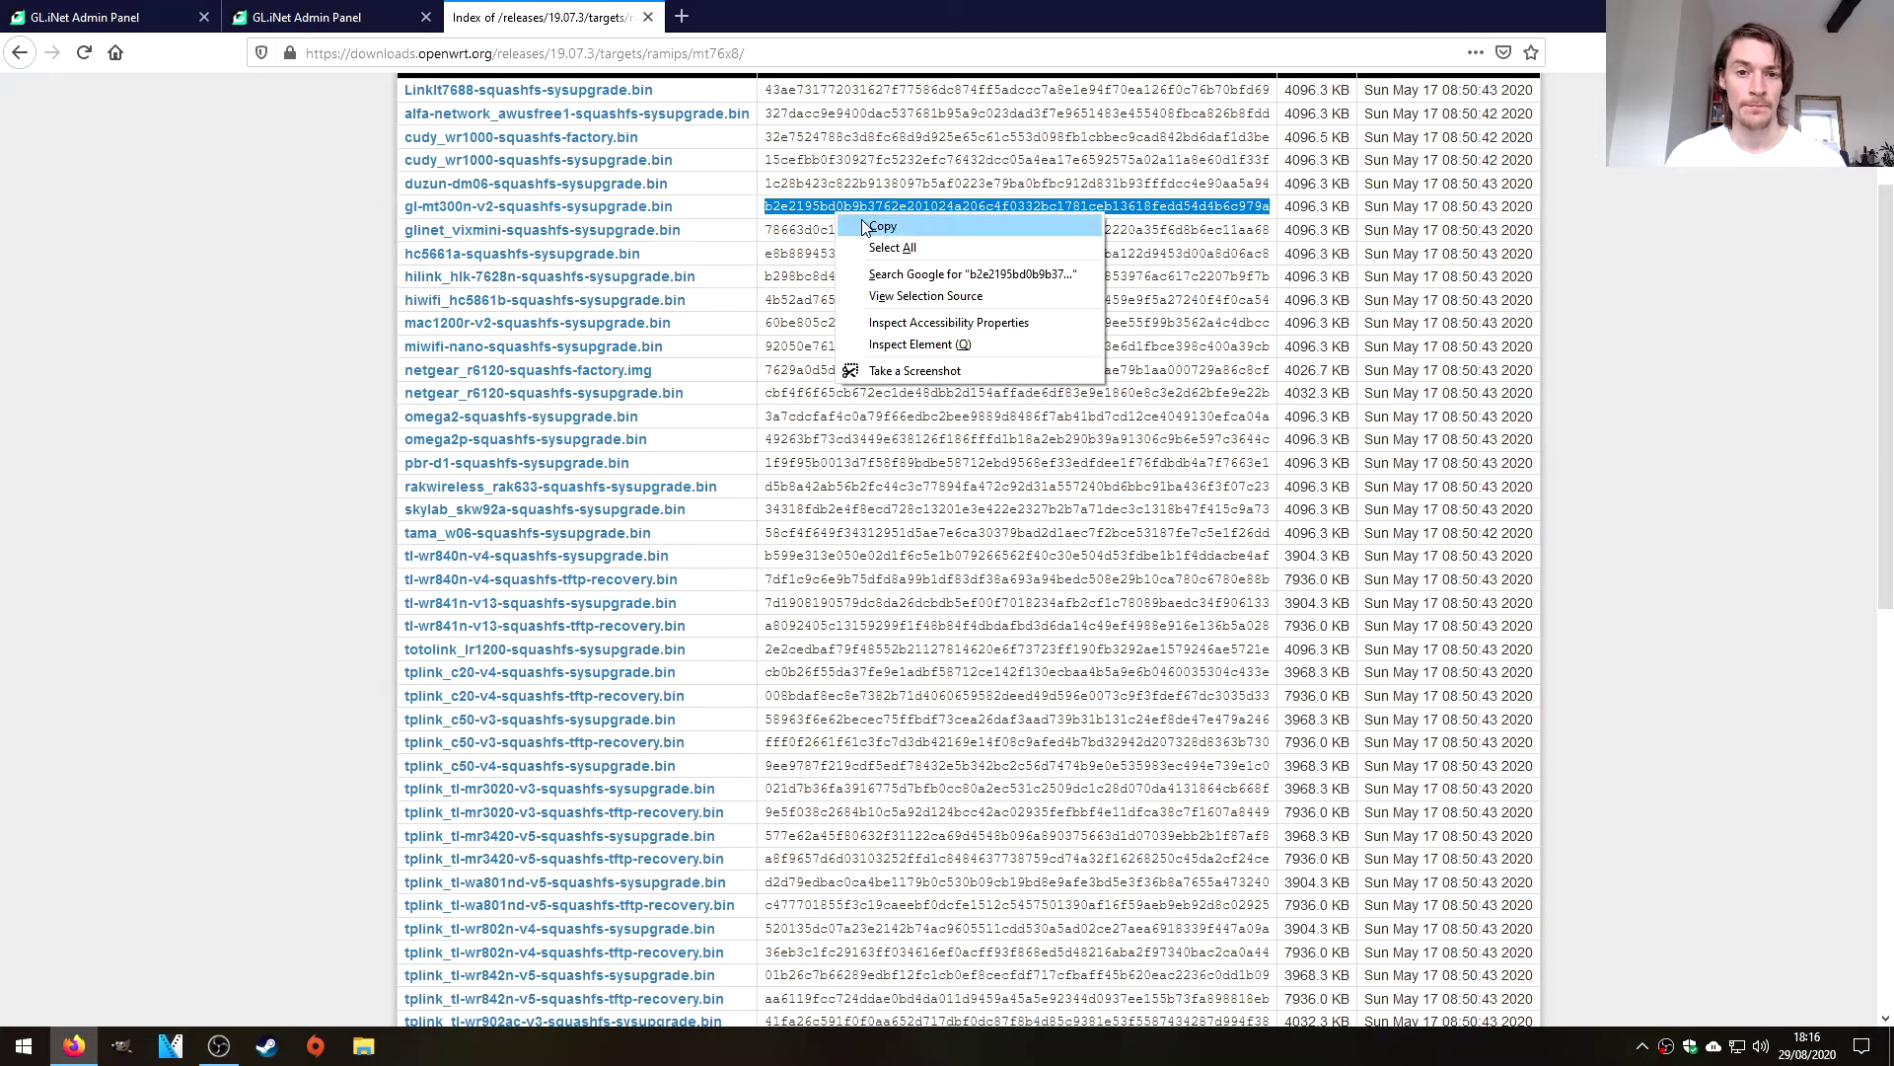
pyautogui.click(881, 227)
pyautogui.scroll(4, 754, 266)
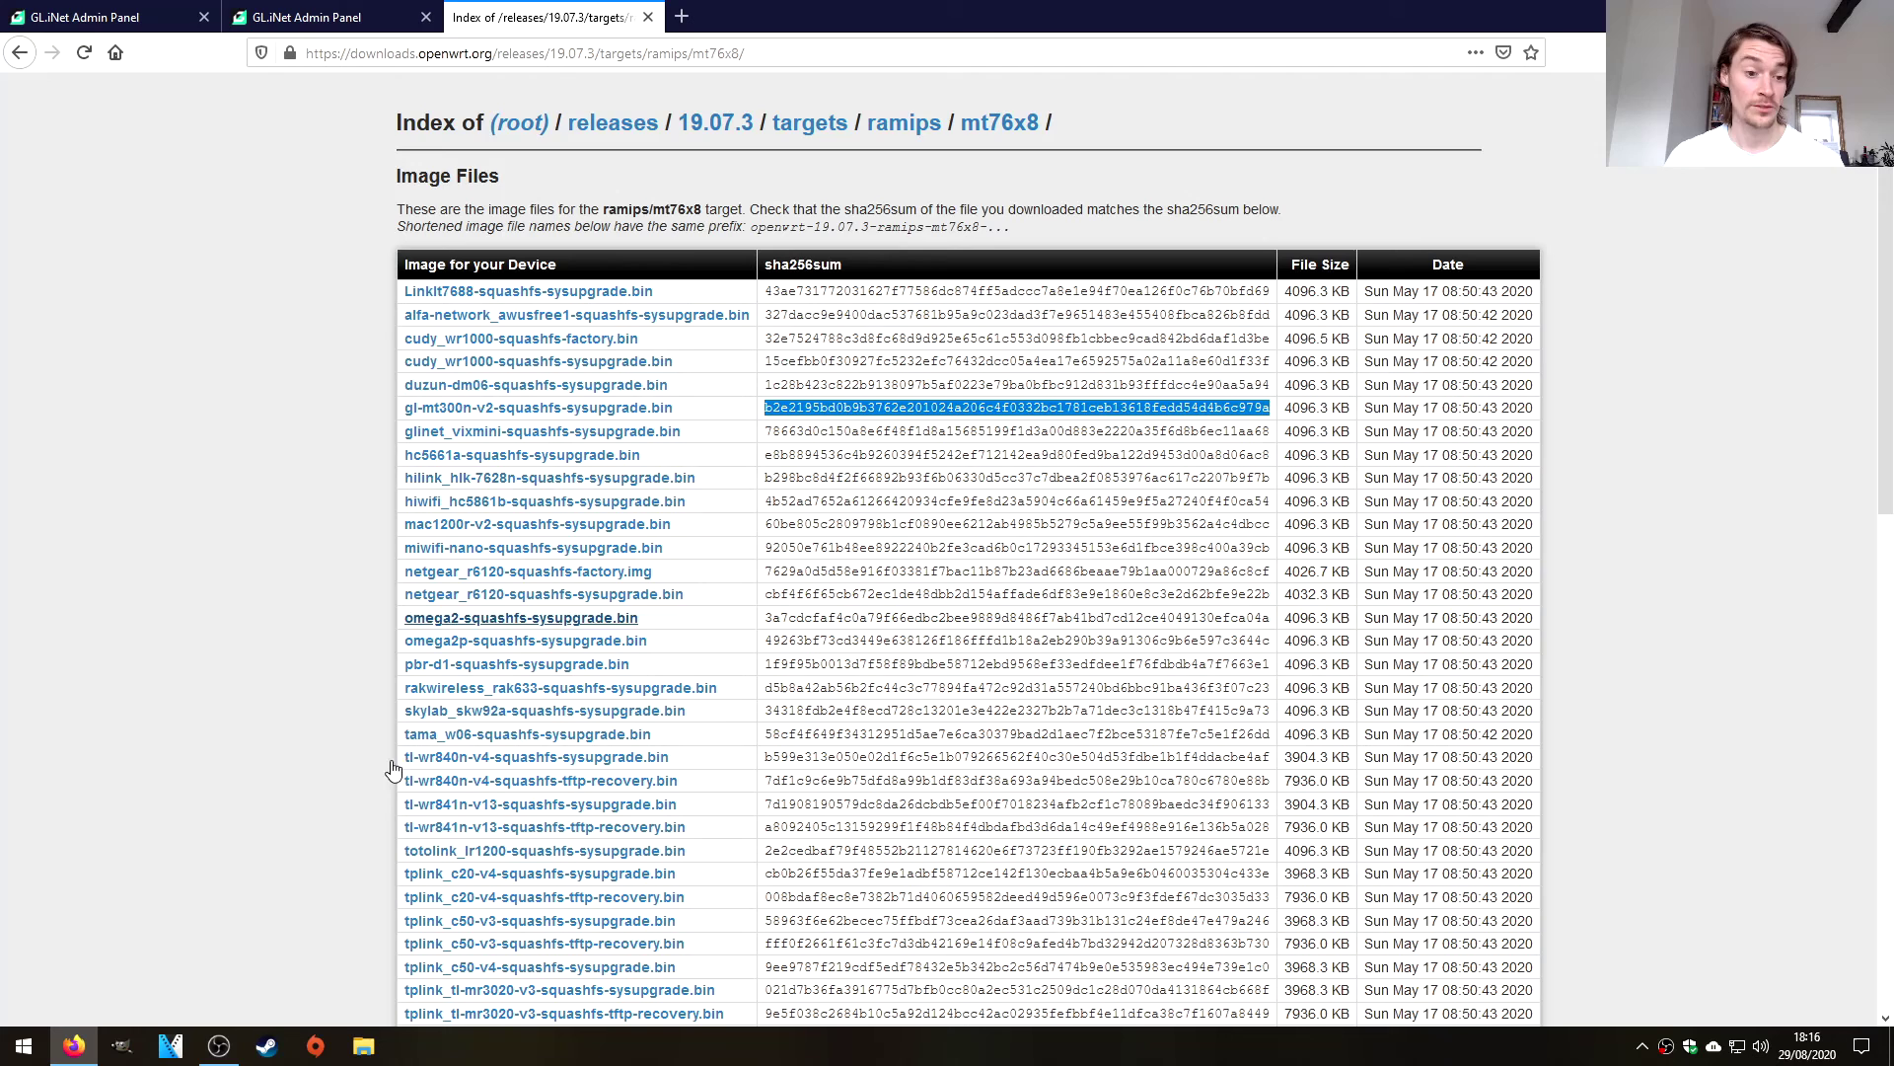
# Paste the copied hash into a new Notepad note and move the window aside.
pyautogui.press('super')
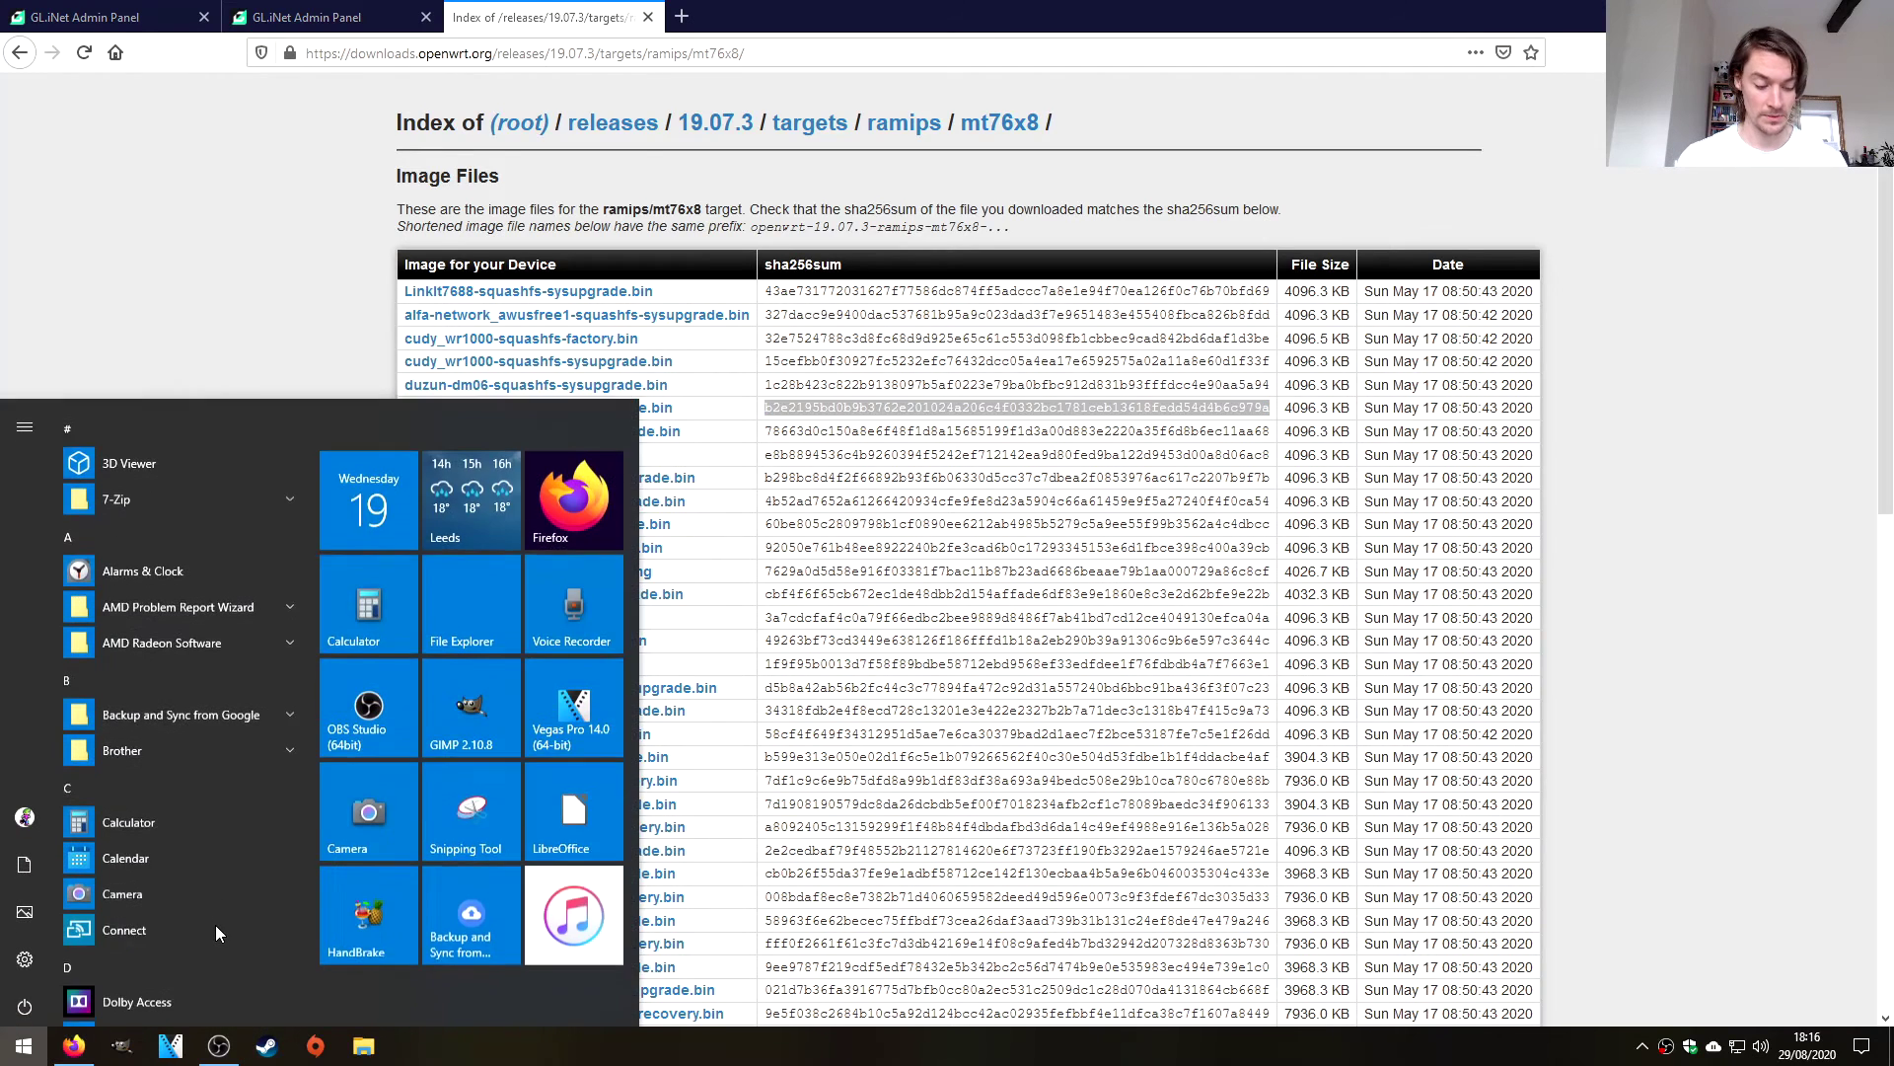
pyautogui.press('super')
pyautogui.press('super')
pyautogui.write('cmd')
pyautogui.press('BackSpace')
pyautogui.press('BackSpace')
pyautogui.press('BackSpace')
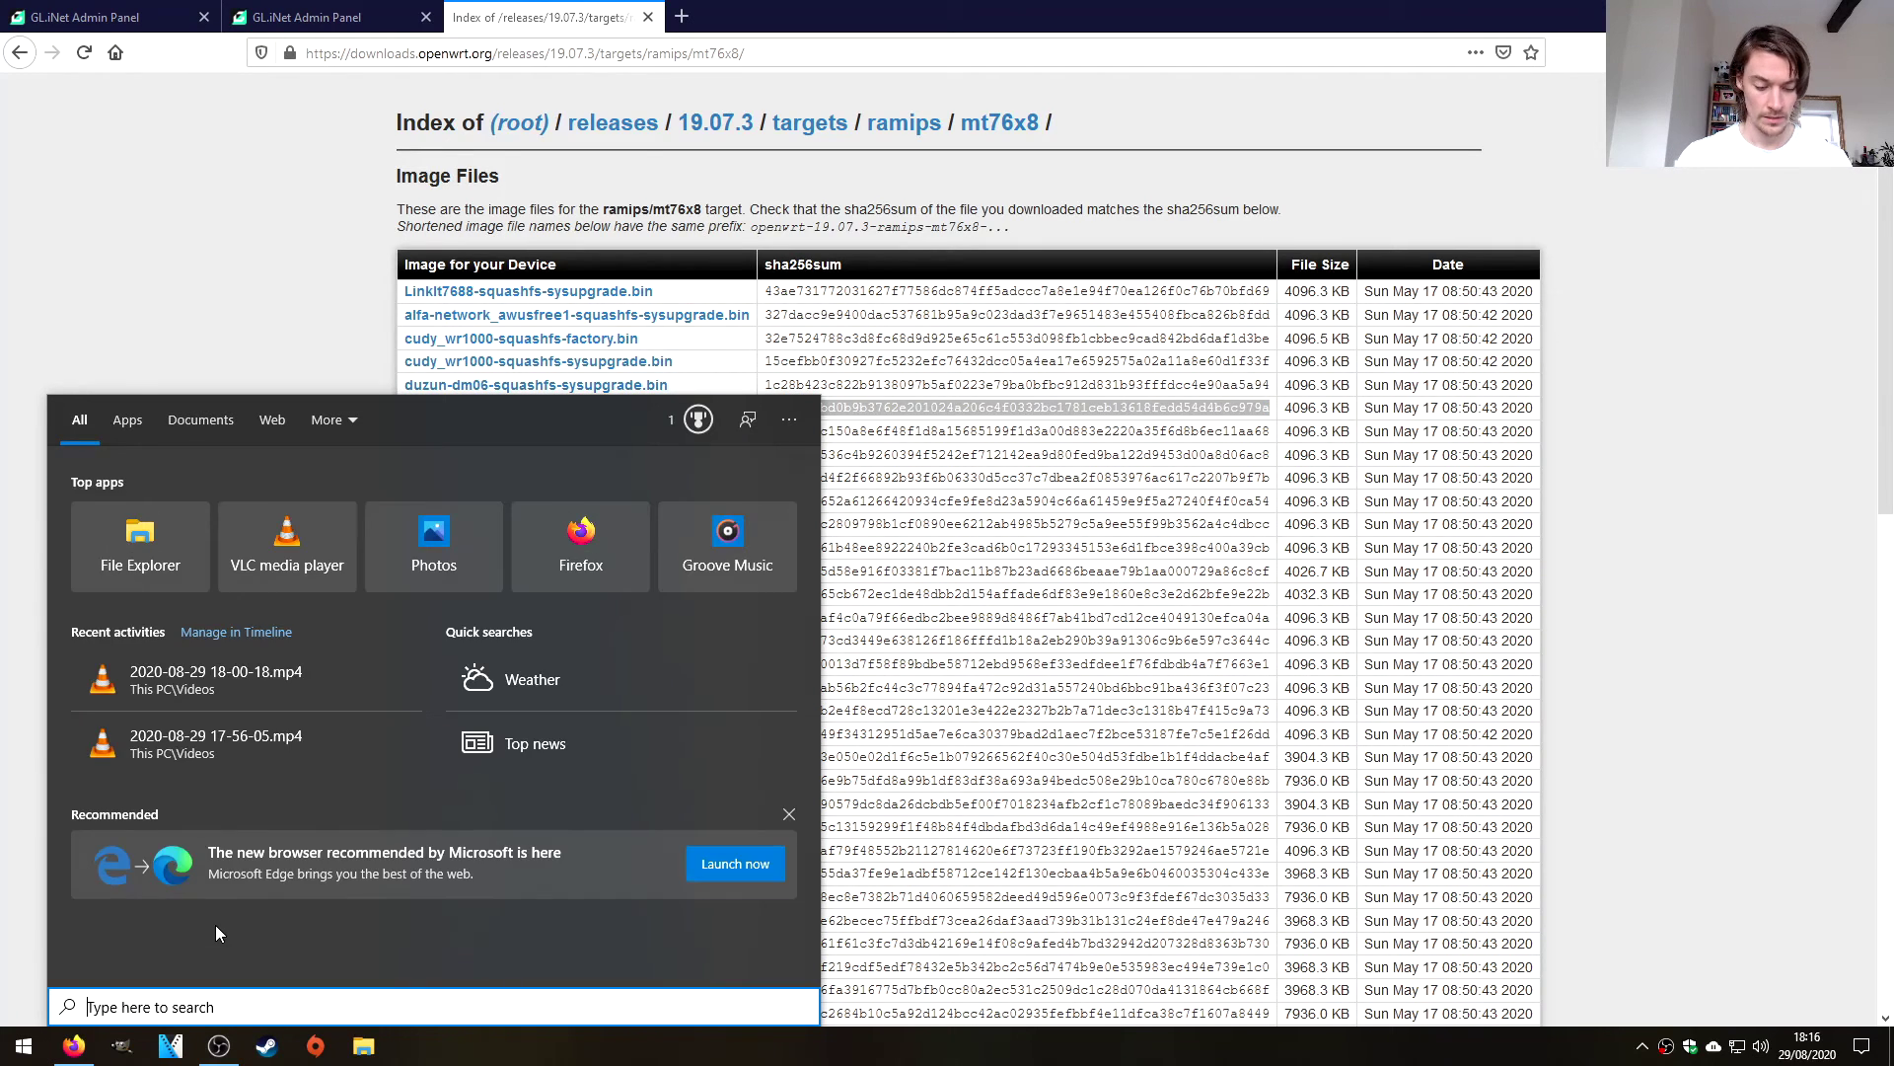
pyautogui.write('notepad')
pyautogui.press('Return')
pyautogui.hotkey('ctrl', 'v')
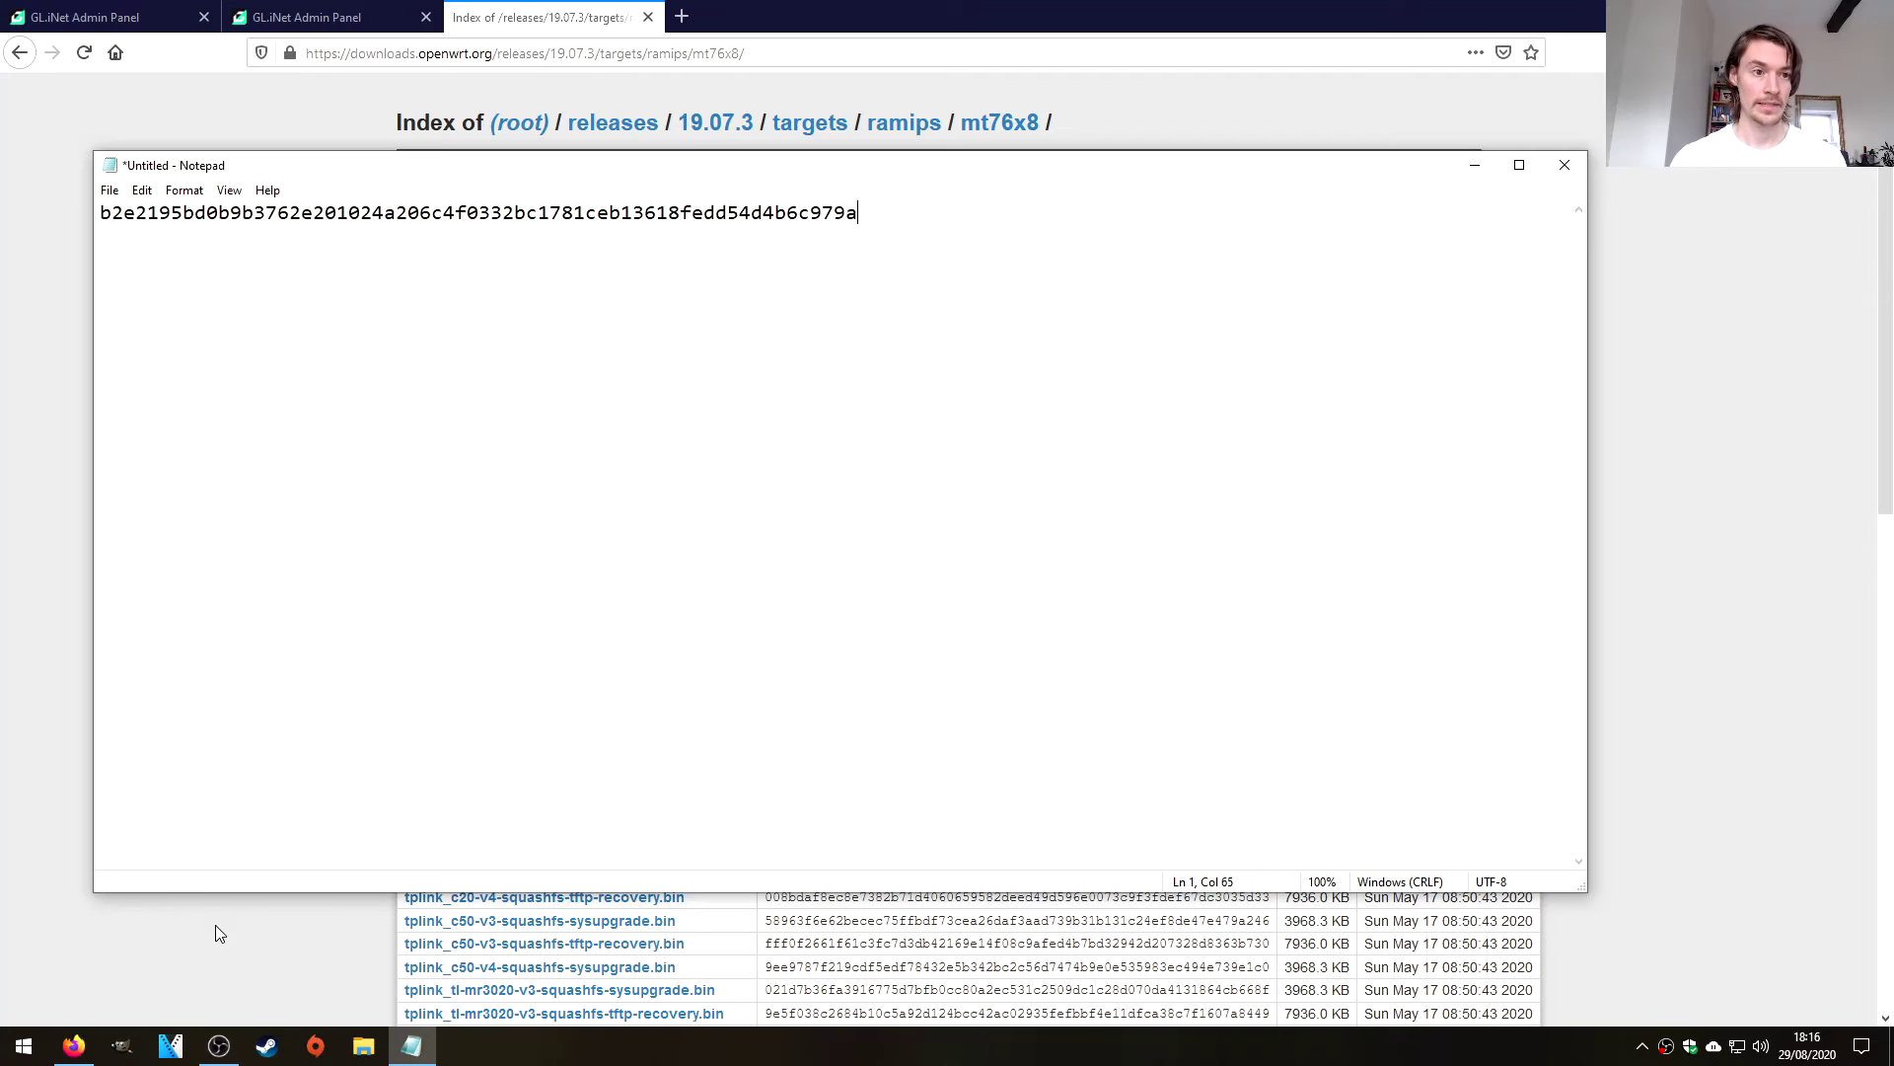
pyautogui.moveTo(410, 172); pyautogui.dragTo(771, 237)
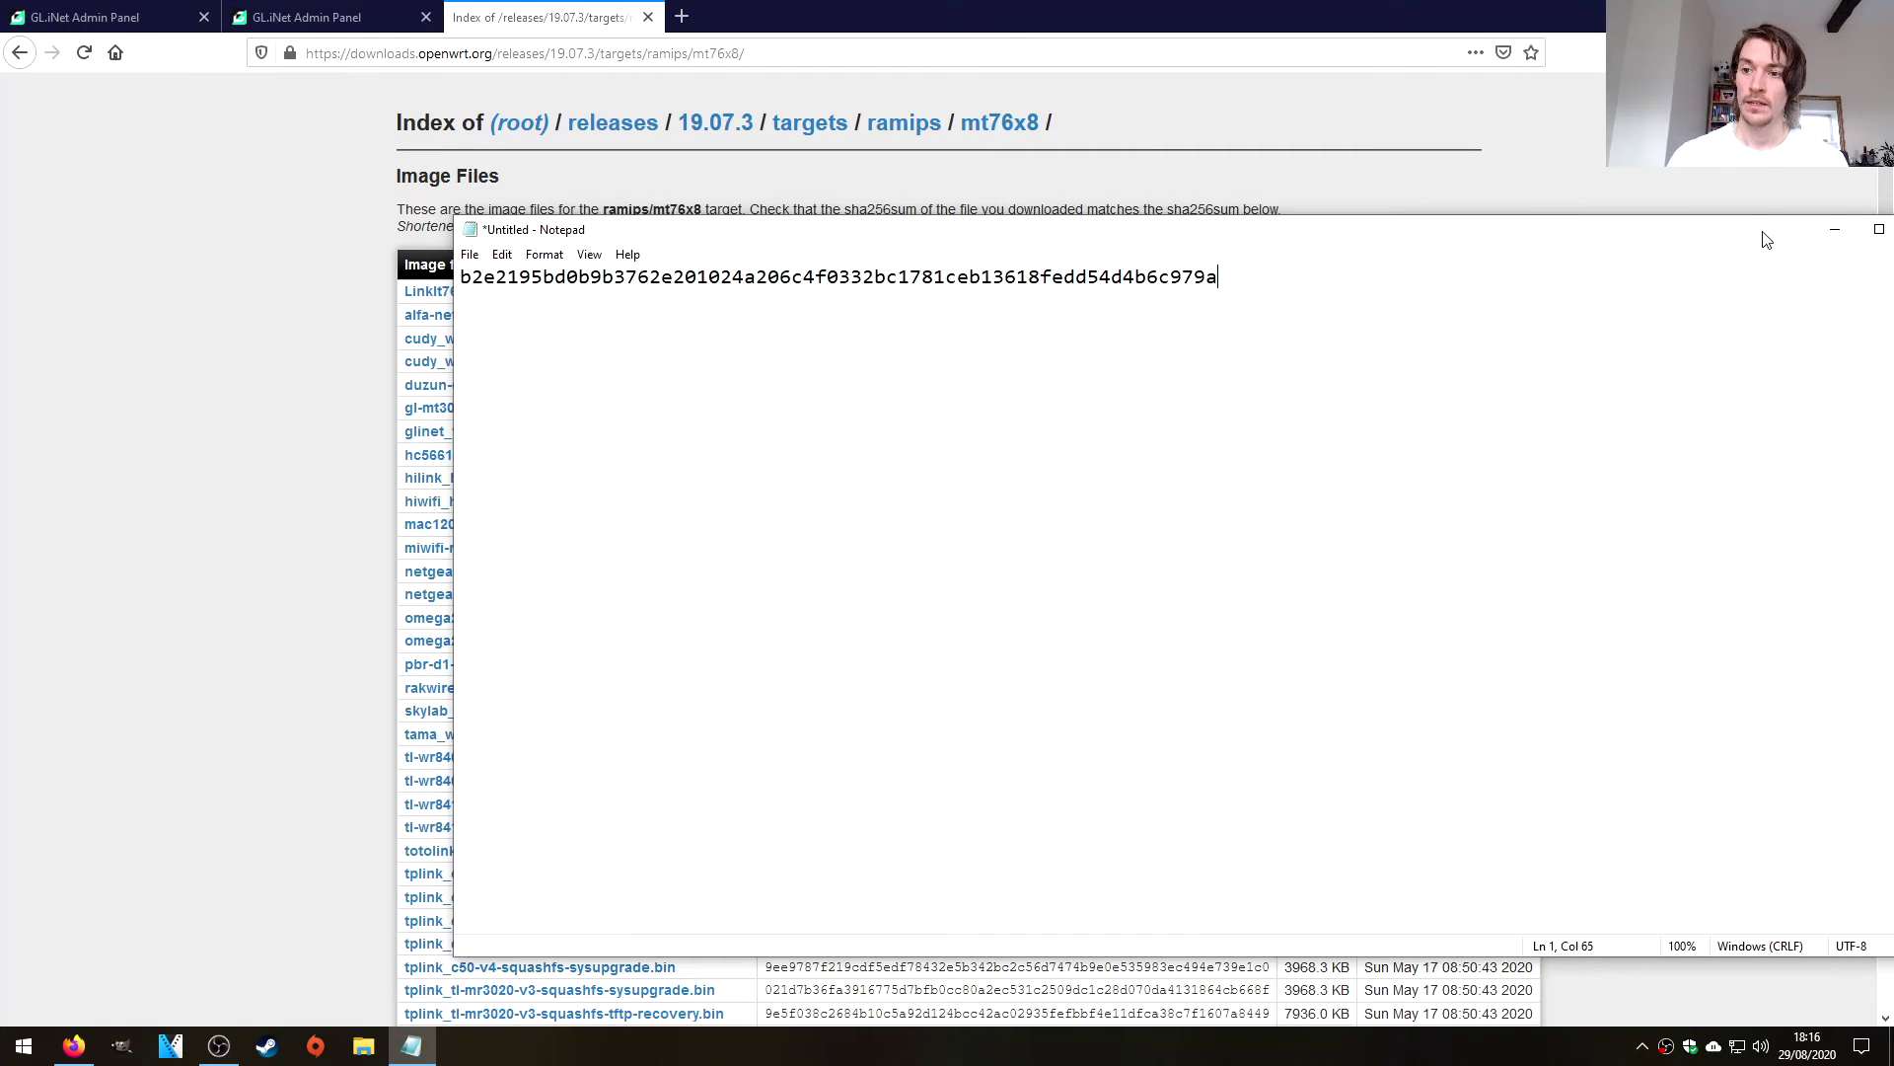
# Minimize the note and launch Windows PowerShell from the Run box.
pyautogui.click(1827, 234)
pyautogui.press('super+r')
pyautogui.write('po')
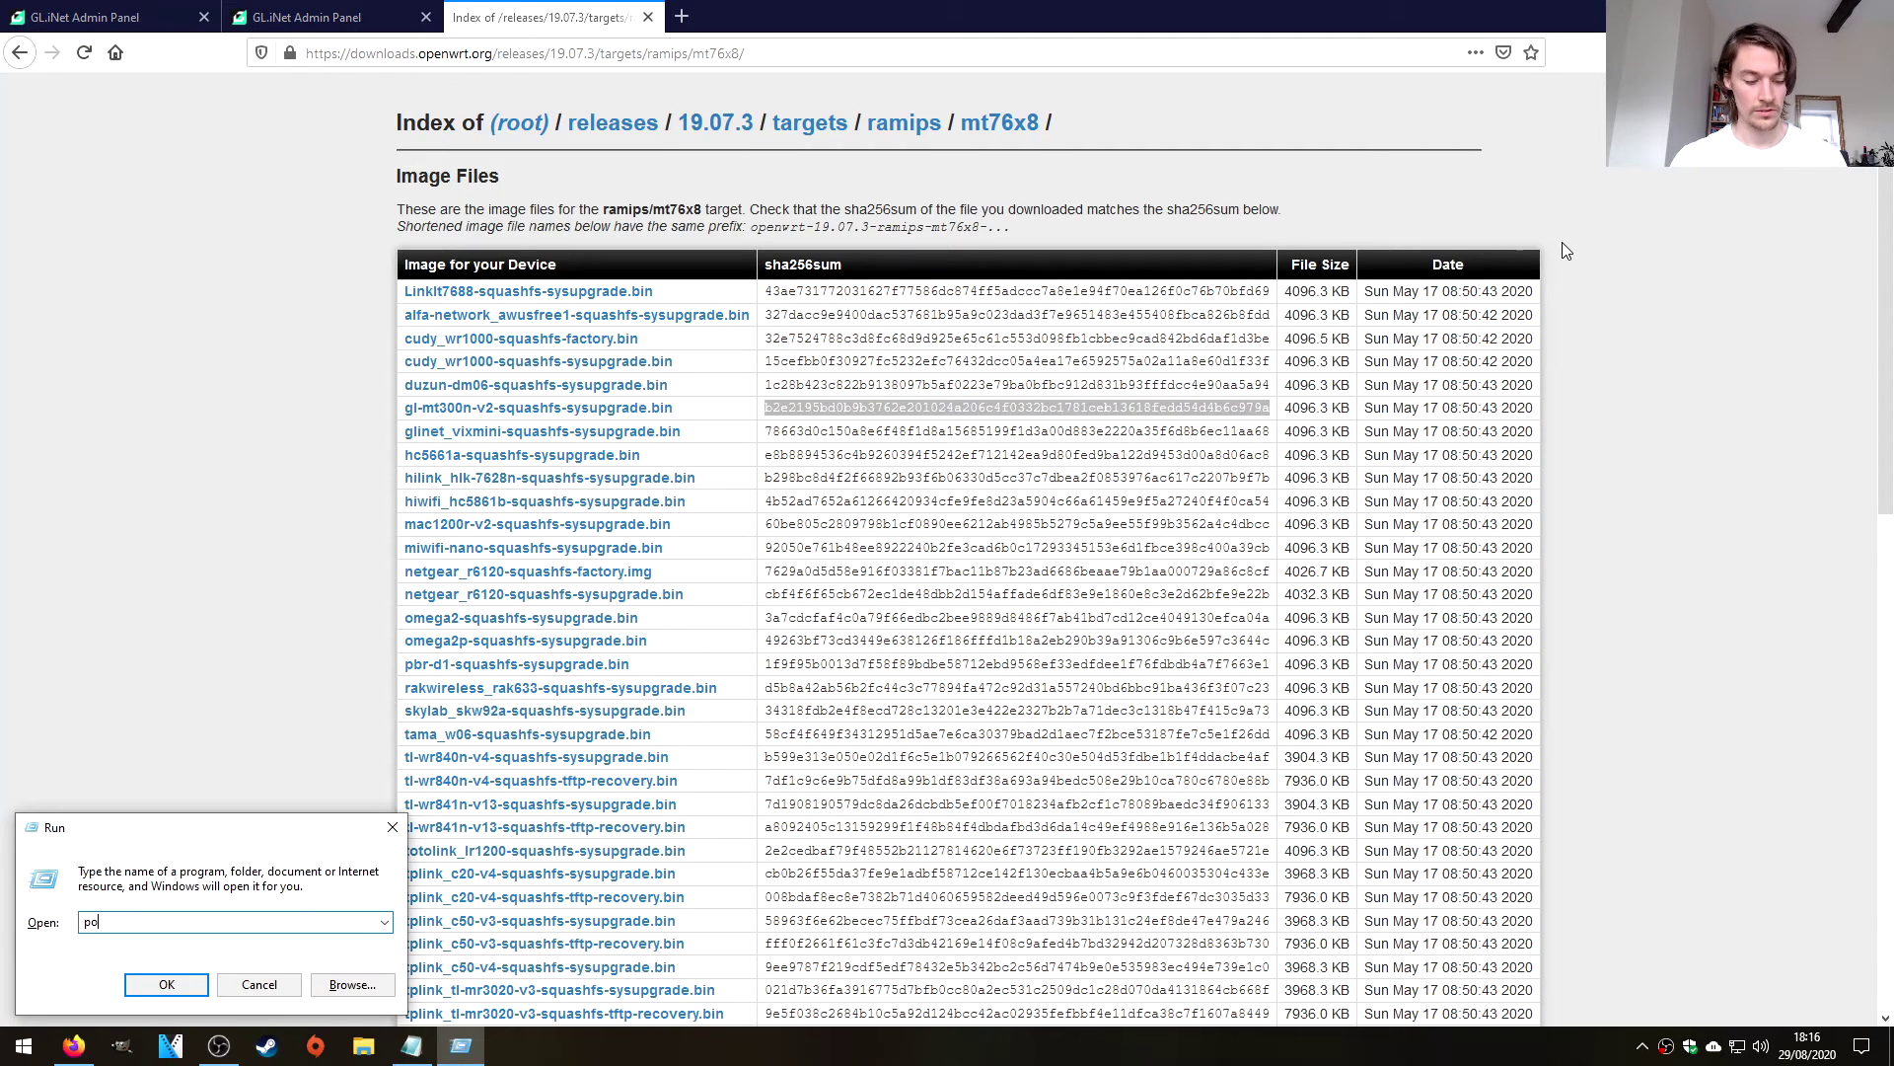
pyautogui.write('wershell')
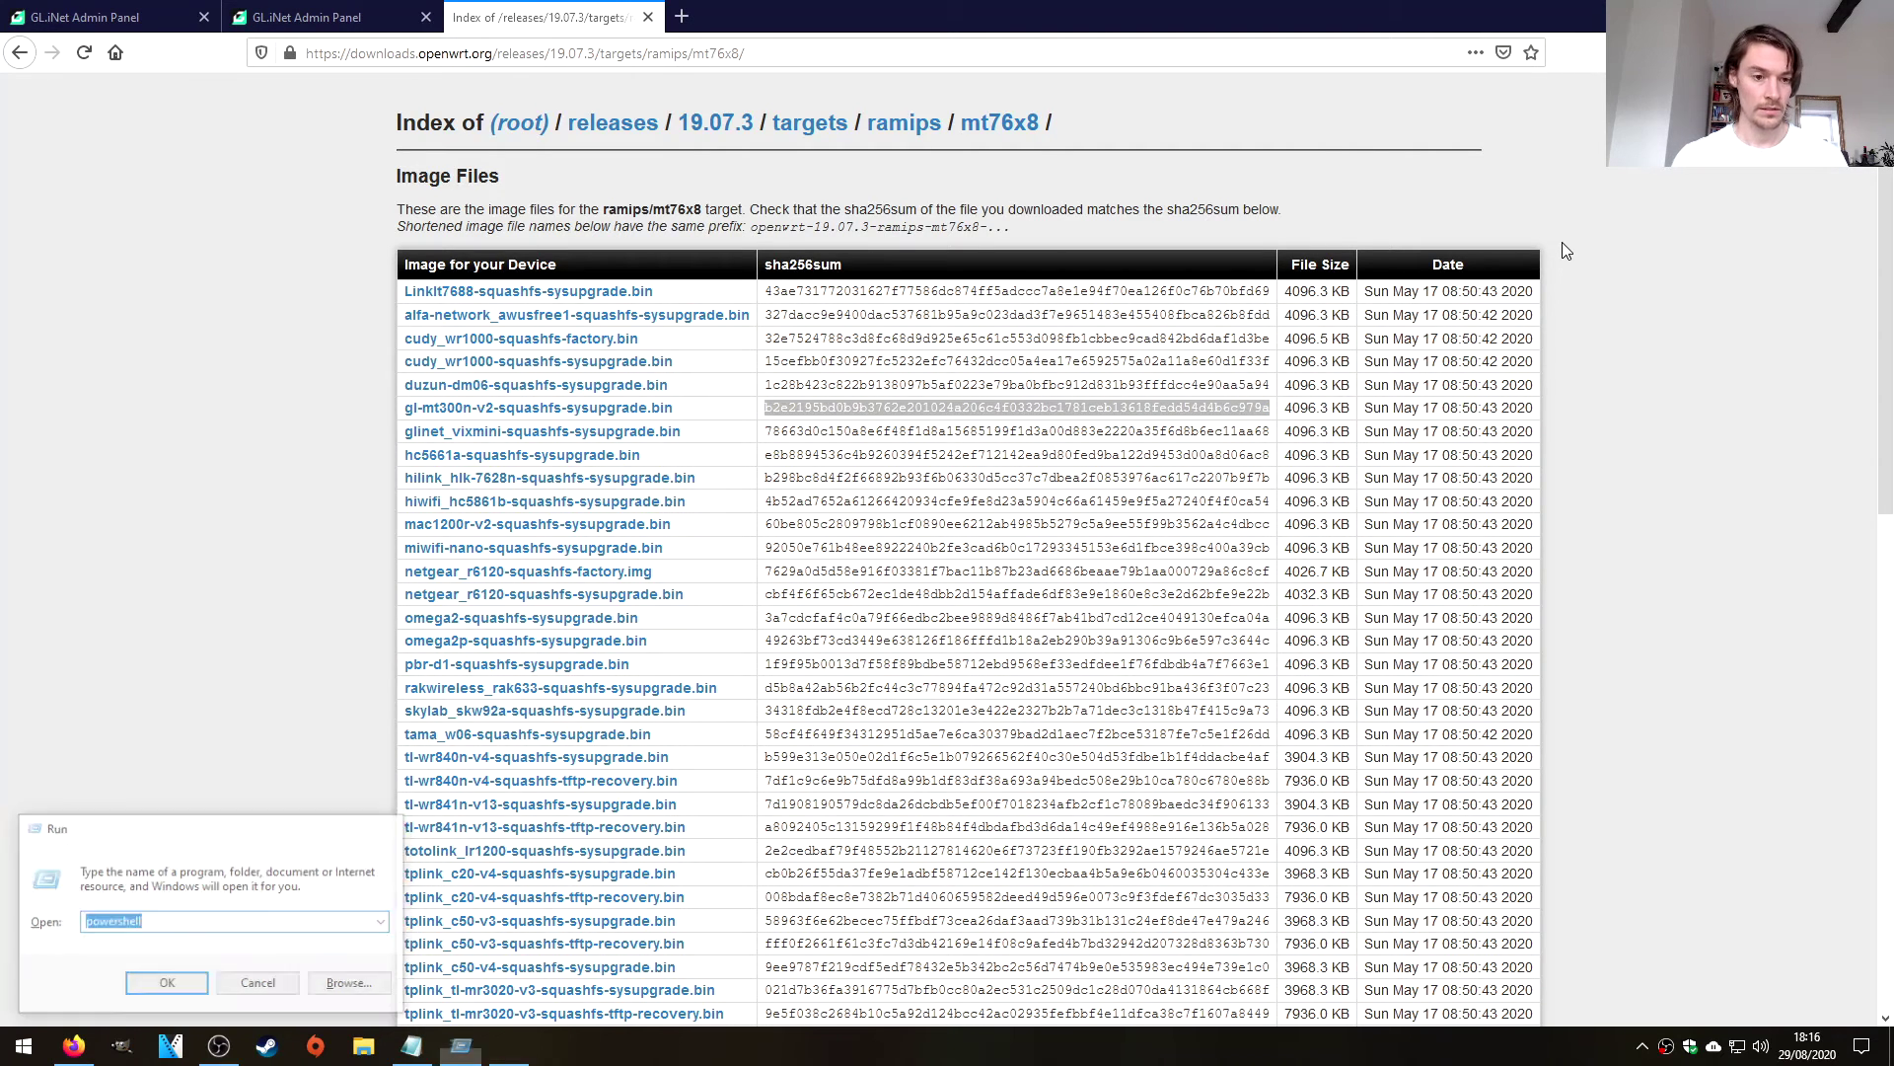
pyautogui.press('Return')
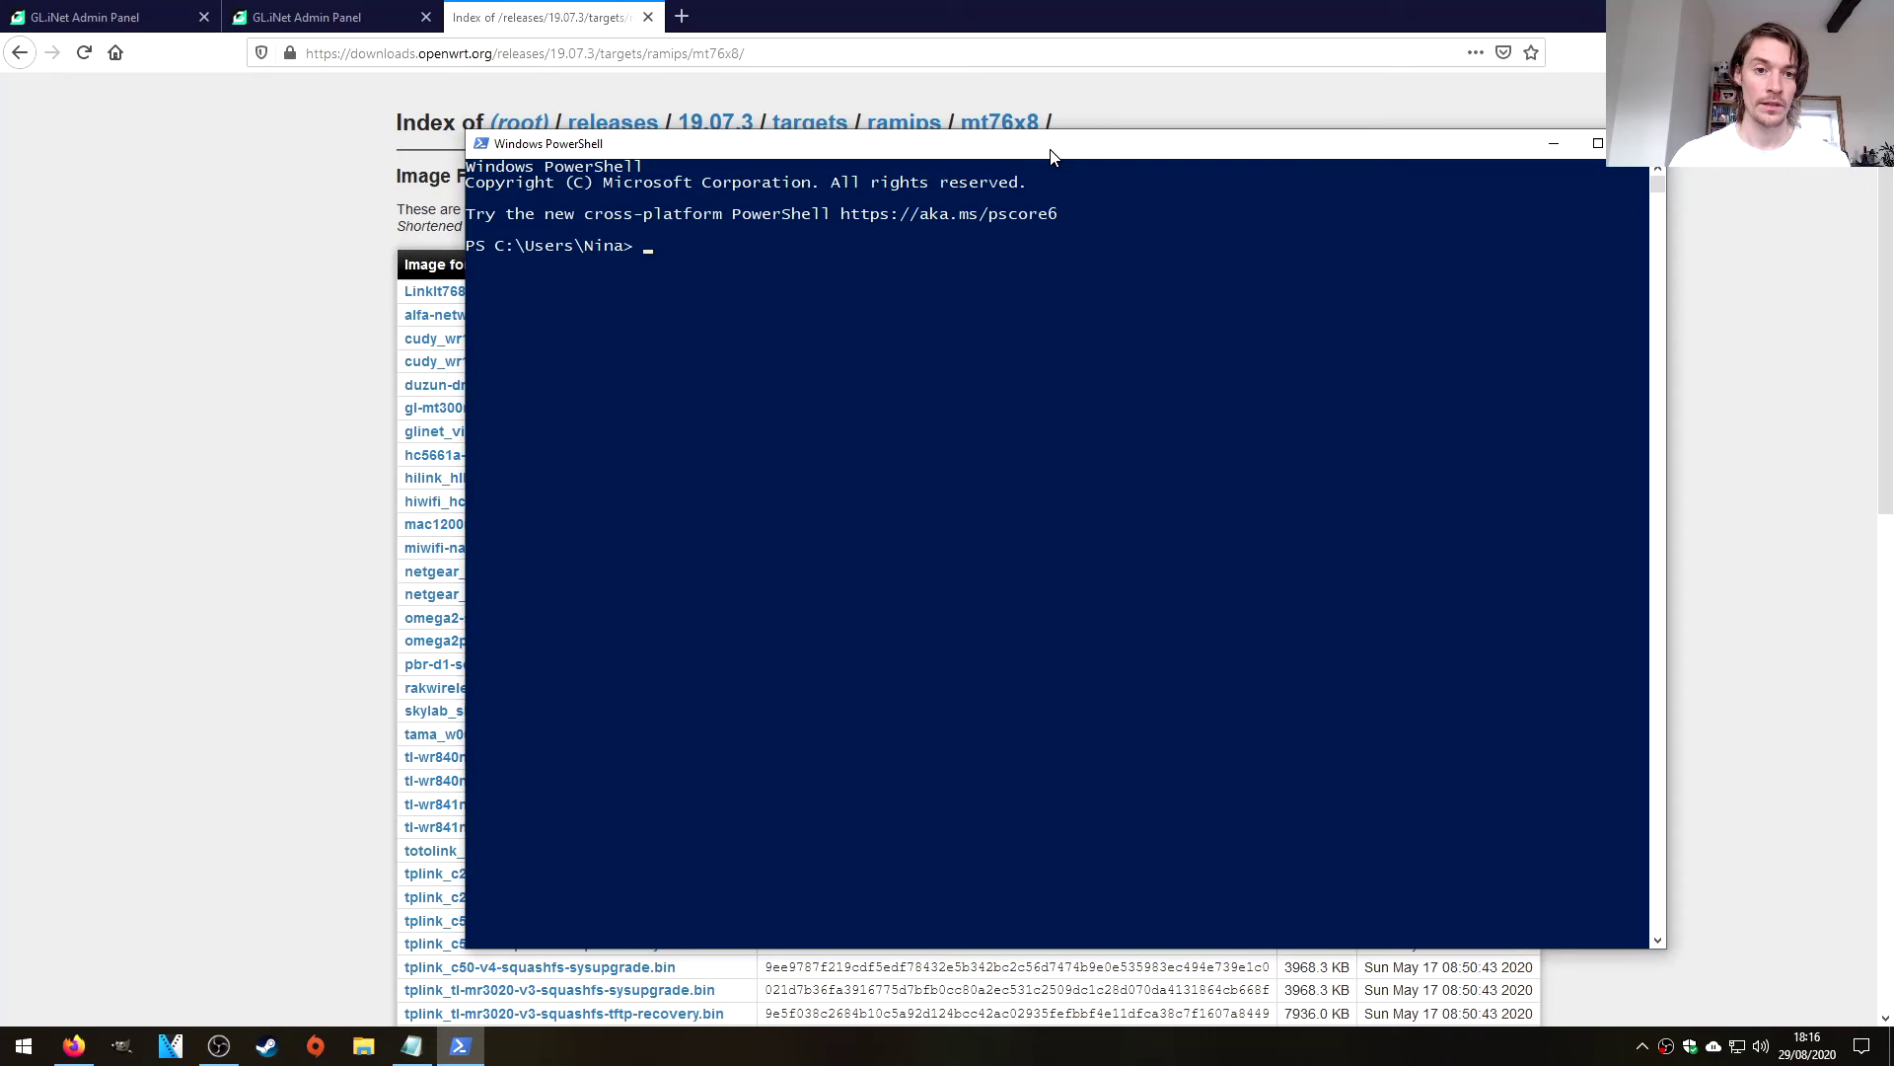
# Try 'cd /Downloads', then rerun the failed line as a # comment.
pyautogui.moveTo(1054, 156); pyautogui.dragTo(1056, 156)
pyautogui.write('sha')
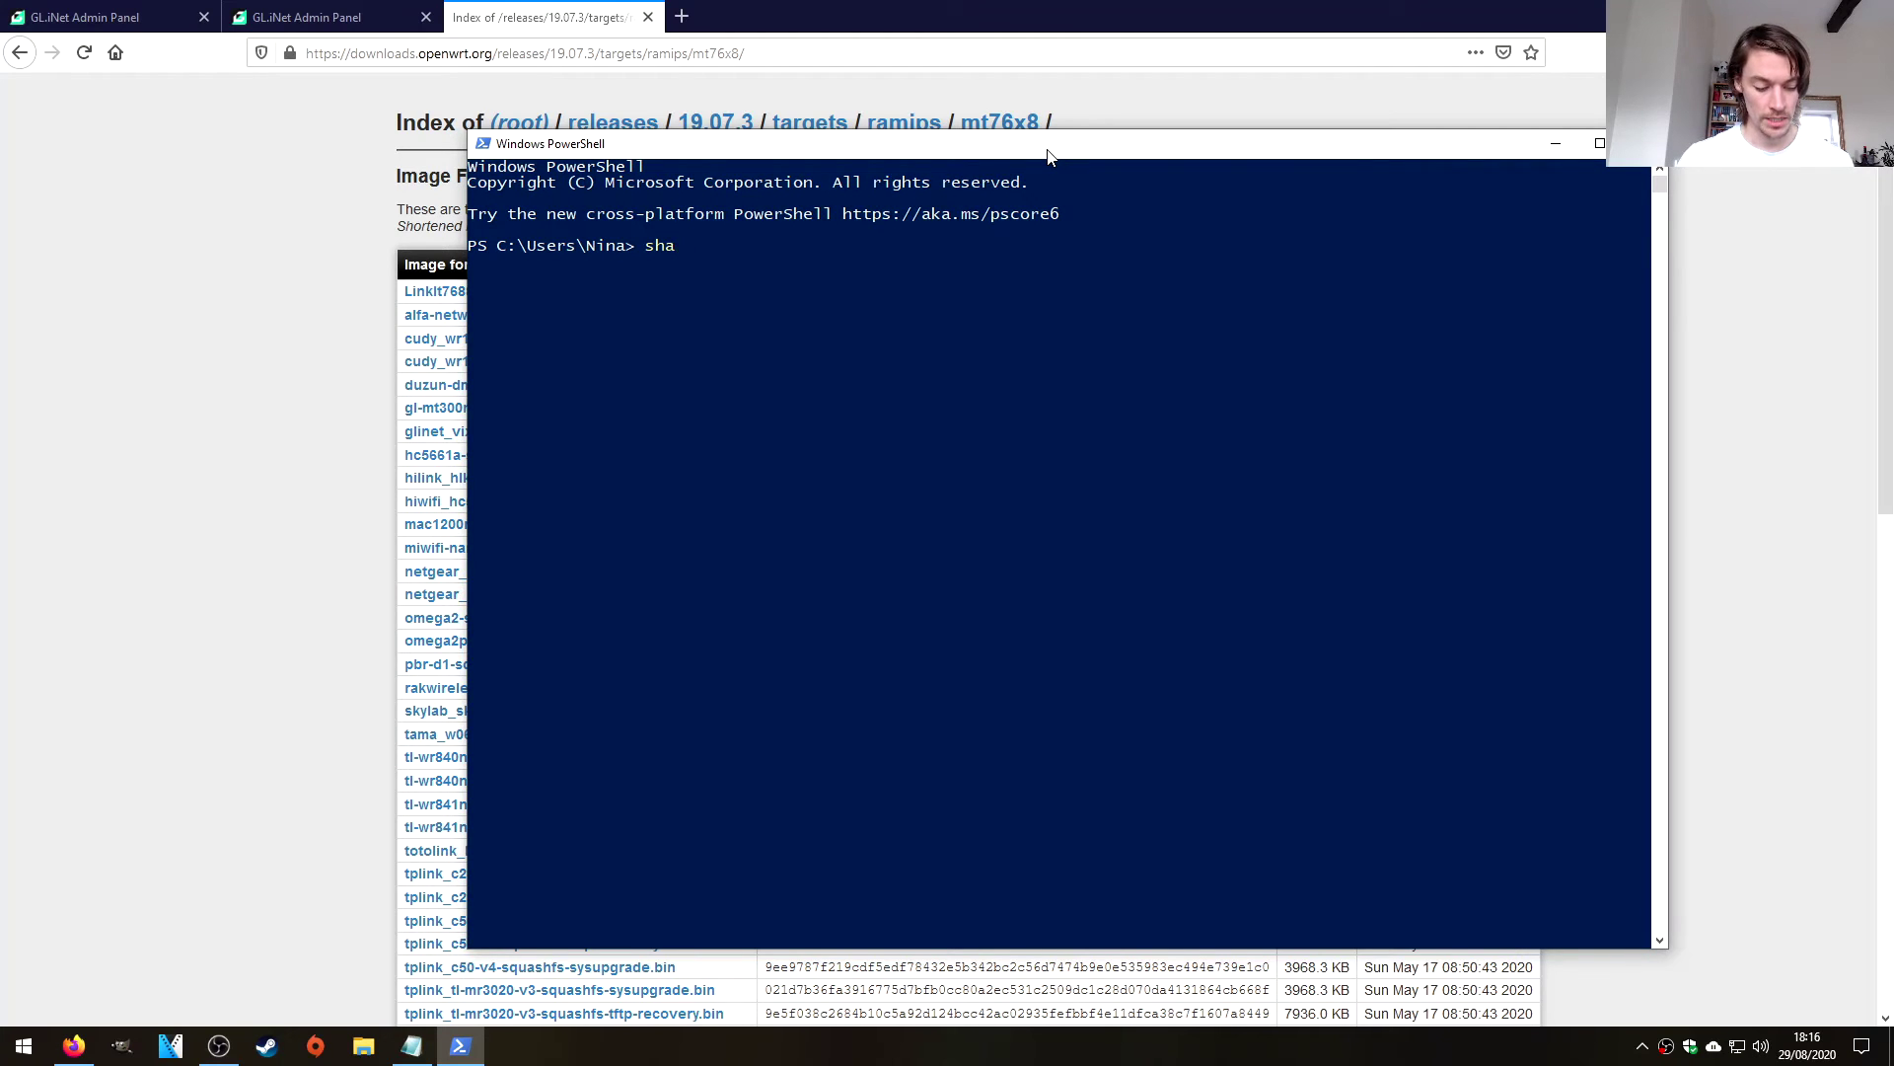
pyautogui.write('256sum')
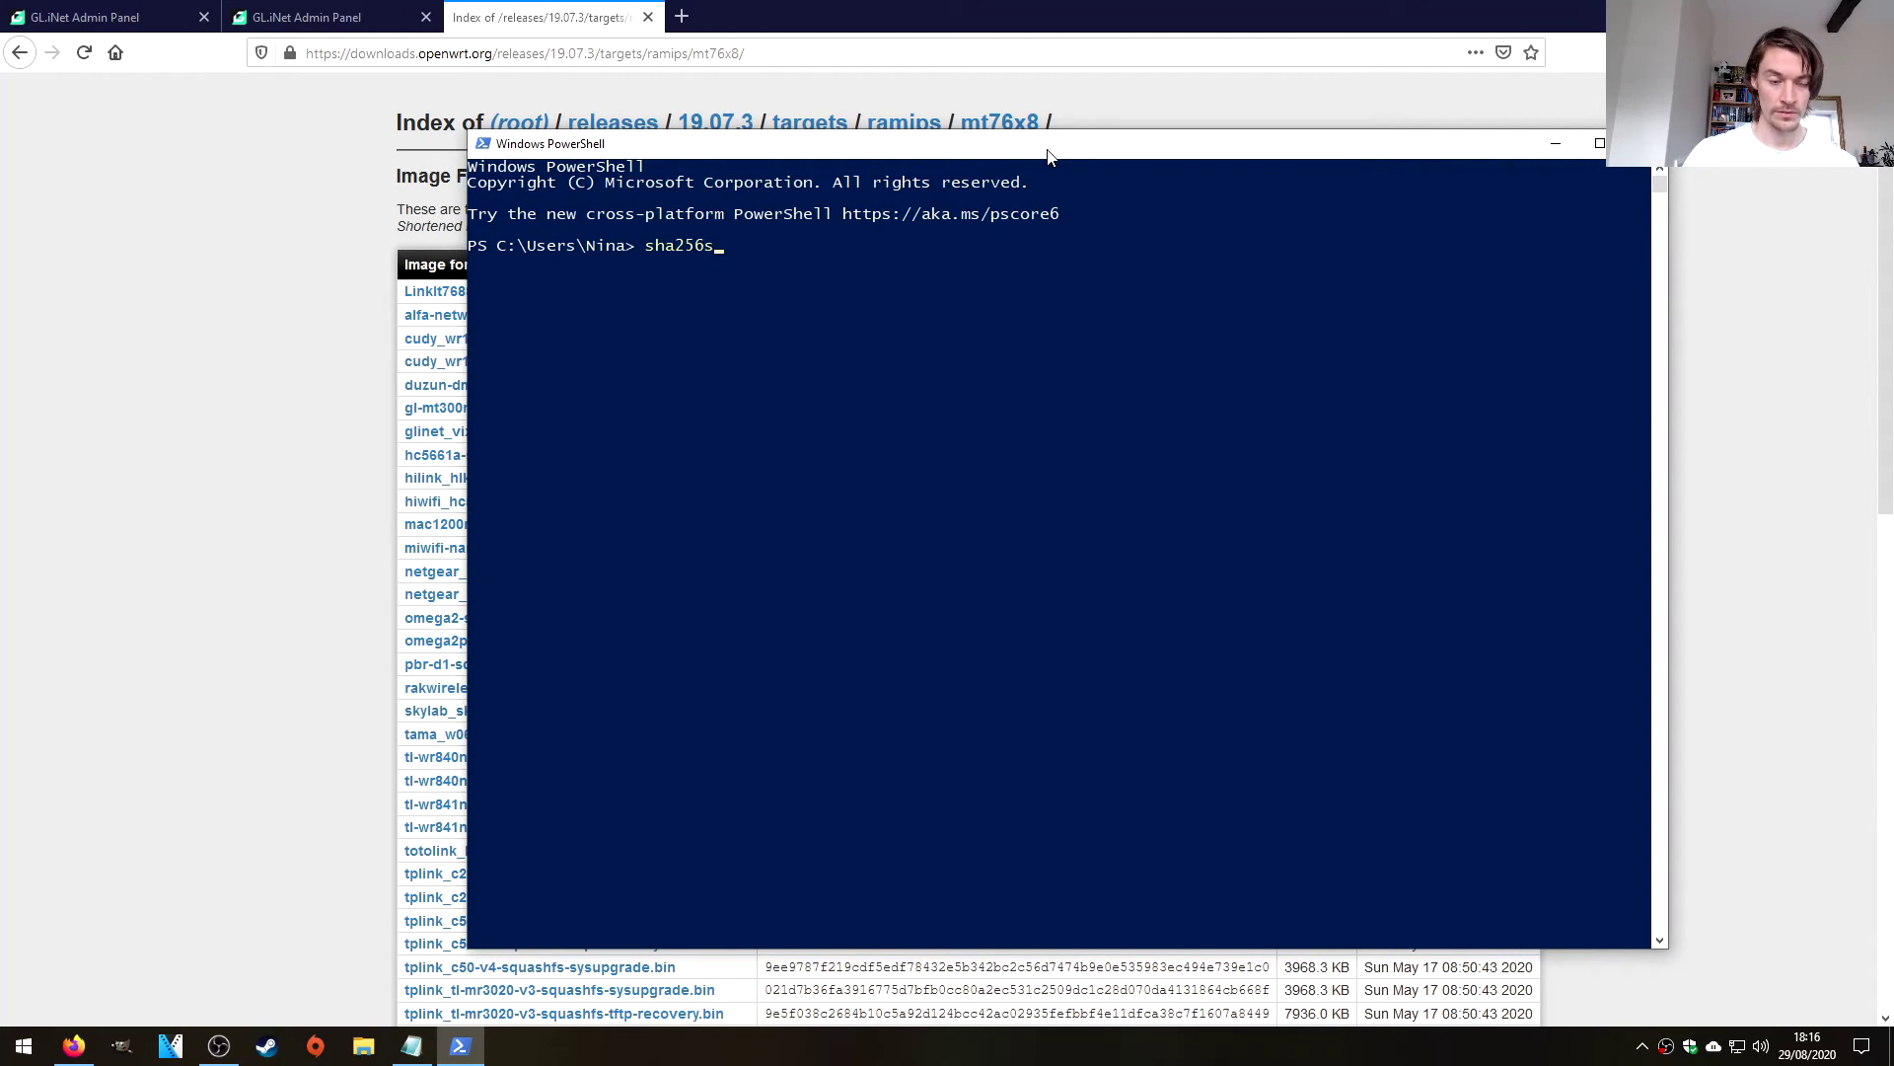
pyautogui.press('BackSpace')
pyautogui.press('BackSpace')
pyautogui.press('BackSpace')
pyautogui.press('BackSpace')
pyautogui.press('BackSpace')
pyautogui.press('BackSpace')
pyautogui.press('BackSpace')
pyautogui.press('BackSpace')
pyautogui.press('BackSpace')
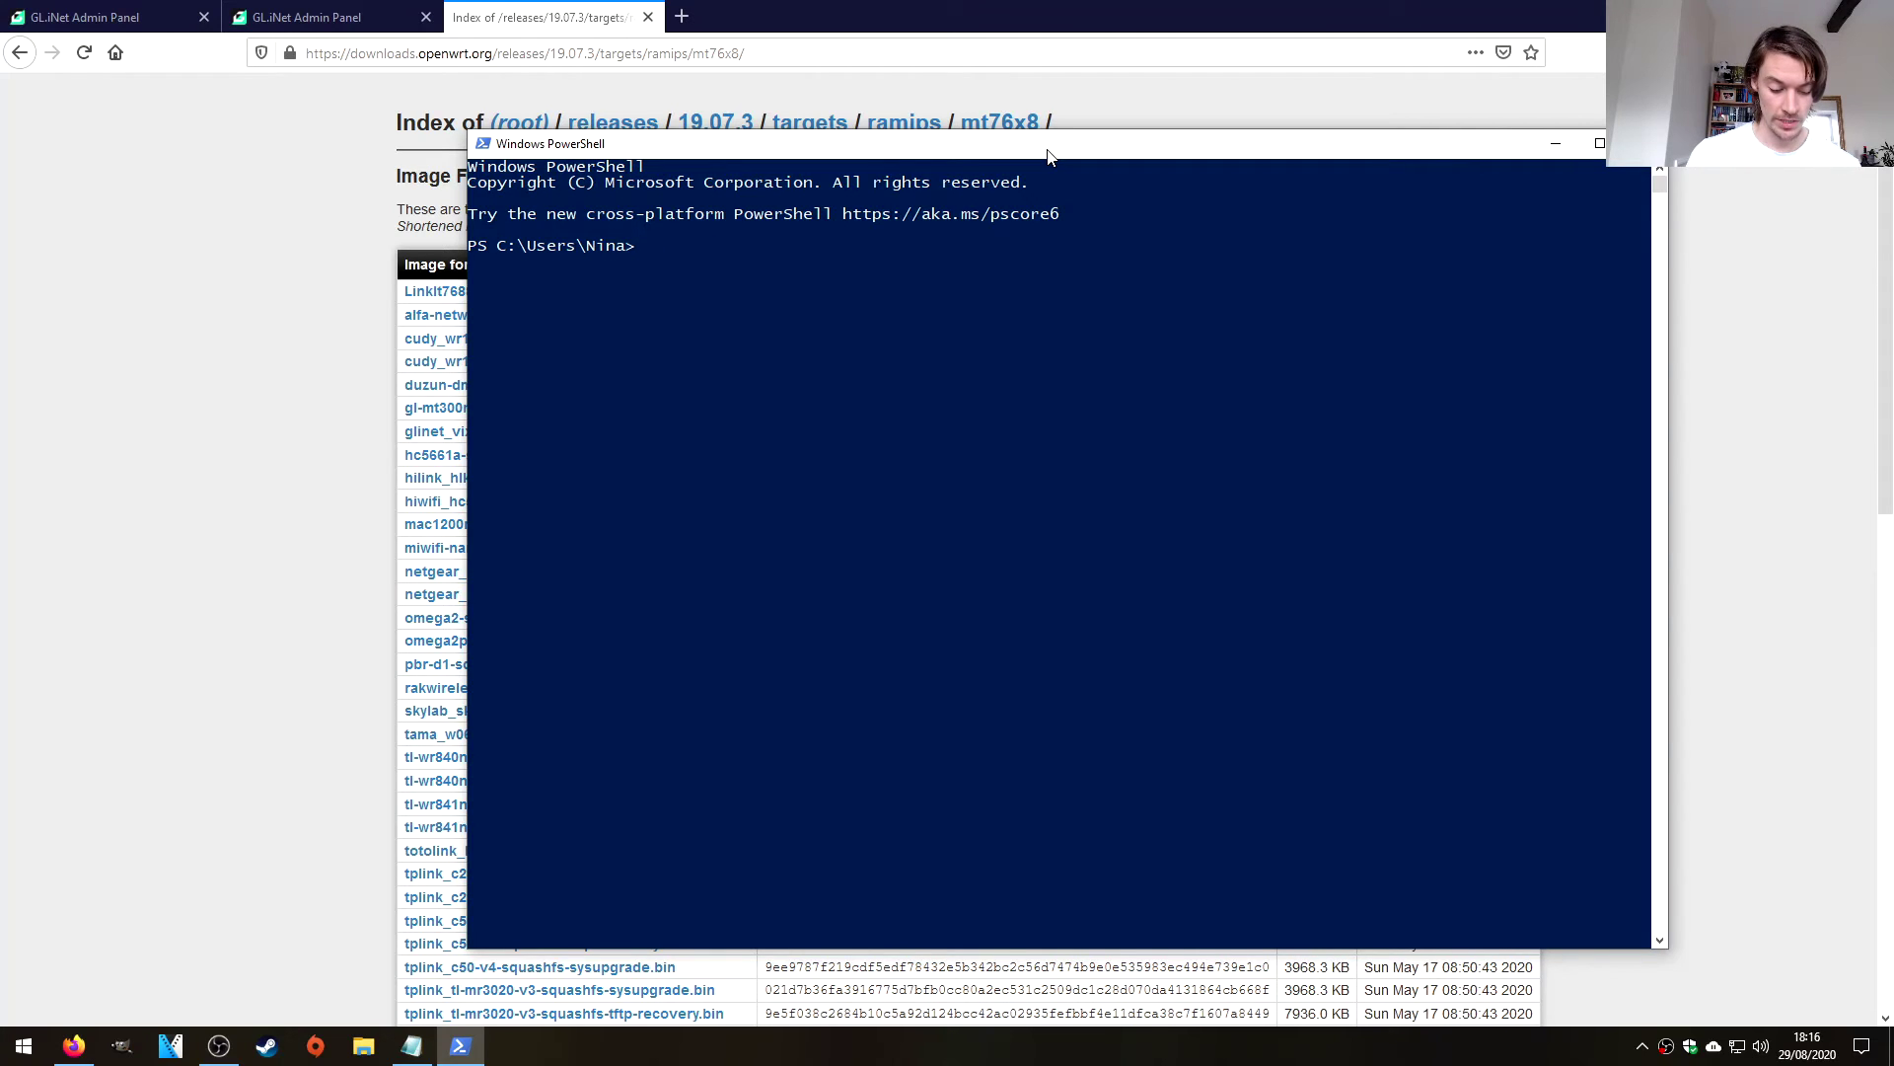
pyautogui.write('cd /')
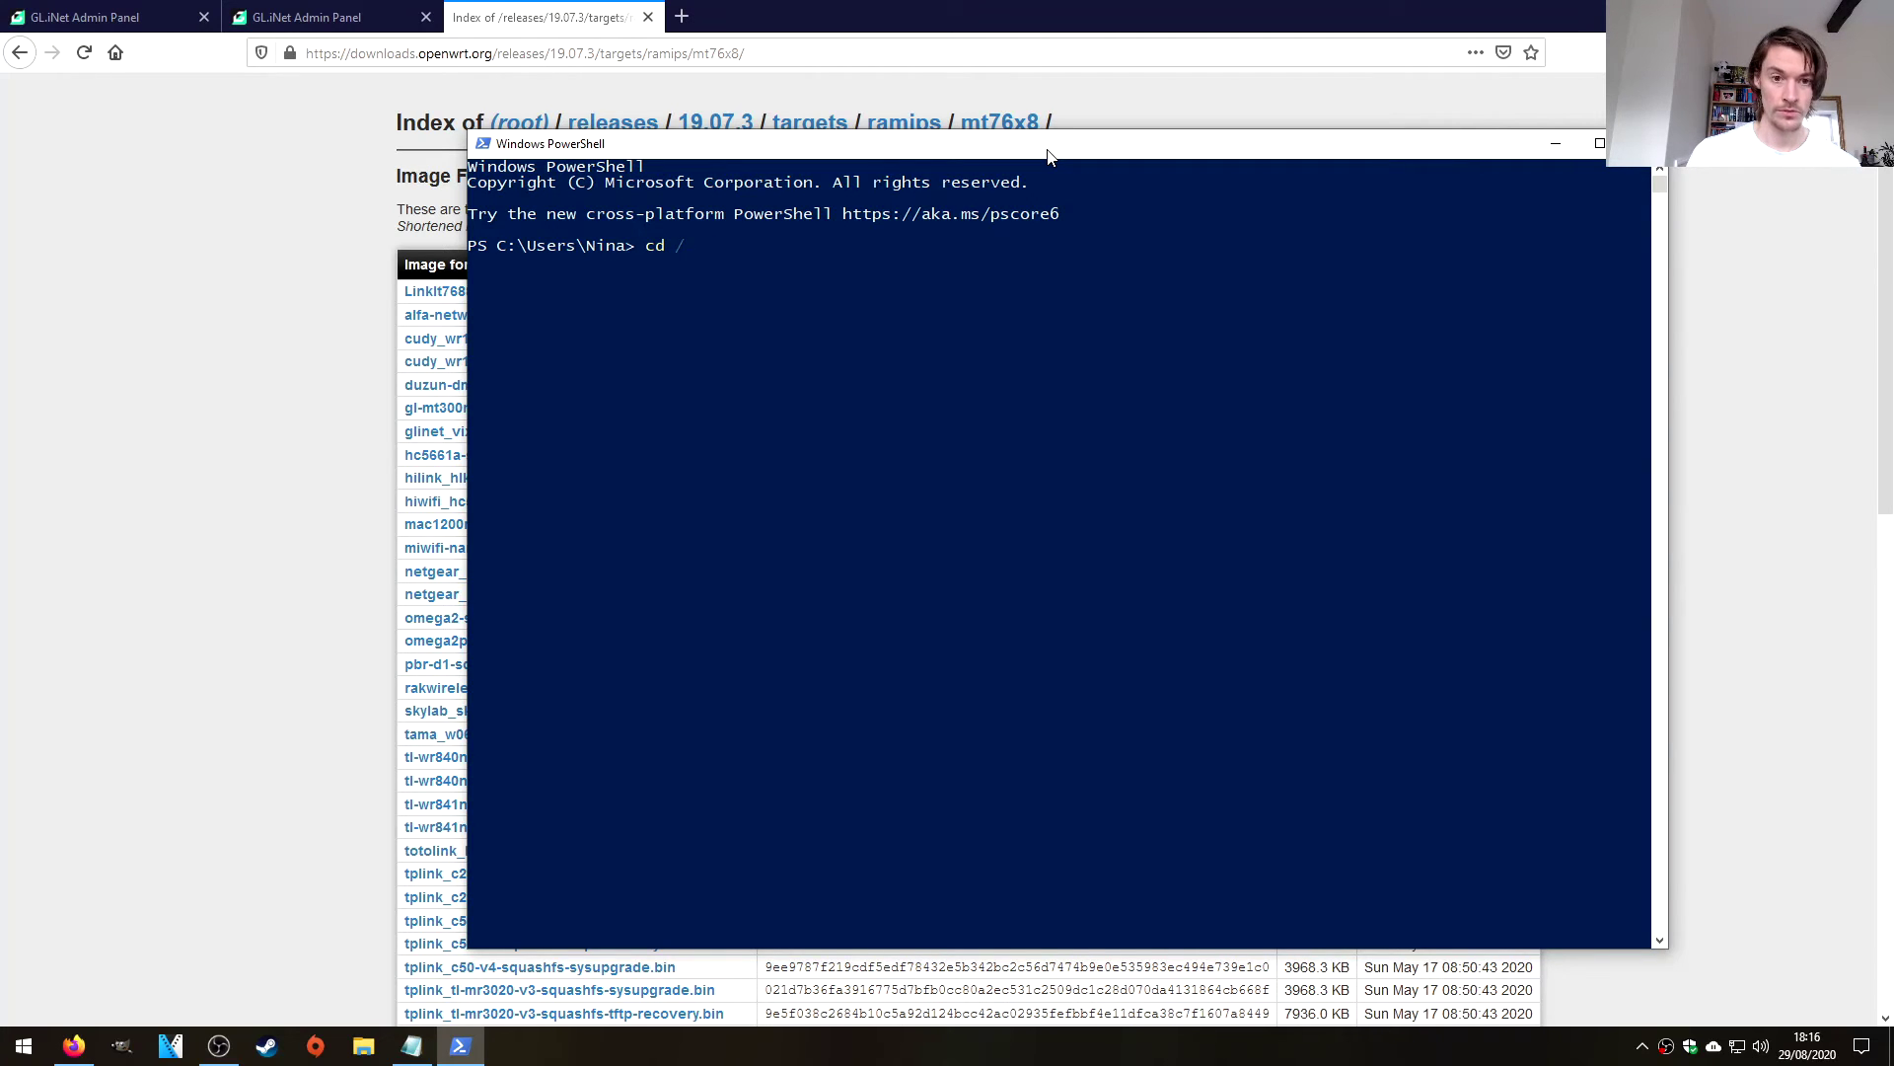
pyautogui.write('Downloads')
pyautogui.press('Return')
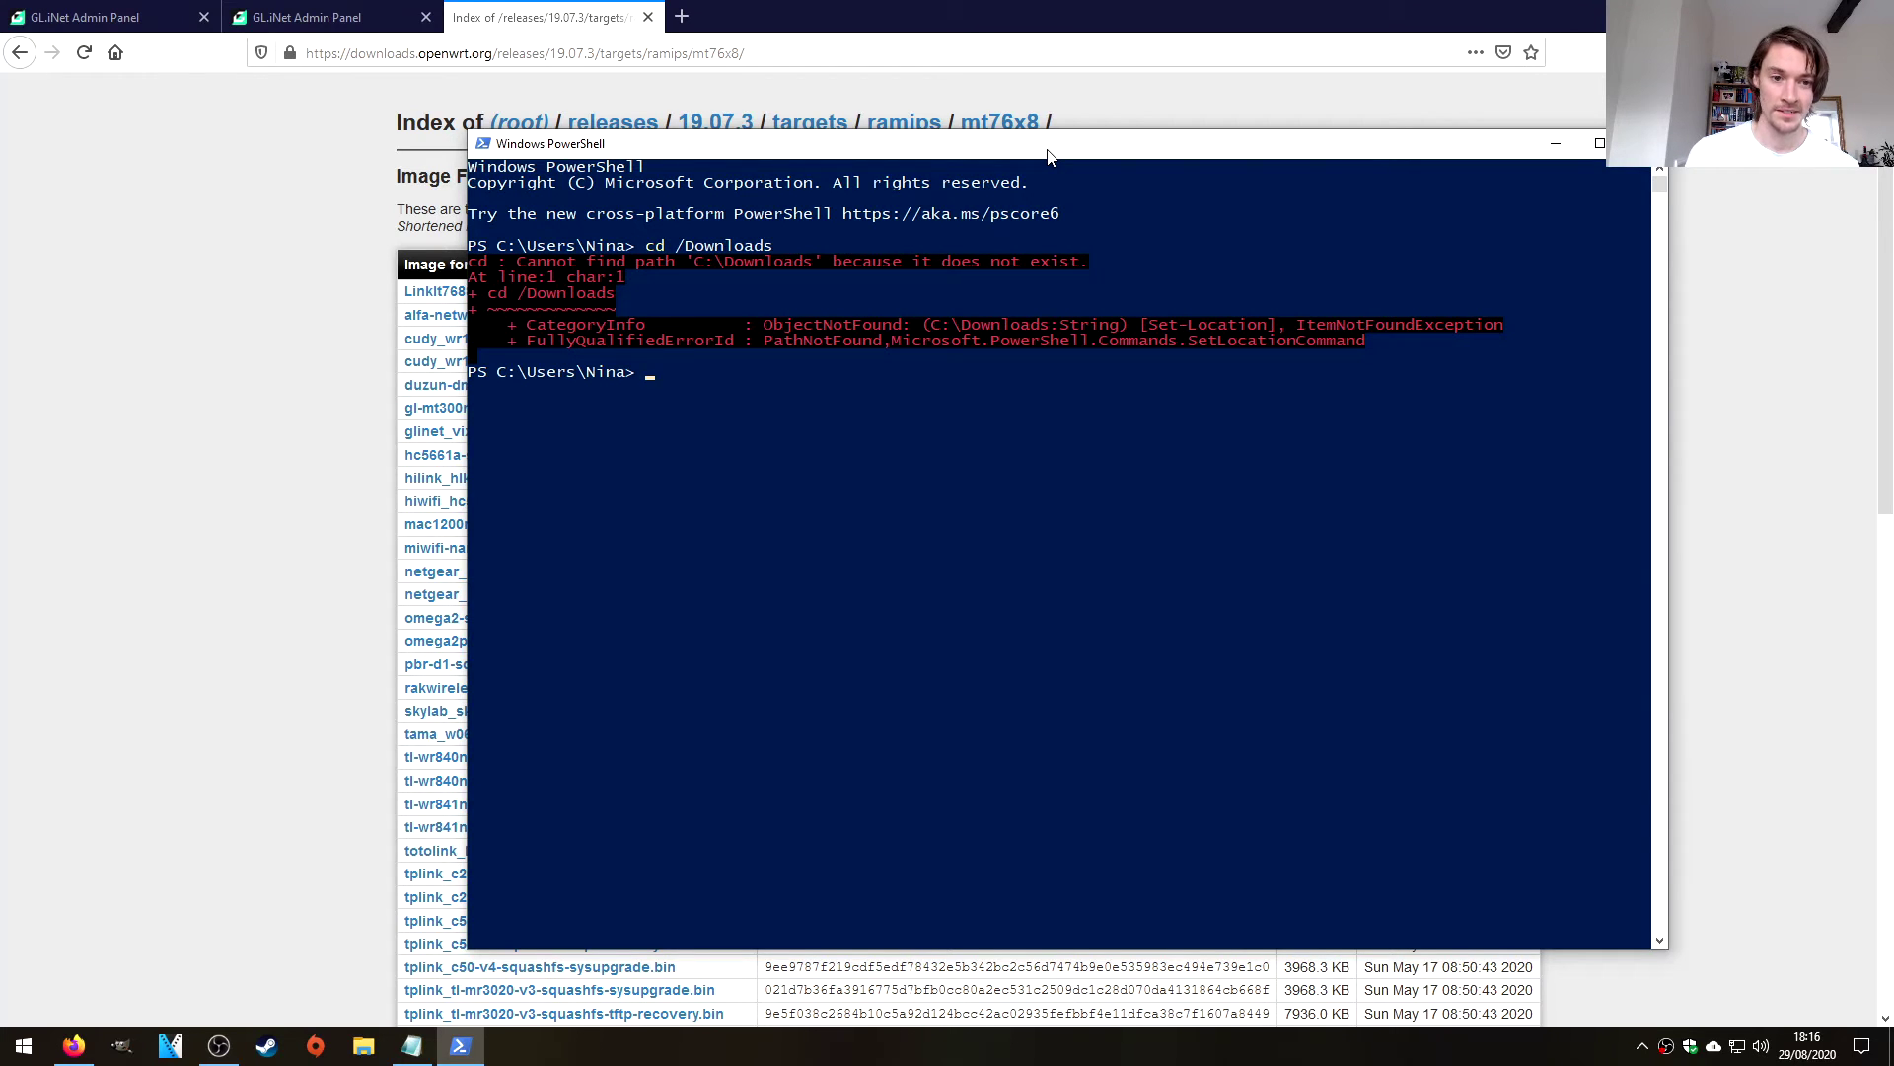
pyautogui.press('Up')
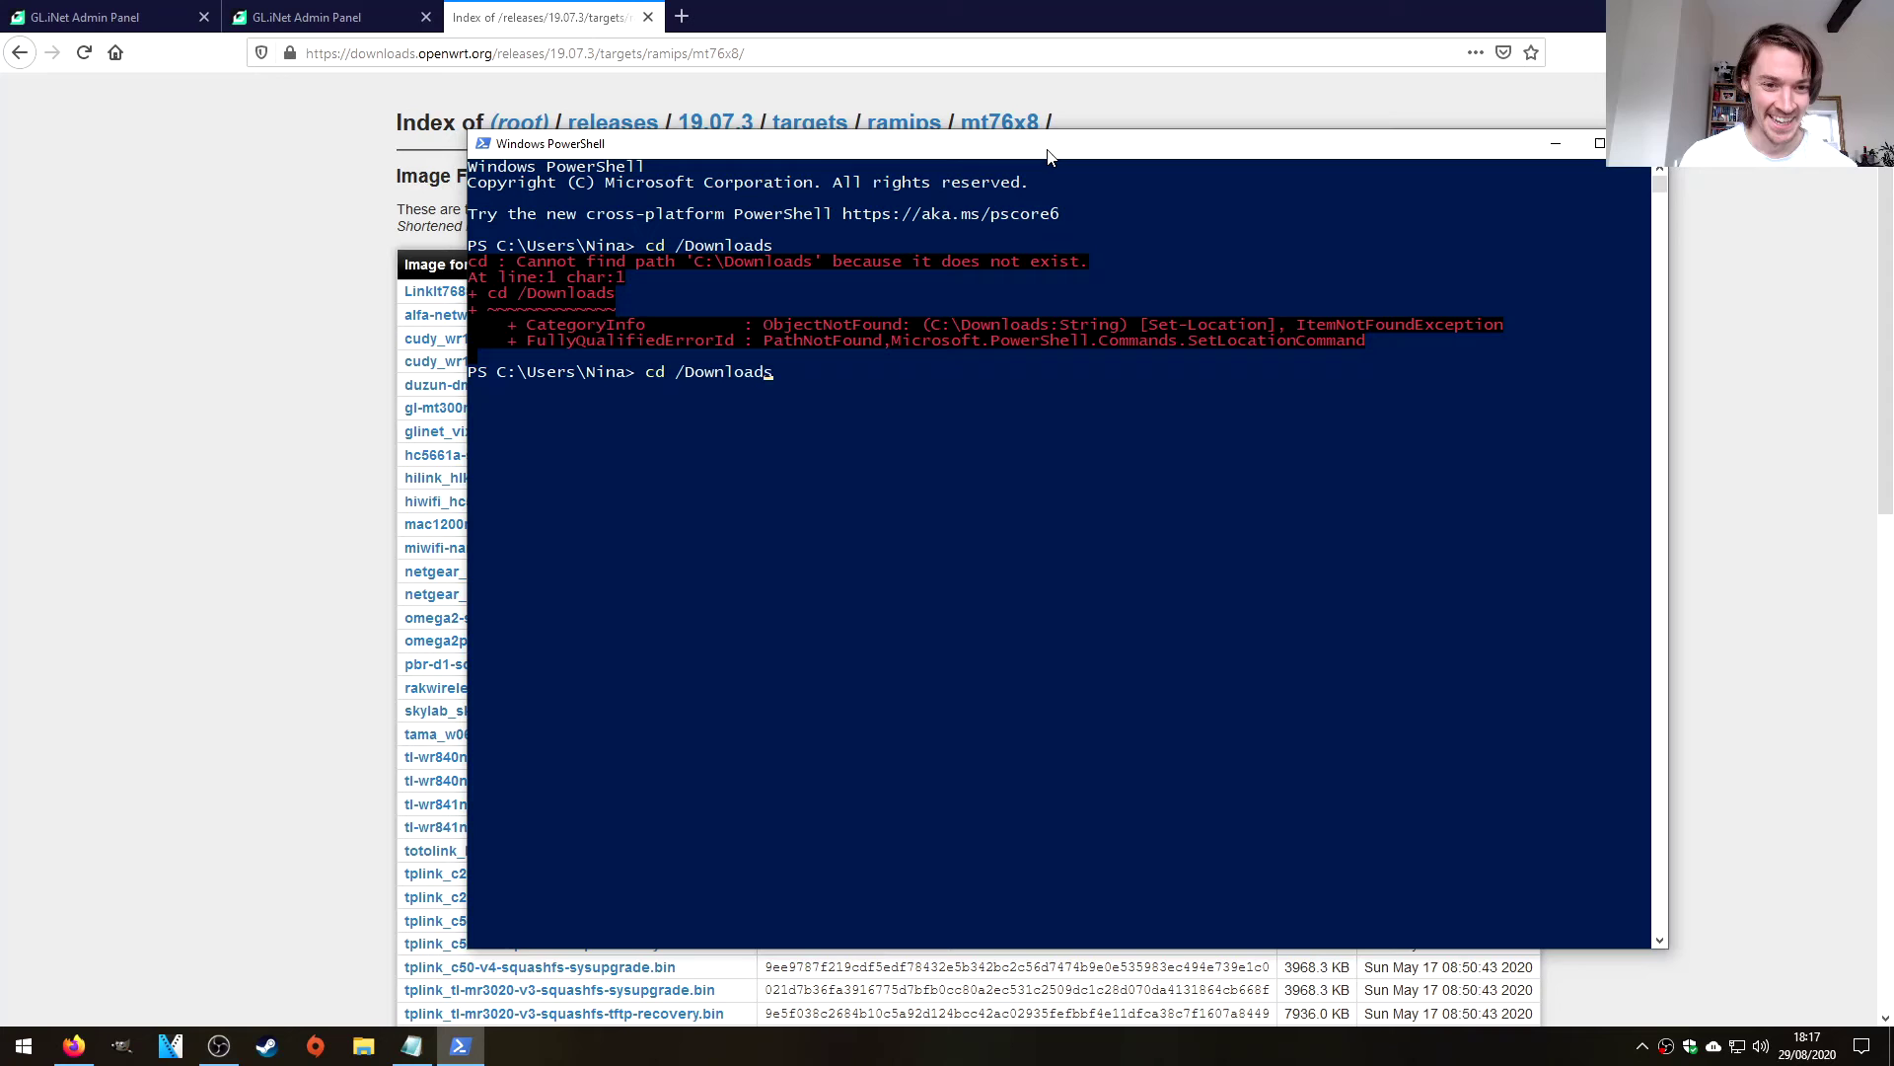
pyautogui.press('Left')
pyautogui.press('Left')
pyautogui.press('Left')
pyautogui.write('#')
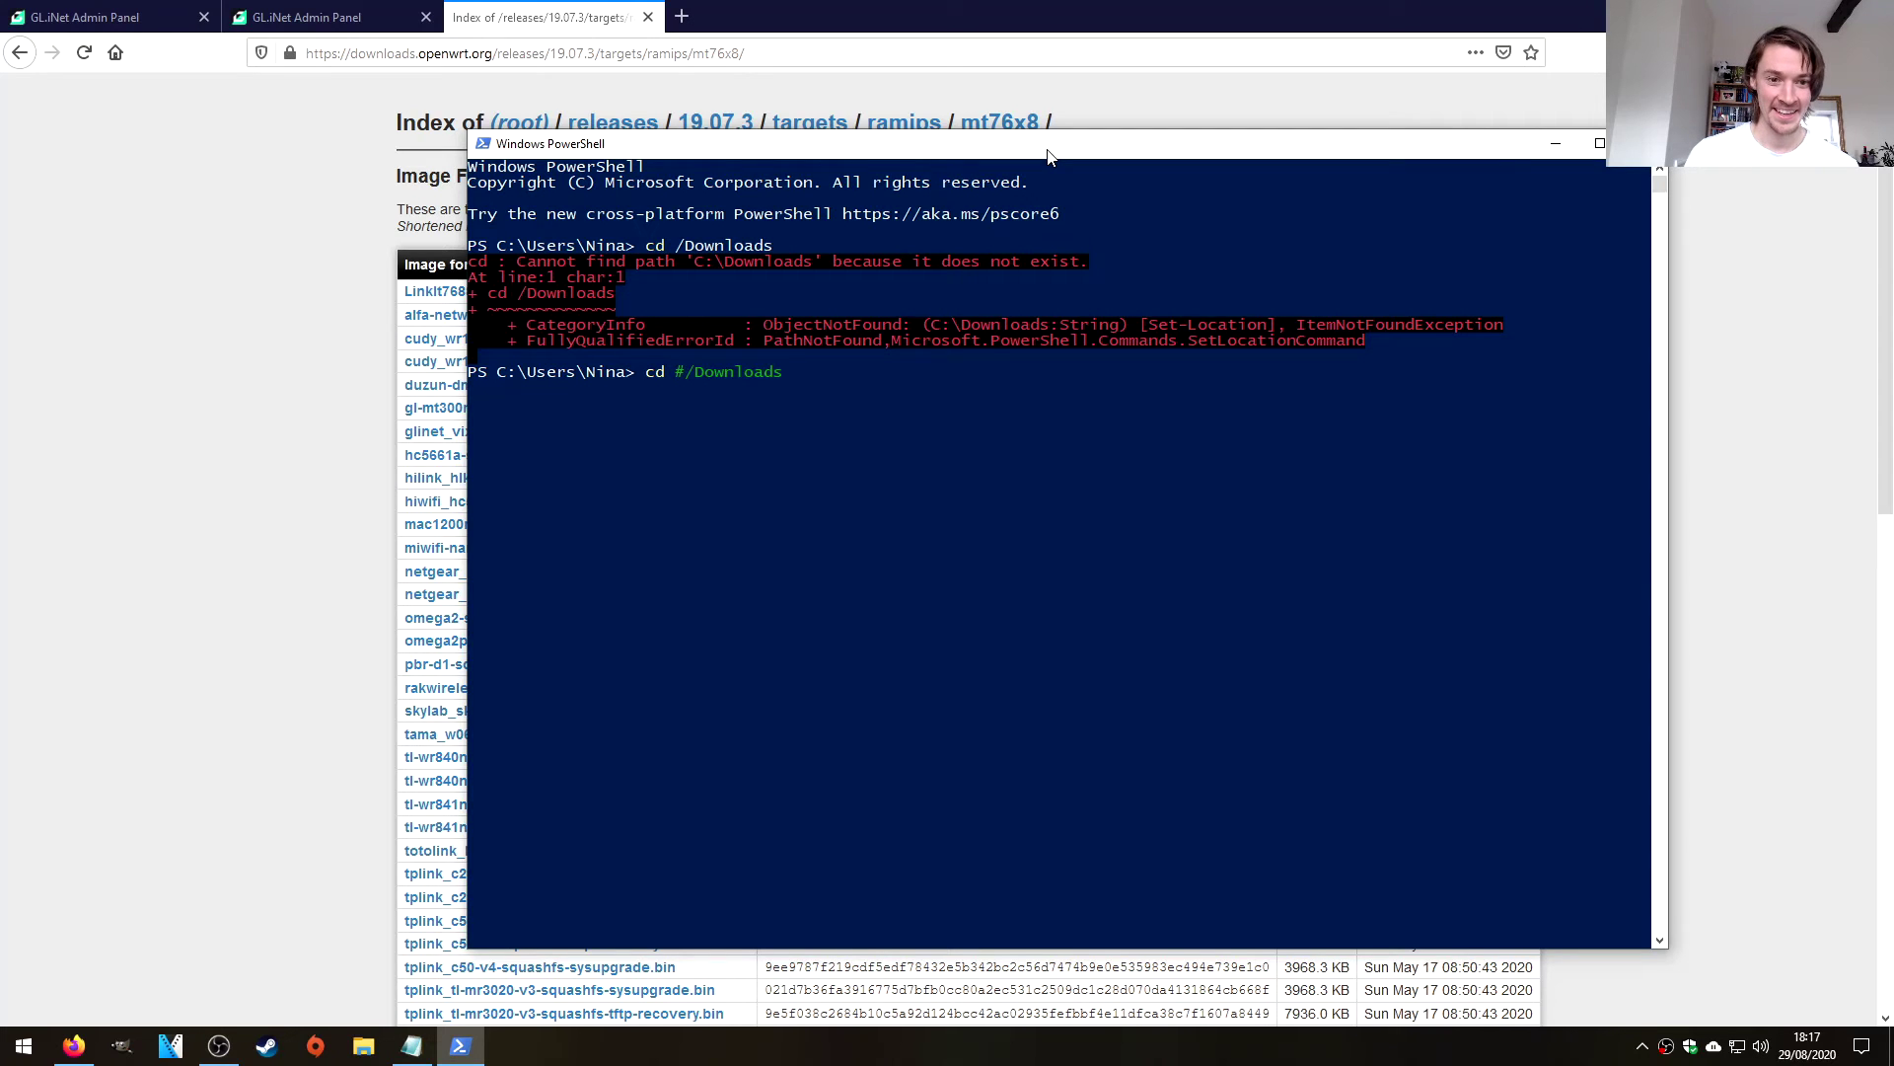
pyautogui.press('Return')
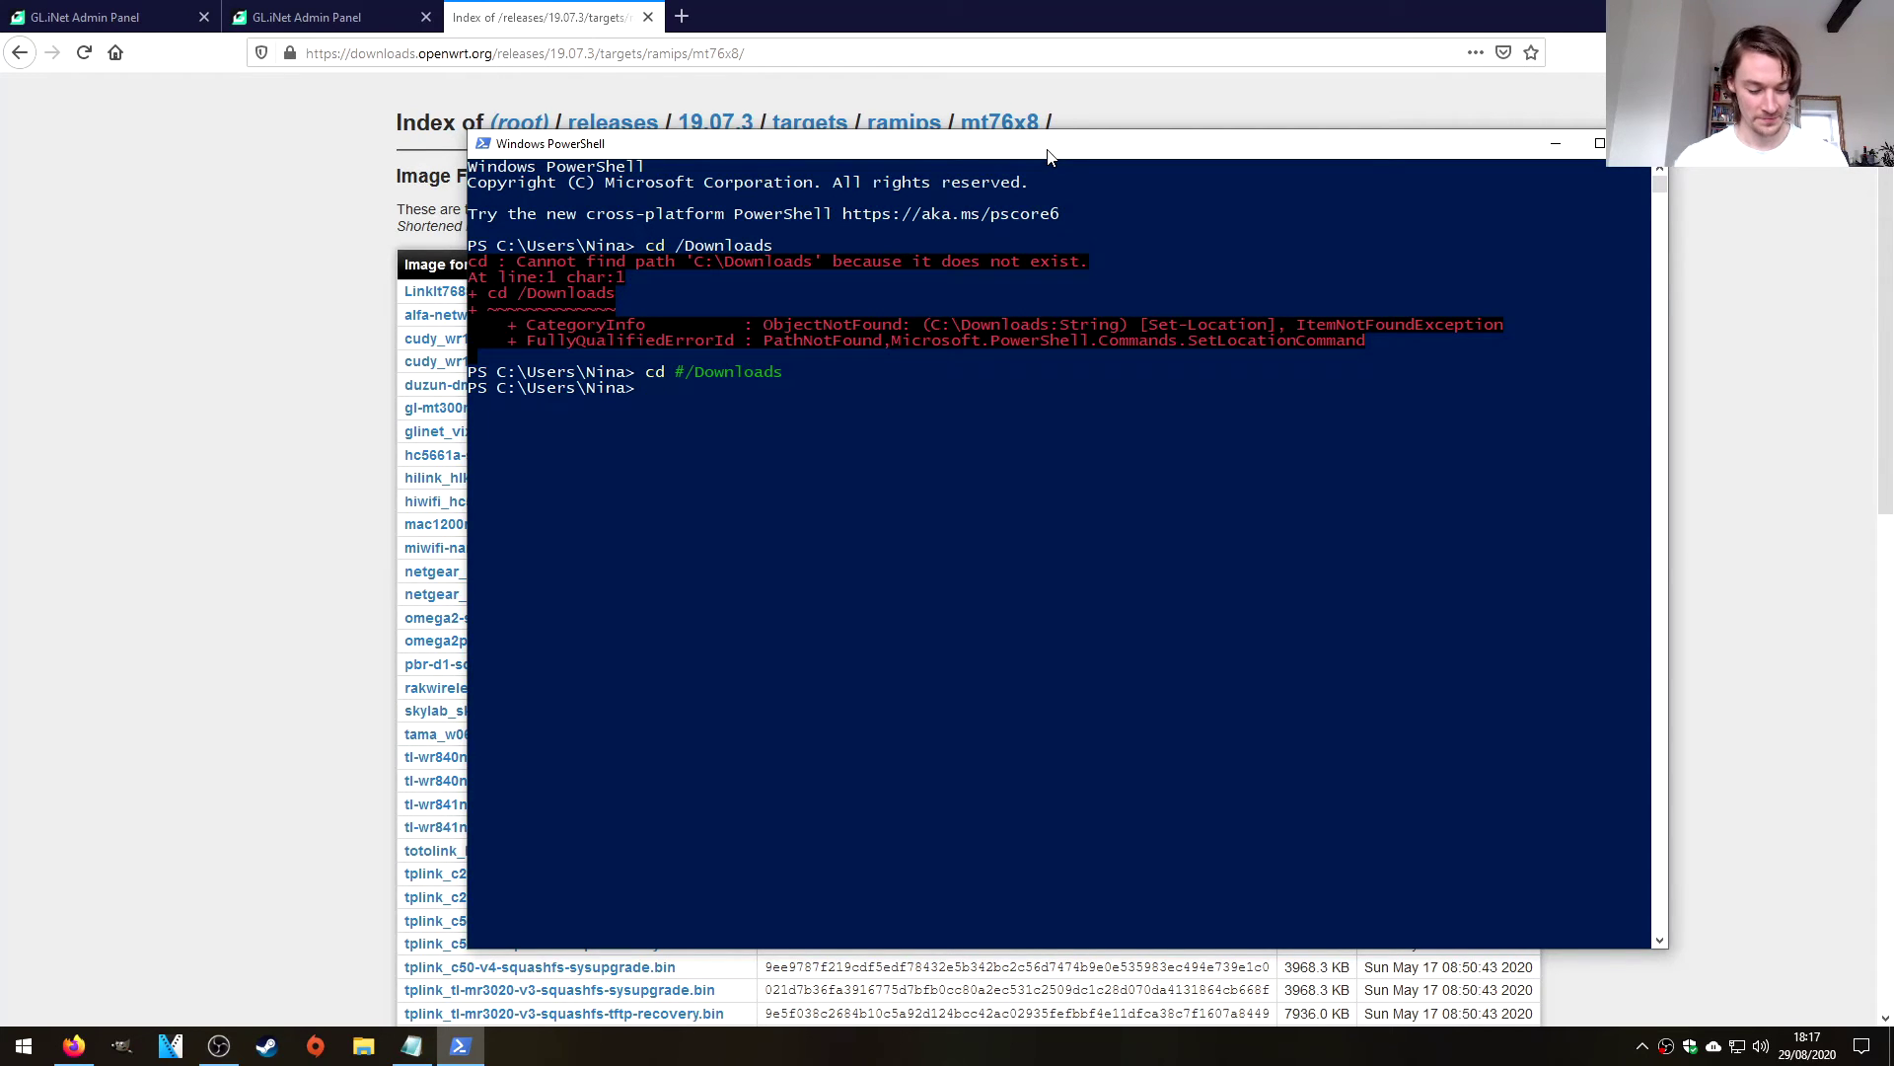
# Change into the Downloads folder with 'cd Downloads'.
pyautogui.write('cd Dwon')
pyautogui.press('BackSpace')
pyautogui.press('BackSpace')
pyautogui.press('BackSpace')
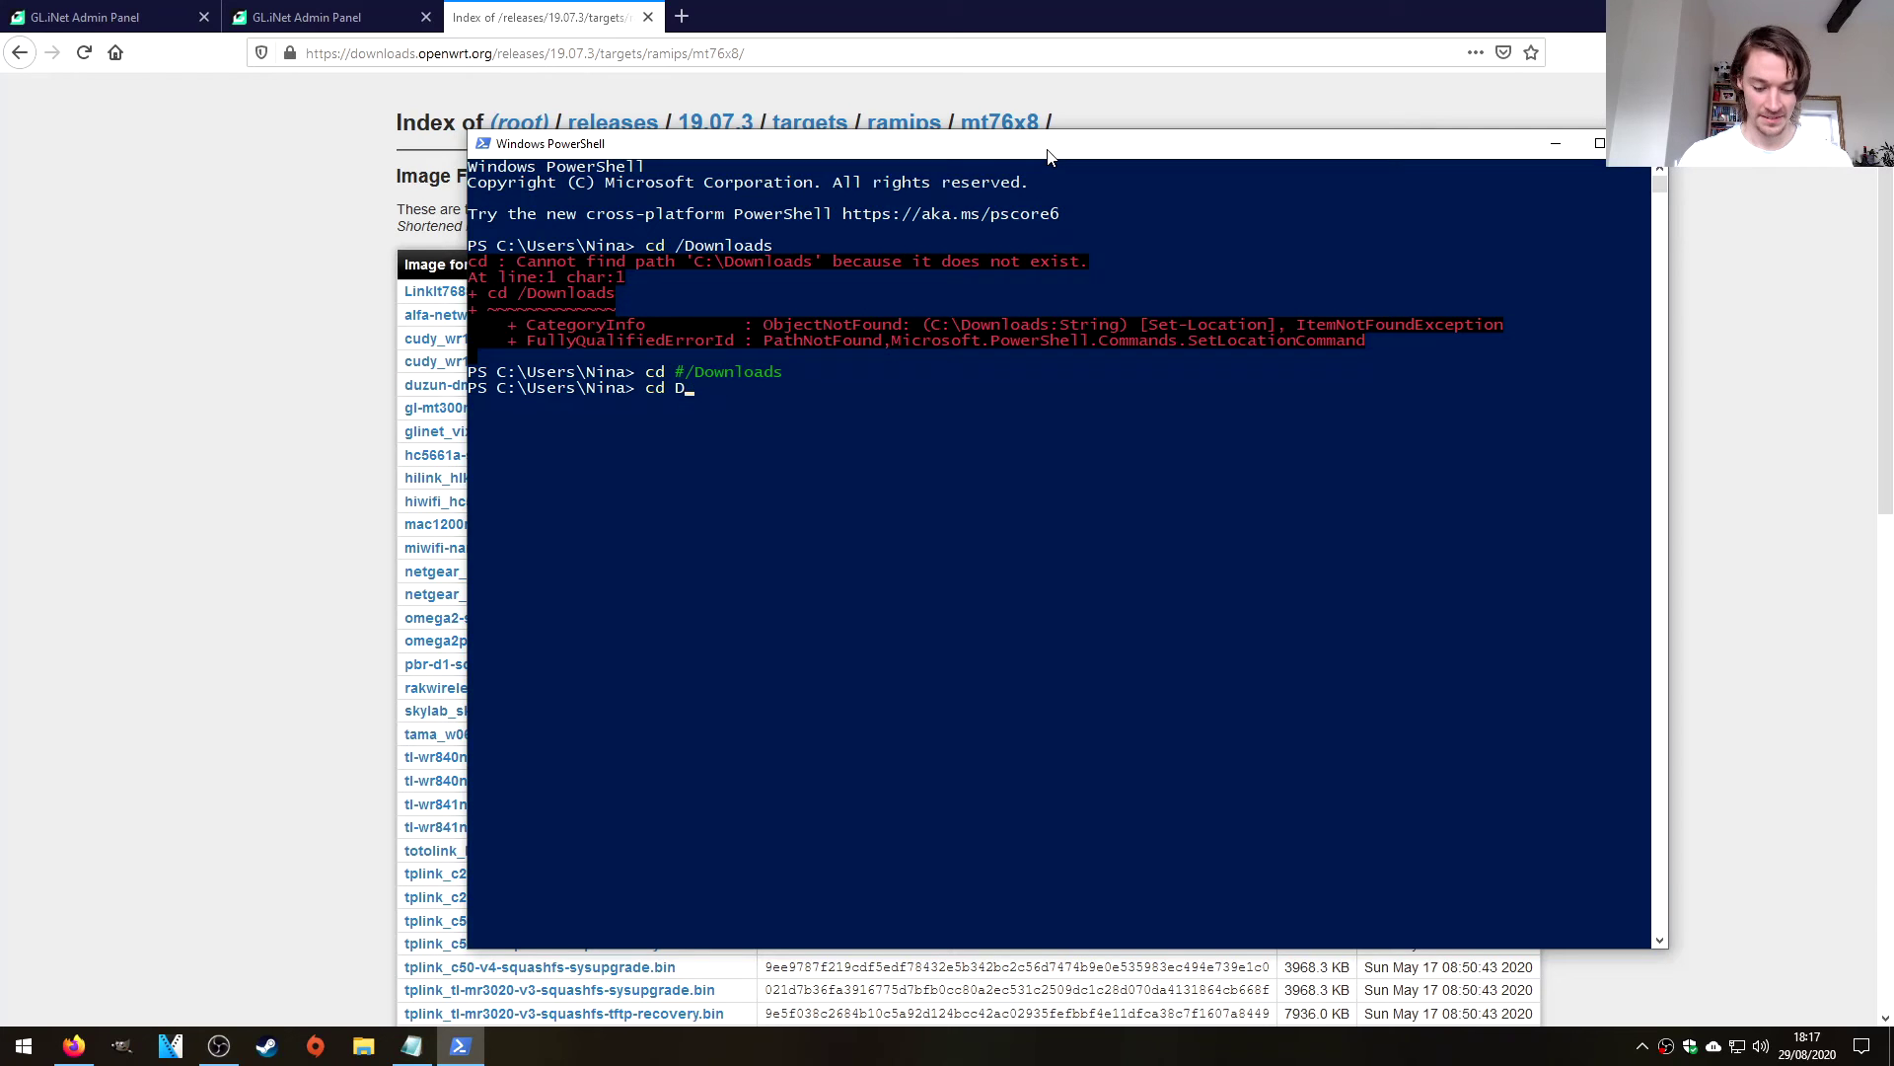
pyautogui.write('owl')
pyautogui.press('BackSpace')
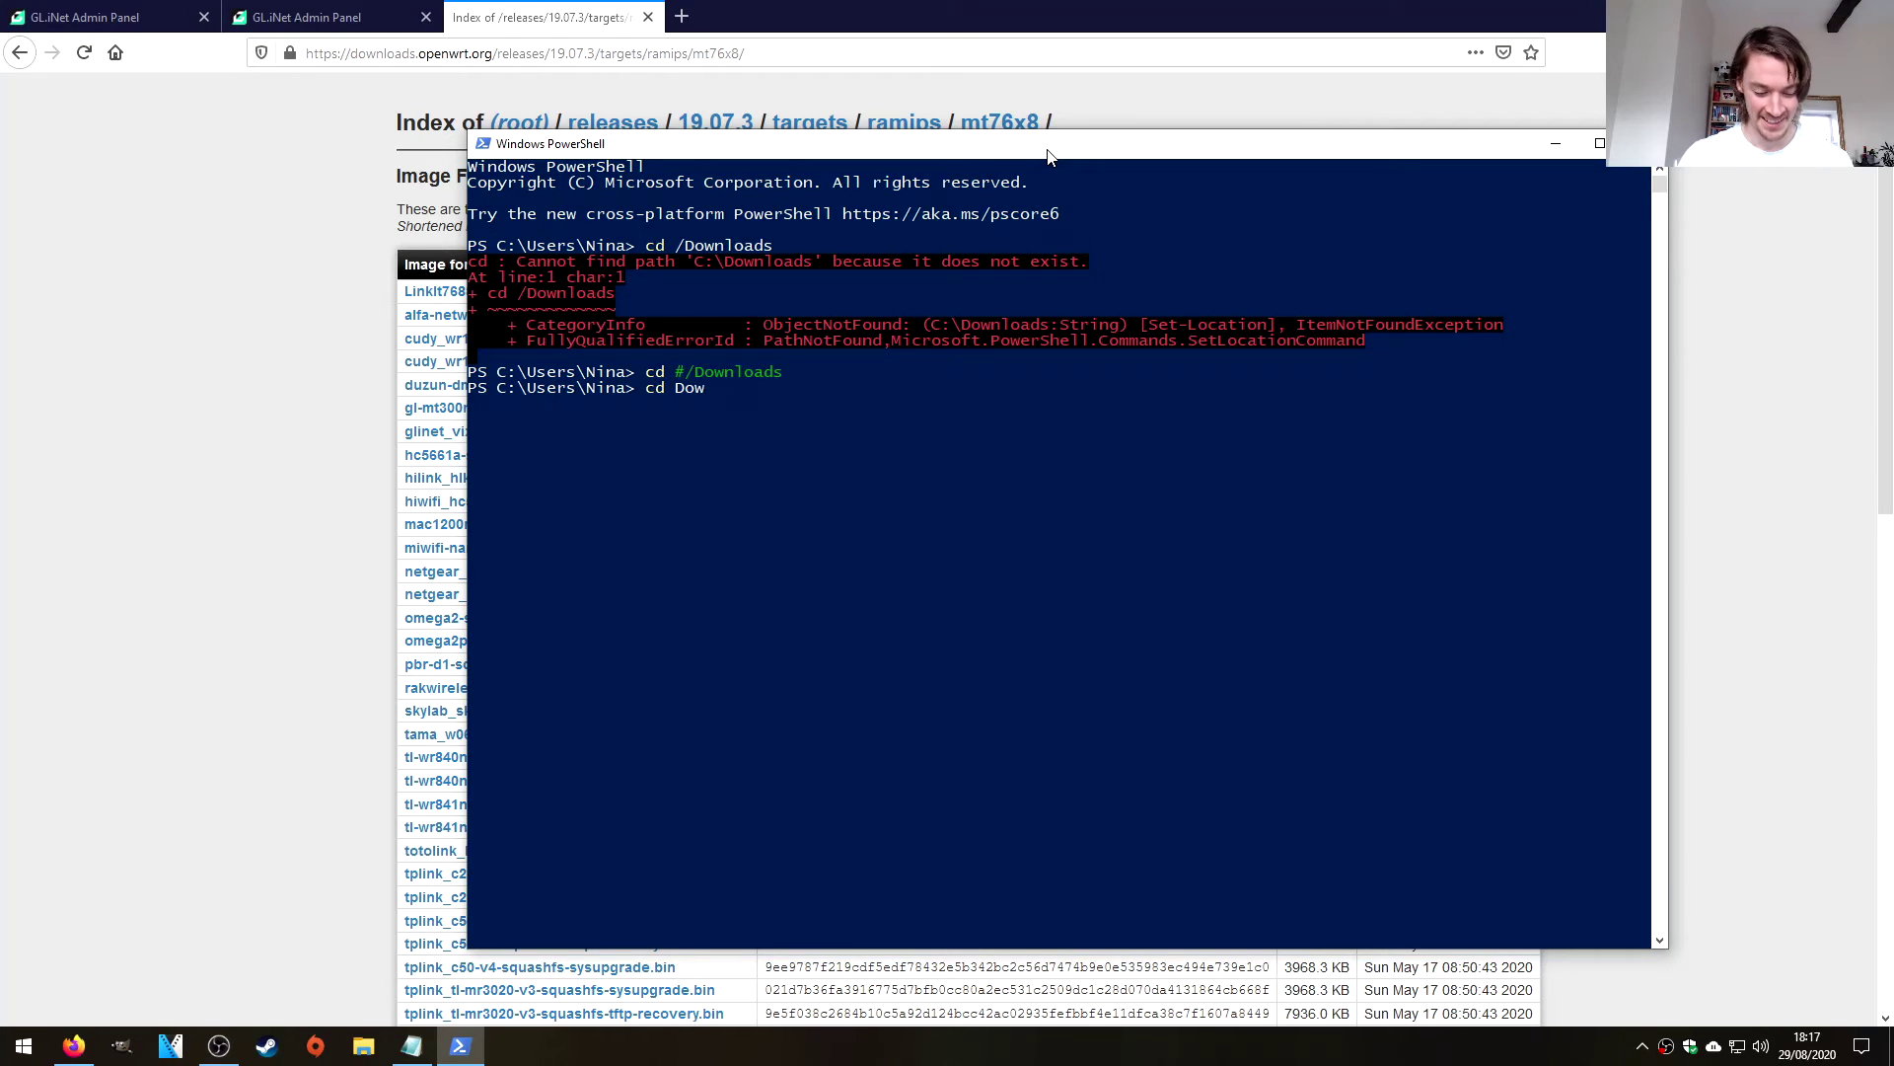
pyautogui.write('nloads')
pyautogui.press('Return')
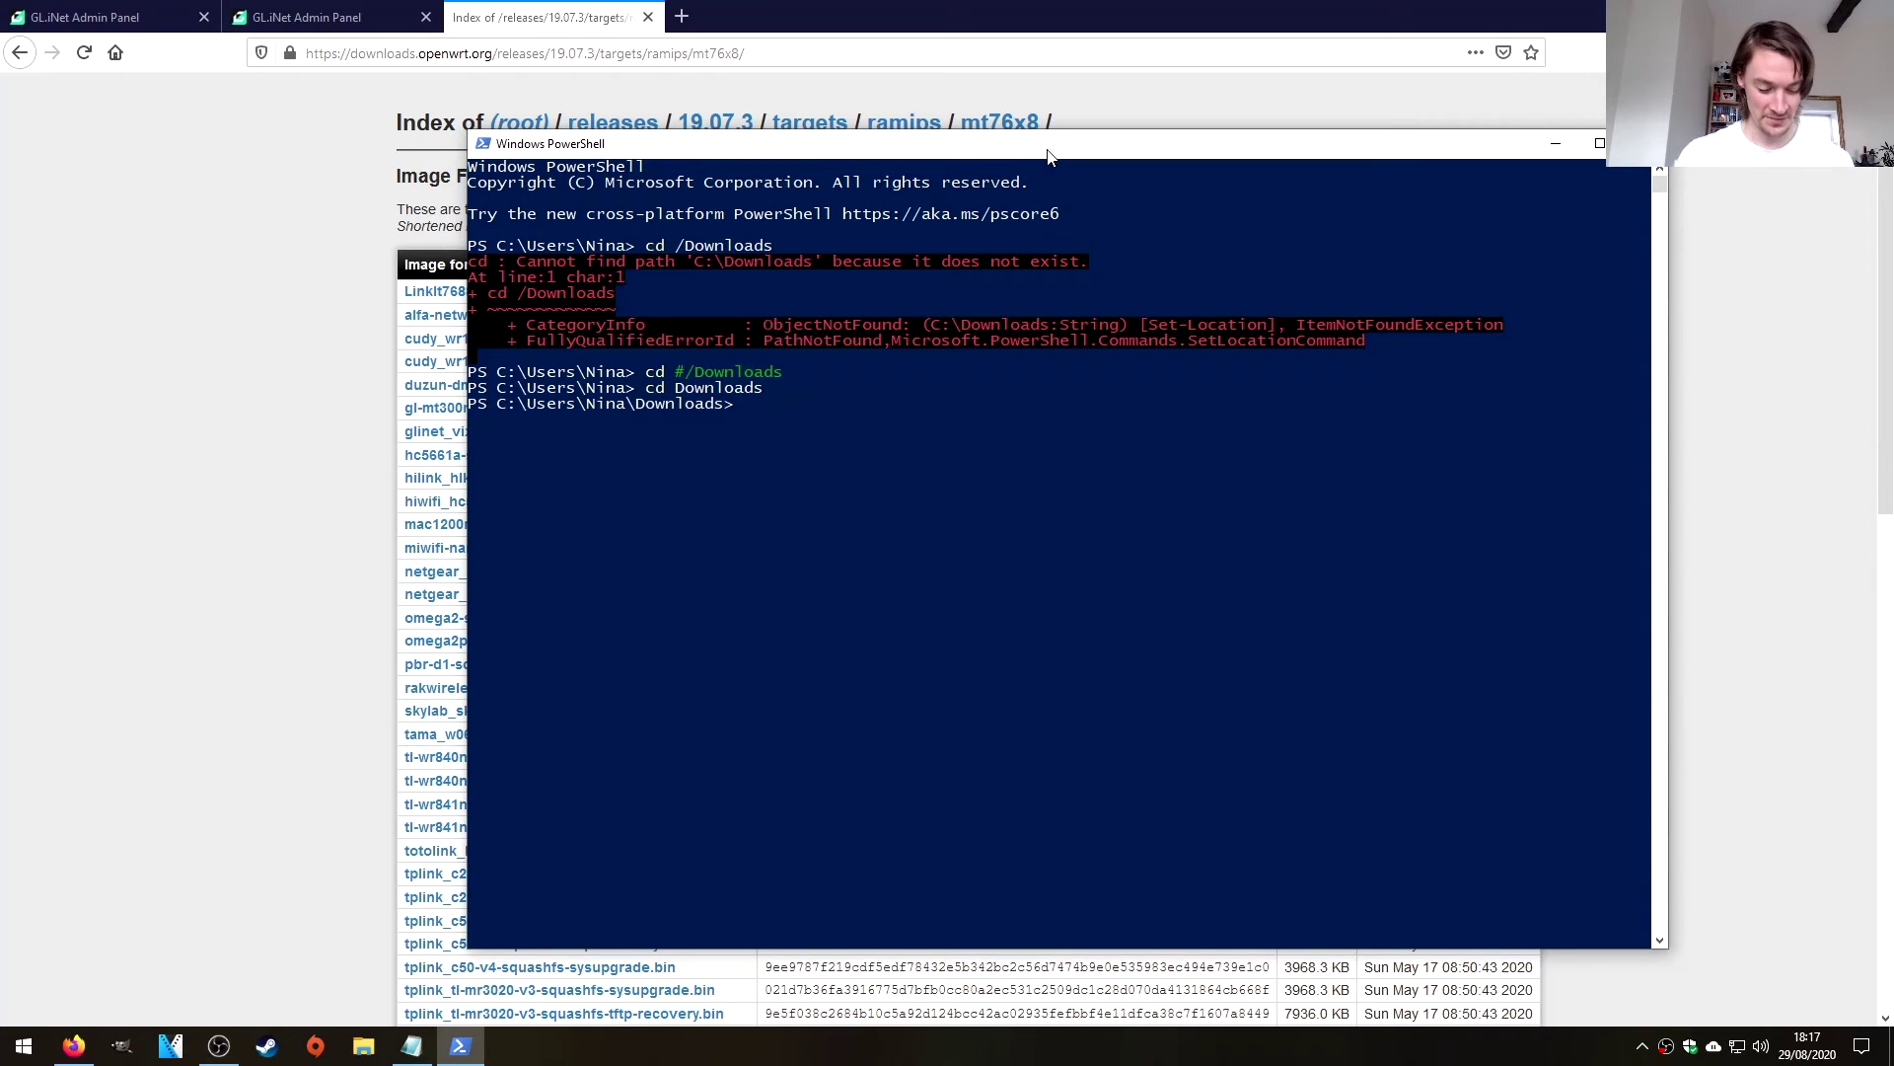
# Run sha256sum on the OpenWrt sysupgrade image, which PowerShell doesn't recognize.
pyautogui.write('sha')
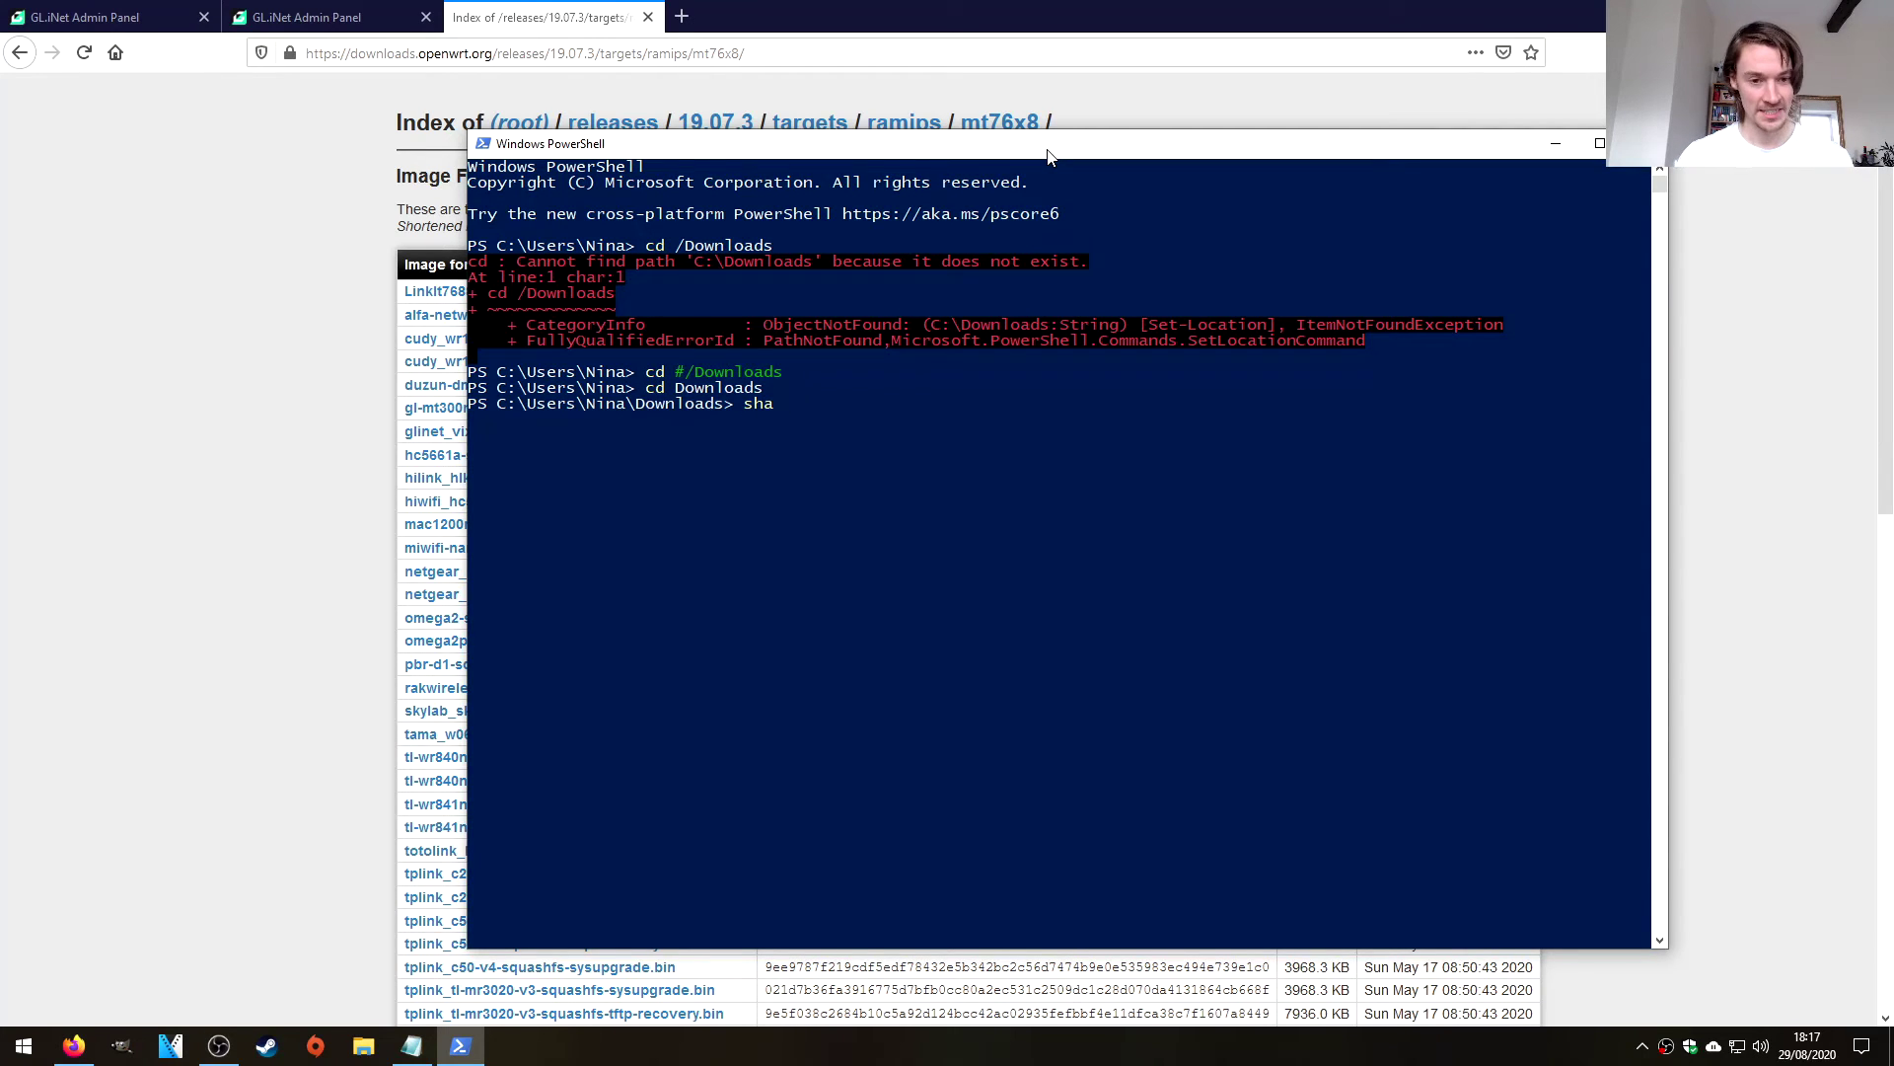
pyautogui.write('256')
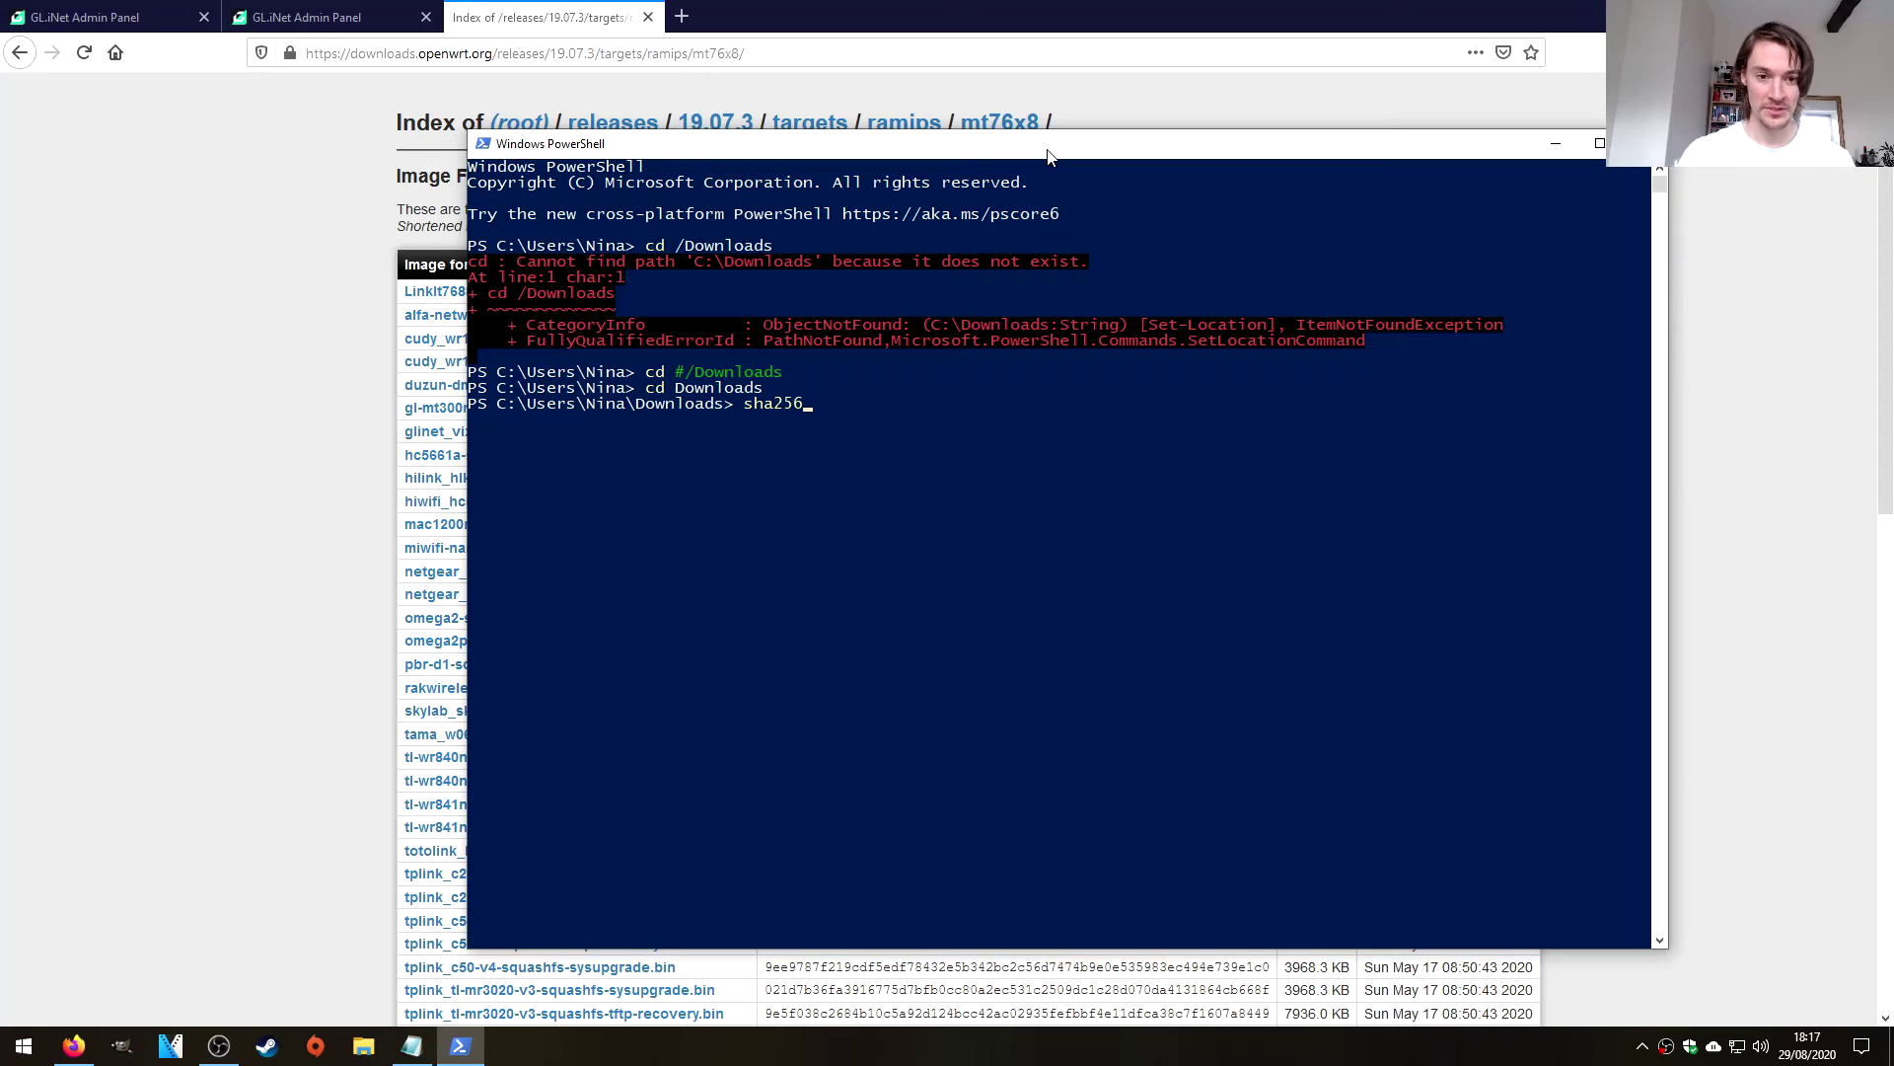
pyautogui.write('sum')
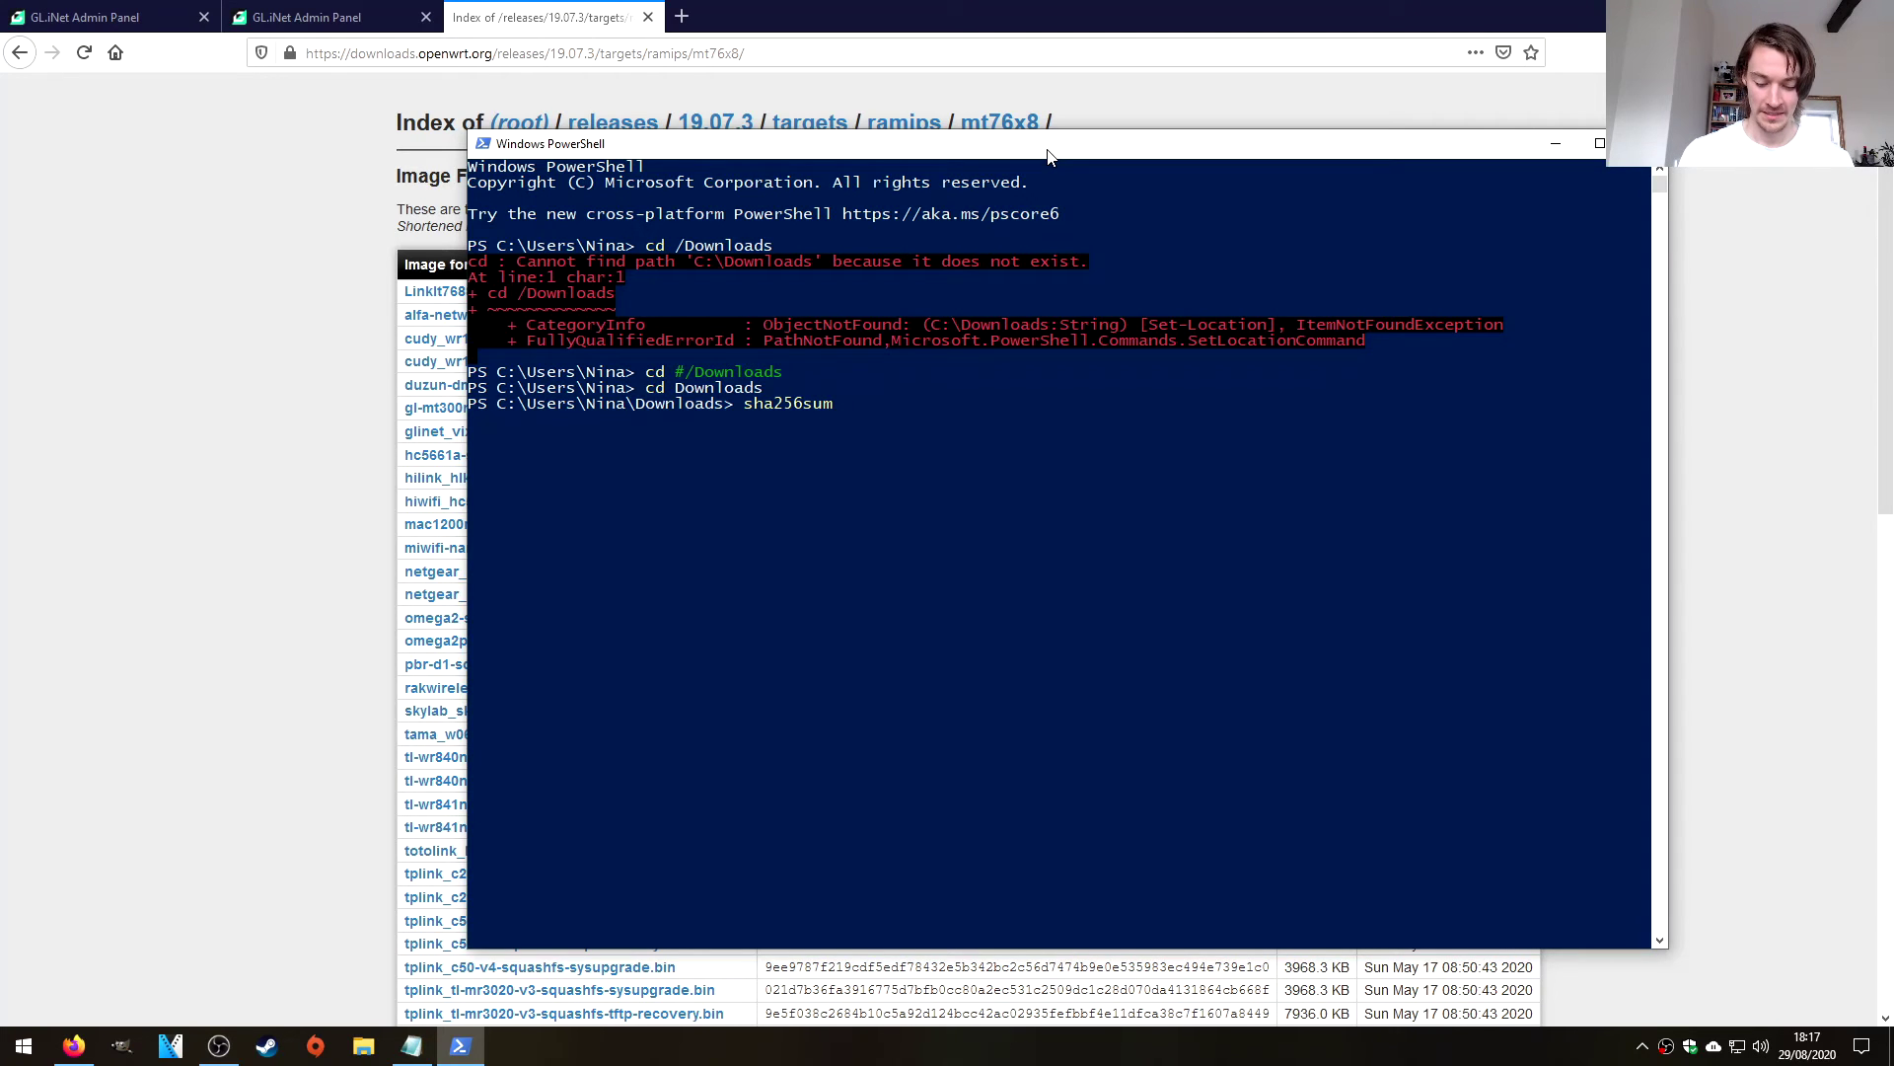
pyautogui.write(' .\\op')
pyautogui.press('Tab')
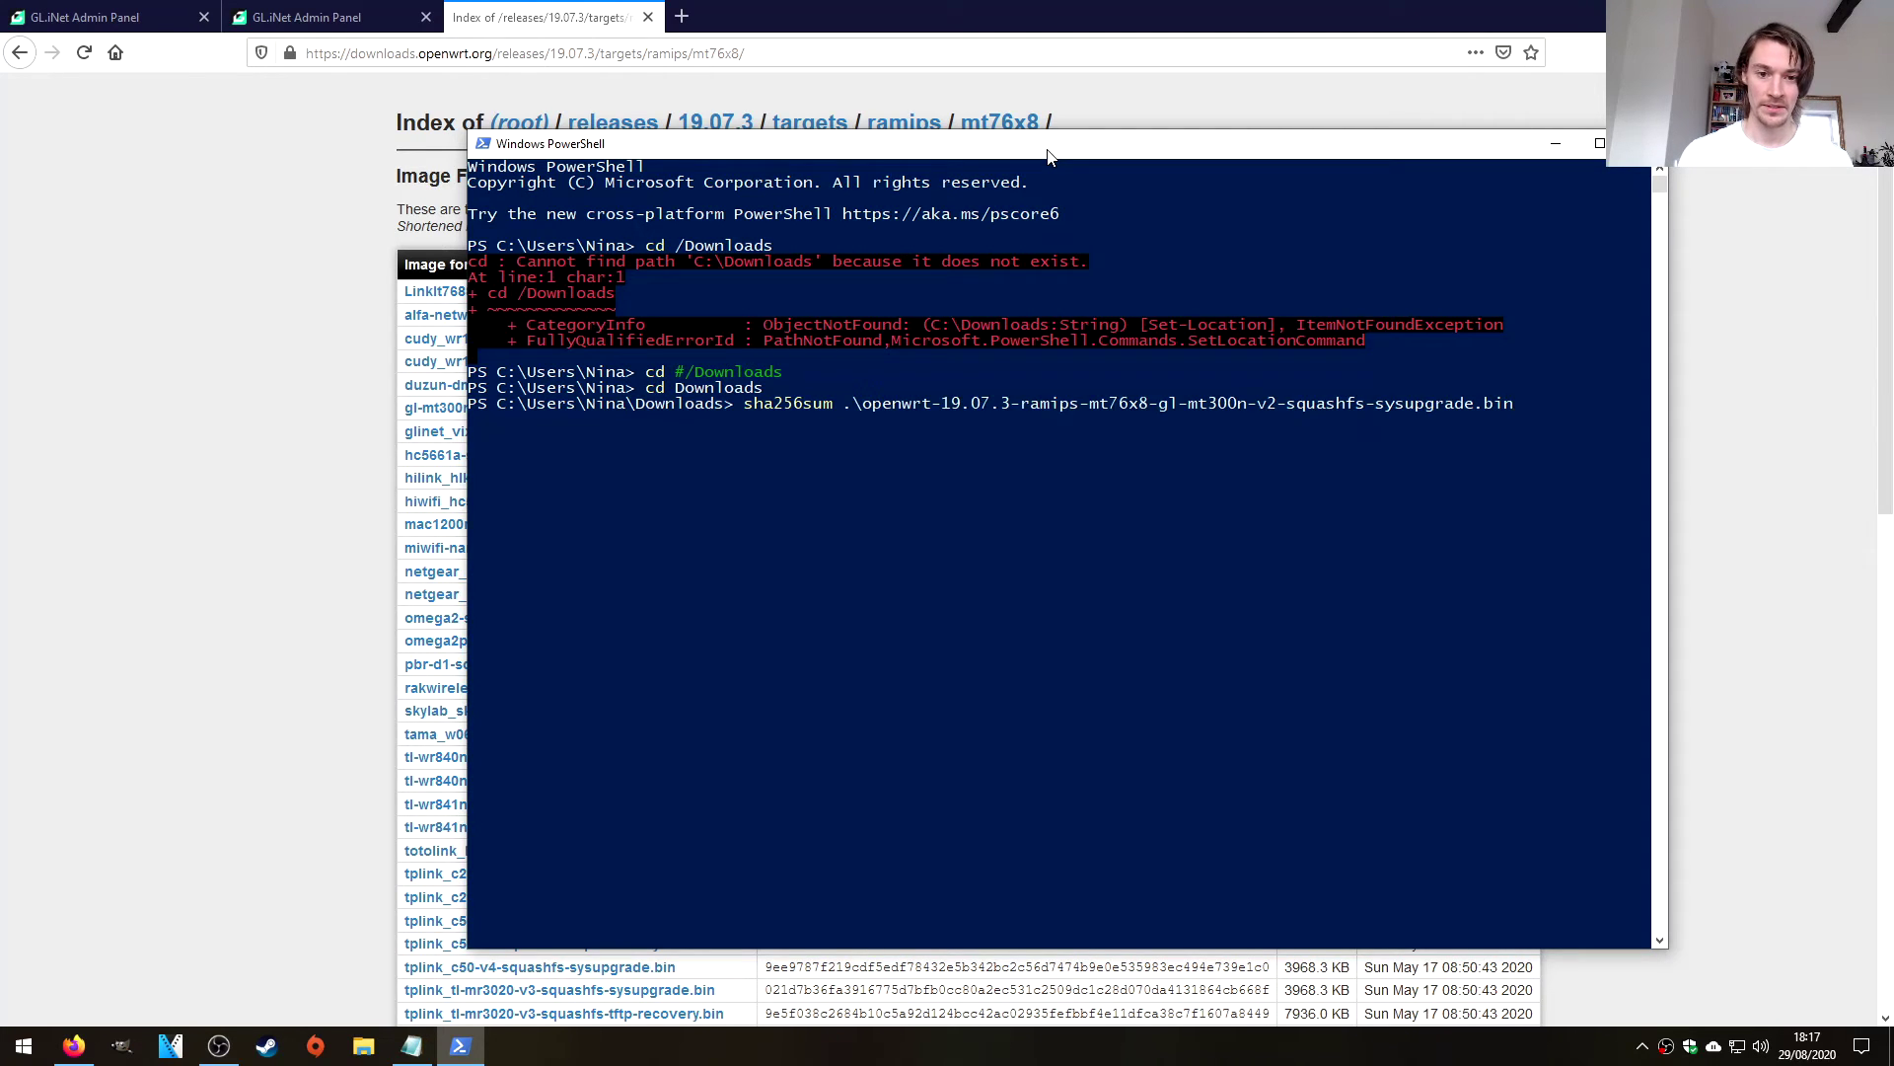
pyautogui.press('Return')
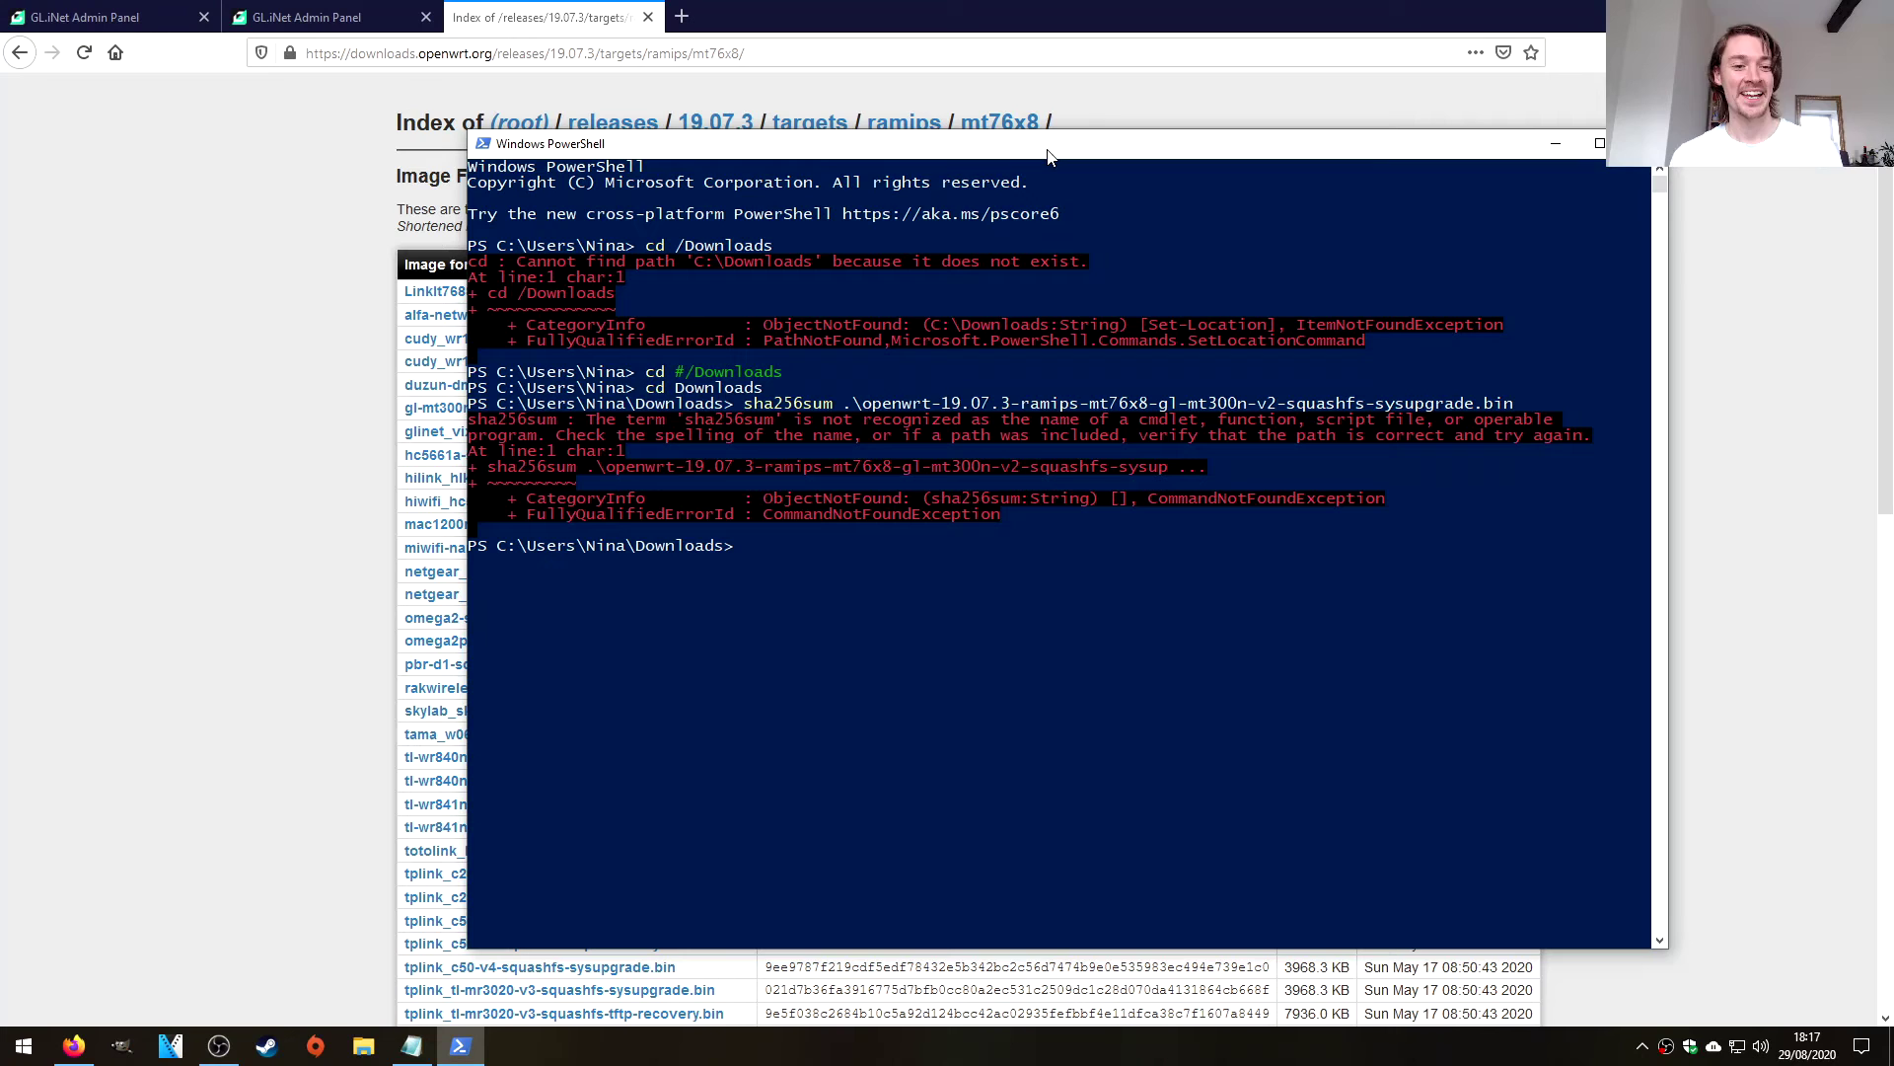
pyautogui.moveTo(675, 153); pyautogui.dragTo(728, 118)
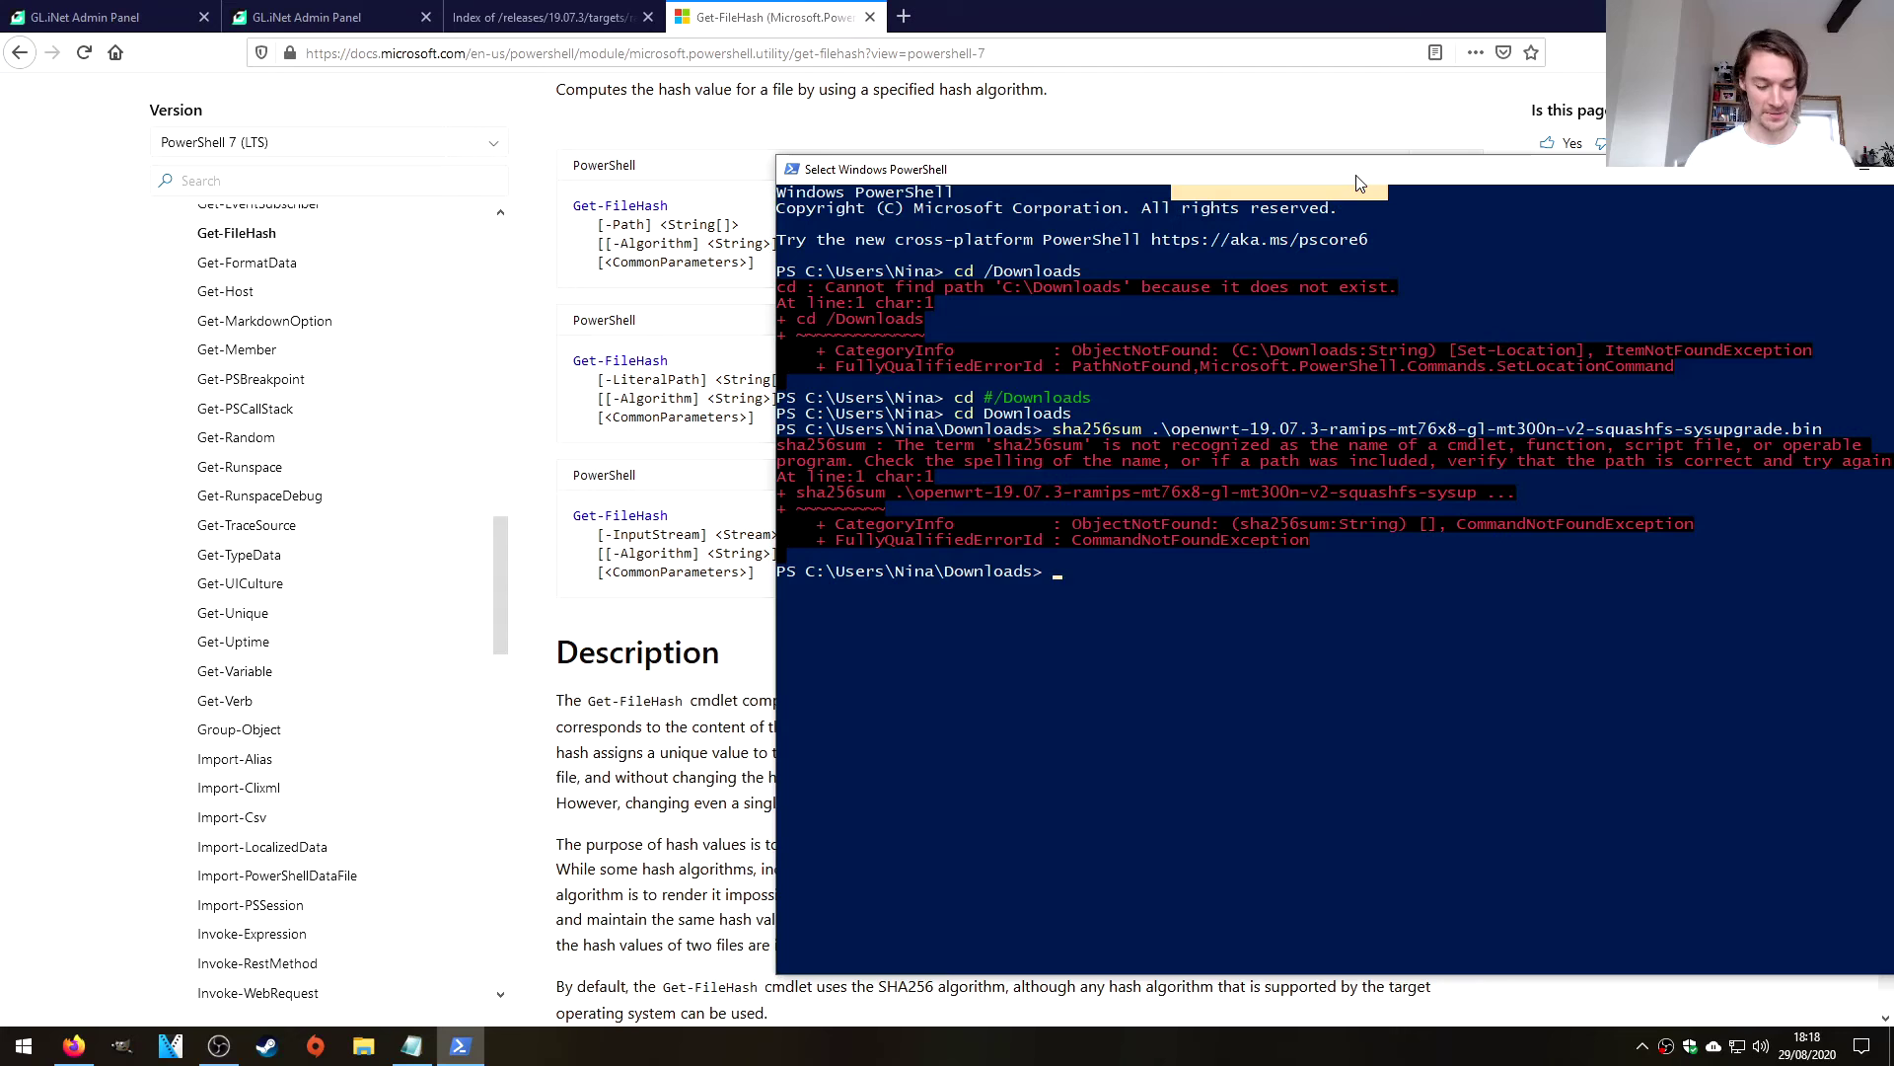
# Run 'Get-FileHash -Algorithm sha256' so it prompts for the file path.
pyautogui.press('Escape')
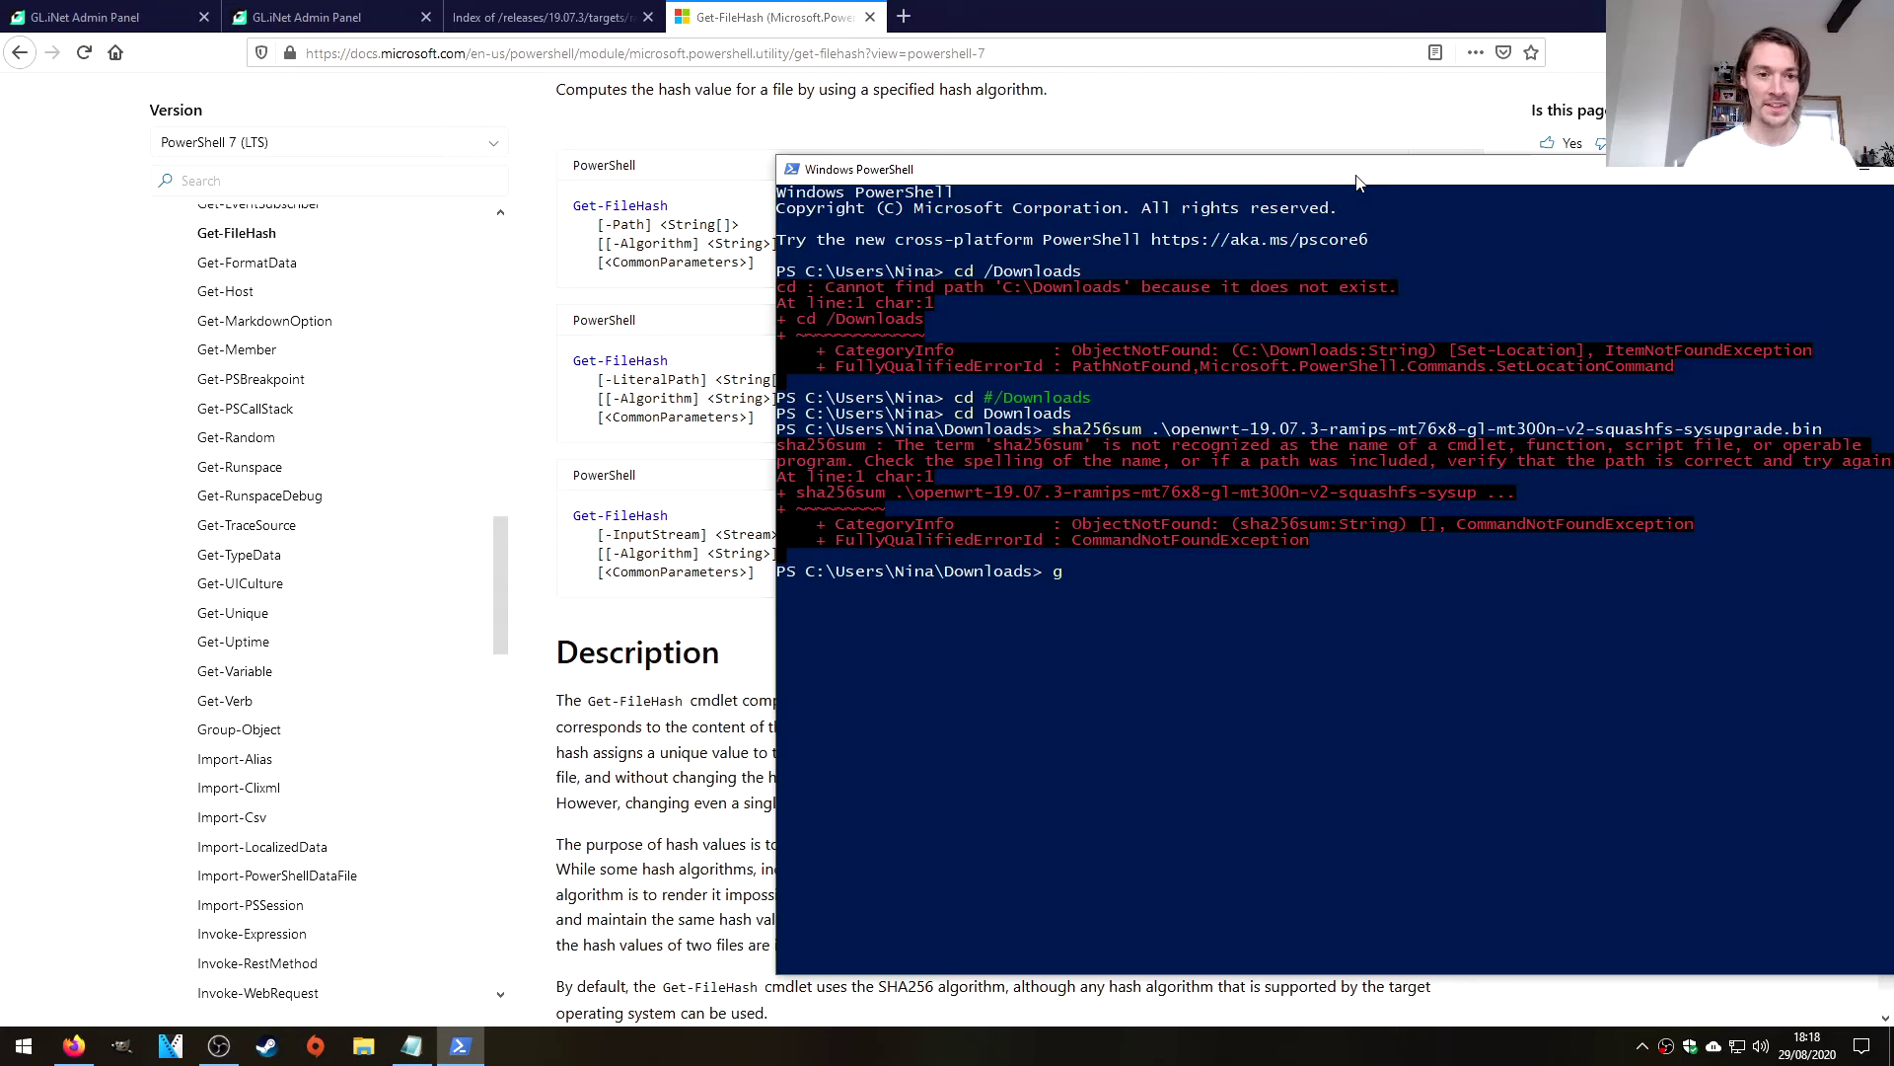
pyautogui.write('get-File ')
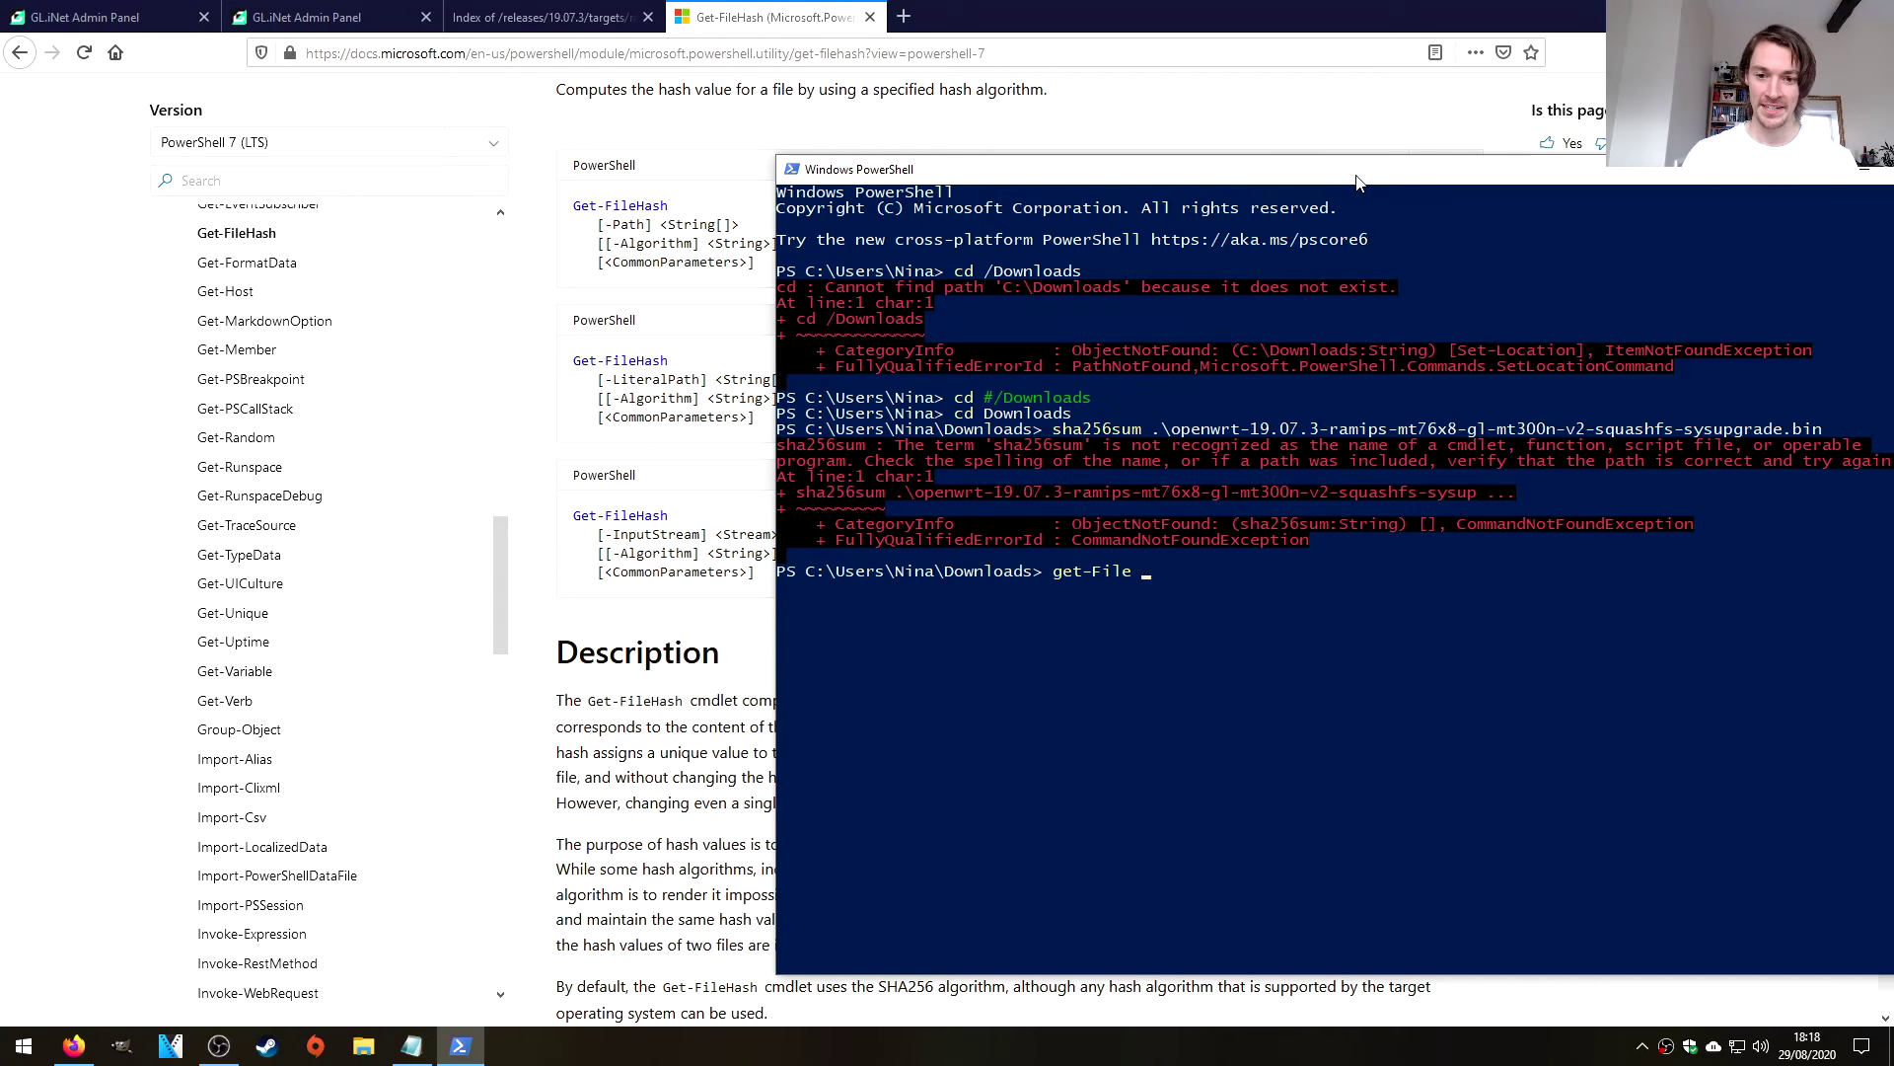
pyautogui.write('Has')
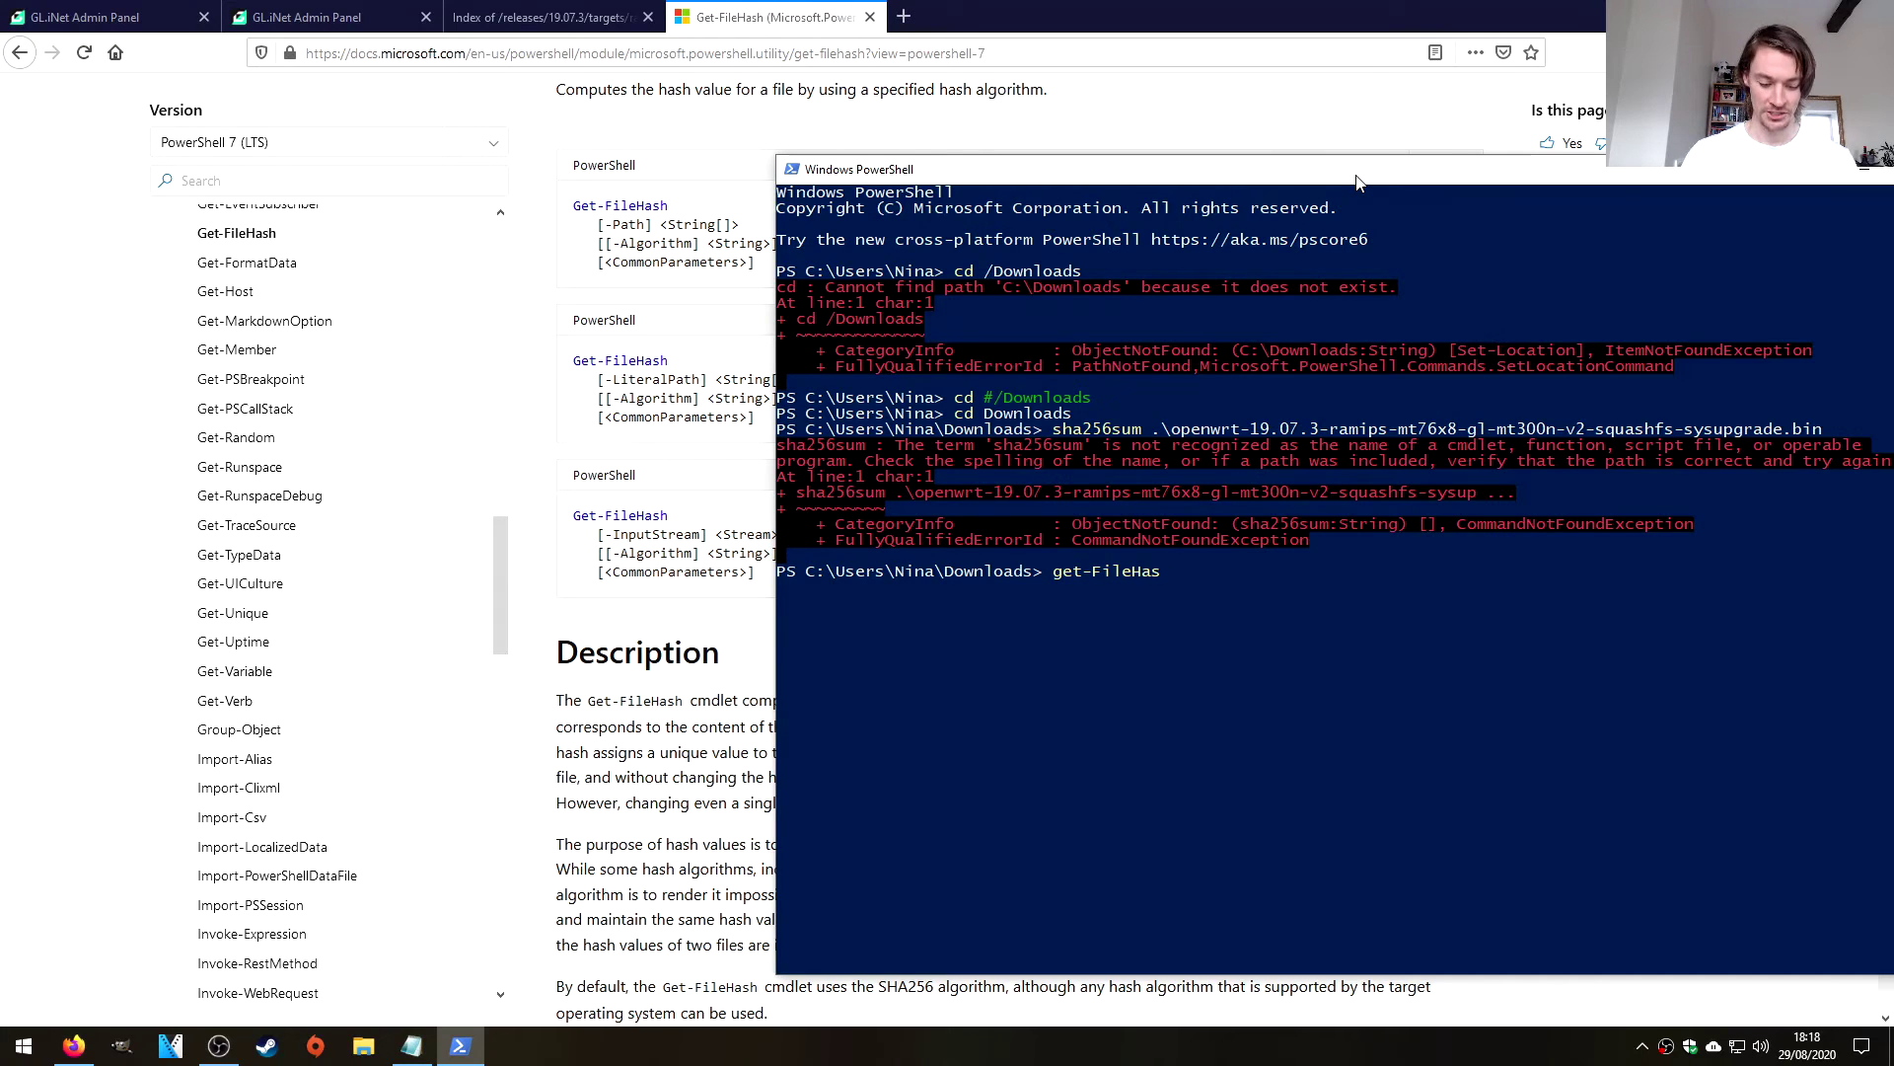
pyautogui.write('h')
pyautogui.scroll(-4, 593, 533)
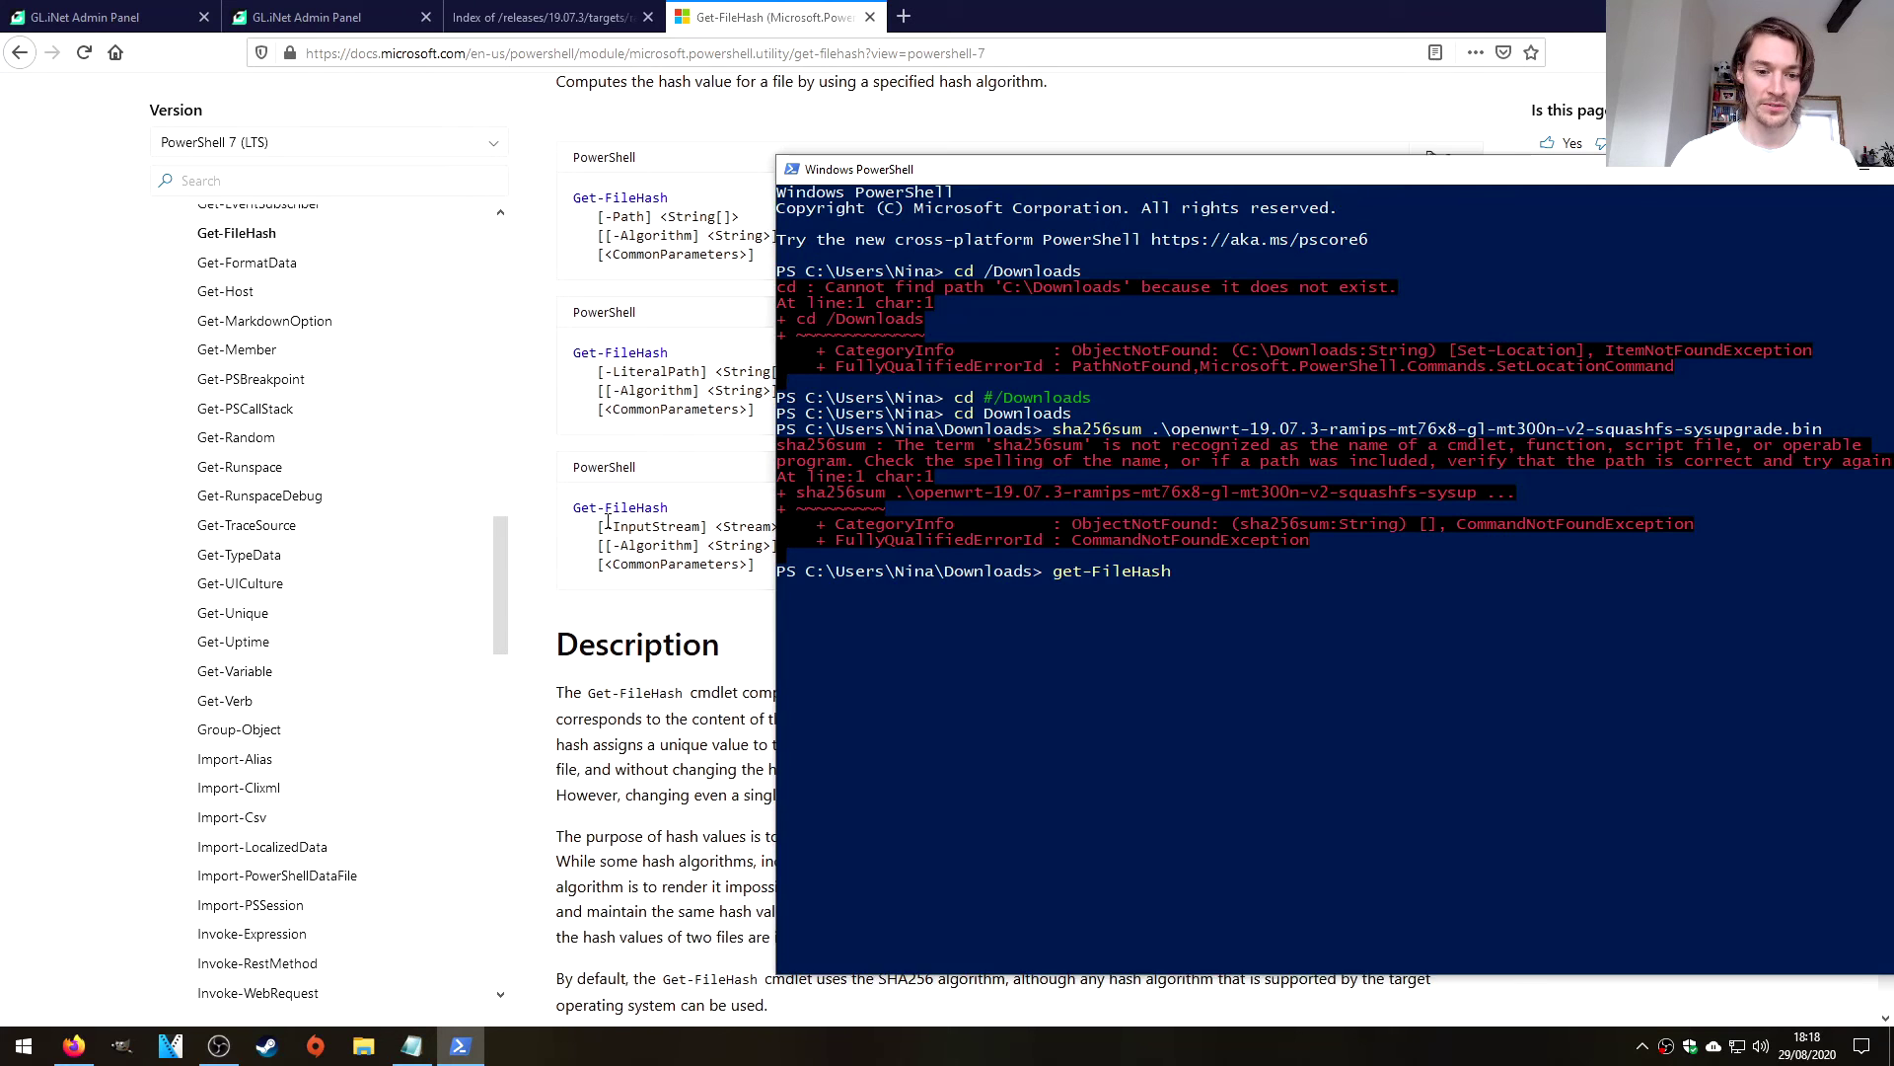
pyautogui.scroll(-10, 607, 518)
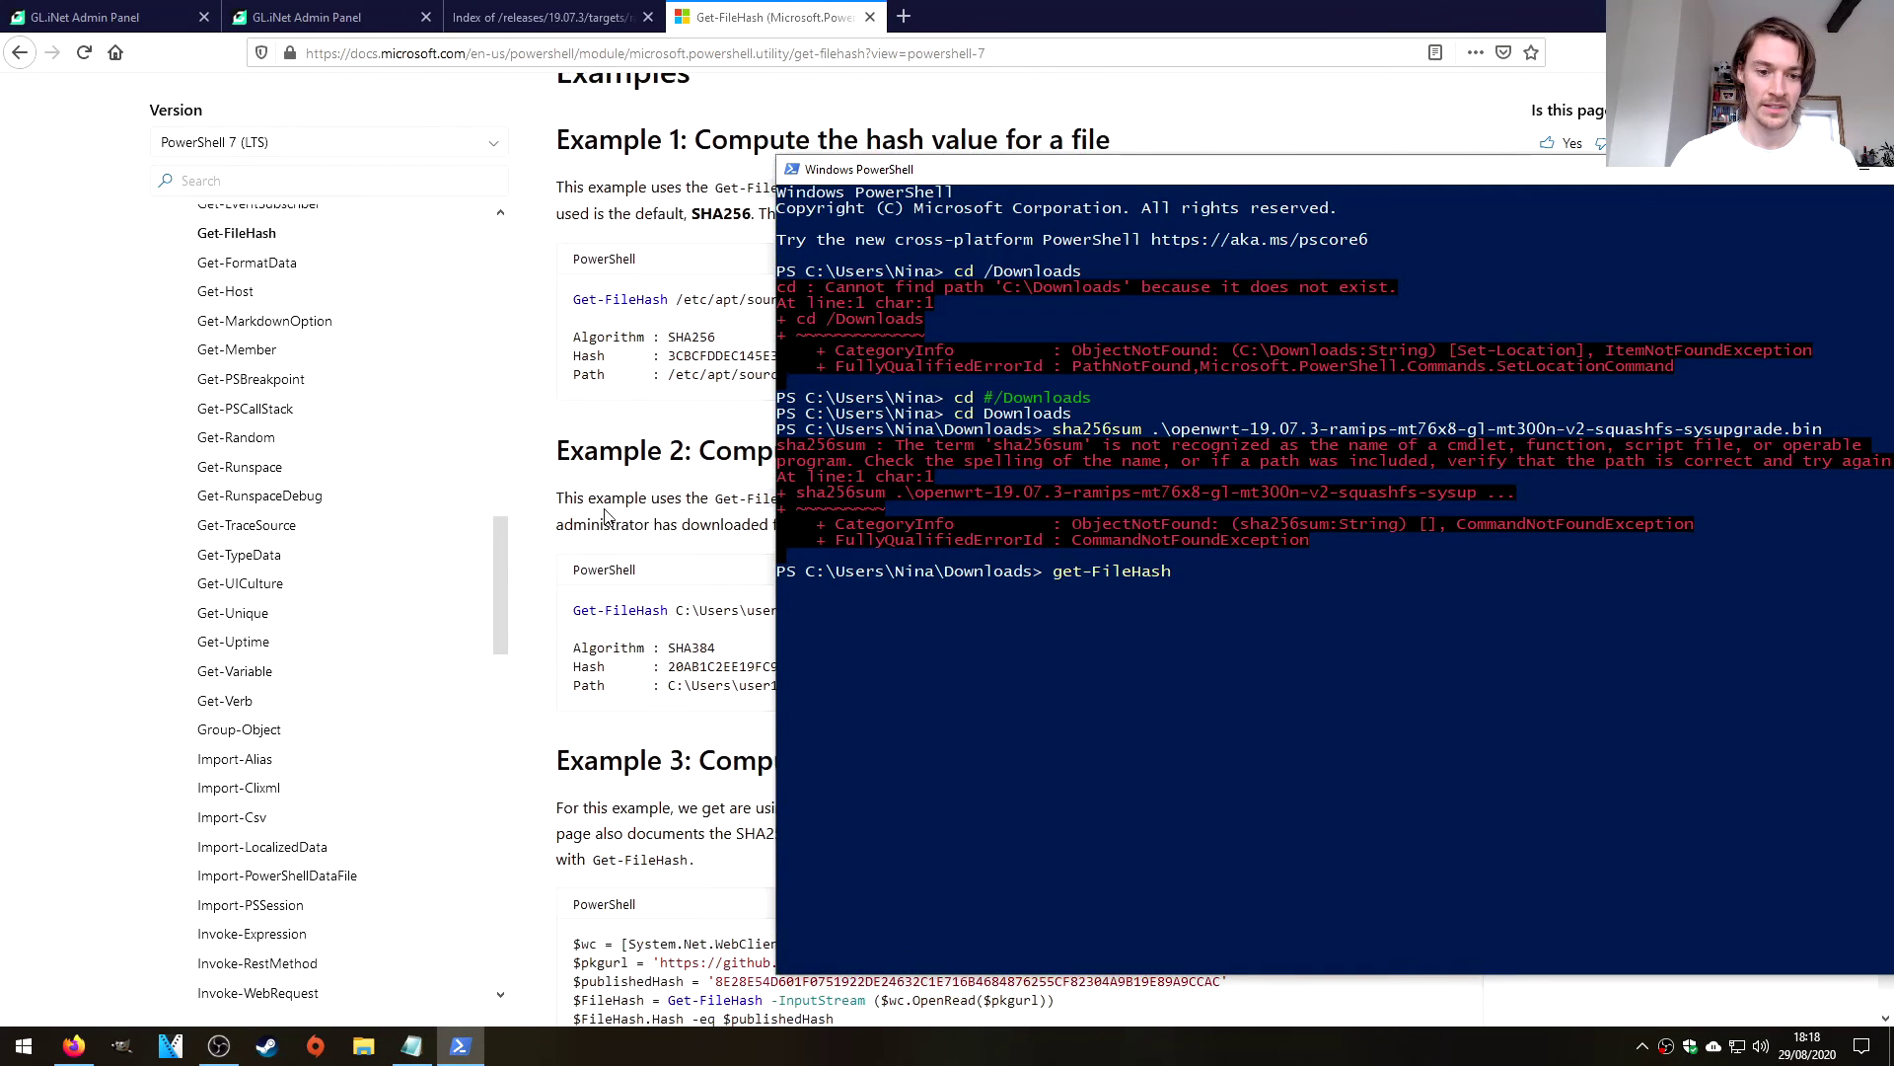
pyautogui.scroll(-7, 607, 520)
pyautogui.write('-Algorithm sh')
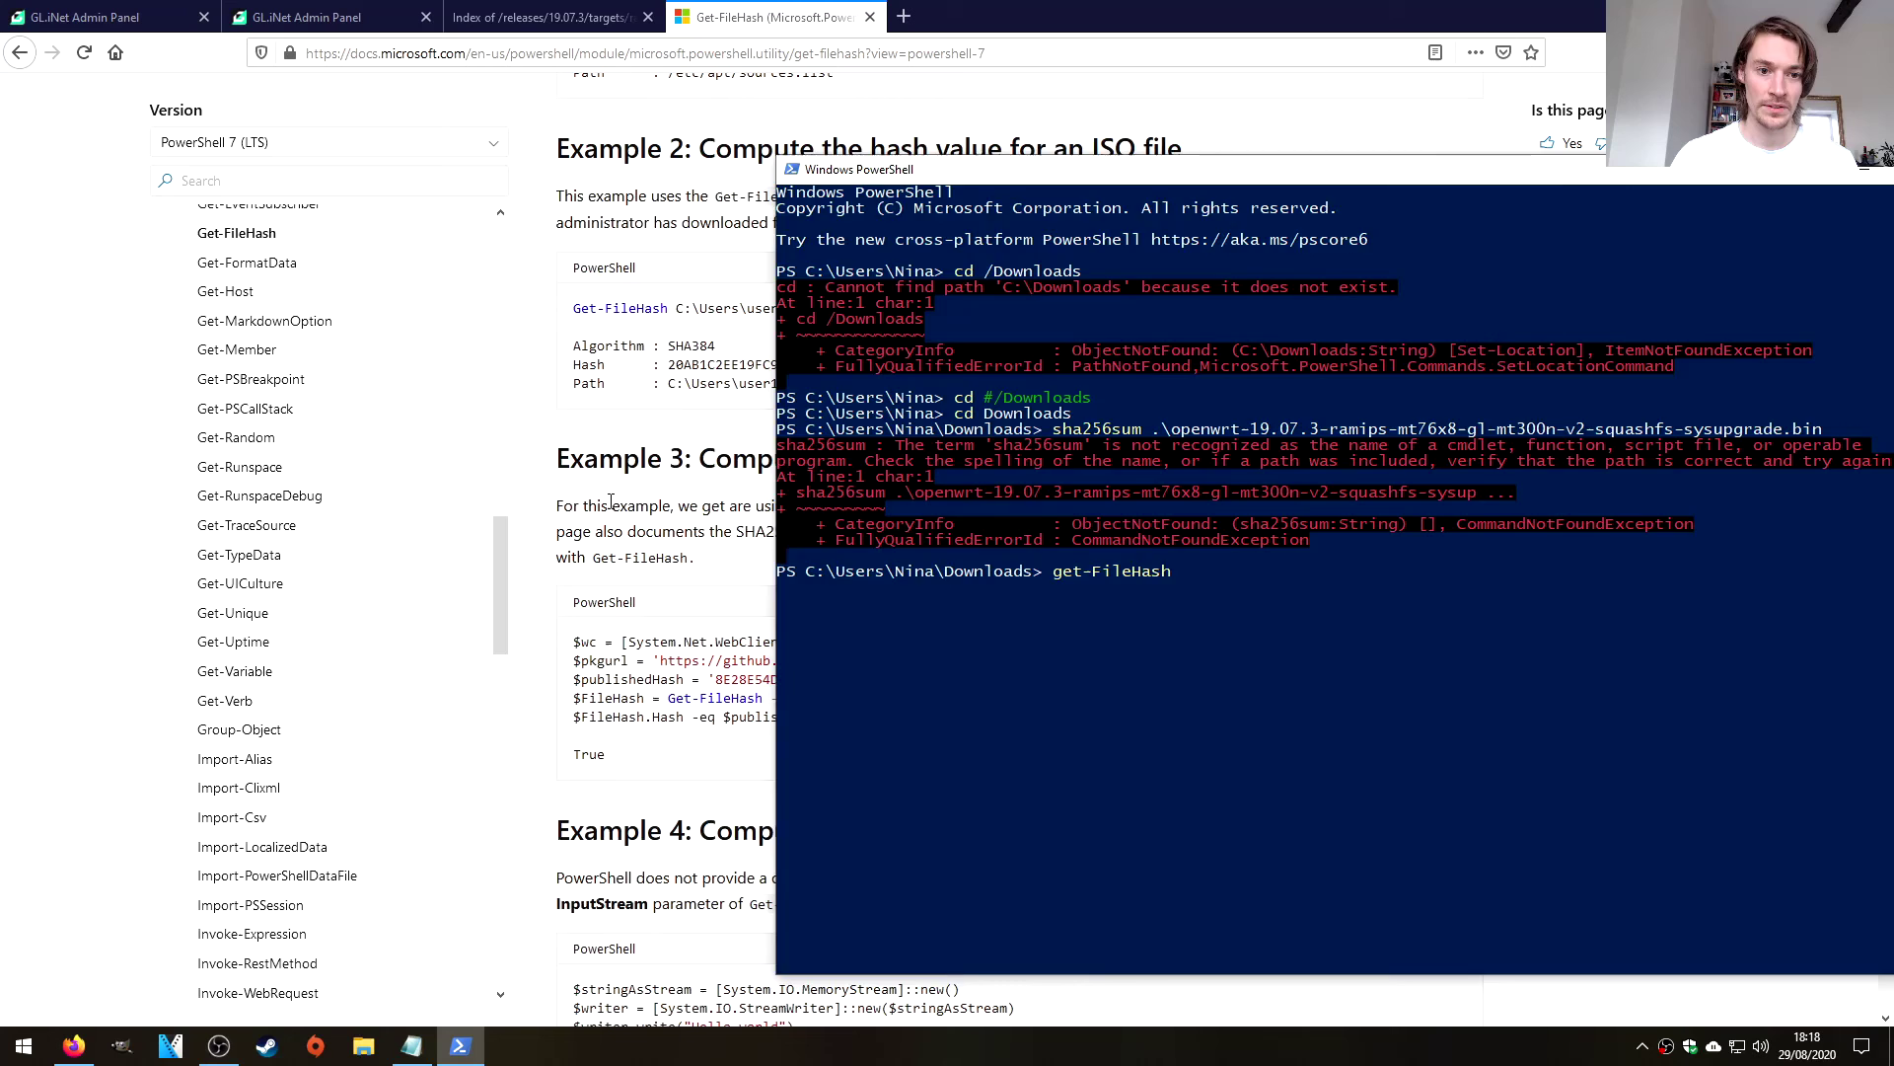
pyautogui.moveTo(1184, 169); pyautogui.dragTo(1602, 230)
pyautogui.write('a')
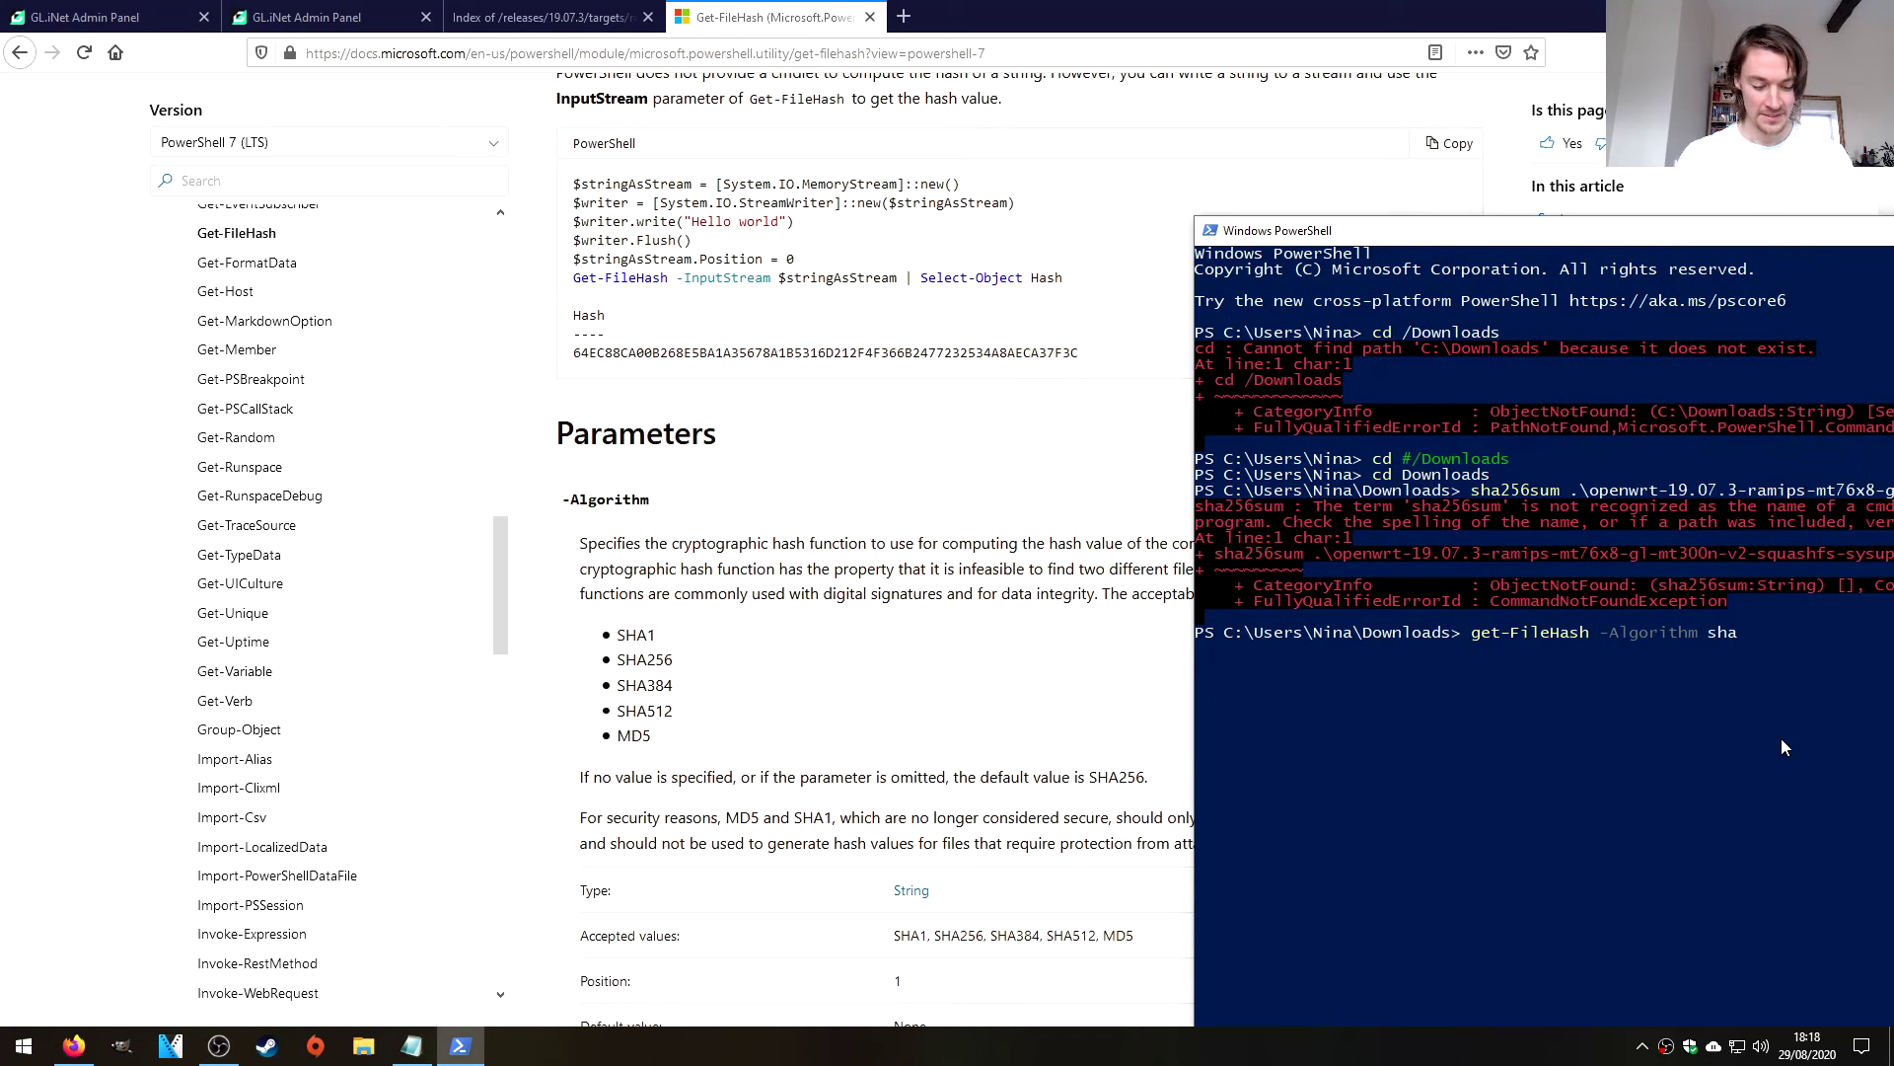
pyautogui.write('256')
pyautogui.press('Return')
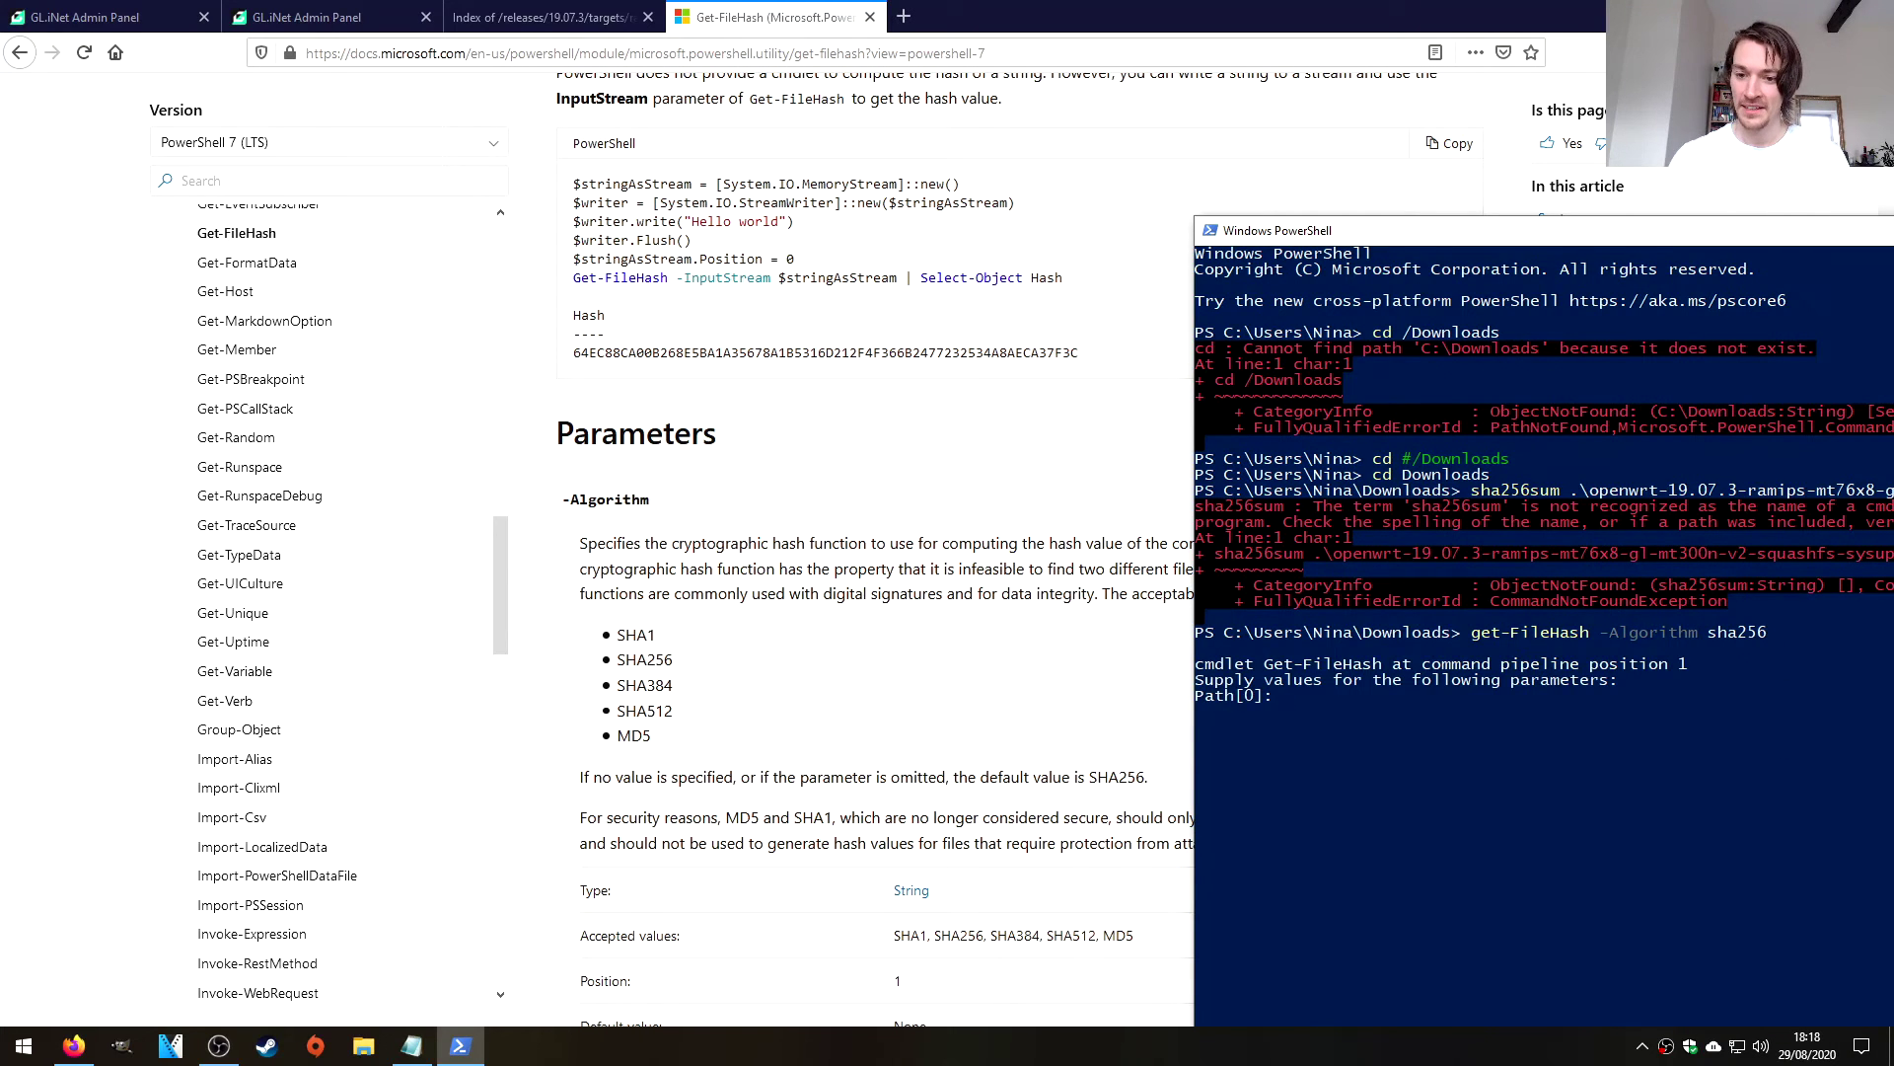
# Paste the sysupgrade .bin path at the Path[0] prompt to compute its hash.
pyautogui.moveTo(1527, 247); pyautogui.dragTo(1196, 117)
pyautogui.write('.\\ope')
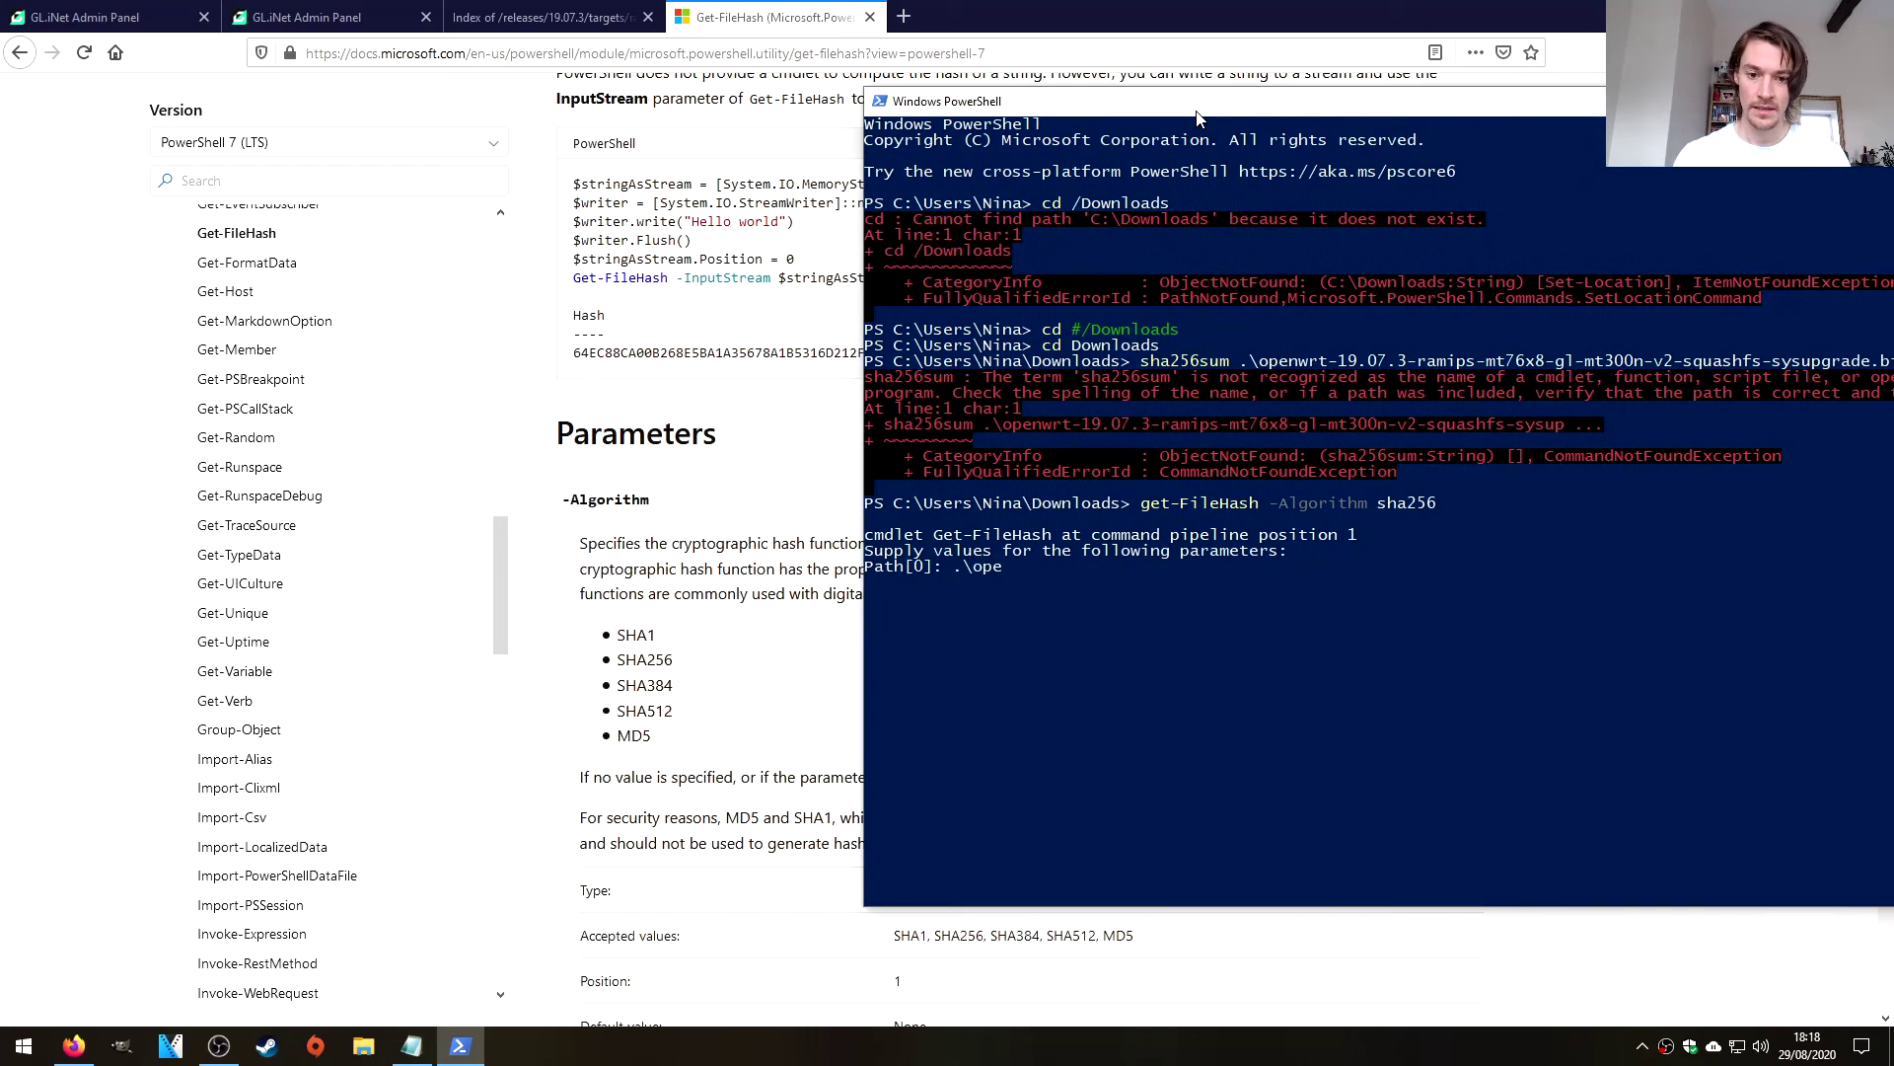
pyautogui.press('BackSpace')
pyautogui.press('BackSpace')
pyautogui.press('BackSpace')
pyautogui.press('BackSpace')
pyautogui.press('BackSpace')
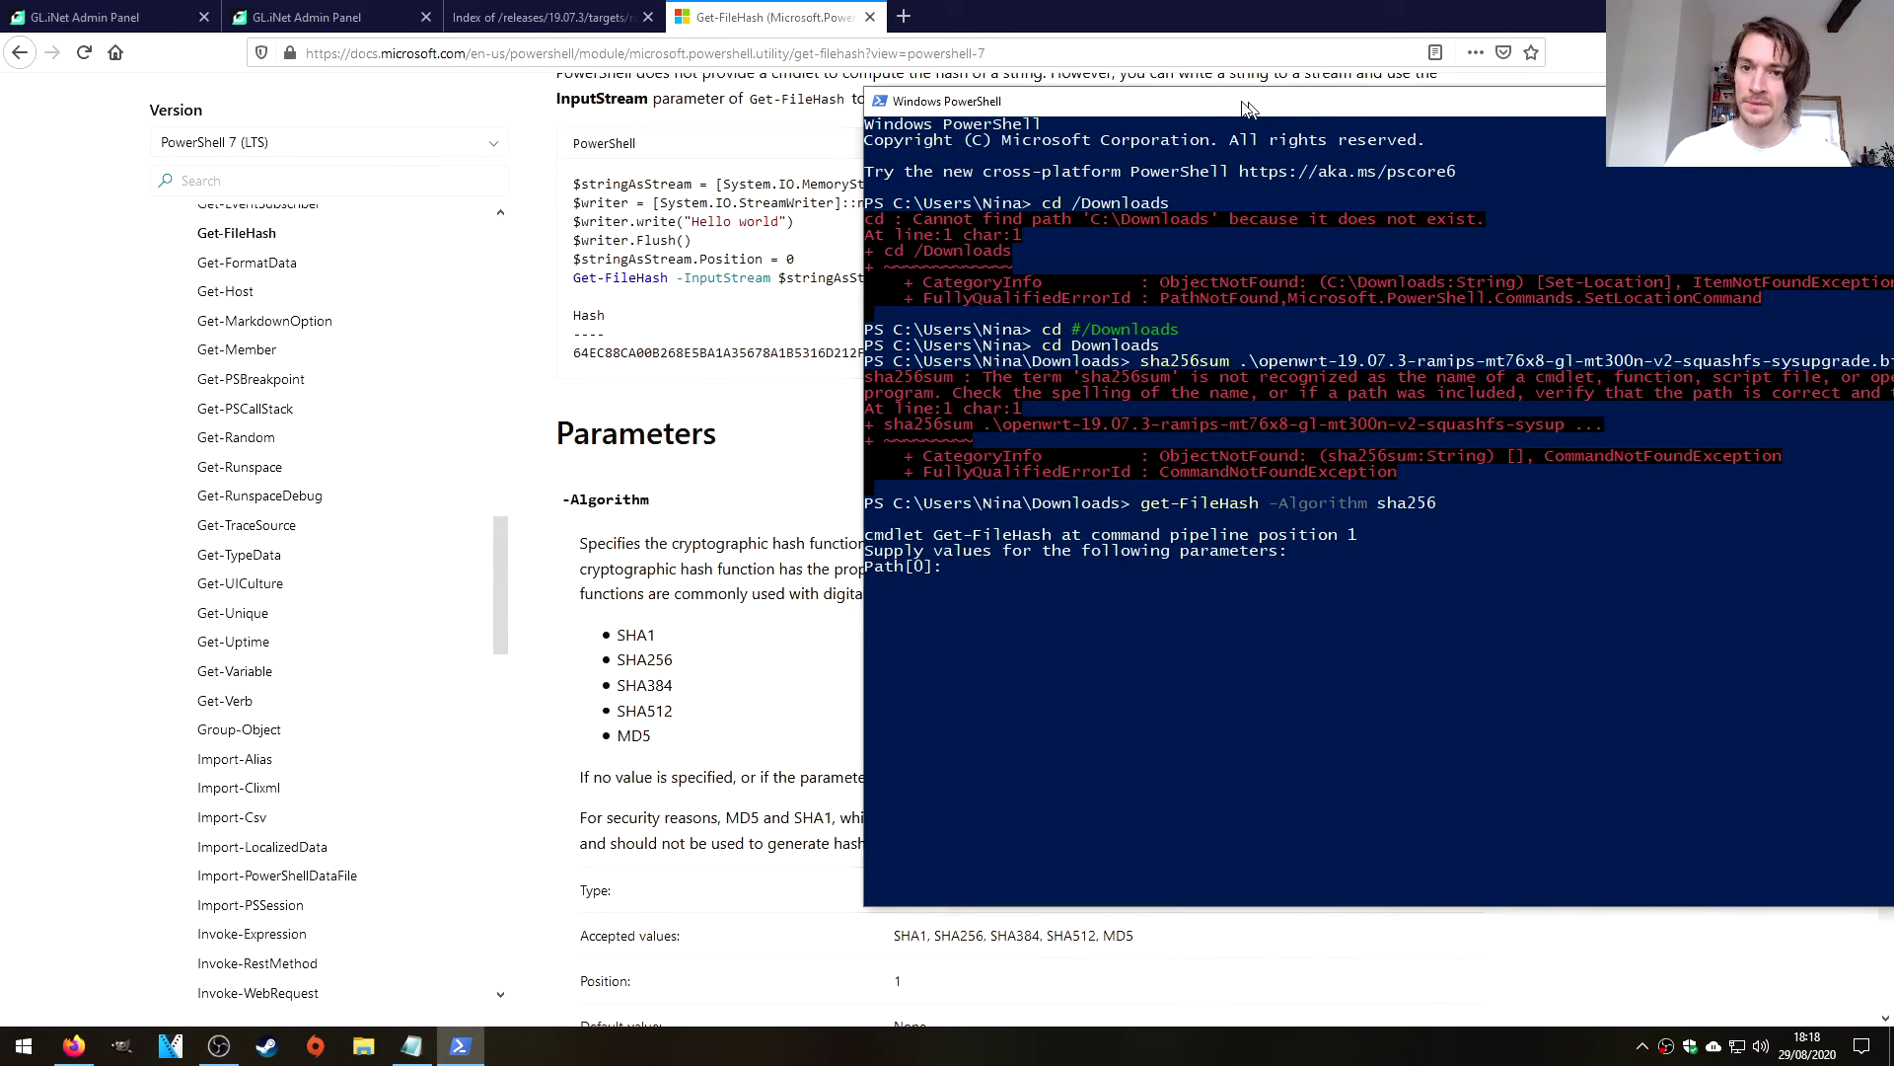
pyautogui.moveTo(1244, 100); pyautogui.dragTo(868, 92)
pyautogui.moveTo(866, 355); pyautogui.dragTo(1533, 365)
pyautogui.rightClick(1532, 365)
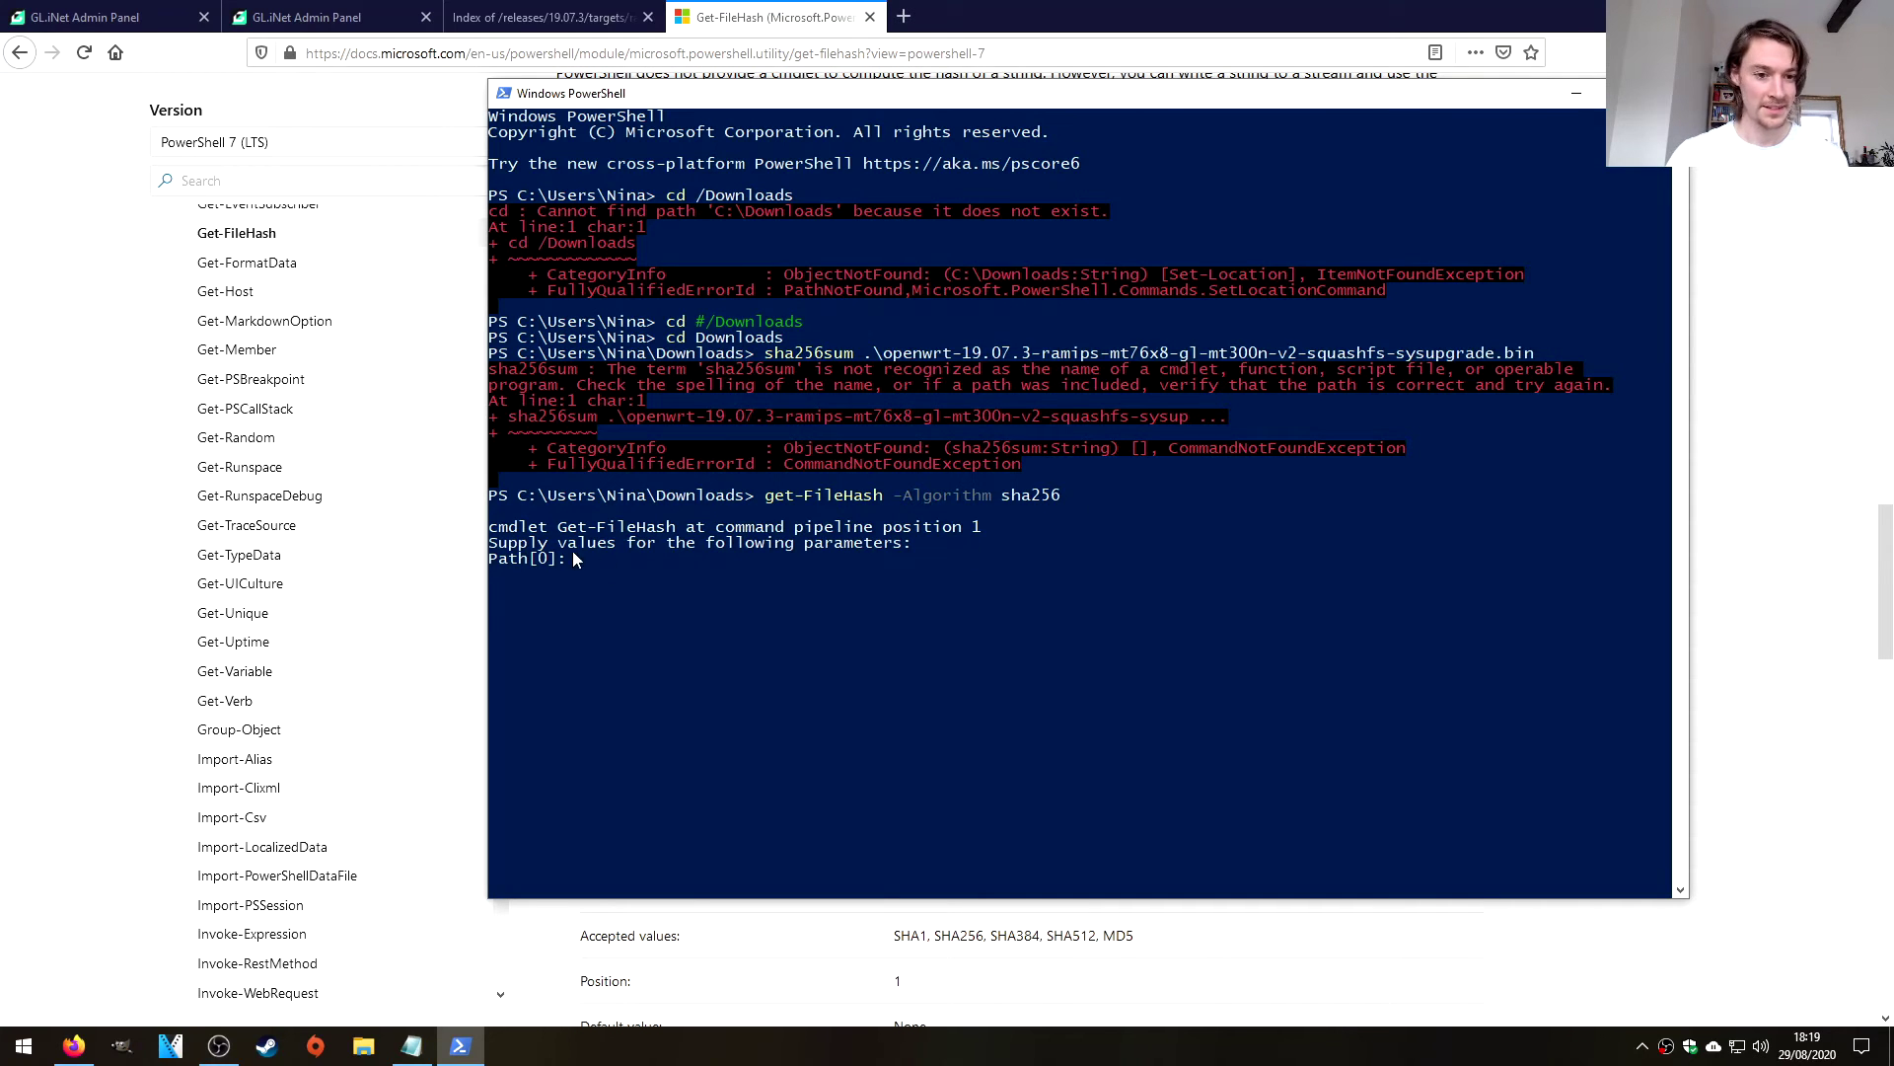
pyautogui.click(582, 558)
pyautogui.rightClick(608, 570)
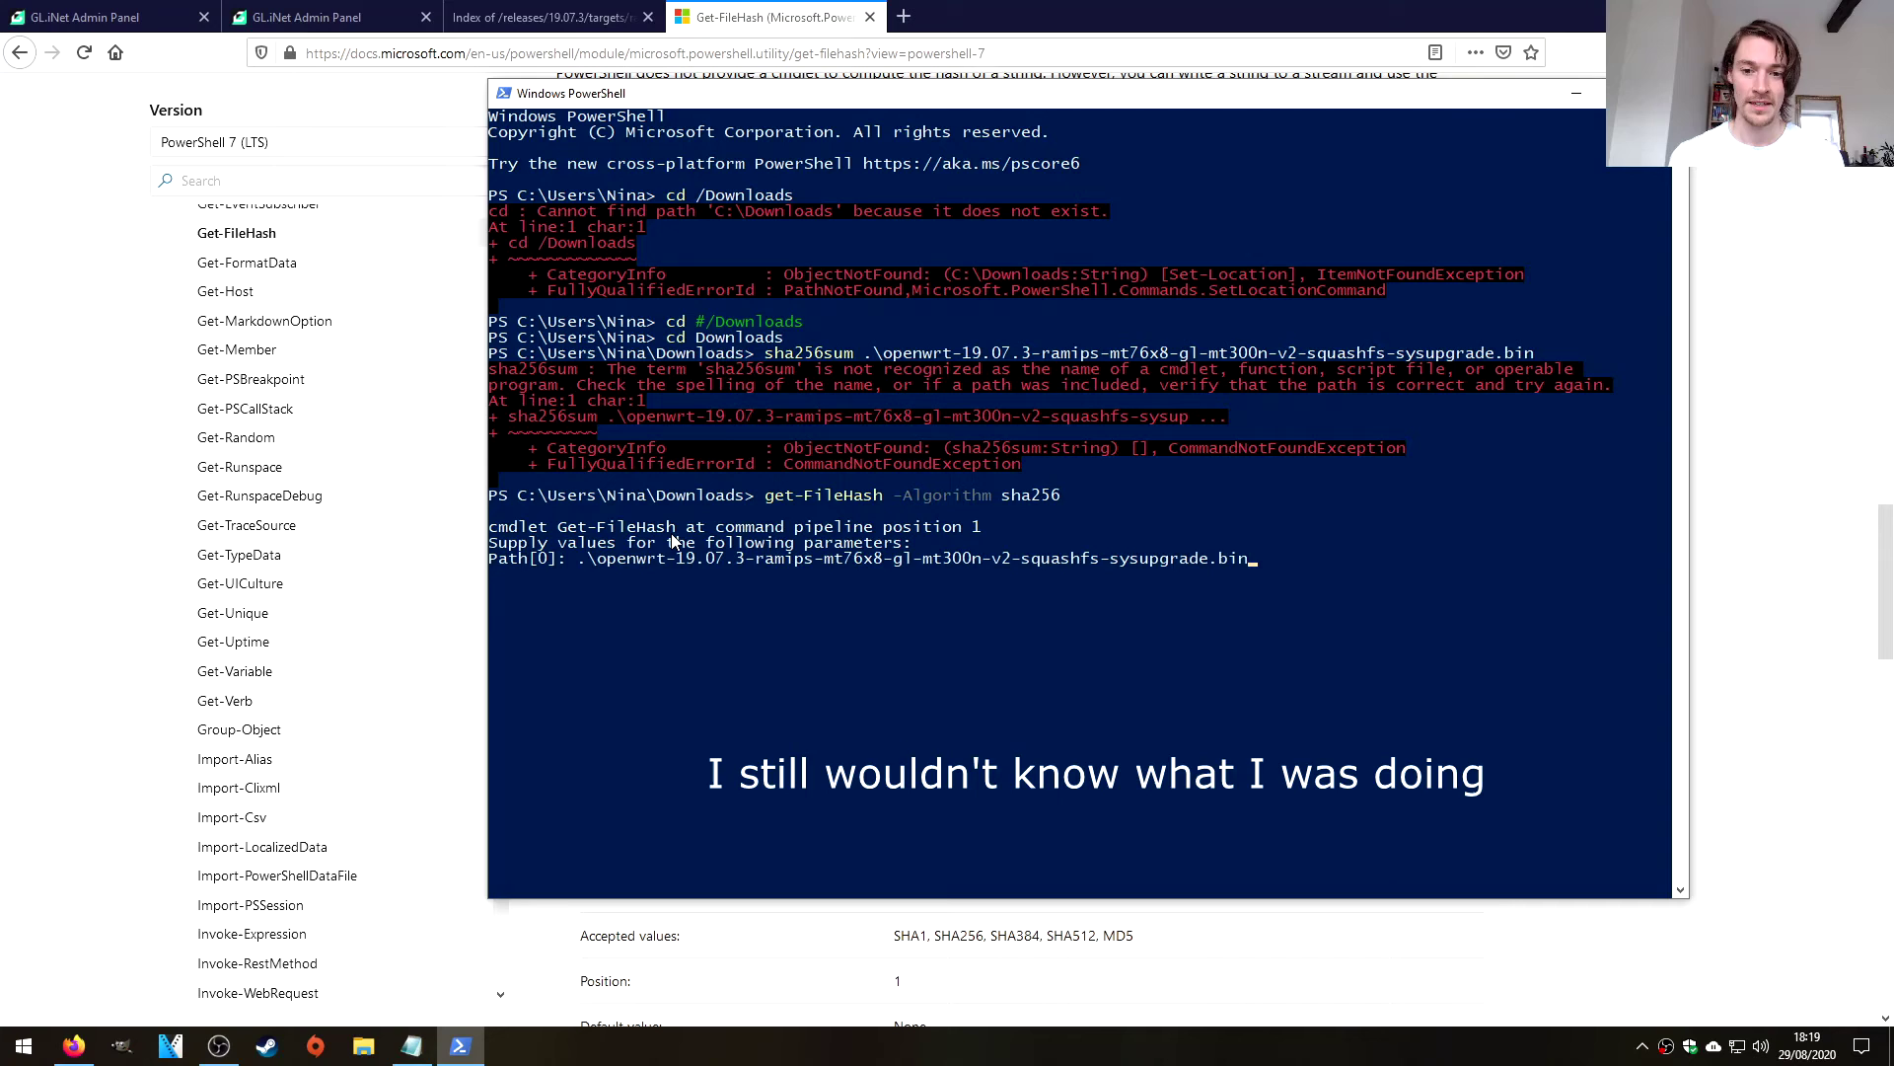
pyautogui.press('Return')
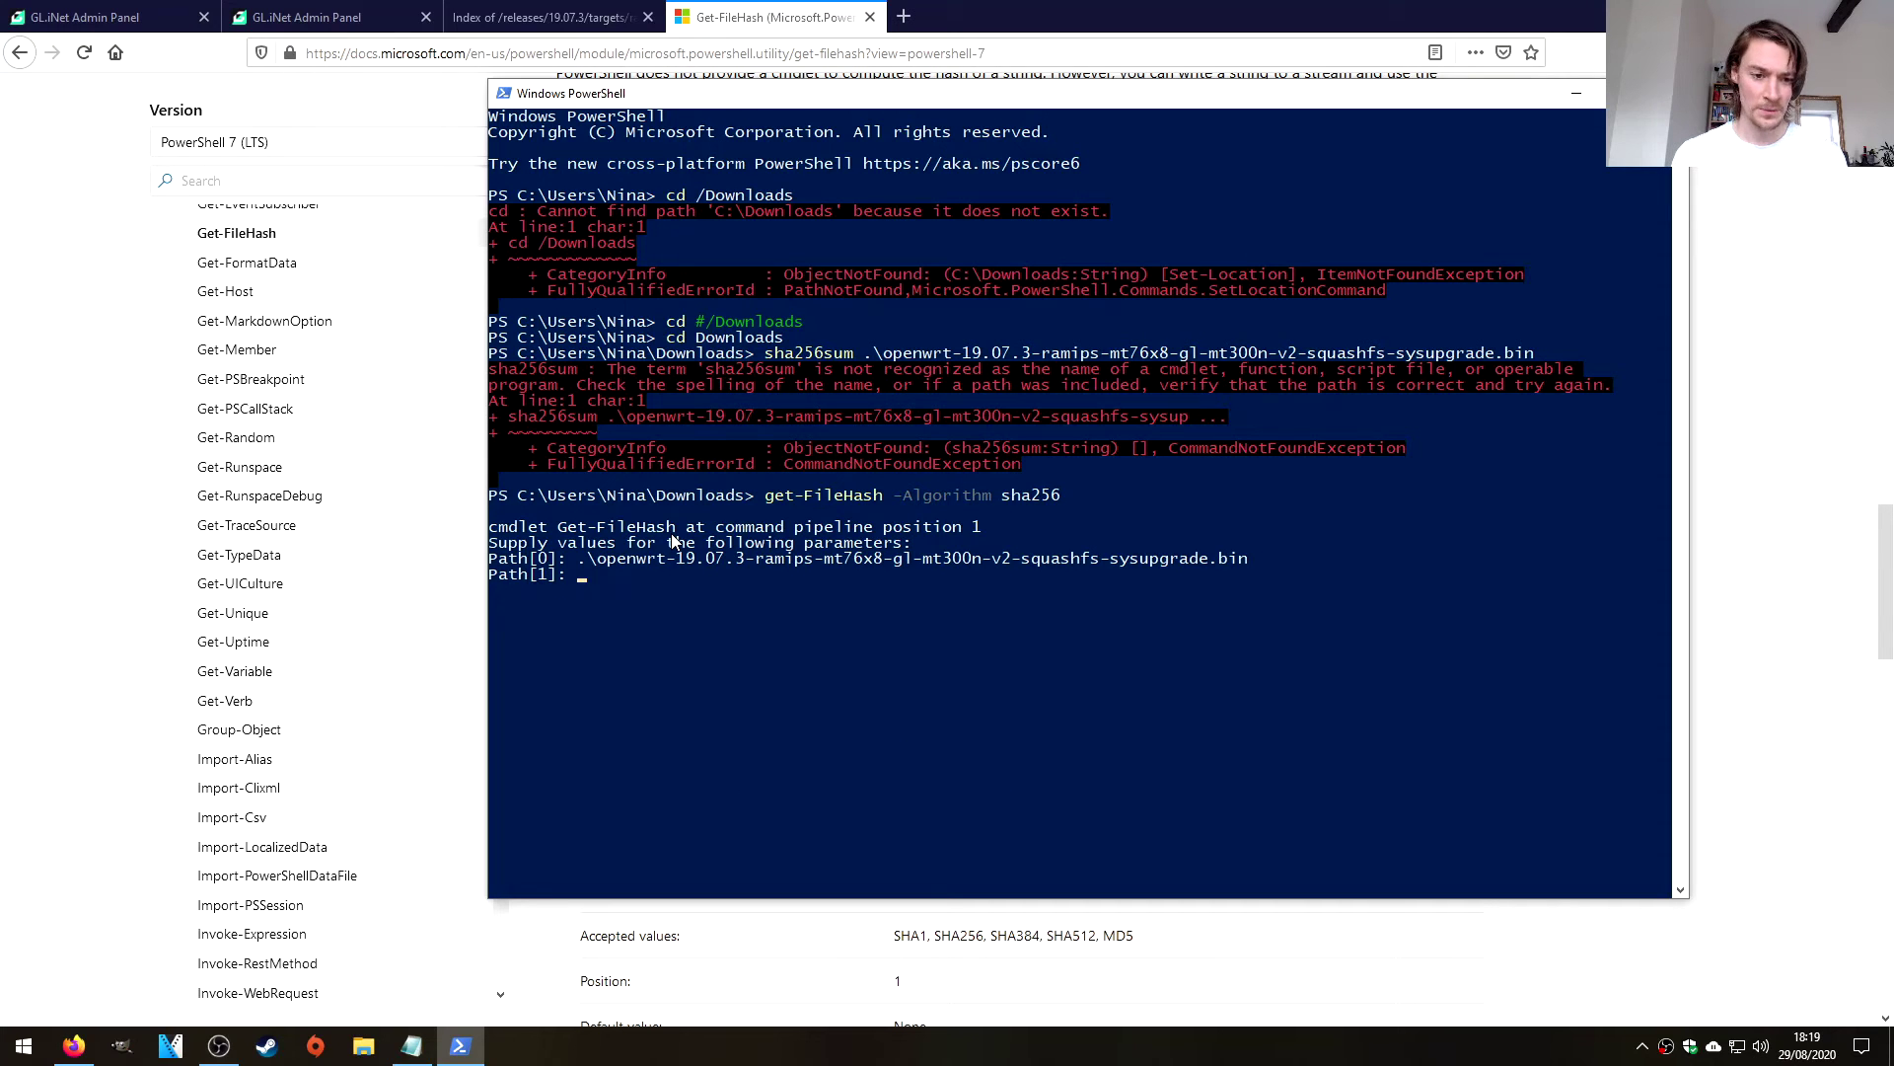
pyautogui.press('Return')
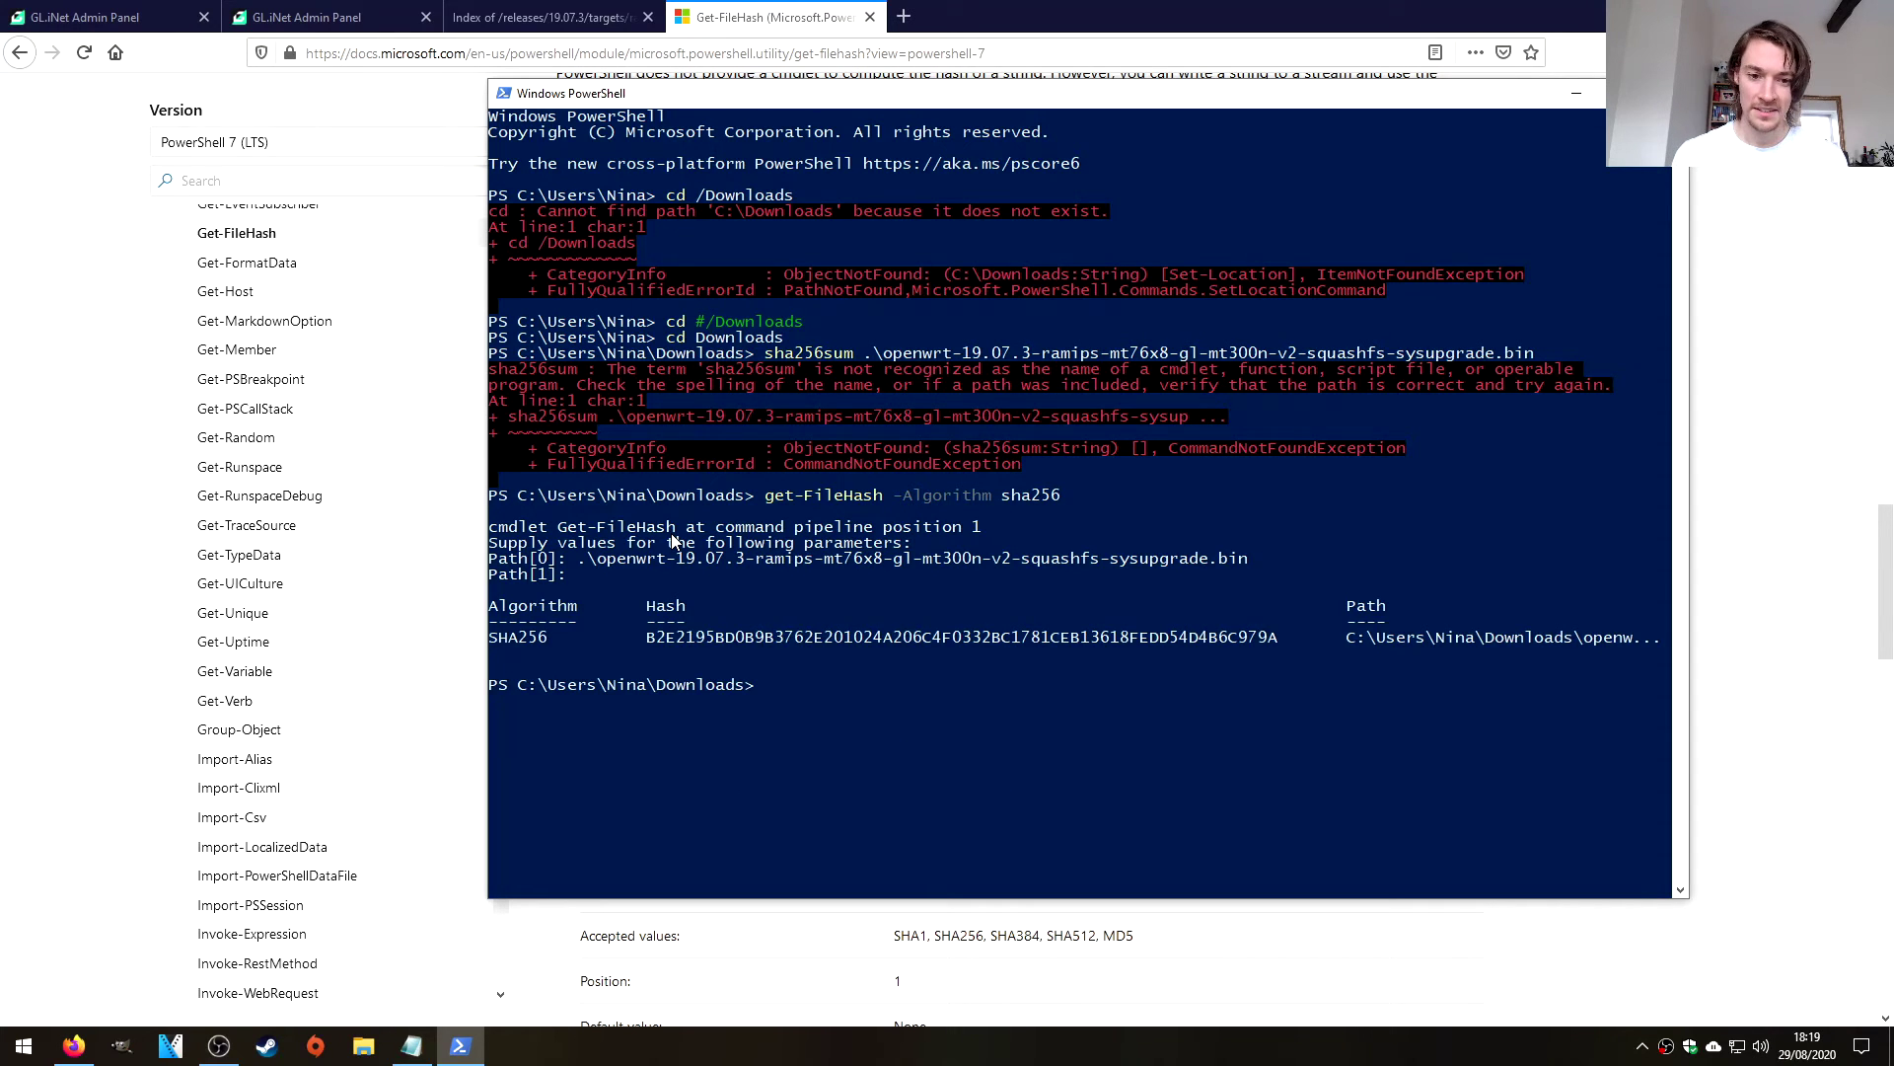
# Copy the computed SHA256 hash value B2E2195B…979A.
pyautogui.moveTo(647, 636); pyautogui.dragTo(1273, 639)
pyautogui.rightClick(1271, 639)
pyautogui.doubleClick(1269, 639)
pyautogui.hotkey('ctrl', 'c')
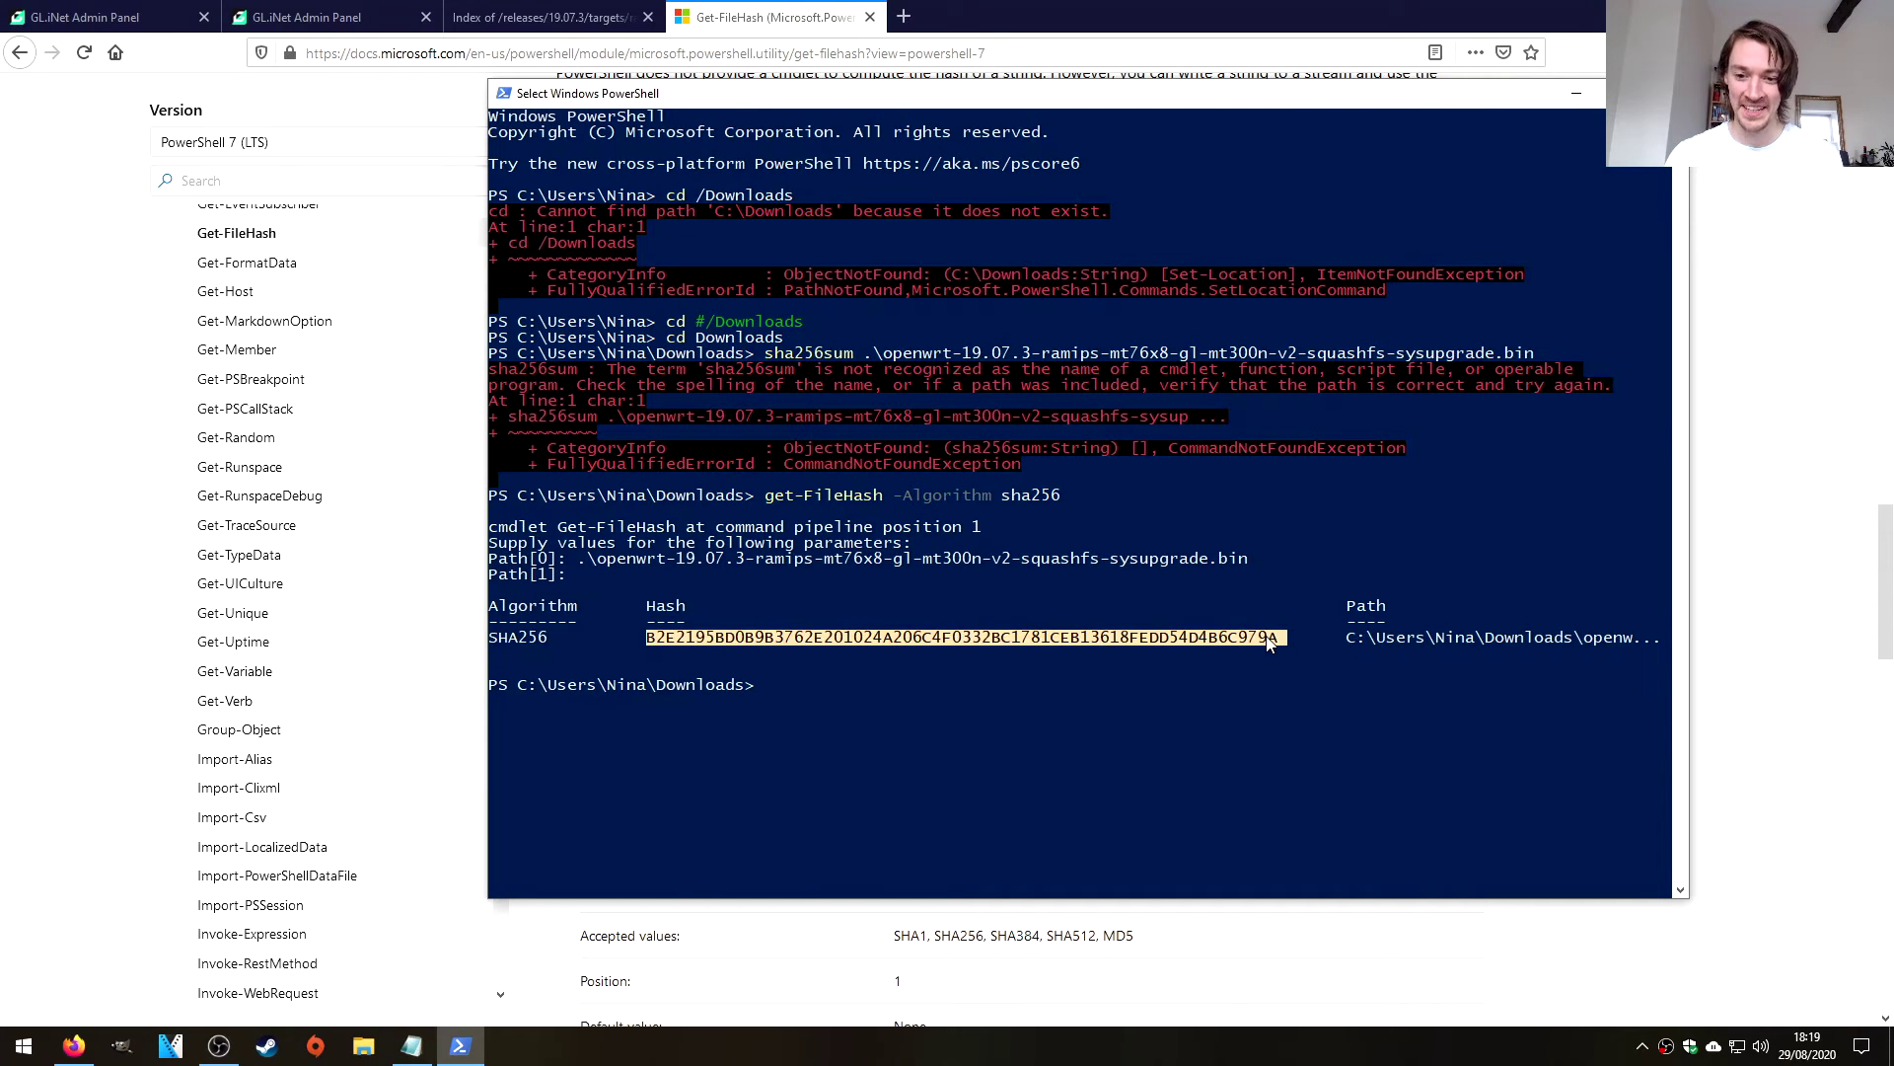
pyautogui.rightClick(1269, 640)
# Paste the computed hash below the published one and compare them character by character.
pyautogui.click(411, 1046)
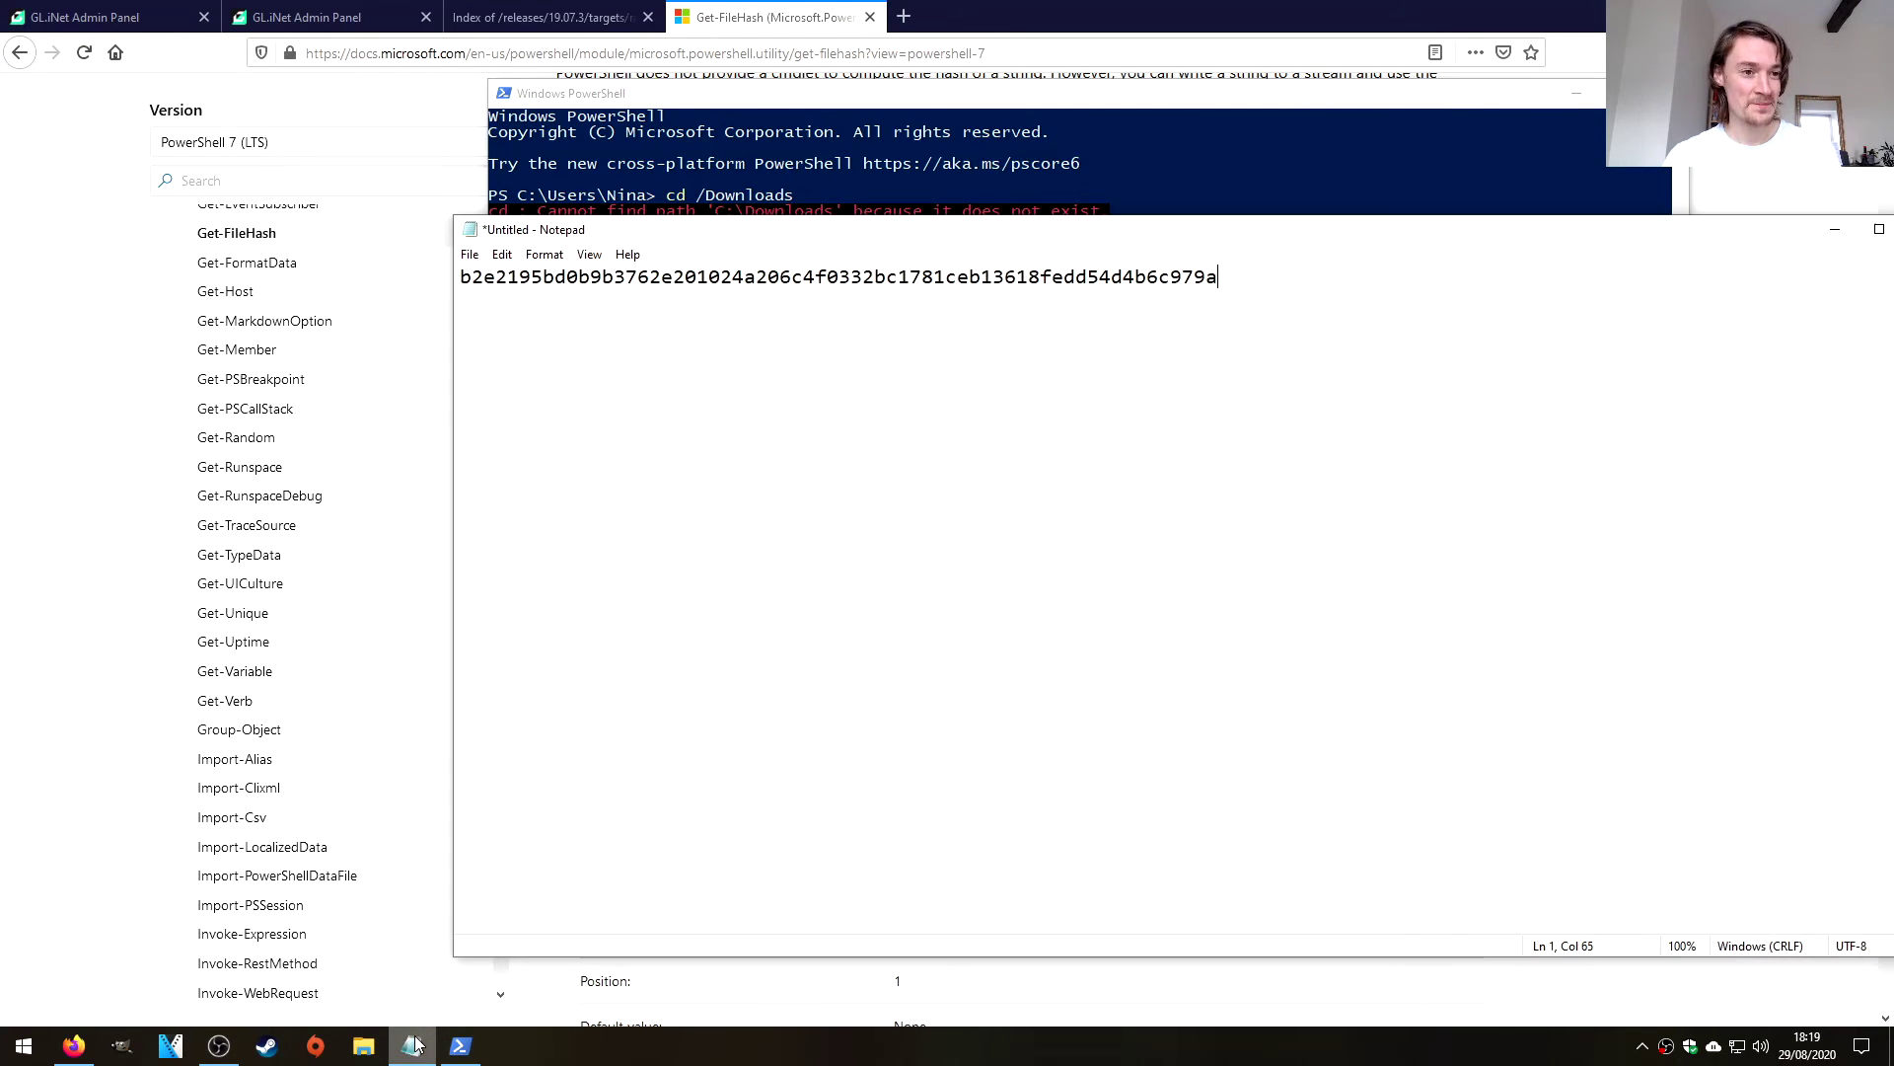
pyautogui.press('Return')
pyautogui.hotkey('ctrl', 'v')
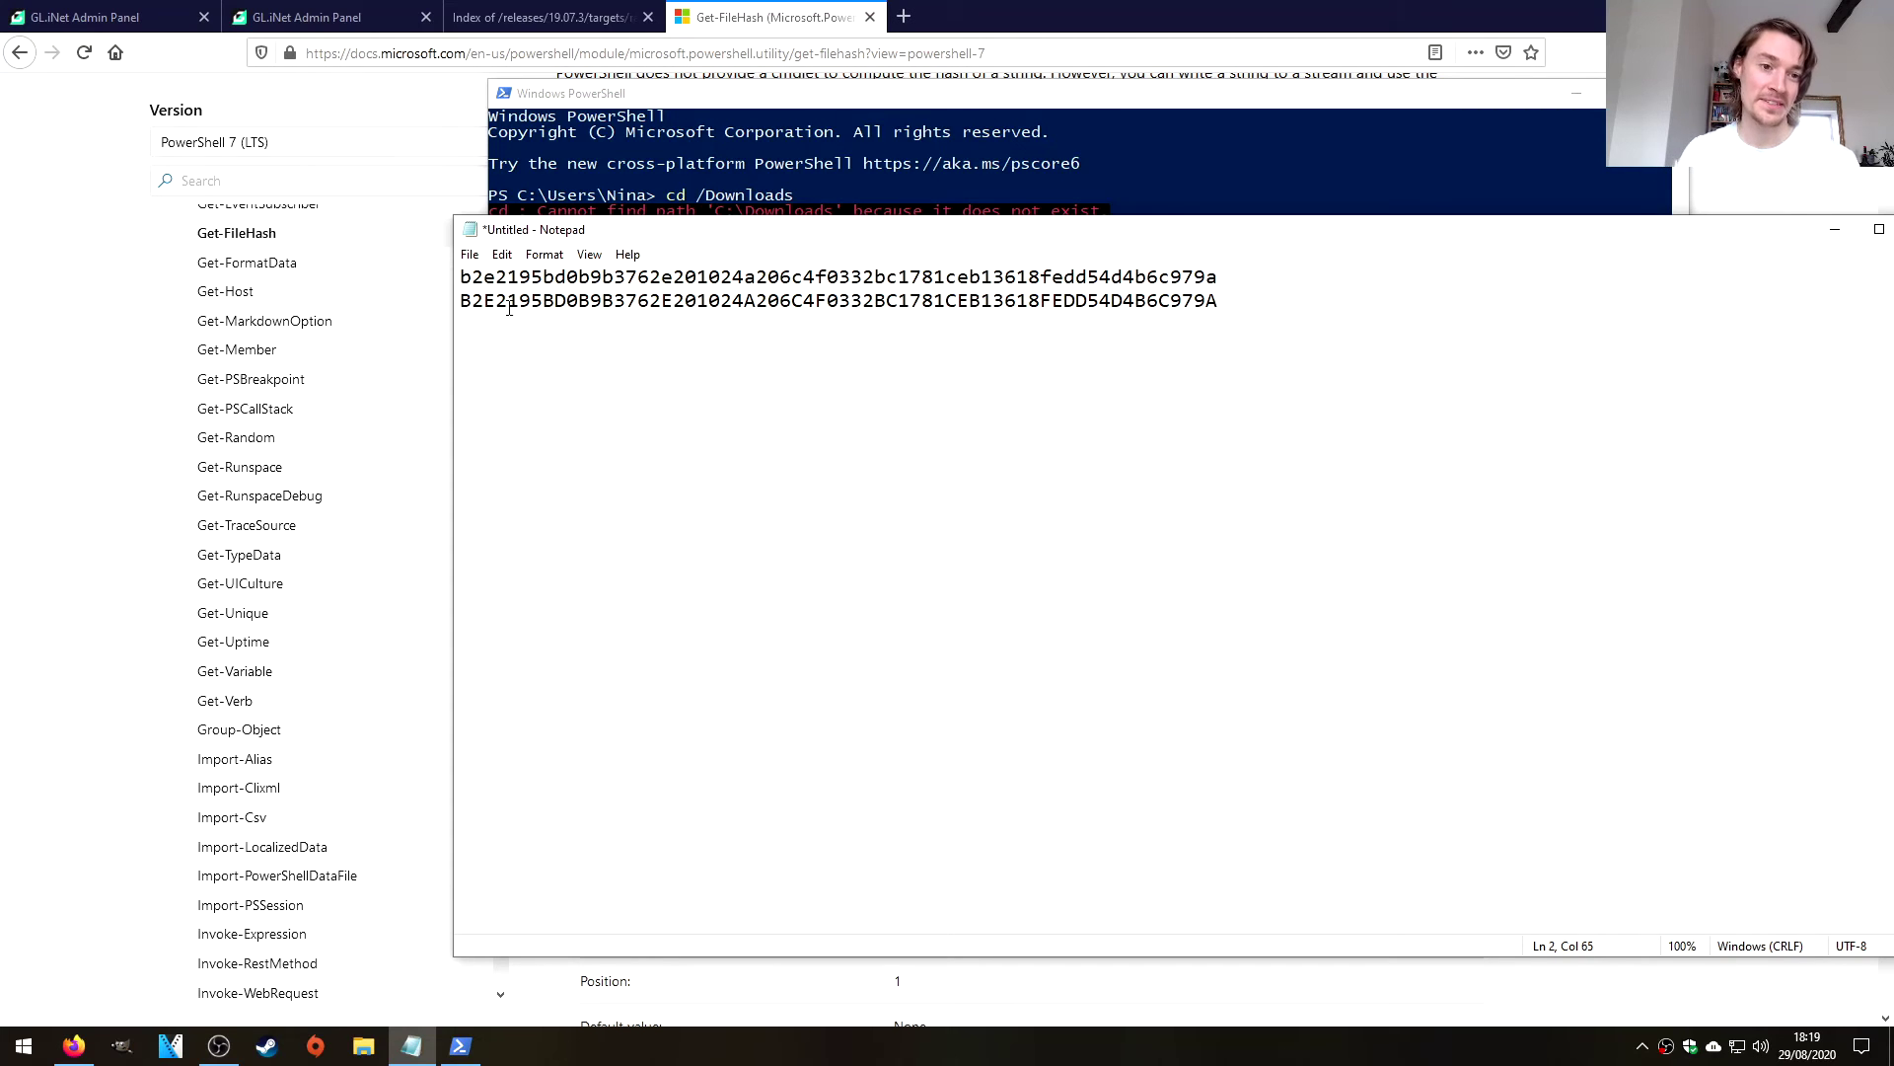
pyautogui.click(475, 300)
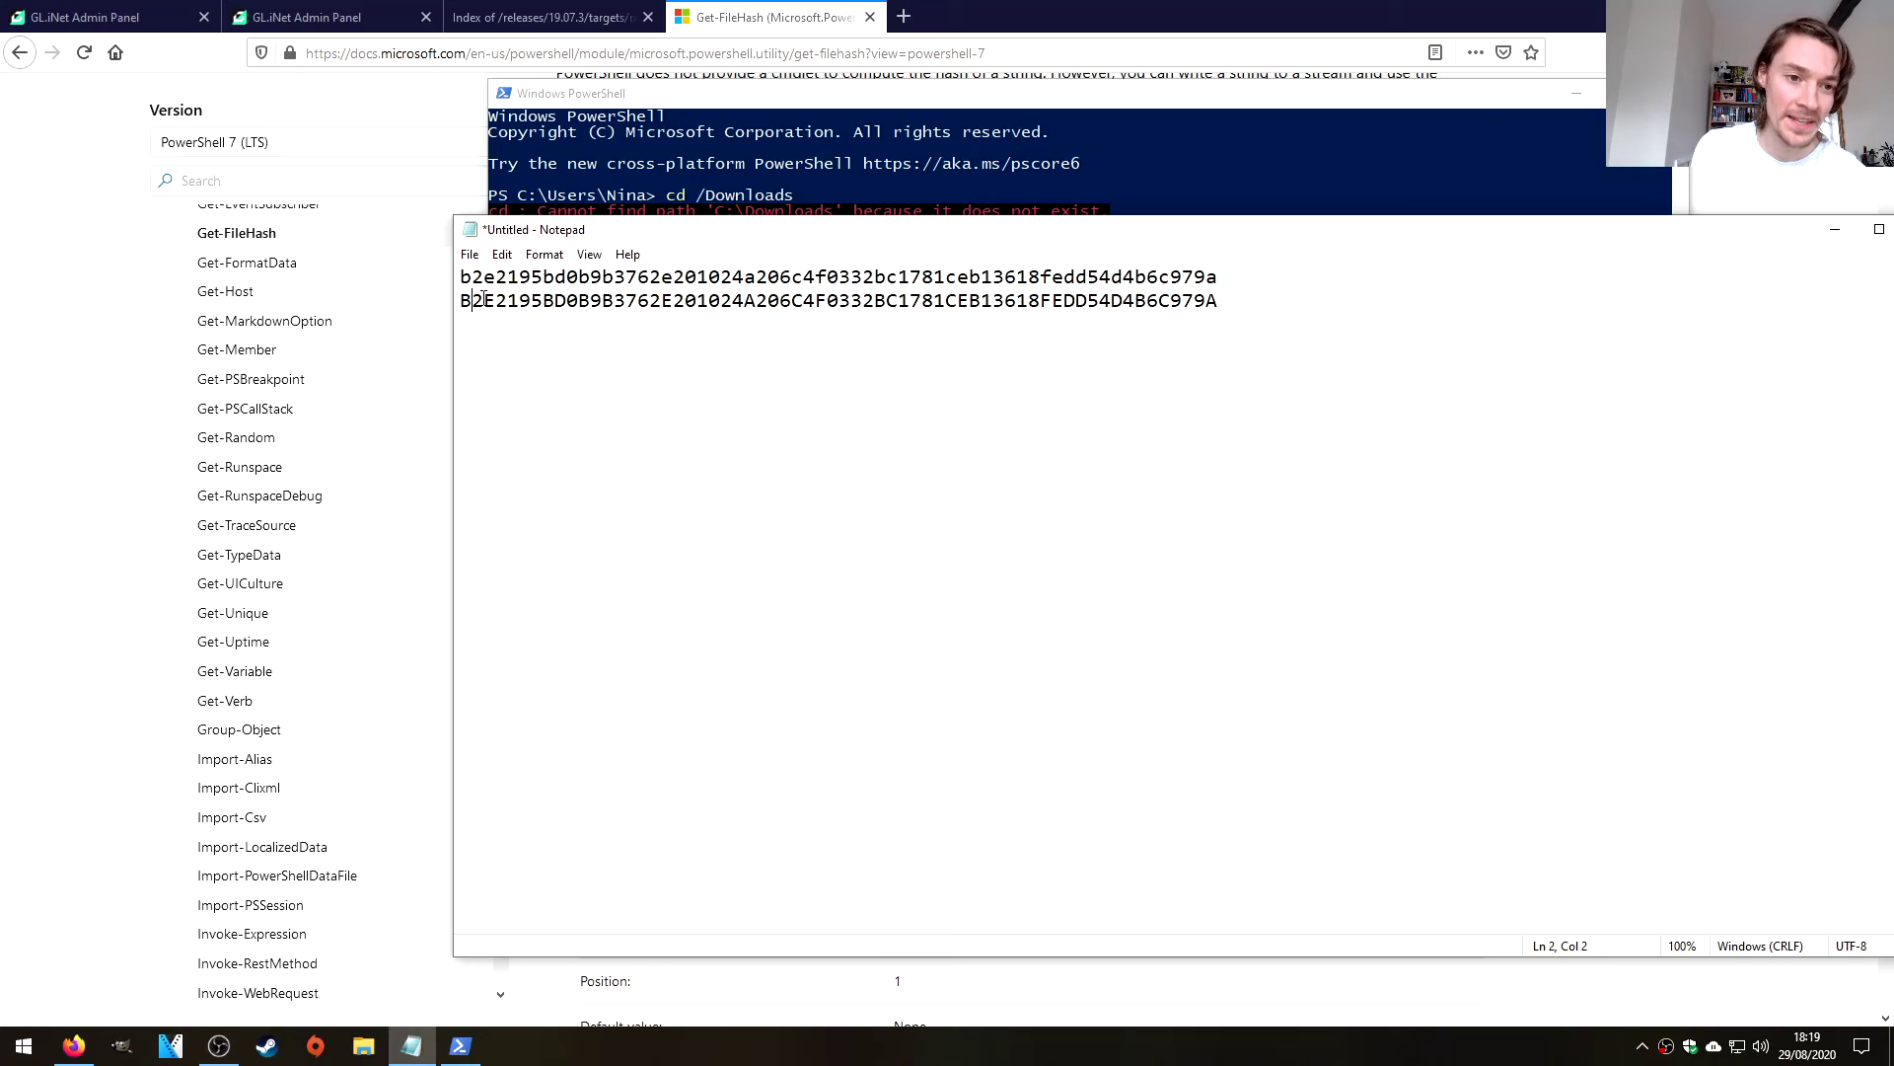
pyautogui.press('Right')
pyautogui.press('Right')
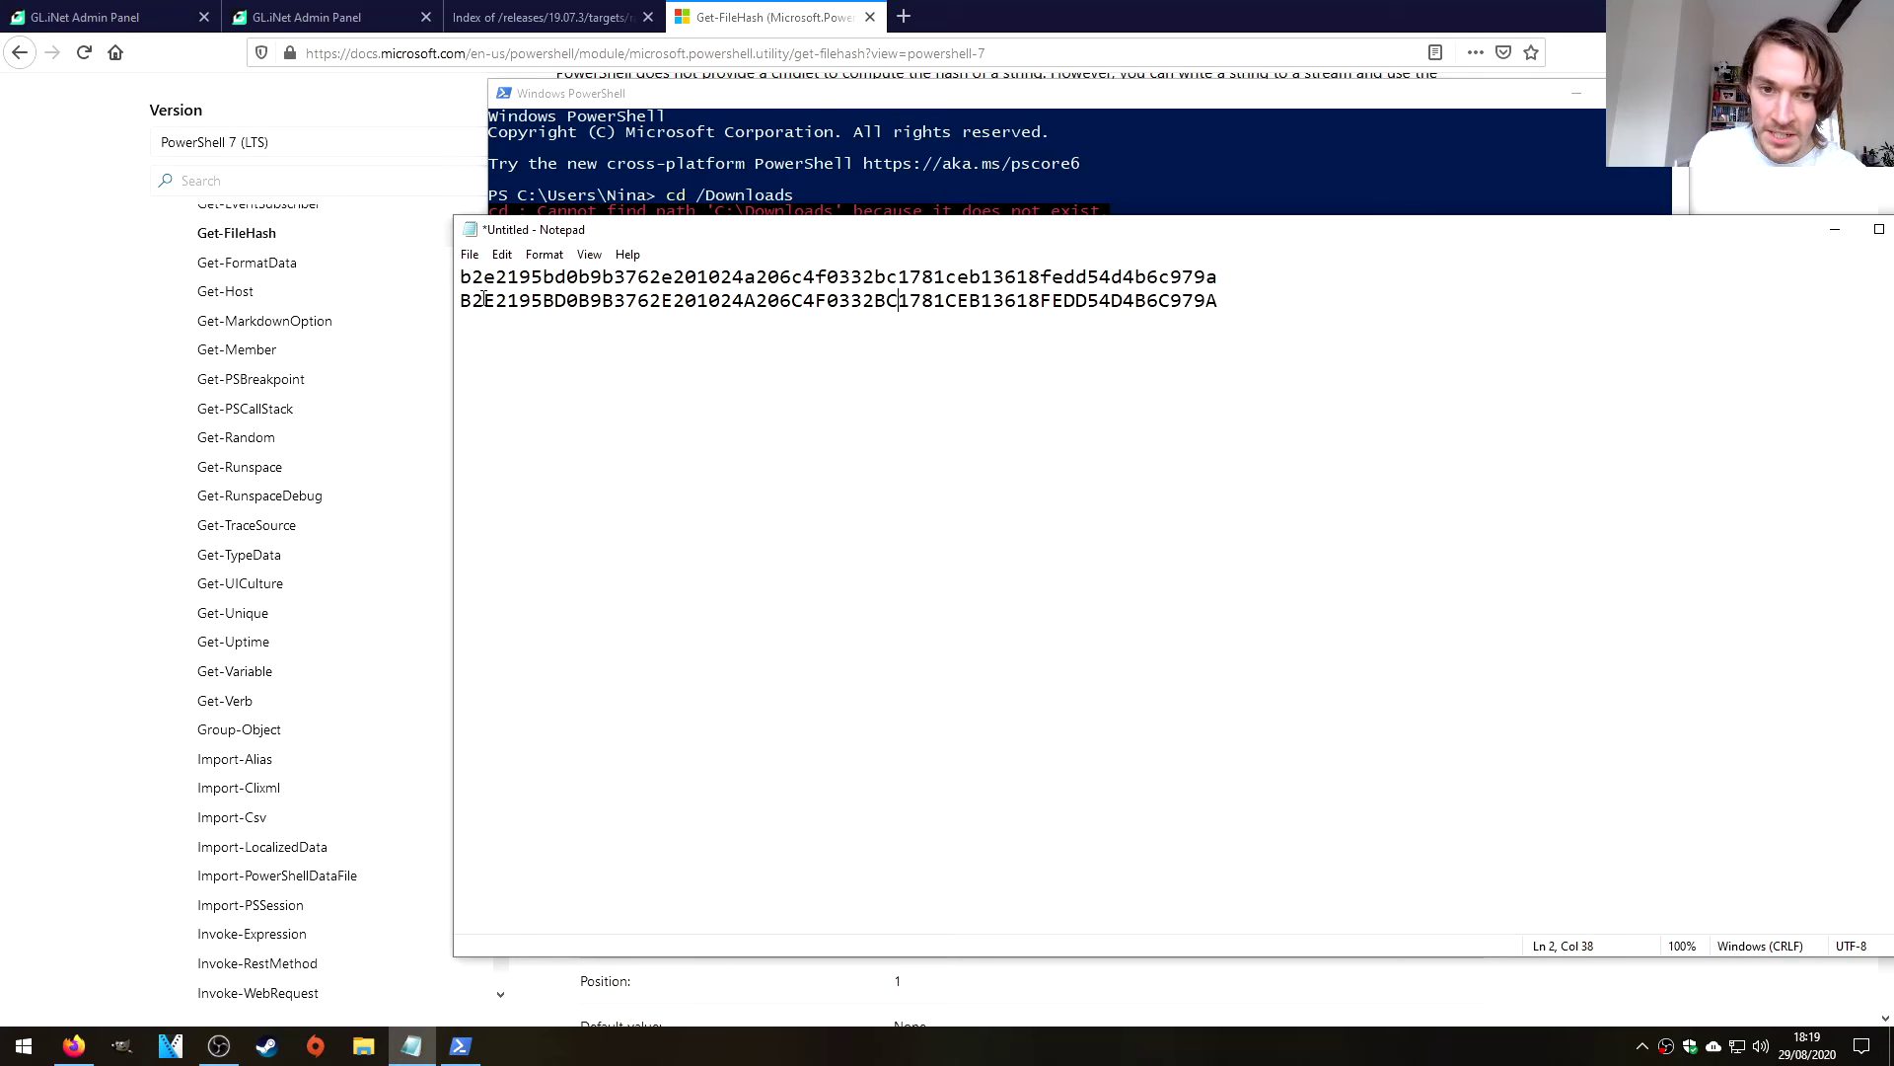
pyautogui.press('Right')
pyautogui.press('Right')
pyautogui.press('Right')
pyautogui.press('End')
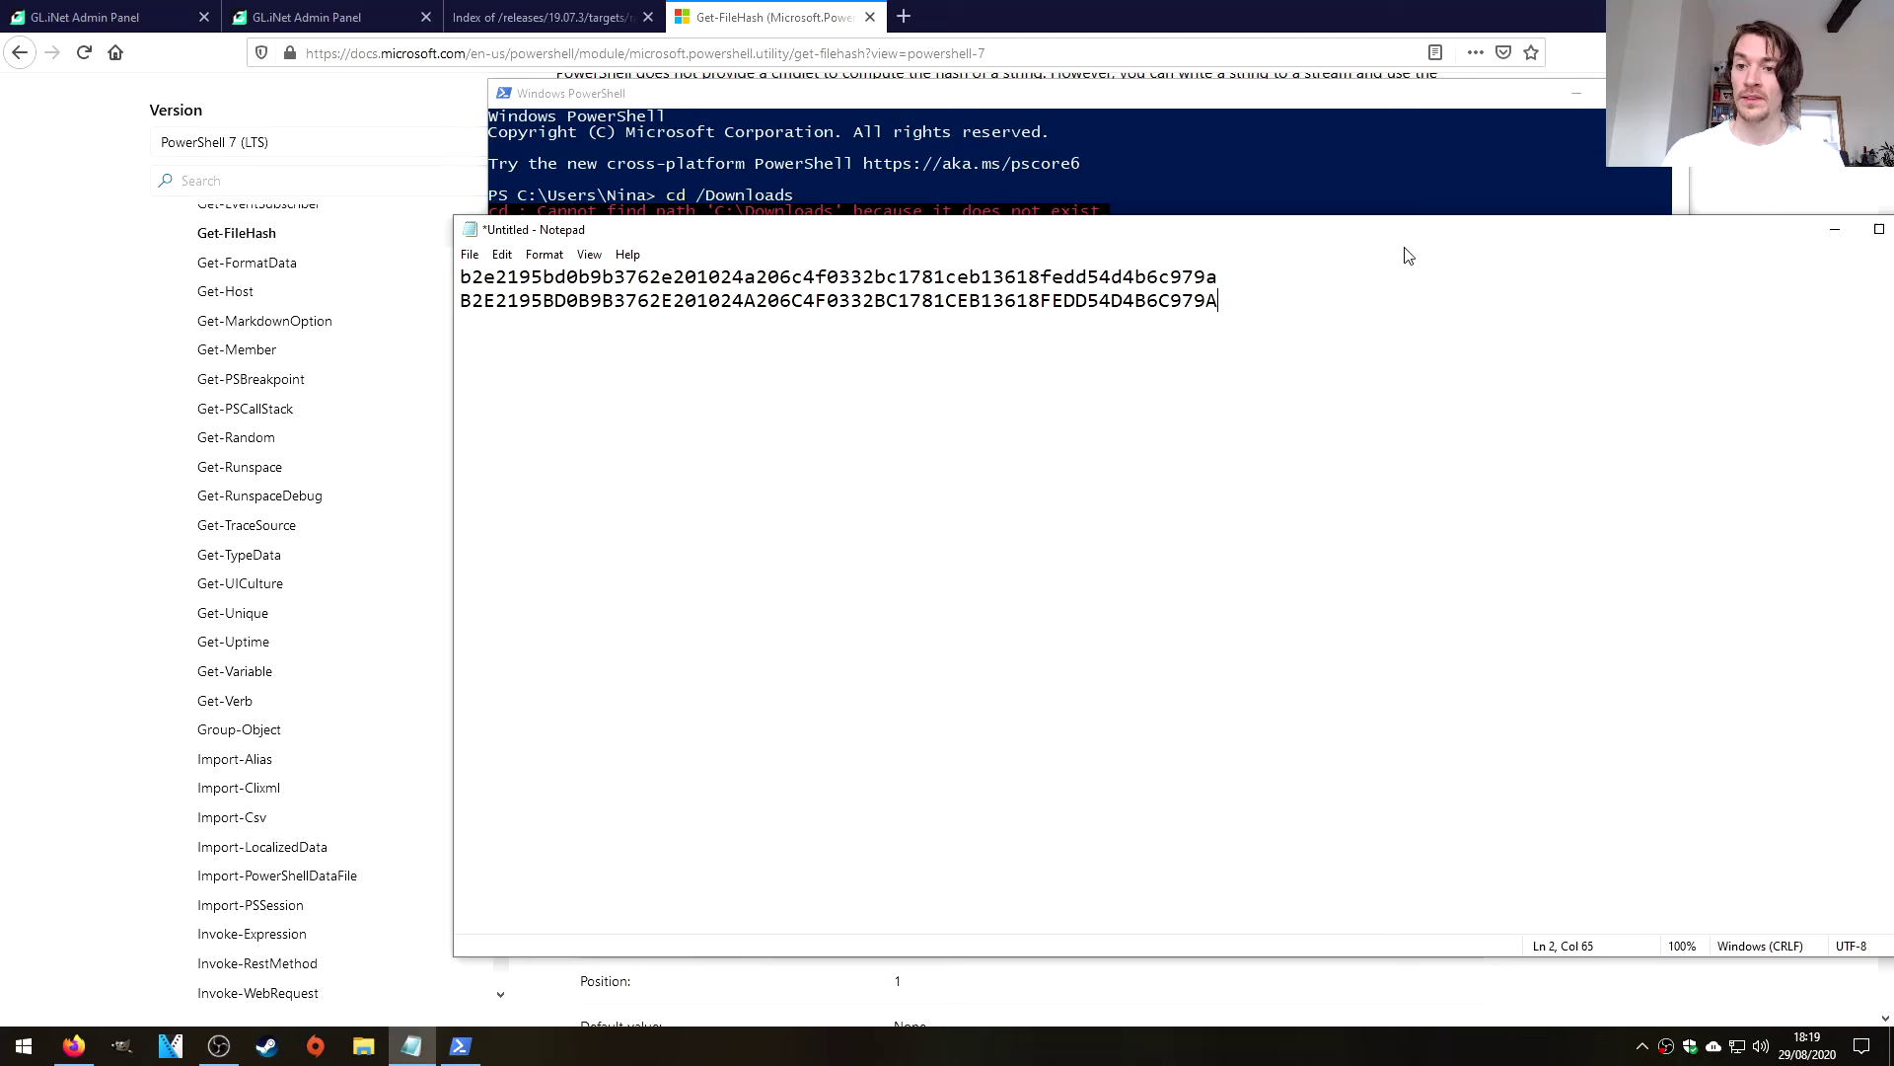
# Close Notepad without saving, then close PowerShell.
pyautogui.moveTo(1148, 235); pyautogui.dragTo(836, 234)
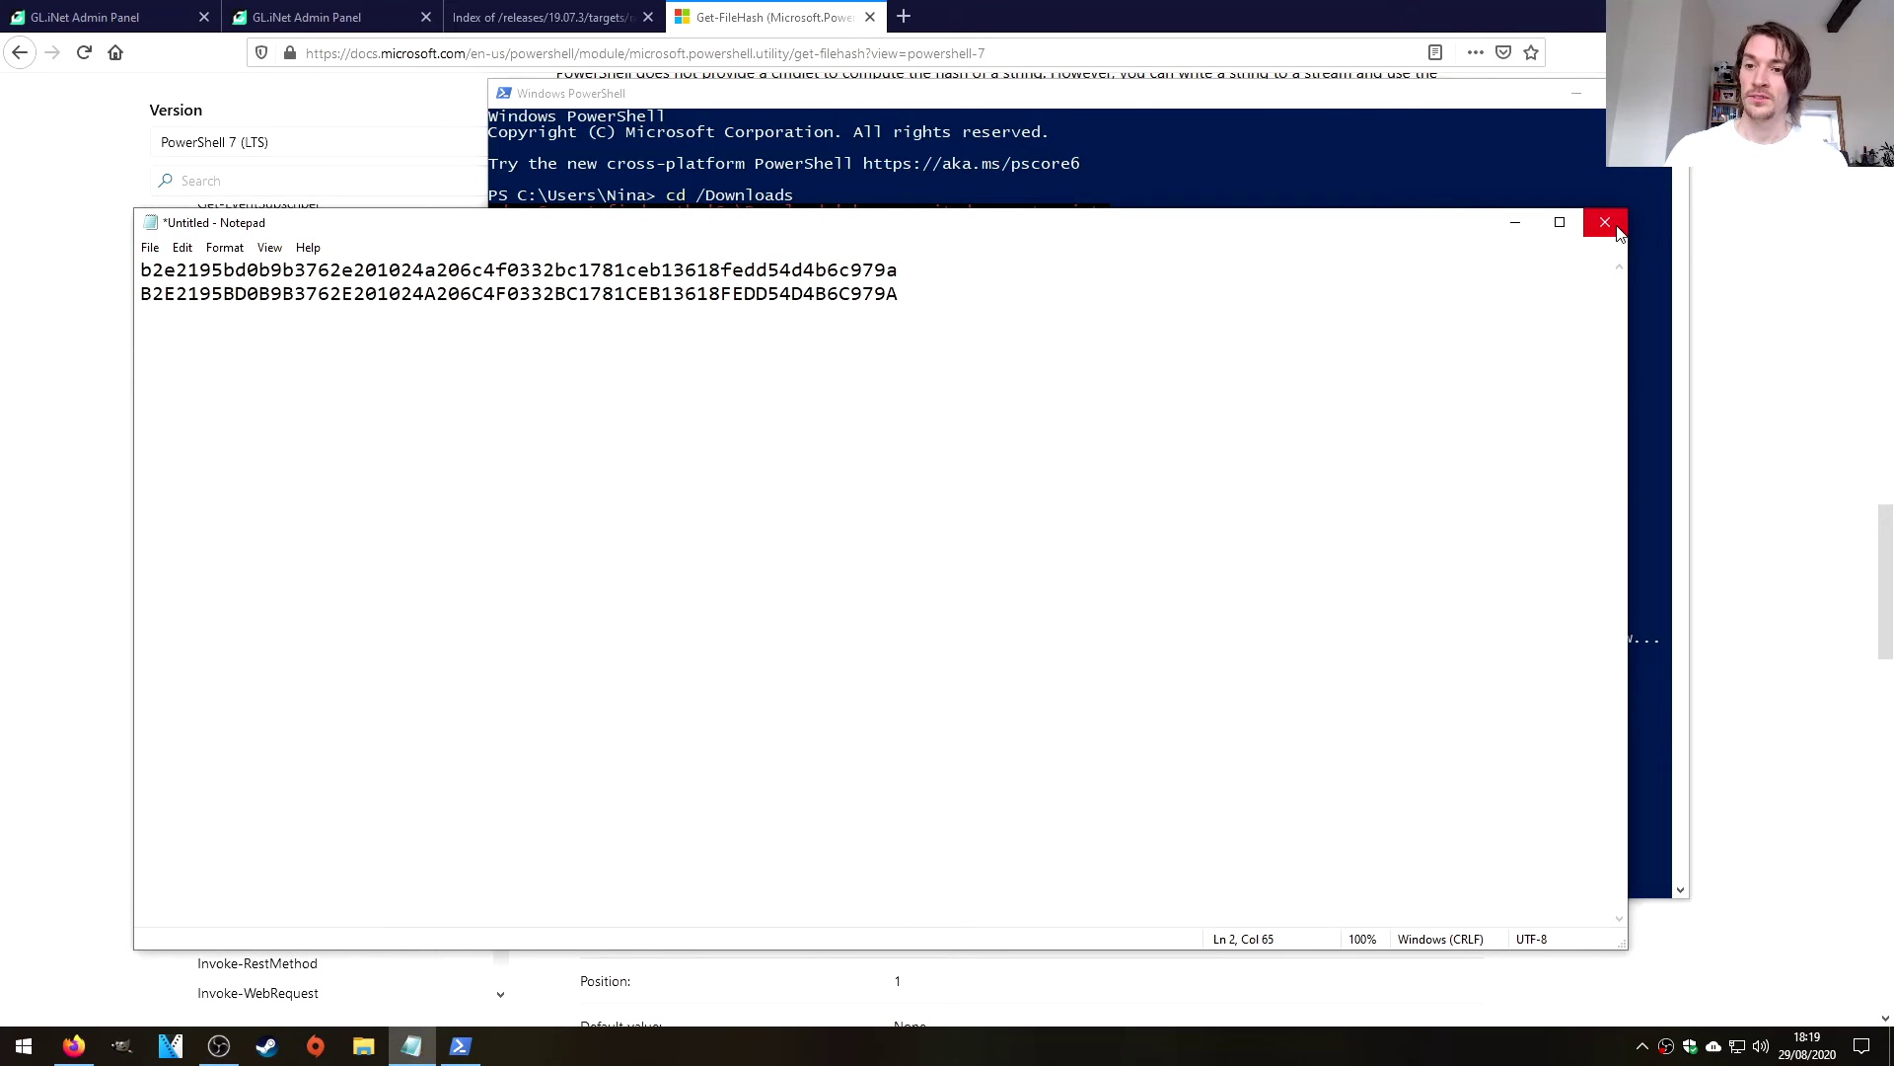
pyautogui.click(1606, 222)
pyautogui.click(963, 523)
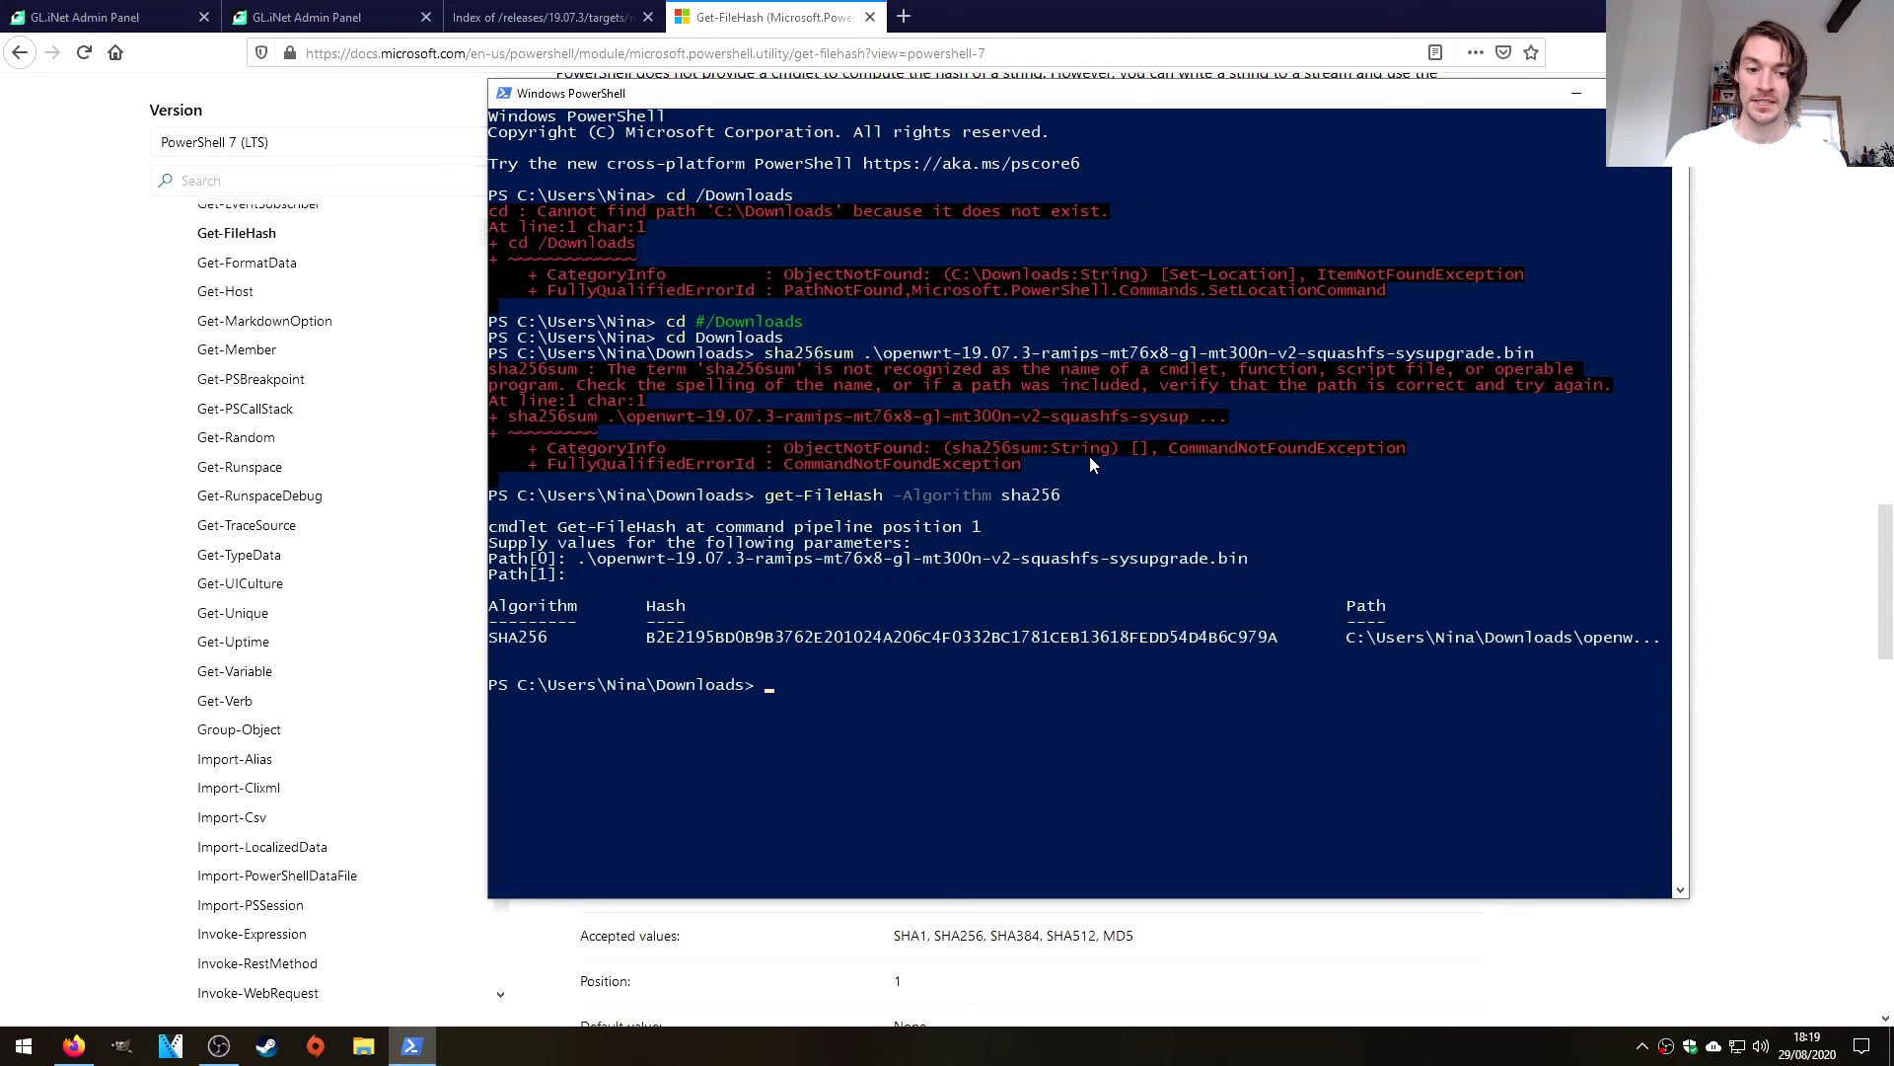
pyautogui.click(1668, 93)
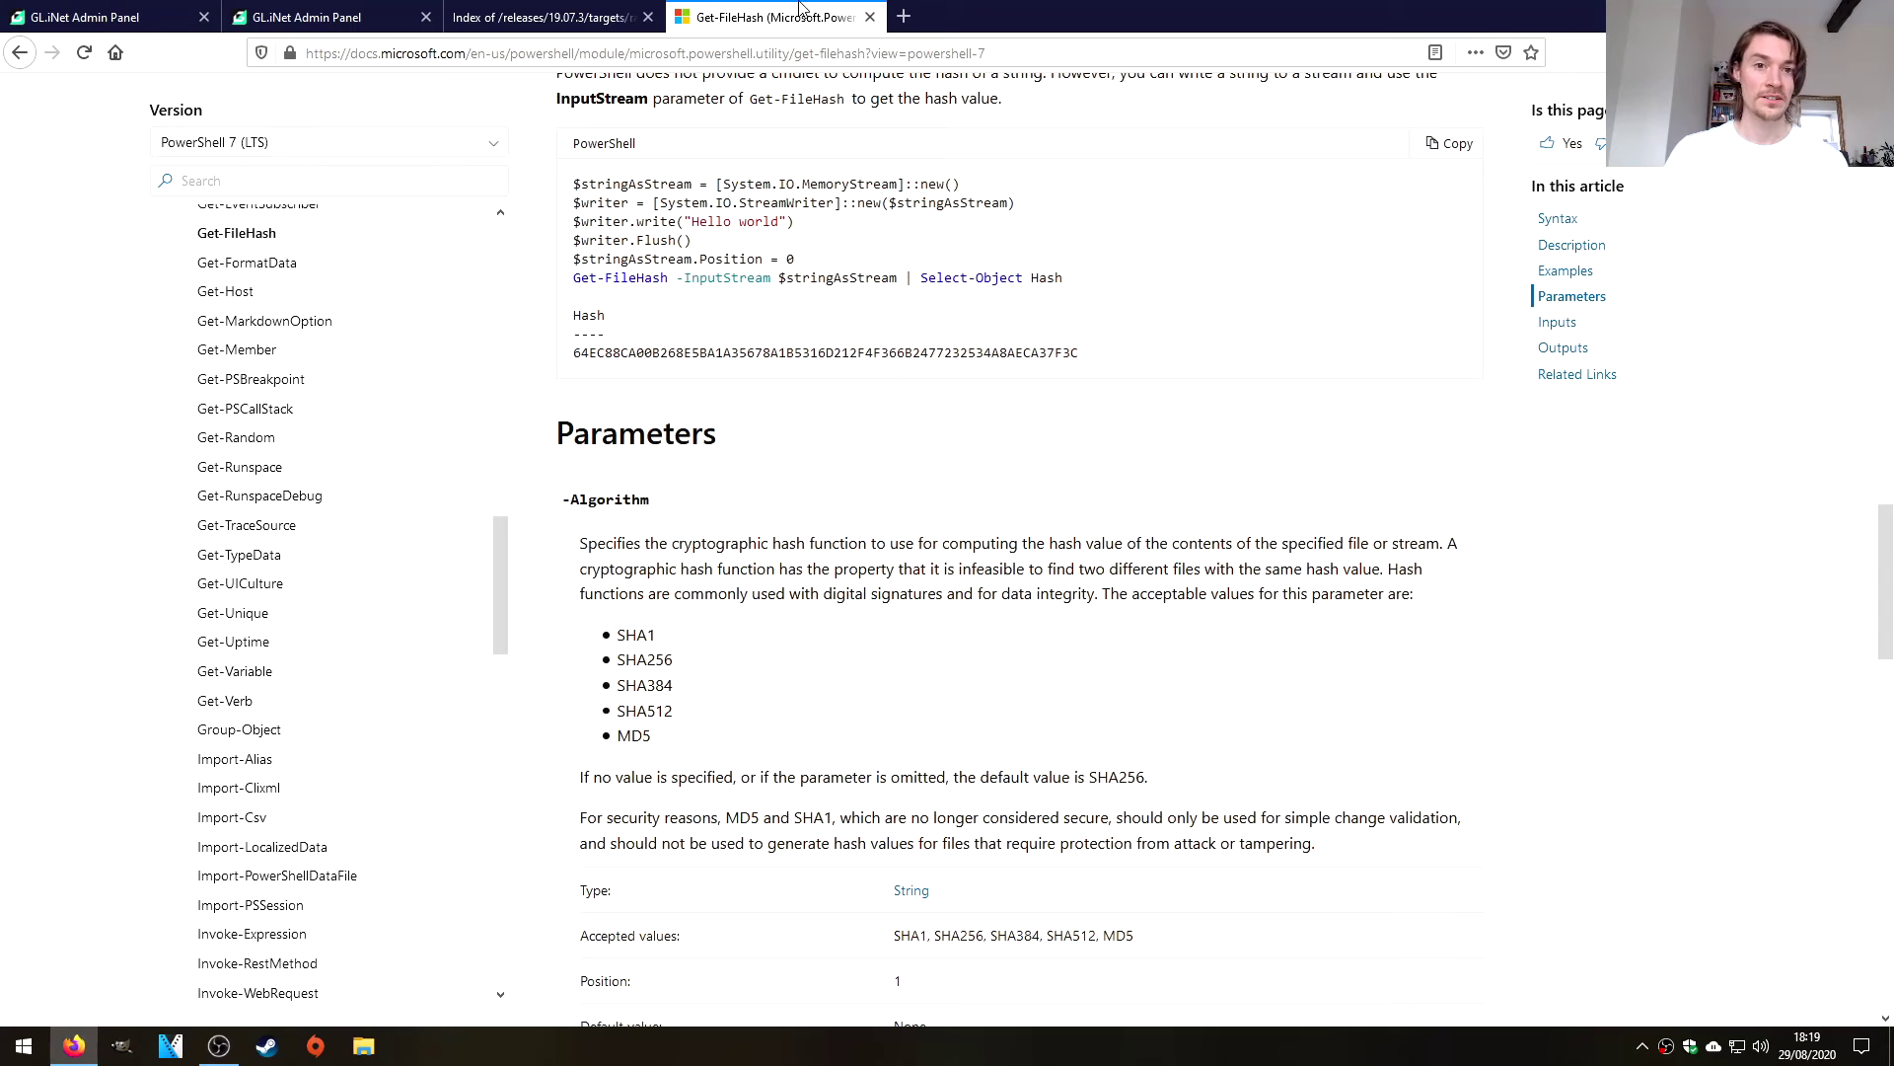
# Drop the OpenWrt 19.07.3 sysupgrade .bin into Local Upgrade and switch off Keep Settings.
pyautogui.click(870, 18)
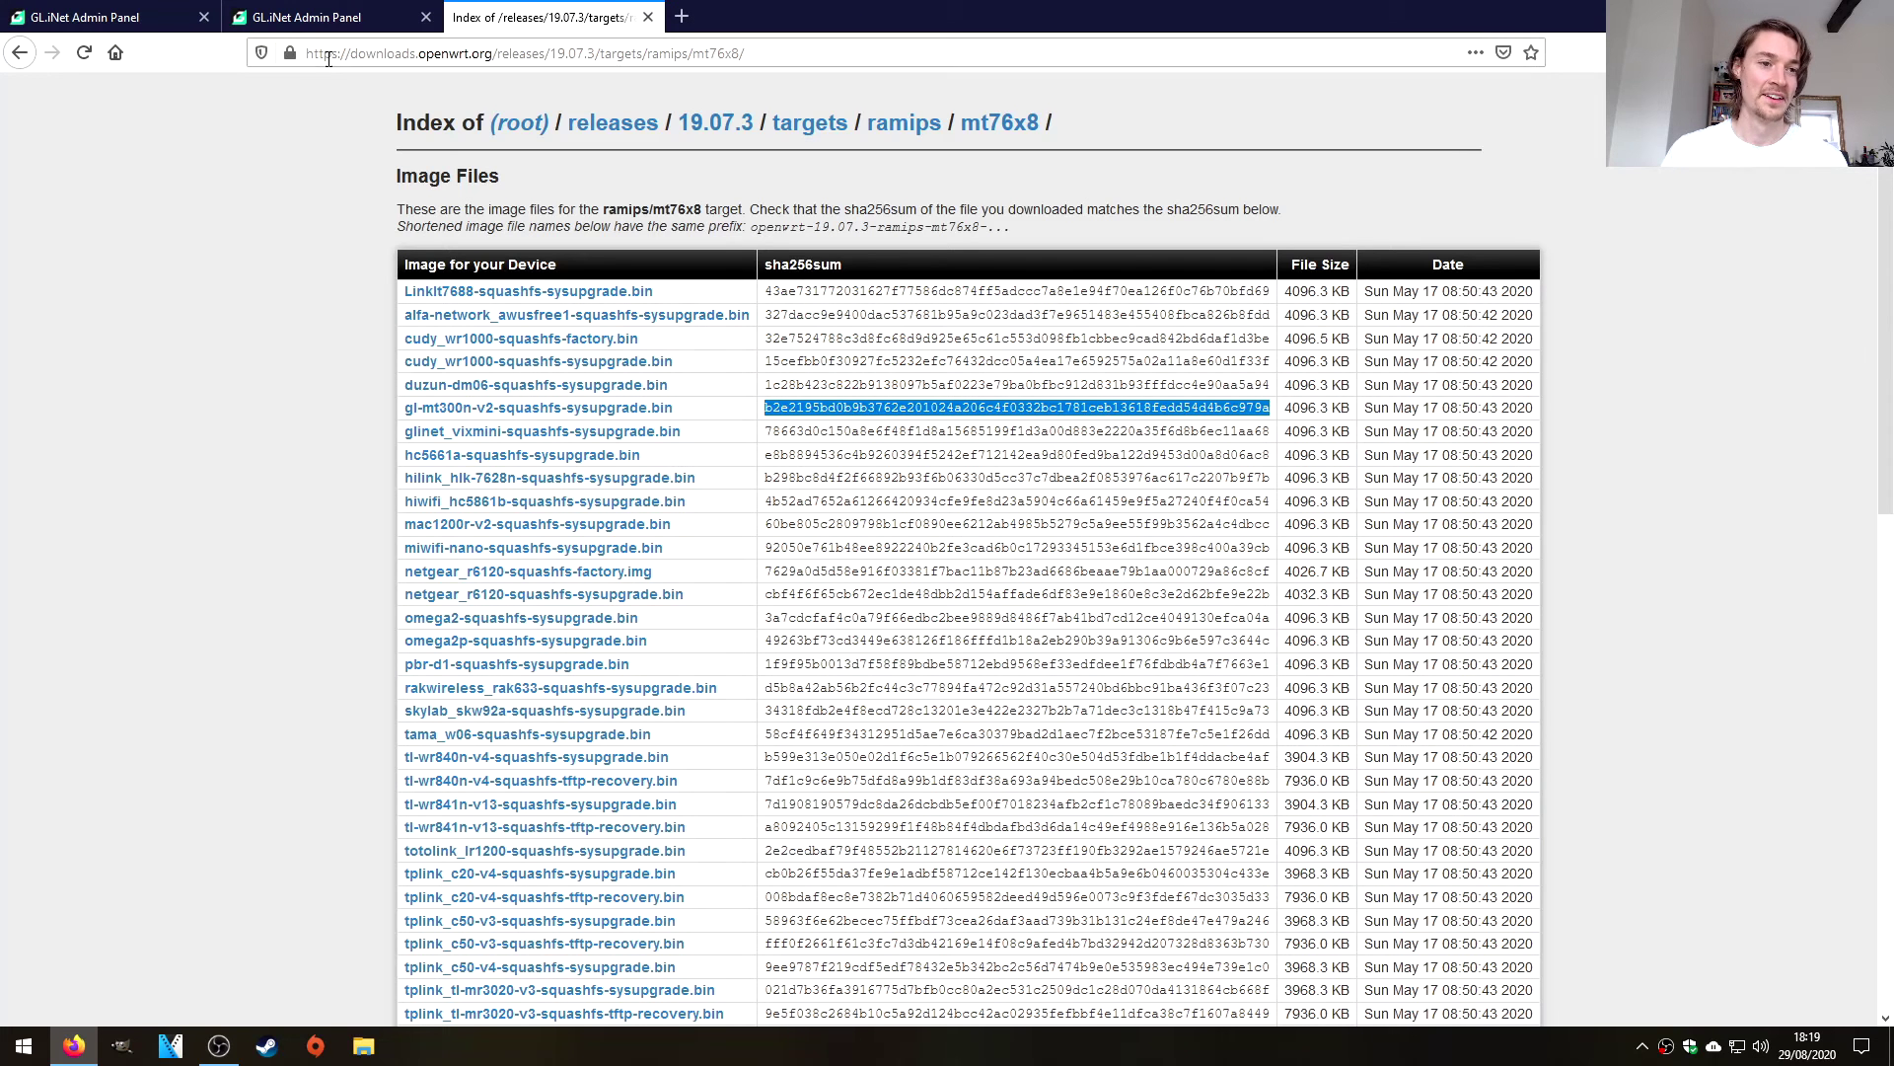
pyautogui.click(306, 16)
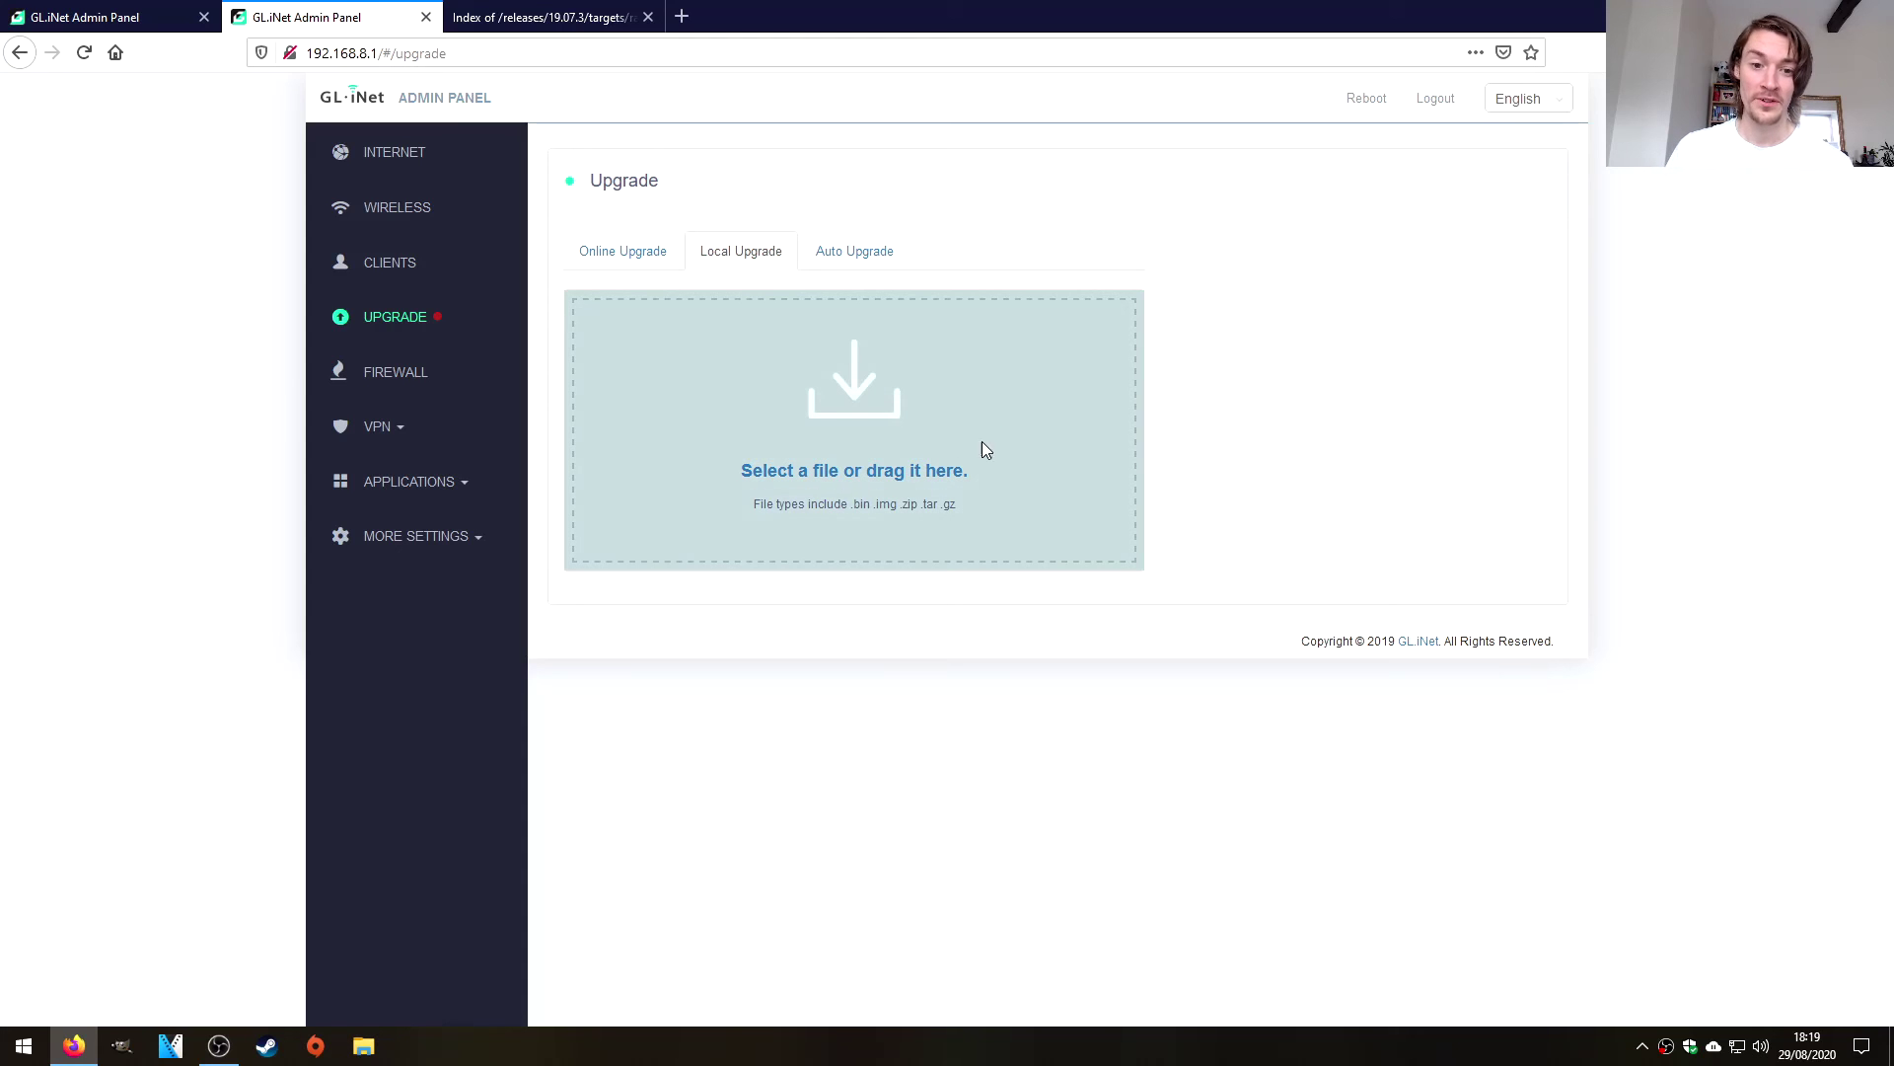
pyautogui.click(1658, 53)
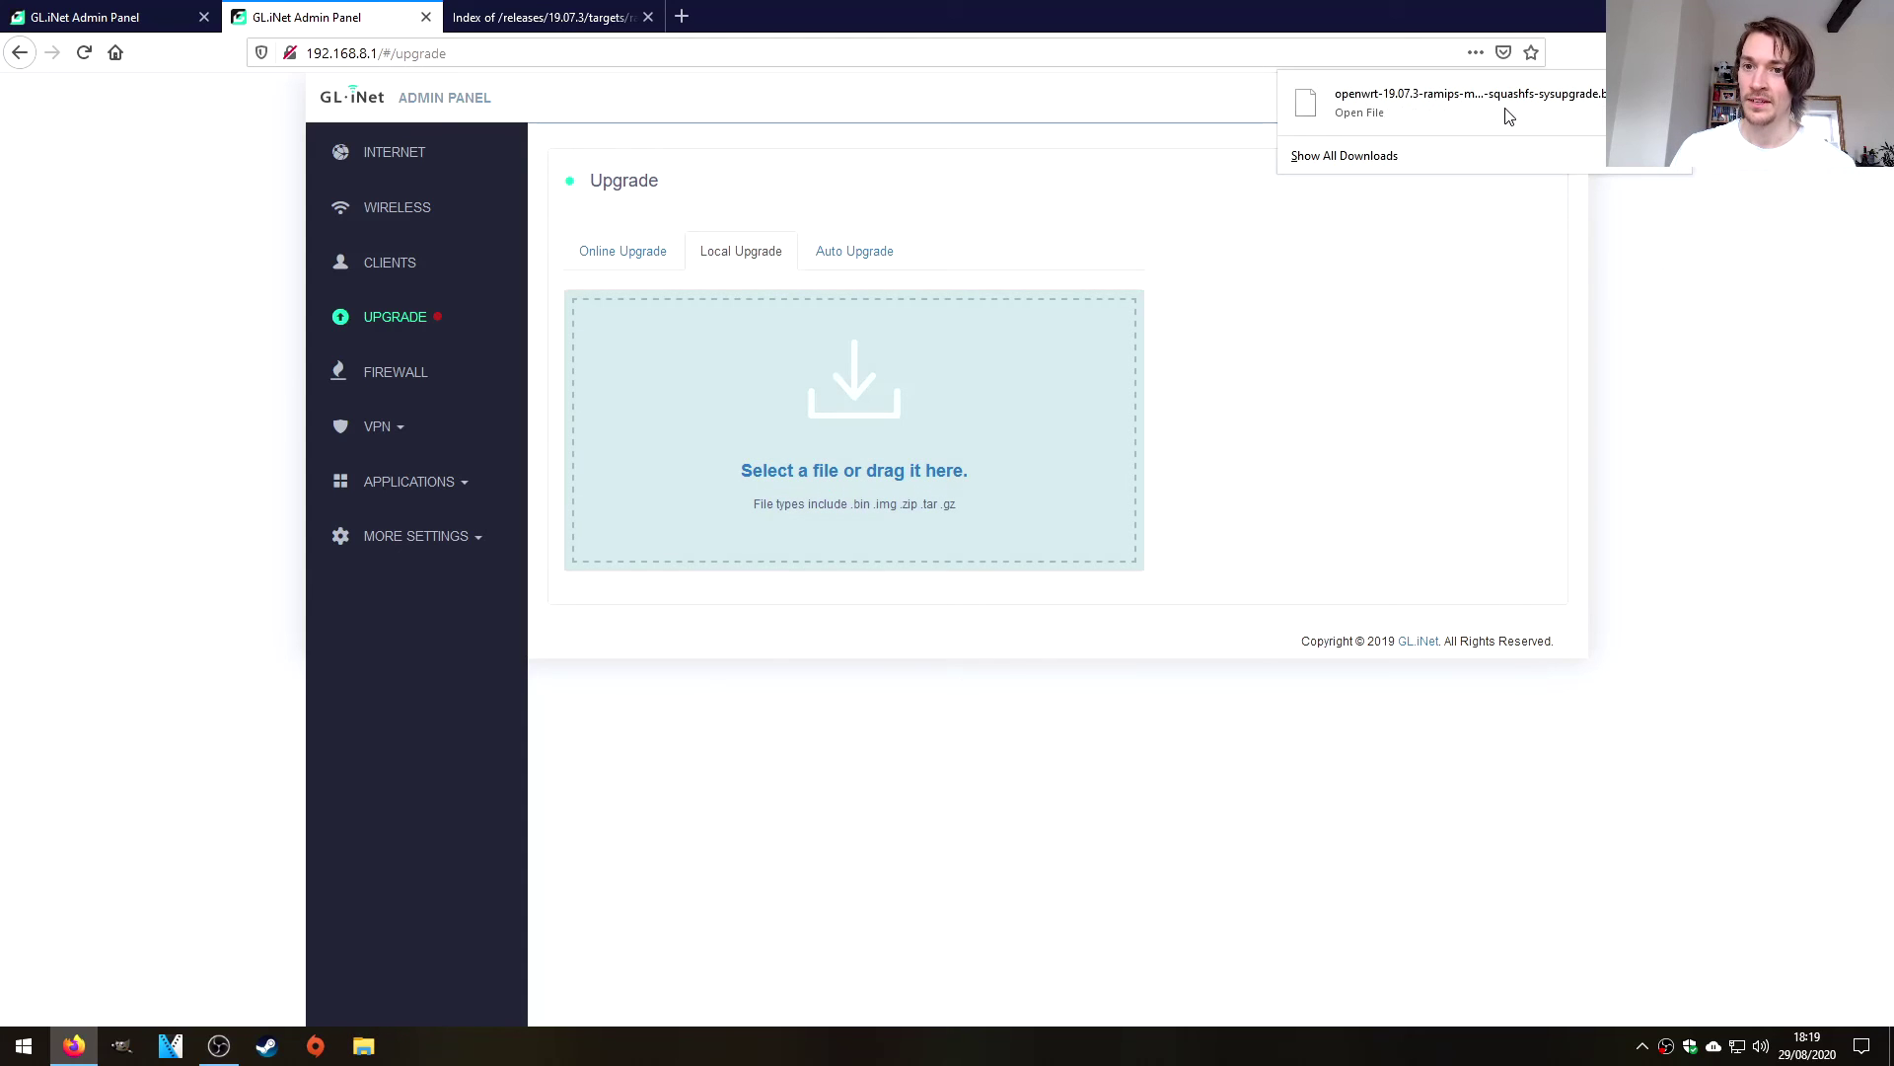
pyautogui.moveTo(1509, 108); pyautogui.dragTo(834, 453)
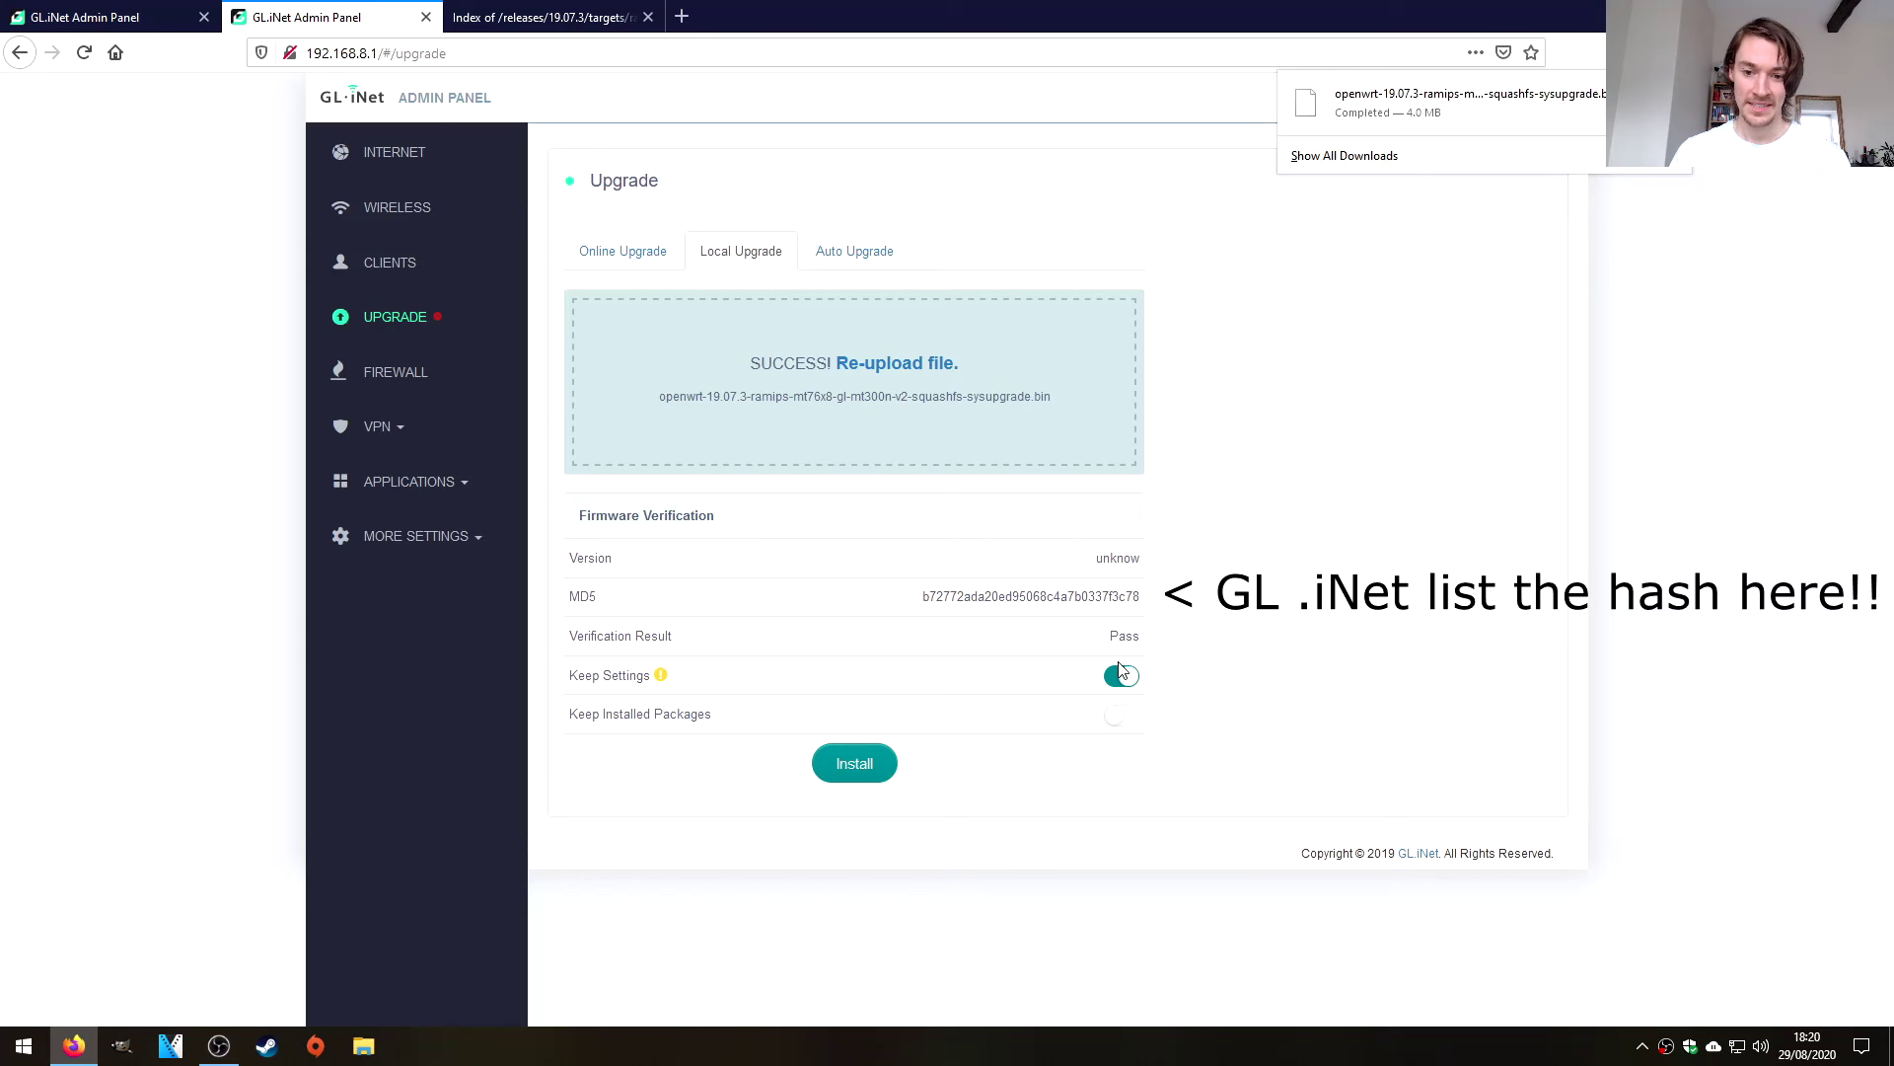
pyautogui.click(1118, 690)
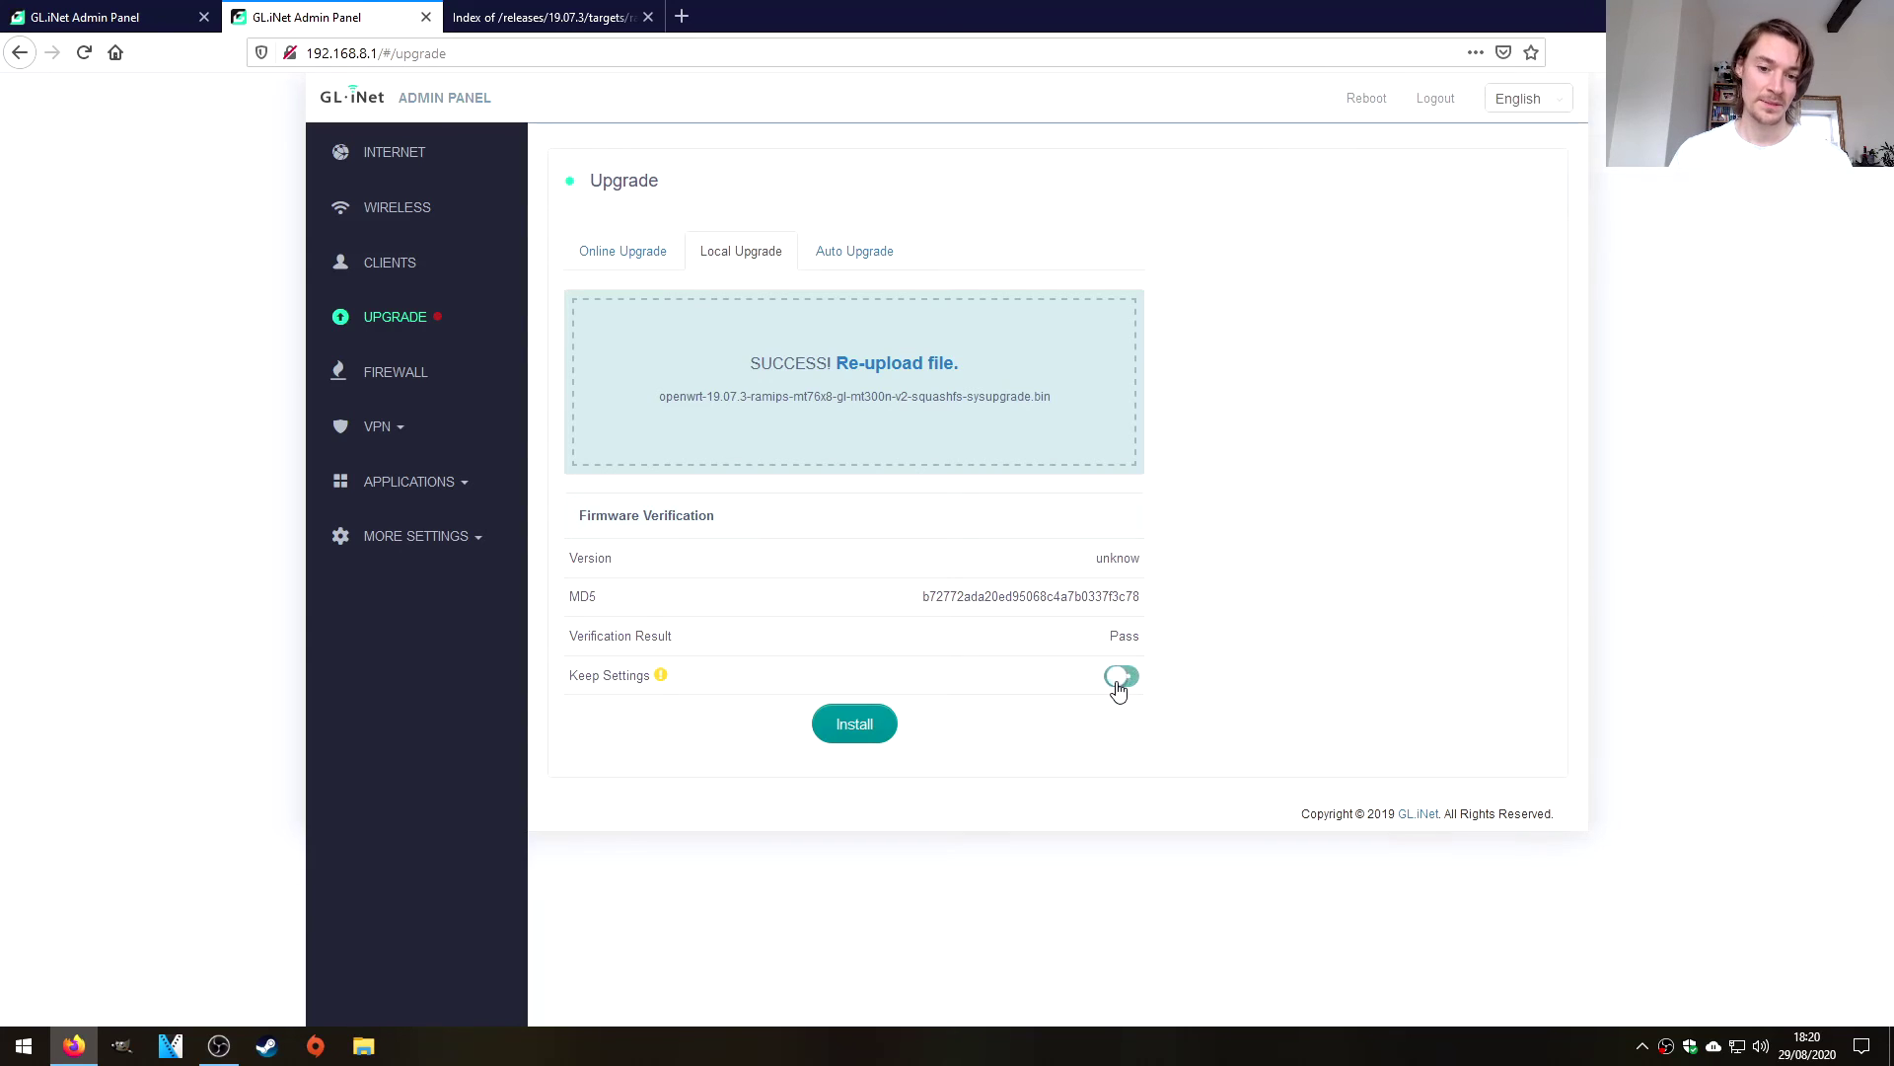
# Start the firmware install, then run ipconfig in cmd and select the 192.168.1.1 gateway.
pyautogui.click(856, 727)
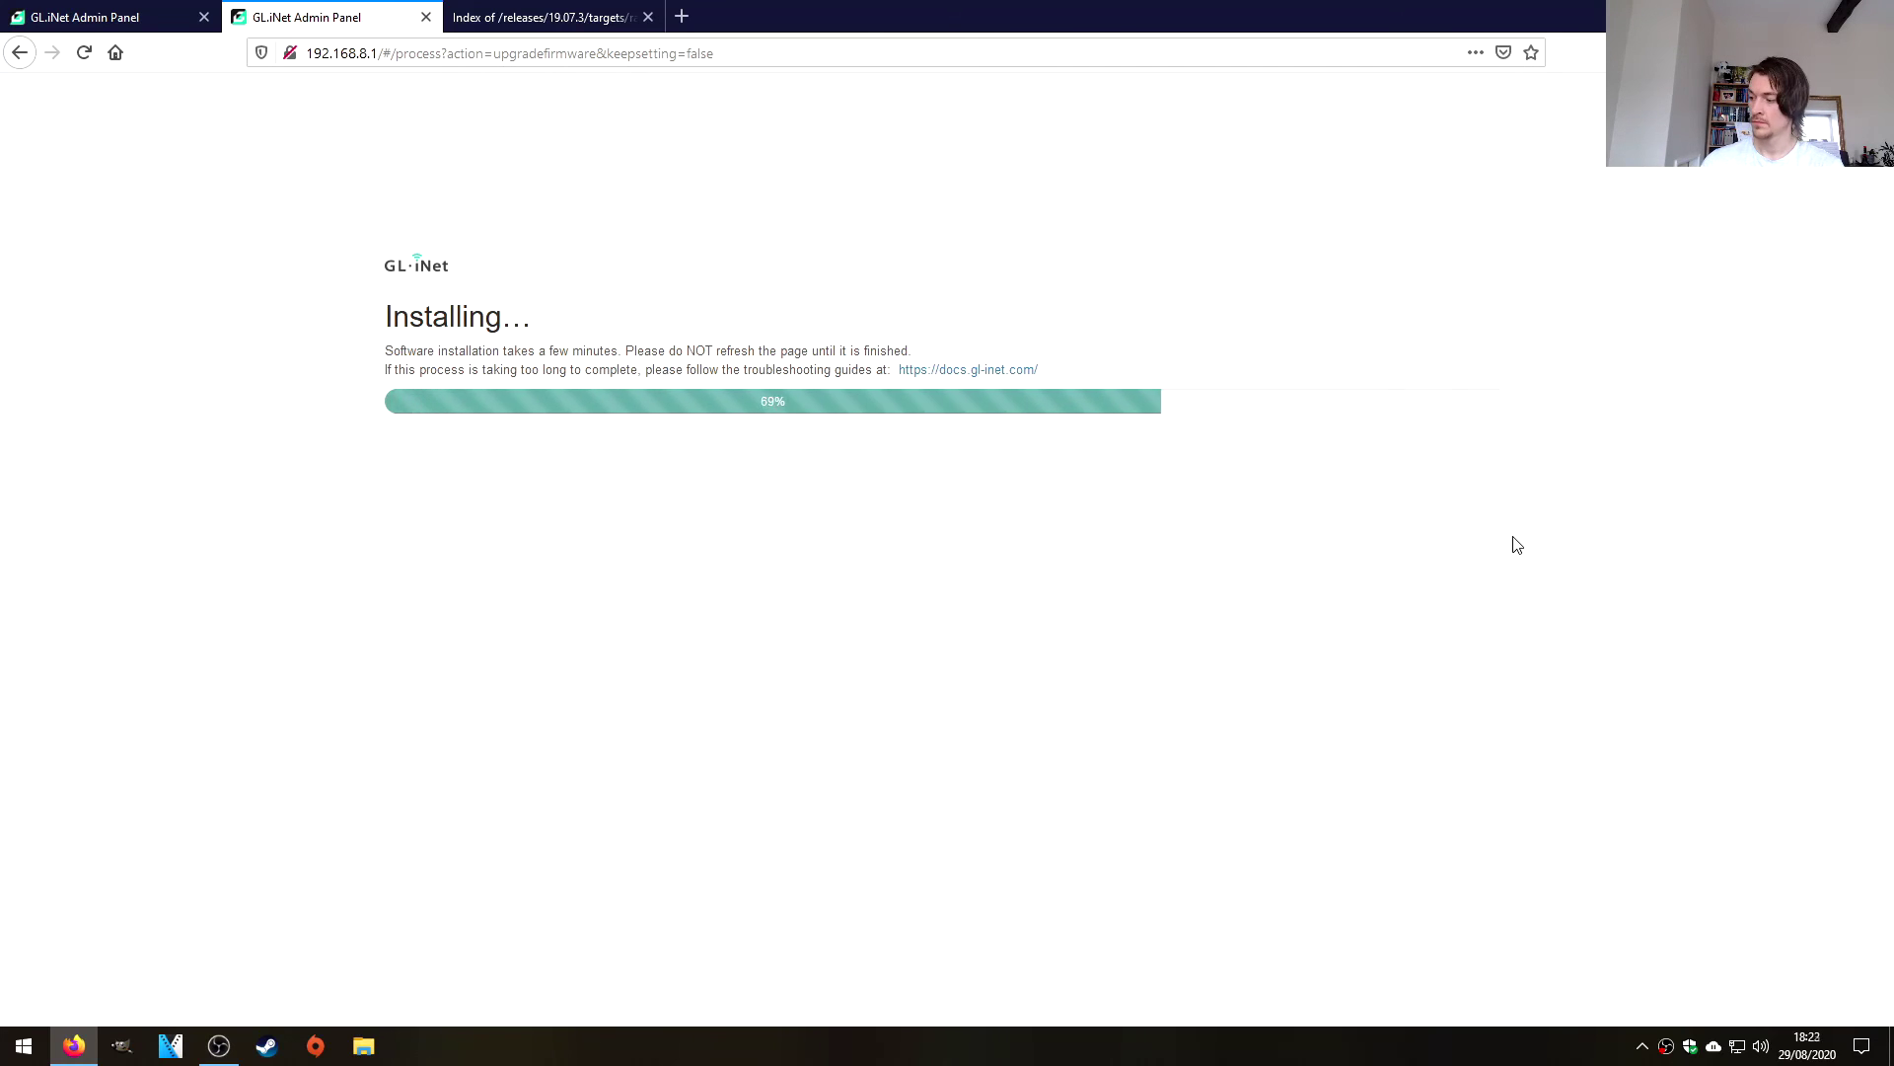
pyautogui.press('super+r')
pyautogui.write('cmd')
pyautogui.press('Return')
pyautogui.write('ipconfig')
pyautogui.press('Return')
pyautogui.moveTo(694, 710); pyautogui.dragTo(801, 711)
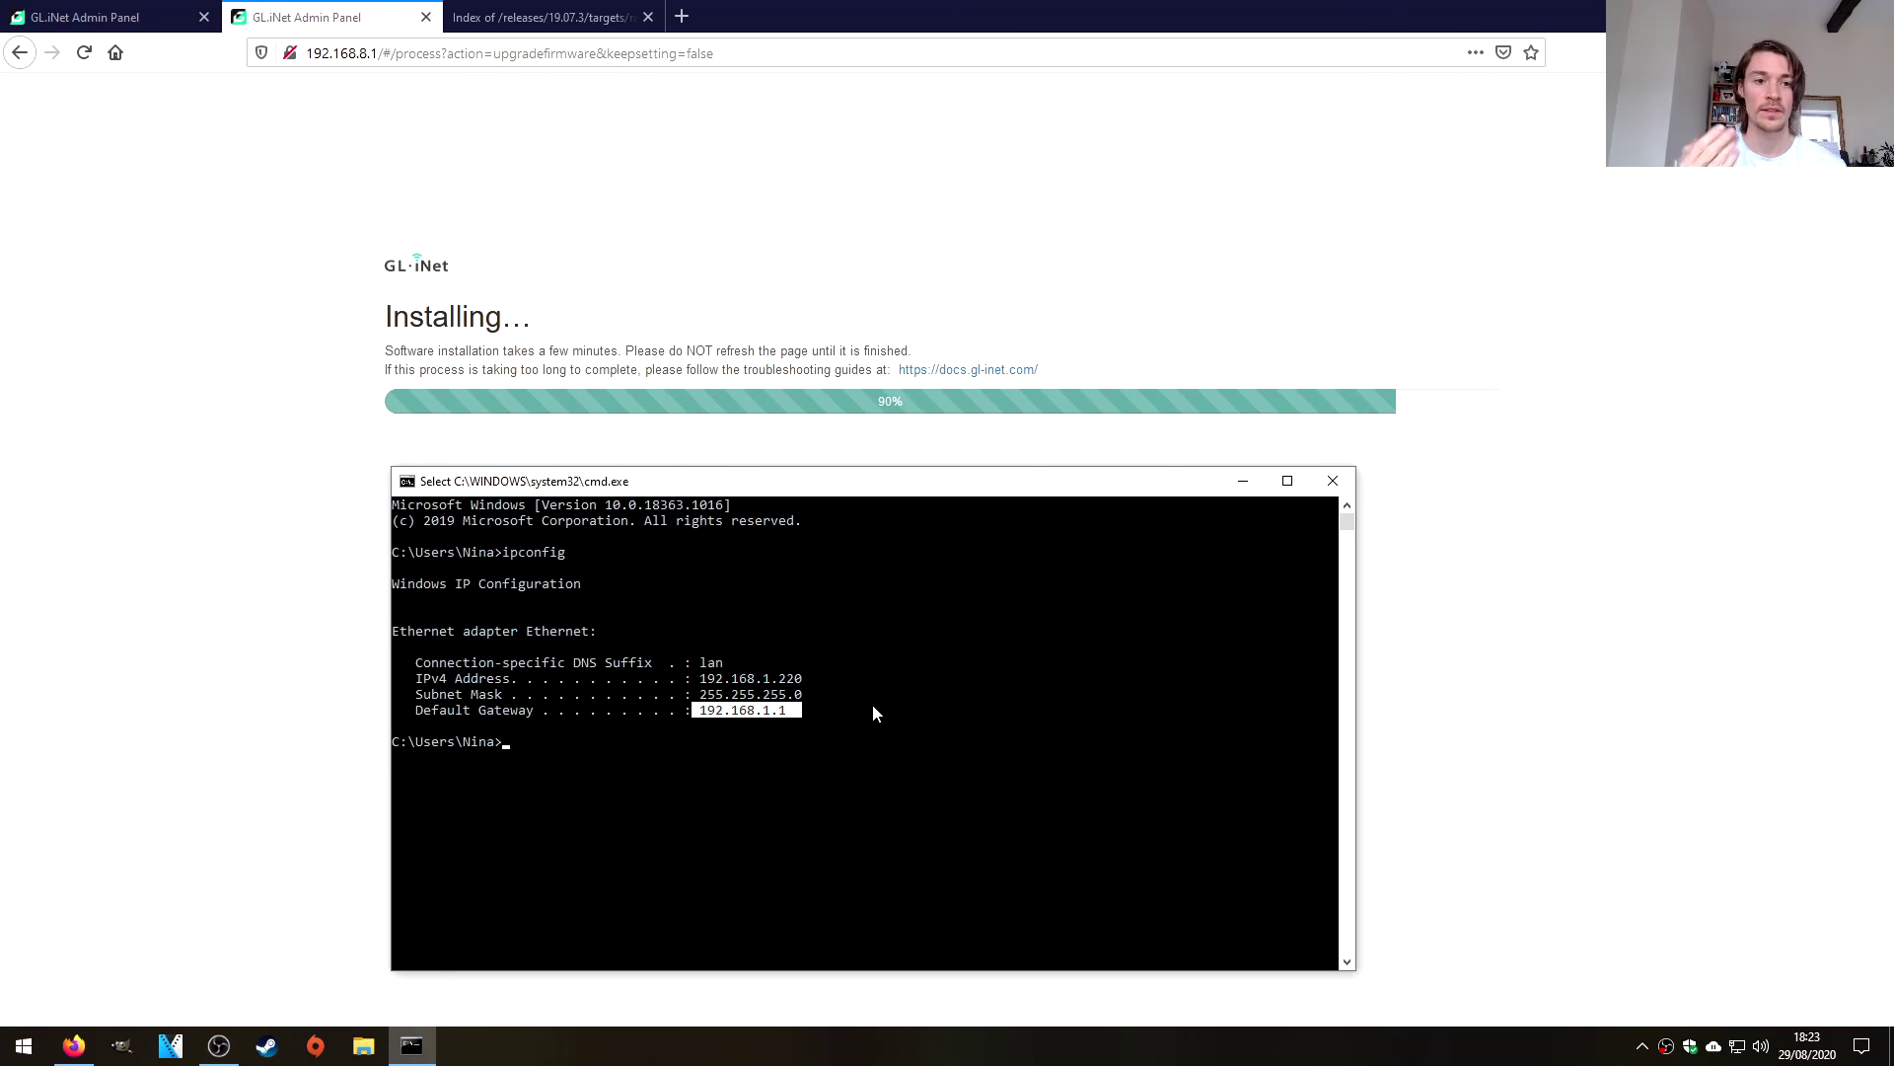
# Bring the Firefox installation progress page to the front to watch it finish.
pyautogui.click(580, 190)
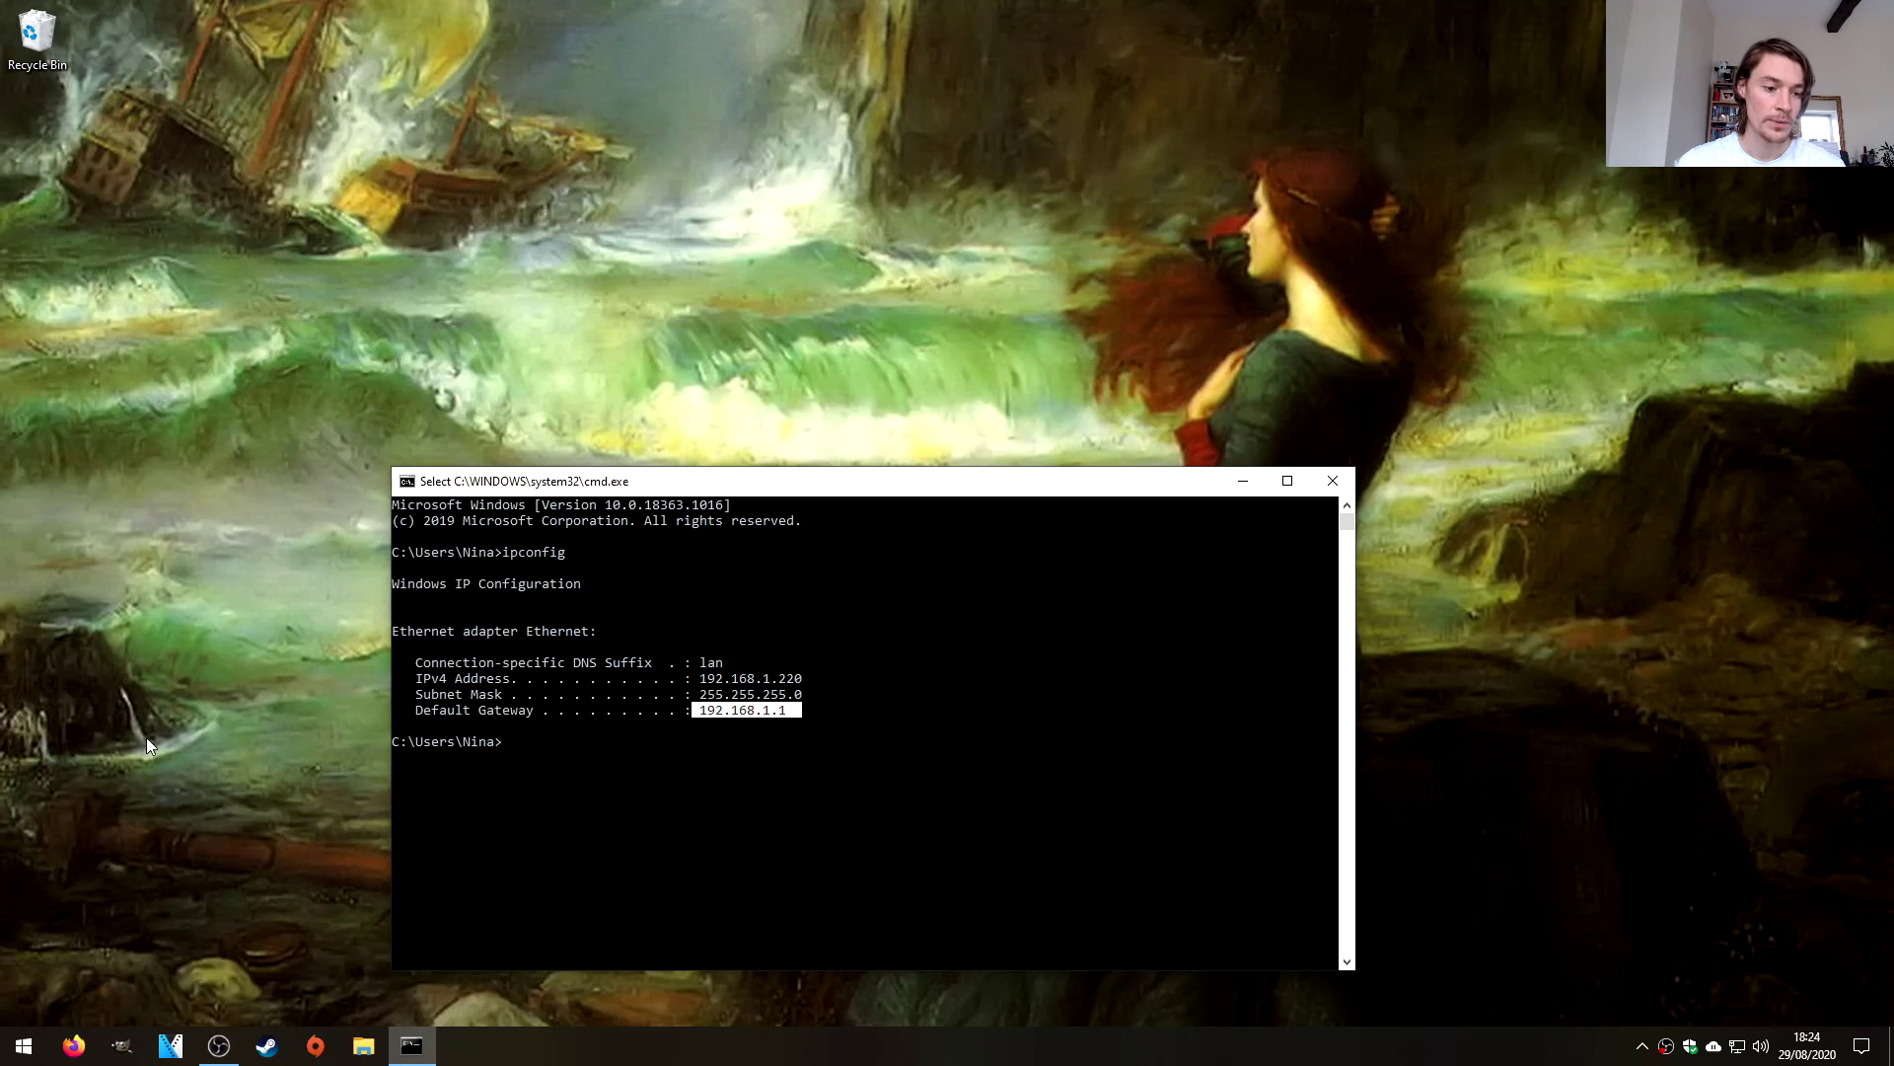
# Open 192.168.1.1 in Firefox and log into LuCI as root with an empty password.
pyautogui.click(74, 1045)
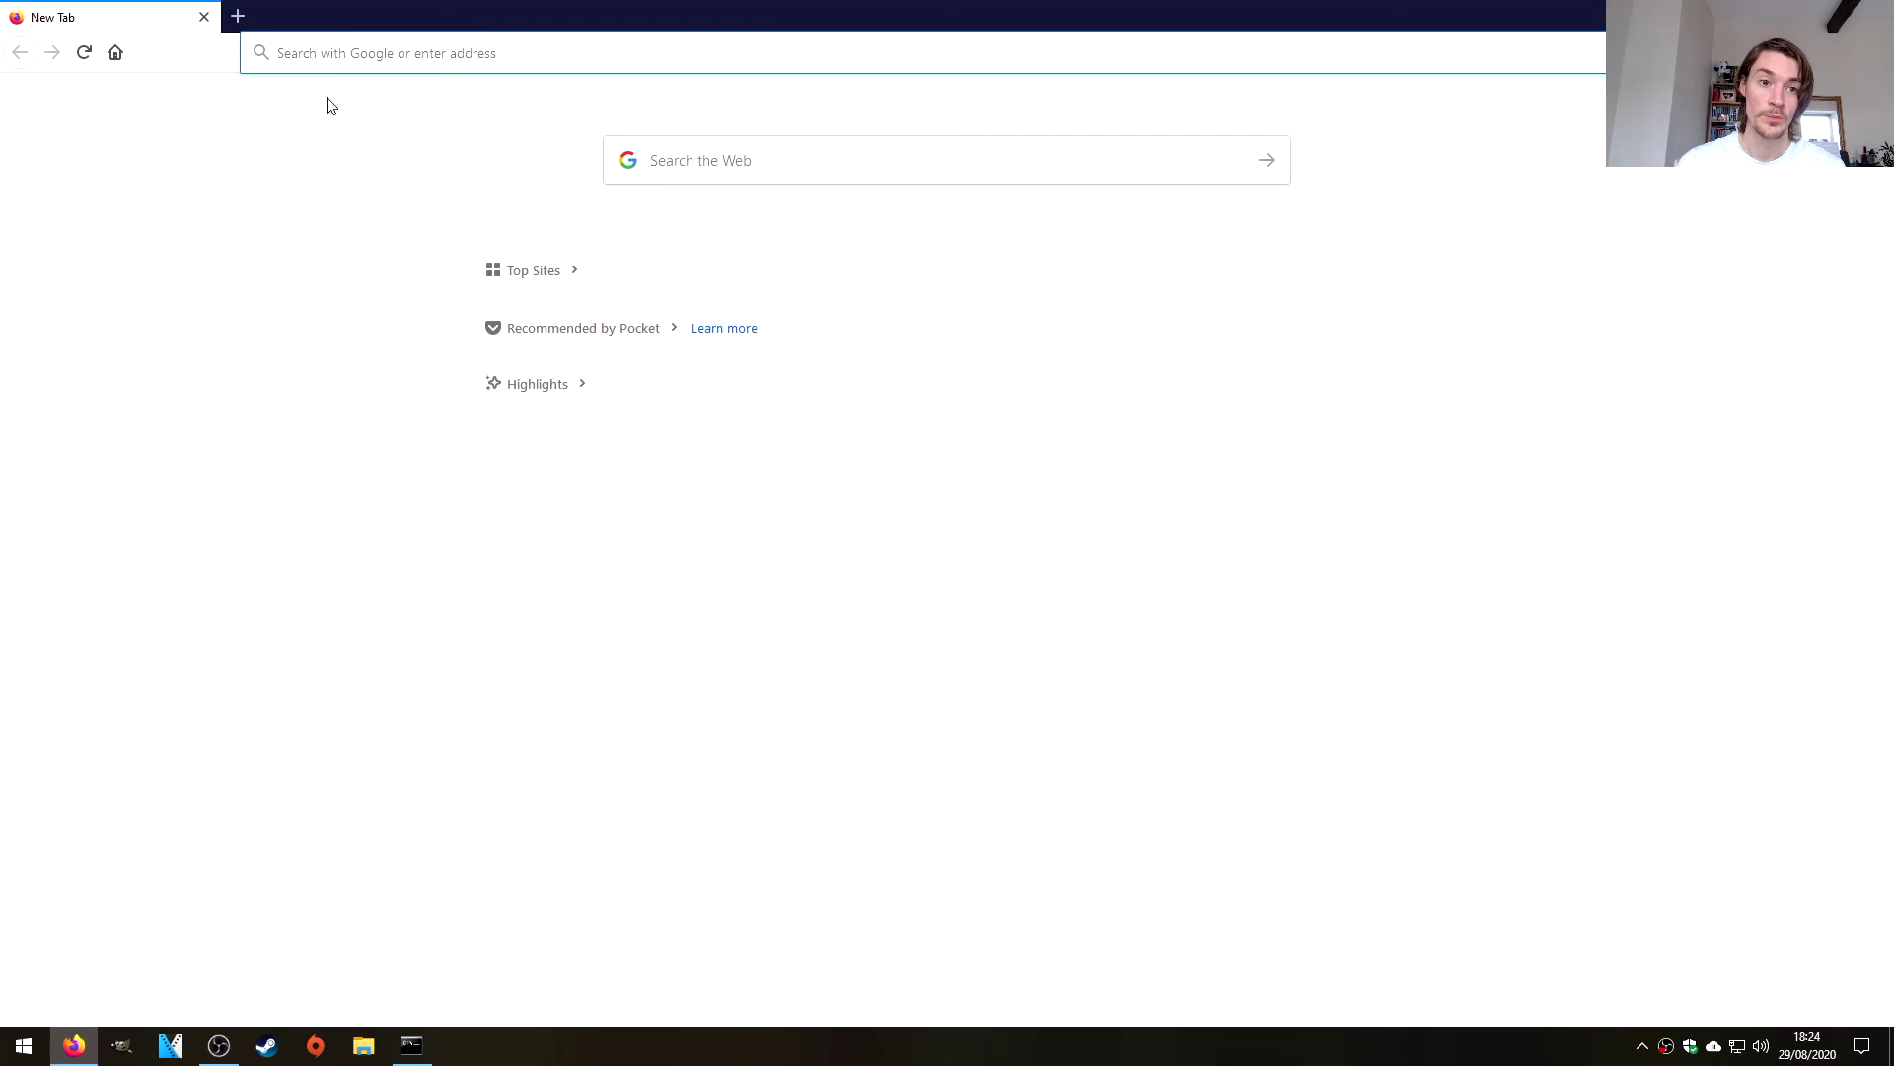
pyautogui.click(347, 53)
pyautogui.write('192.')
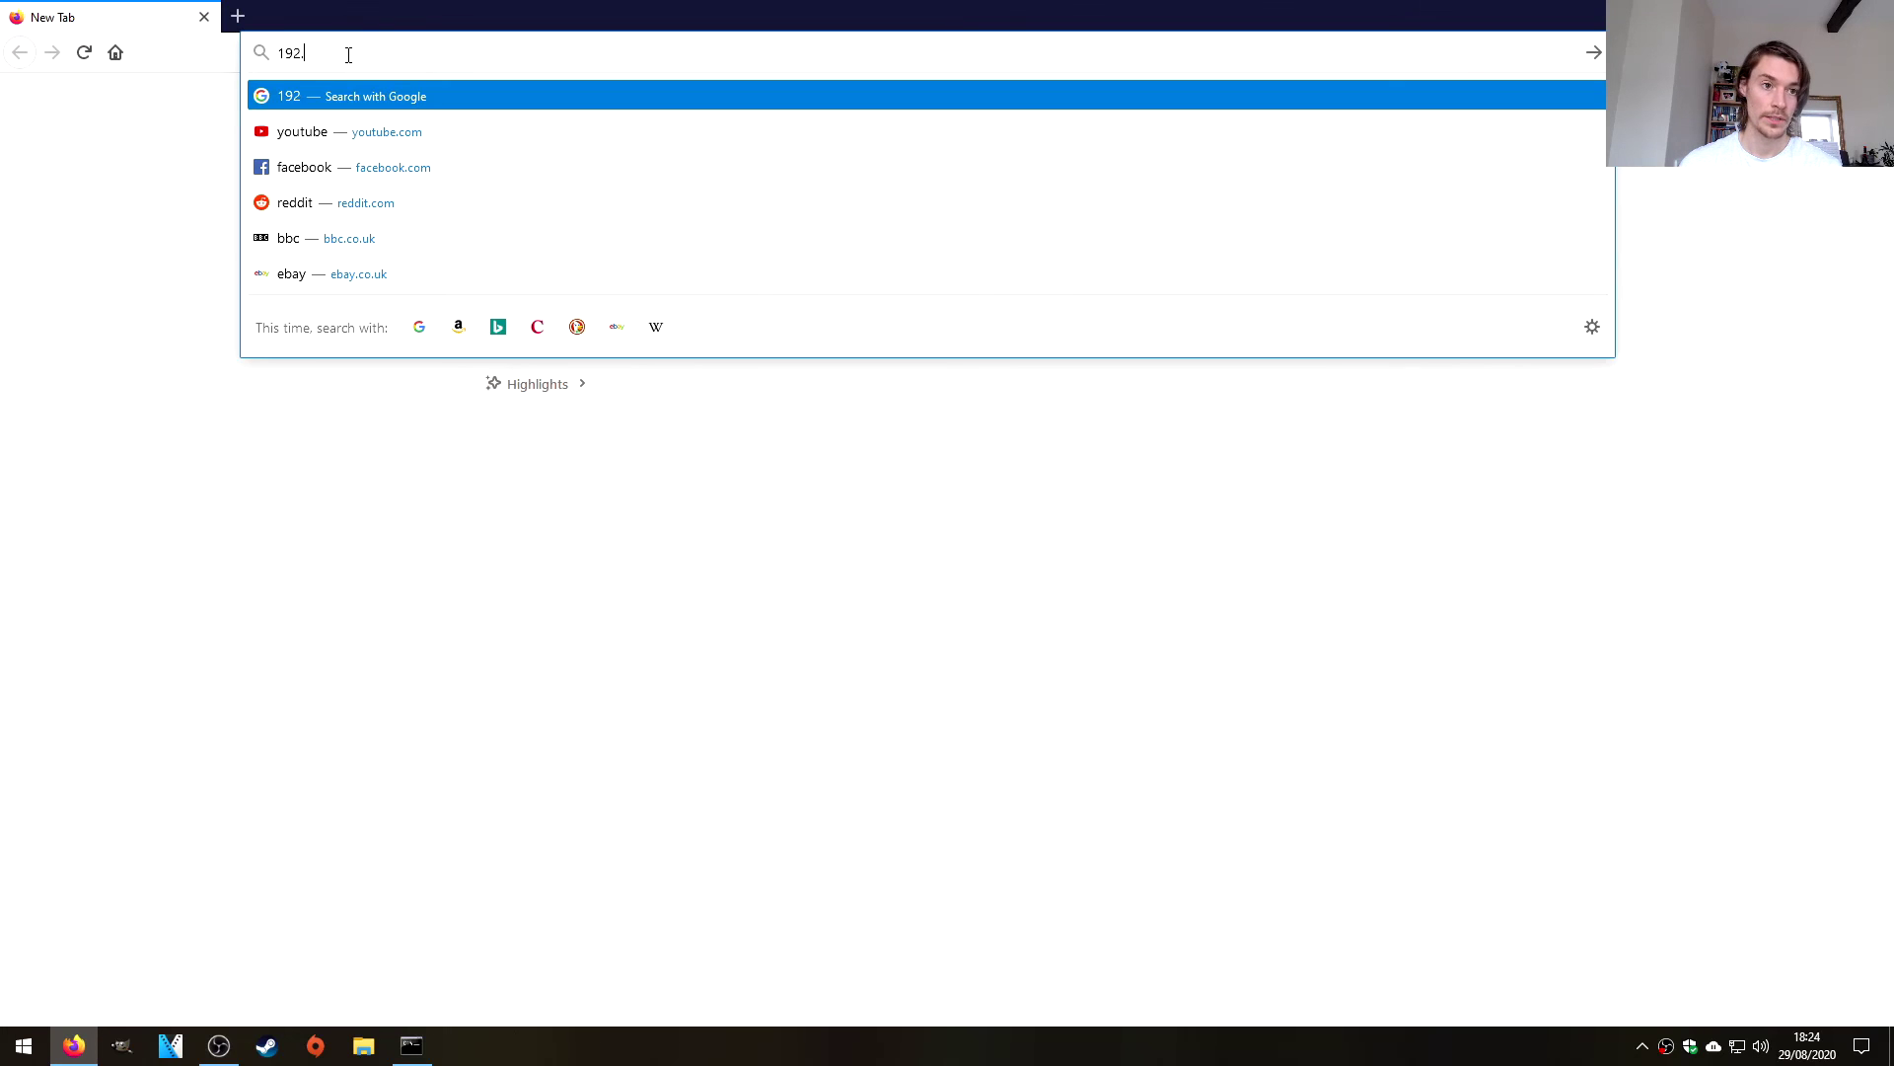
pyautogui.write('168.1')
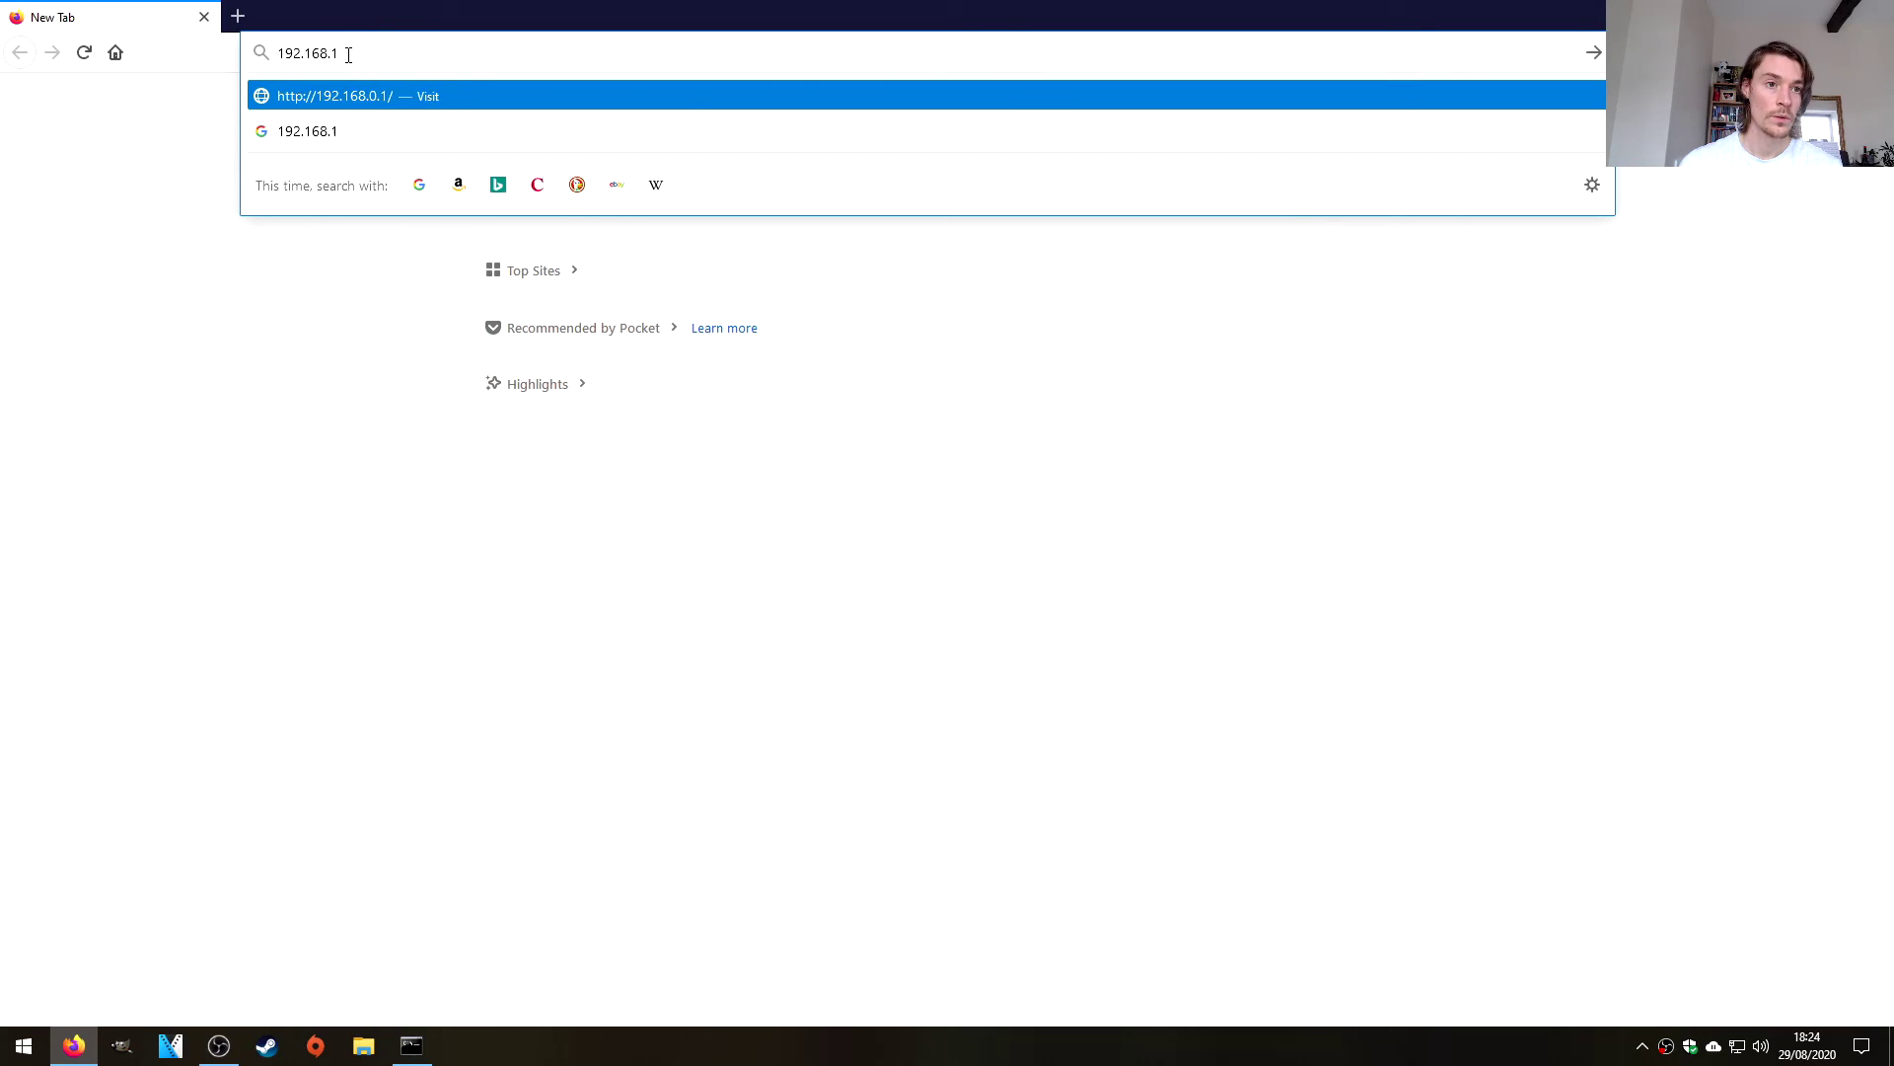
pyautogui.write('.1')
pyautogui.press('Return')
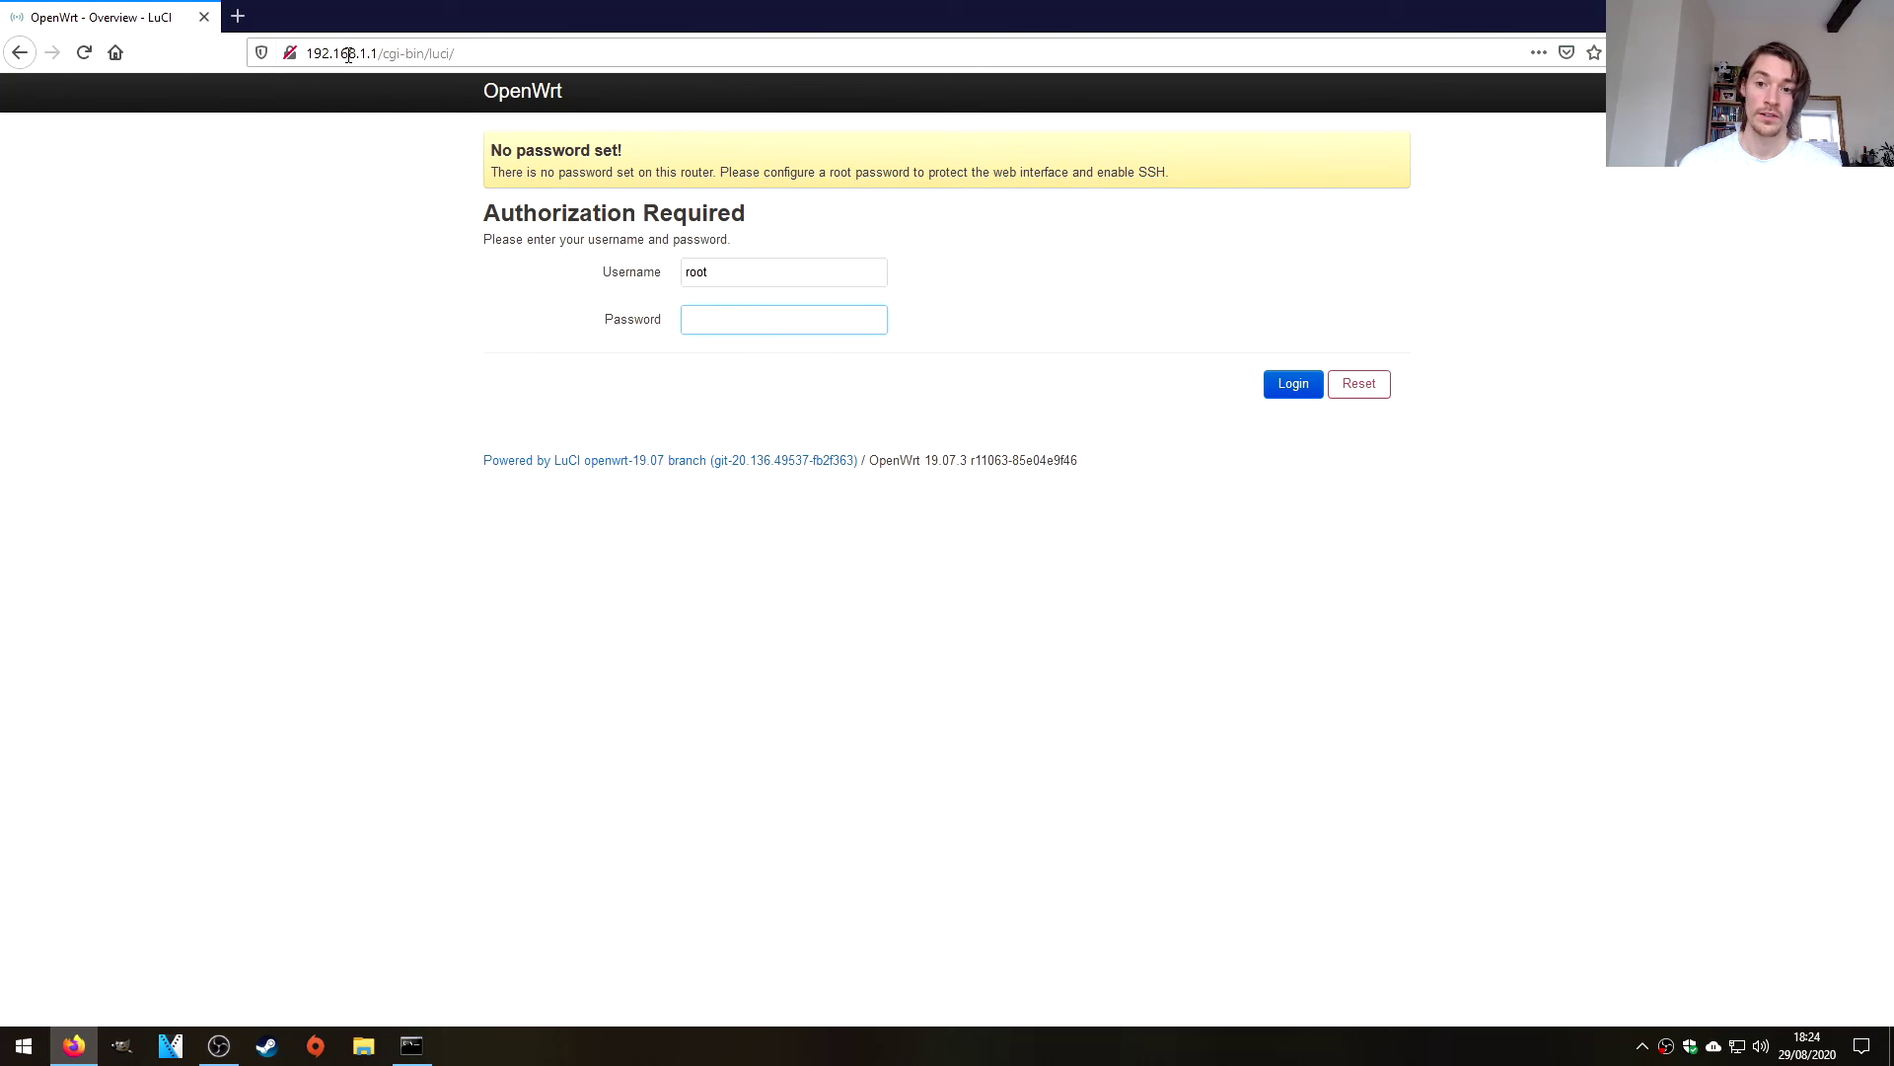
pyautogui.press('Return')
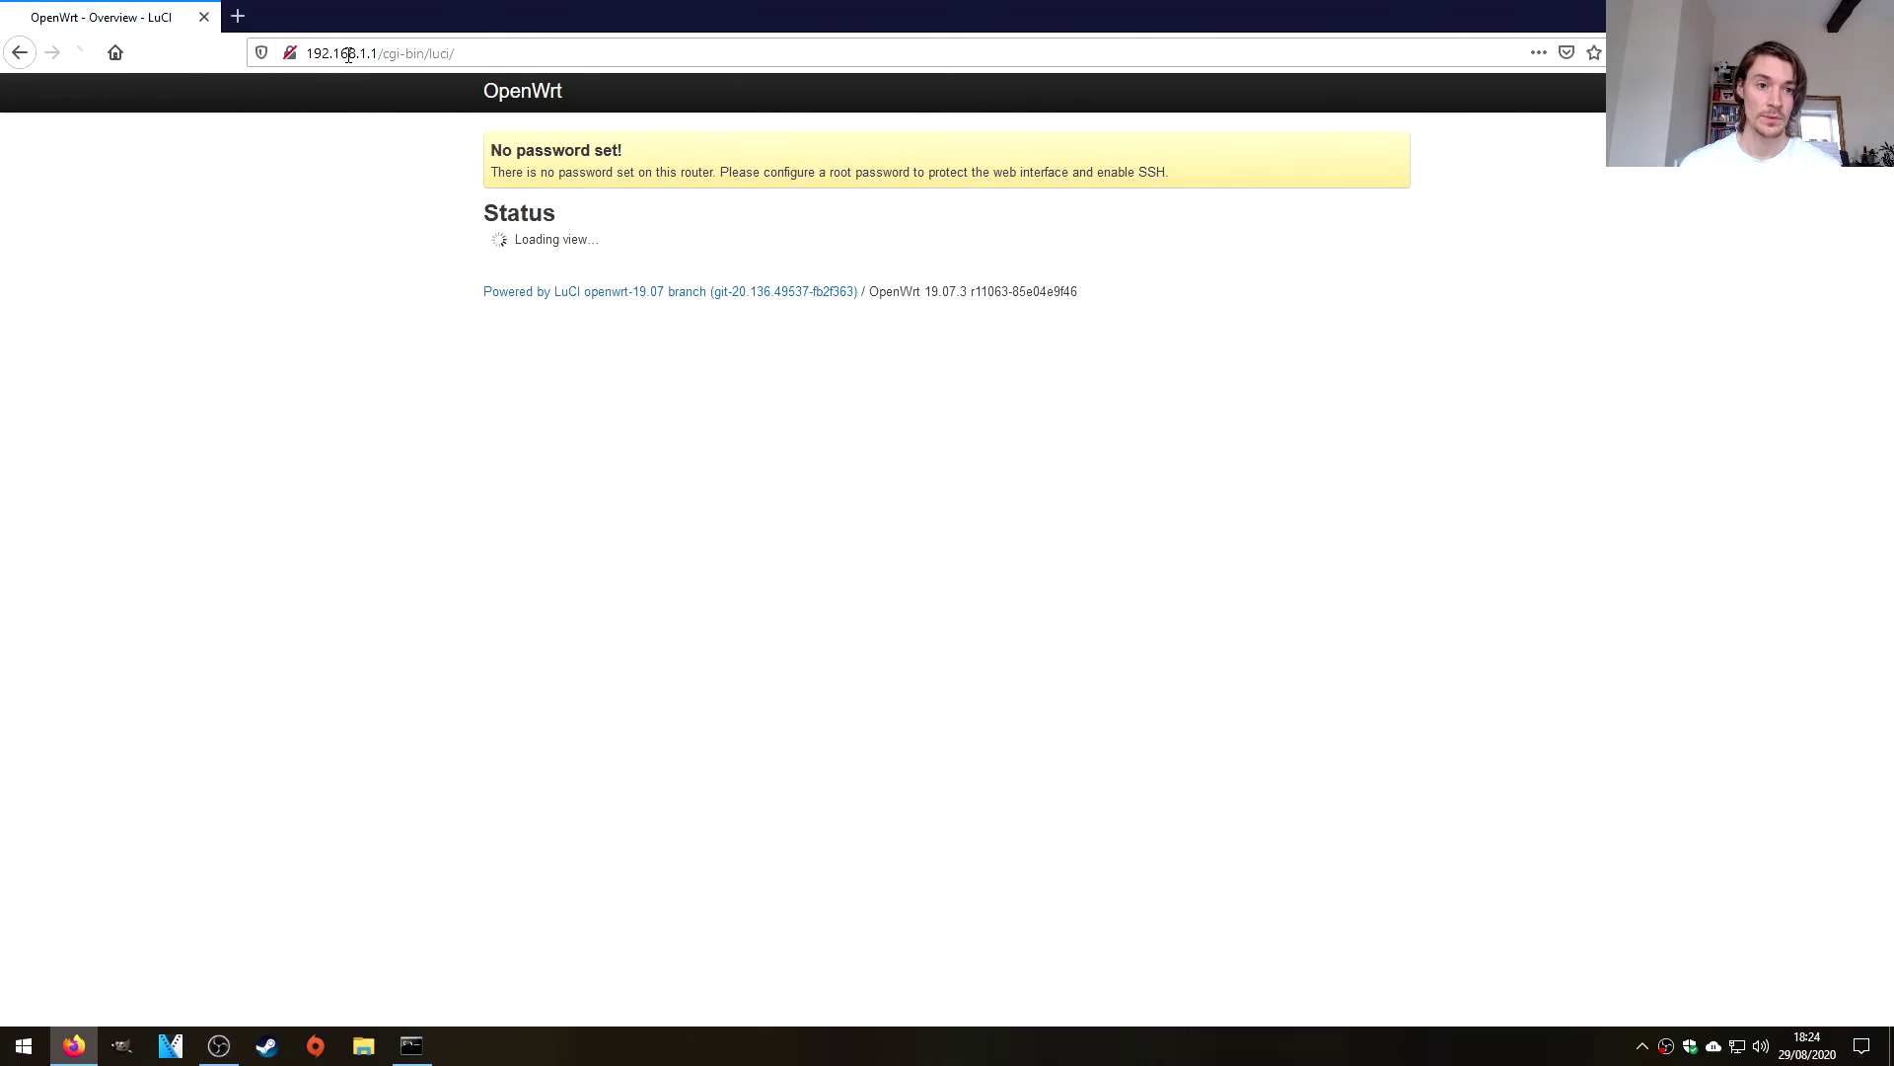